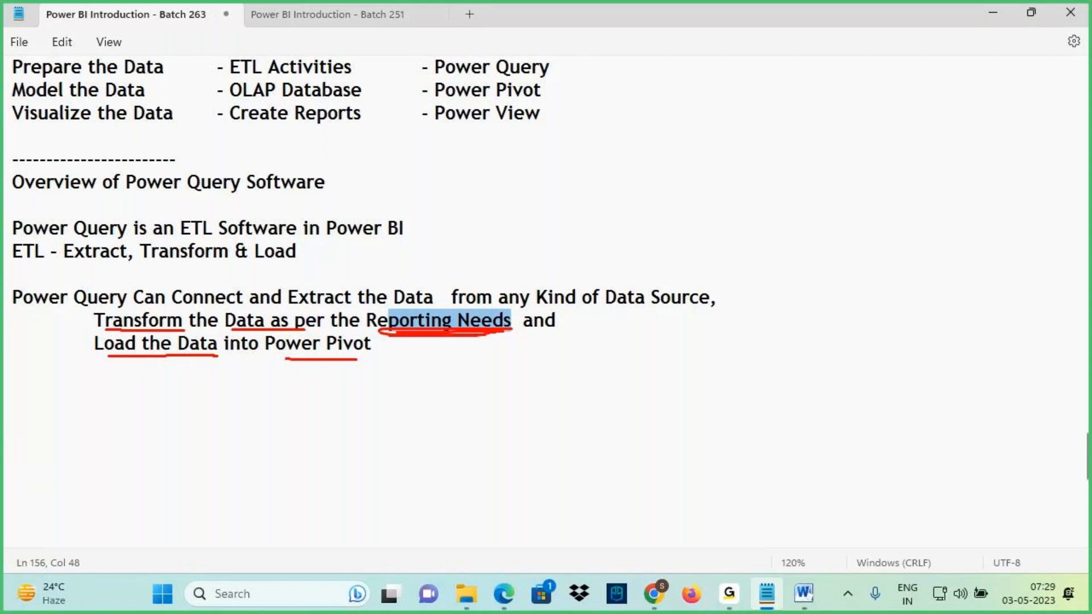
Frame the three-line Power Query description in red, sketch stars above it, and clear the annotations.
{"action": "mouse_move", "coordinate": [11, 287]}
{"action": "left_mouse_down"}
{"action": "mouse_move", "coordinate": [312, 356]}
{"action": "mouse_move", "coordinate": [746, 363]}
{"action": "left_mouse_up"}
{"action": "mouse_move", "coordinate": [531, 282]}
{"action": "left_mouse_down"}
{"action": "mouse_move", "coordinate": [579, 258]}
{"action": "mouse_move", "coordinate": [531, 282]}
{"action": "left_mouse_up"}
{"action": "left_click_drag", "start_coordinate": [528, 255], "coordinate": [558, 284]}
{"action": "mouse_move", "coordinate": [544, 273]}
{"action": "left_mouse_down"}
{"action": "mouse_move", "coordinate": [635, 262]}
{"action": "mouse_move", "coordinate": [618, 282]}
{"action": "left_mouse_up"}
{"action": "left_click_drag", "start_coordinate": [619, 268], "coordinate": [680, 255]}
{"action": "mouse_move", "coordinate": [645, 262]}
{"action": "left_mouse_down"}
{"action": "mouse_move", "coordinate": [673, 247]}
{"action": "mouse_move", "coordinate": [675, 274]}
{"action": "left_mouse_up"}
{"action": "left_click_drag", "start_coordinate": [657, 289], "coordinate": [678, 248]}
{"action": "left_click_drag", "start_coordinate": [647, 271], "coordinate": [700, 276]}
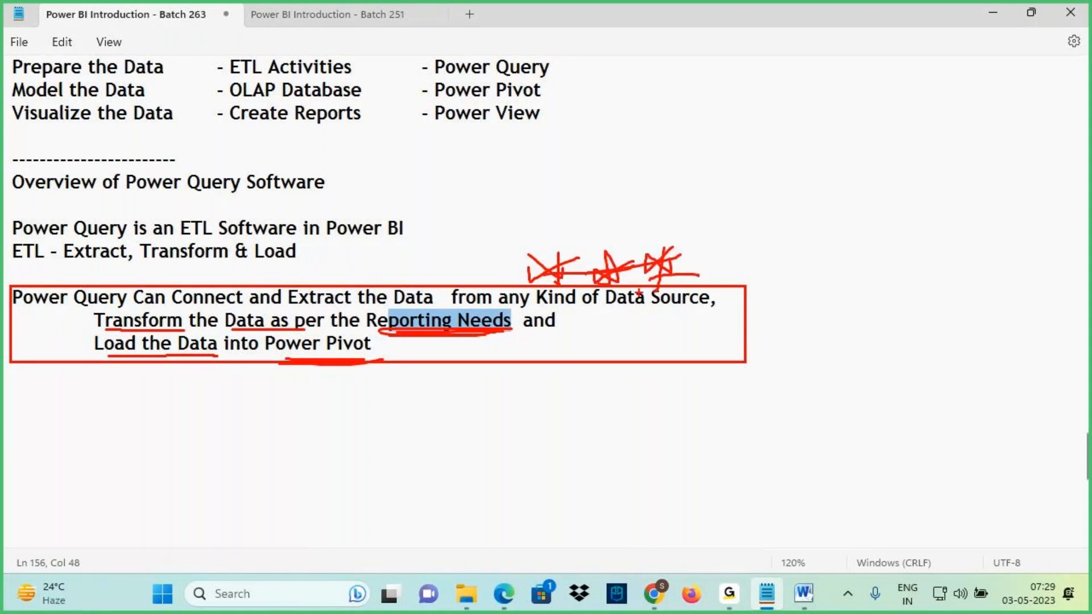
{"action": "key", "text": "Escape"}
Highlight the connect and extract, transform, and load phrases of the Power Query description one after another.
{"action": "left_click_drag", "start_coordinate": [172, 297], "coordinate": [248, 300]}
{"action": "left_click_drag", "start_coordinate": [315, 296], "coordinate": [433, 296]}
{"action": "left_click_drag", "start_coordinate": [546, 297], "coordinate": [710, 299]}
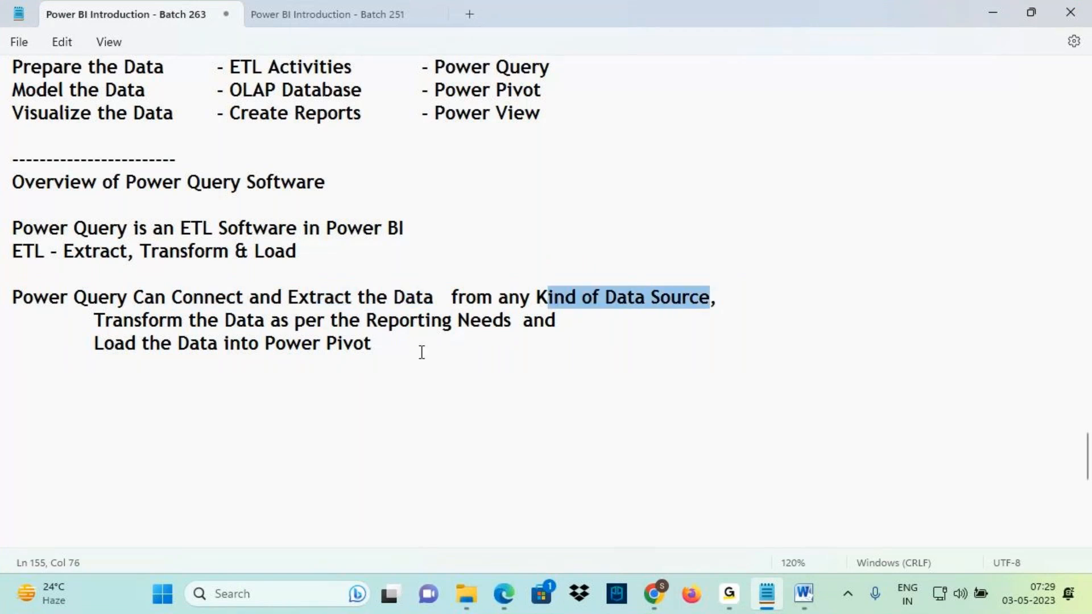
{"action": "left_click_drag", "start_coordinate": [134, 320], "coordinate": [562, 322]}
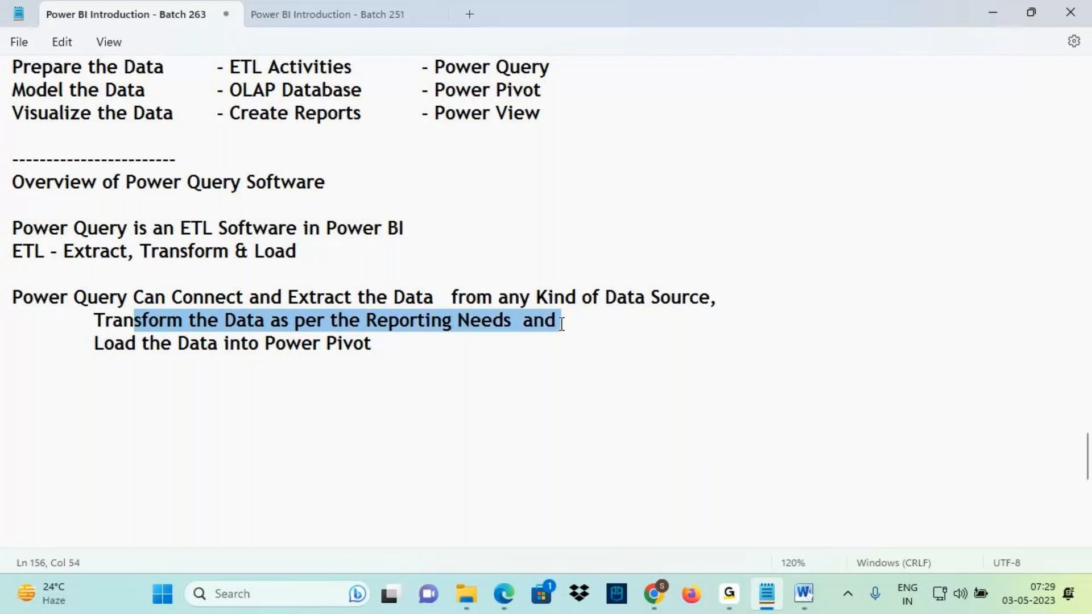
{"action": "left_click_drag", "start_coordinate": [95, 344], "coordinate": [370, 343]}
{"action": "left_click", "coordinate": [400, 344]}
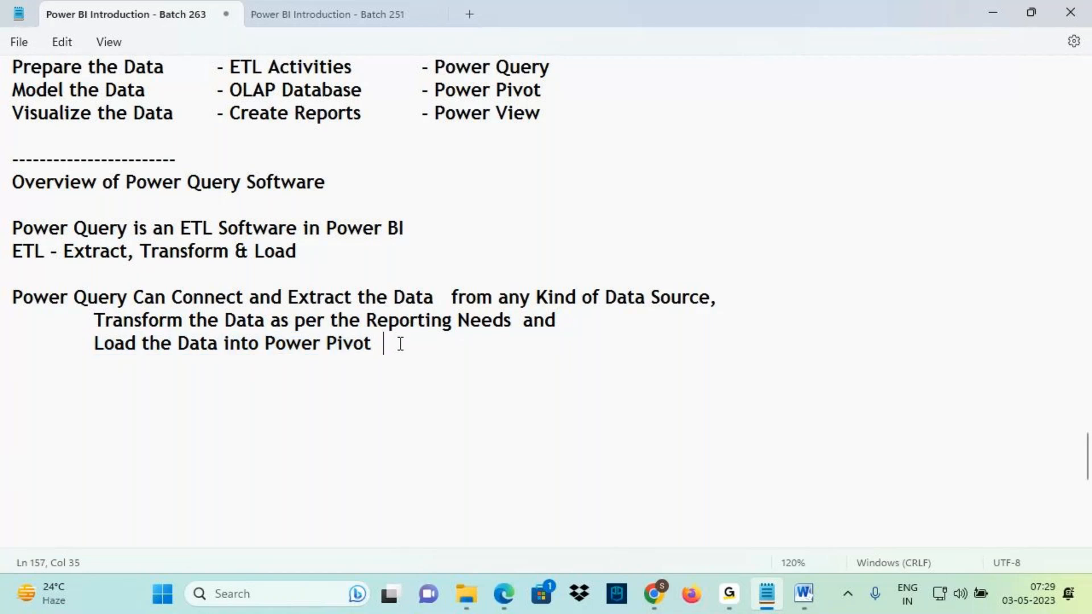
Switch to the Power BI Architecture document in Word, trace the path from Power Query through Power Pivot to OLAP, and clear the marks.
{"action": "left_click", "coordinate": [803, 594]}
{"action": "key", "text": "ctrl+2"}
{"action": "mouse_move", "coordinate": [409, 333]}
{"action": "left_mouse_down"}
{"action": "mouse_move", "coordinate": [467, 329]}
{"action": "mouse_move", "coordinate": [465, 421]}
{"action": "mouse_move", "coordinate": [469, 410]}
{"action": "left_mouse_up"}
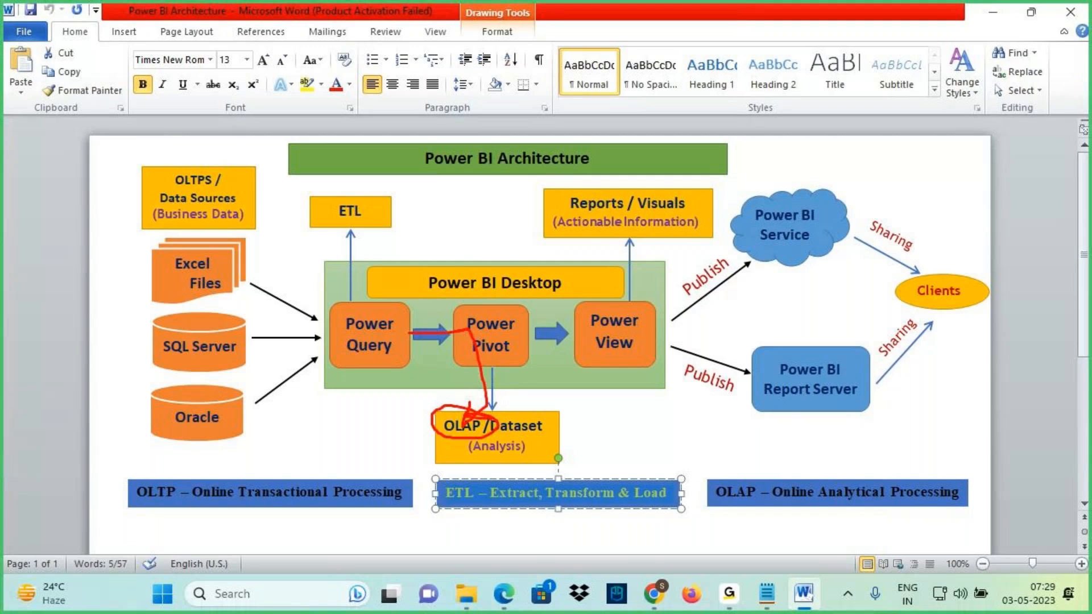
{"action": "left_click_drag", "start_coordinate": [446, 376], "coordinate": [458, 405]}
{"action": "left_click_drag", "start_coordinate": [472, 386], "coordinate": [457, 406]}
{"action": "left_click_drag", "start_coordinate": [487, 295], "coordinate": [540, 306]}
{"action": "key", "text": "Escape"}
Return to the Notepad notes, save them, and highlight the Power Query heading and its three-line description.
{"action": "left_click", "coordinate": [768, 594]}
{"action": "left_click_drag", "start_coordinate": [126, 183], "coordinate": [241, 189]}
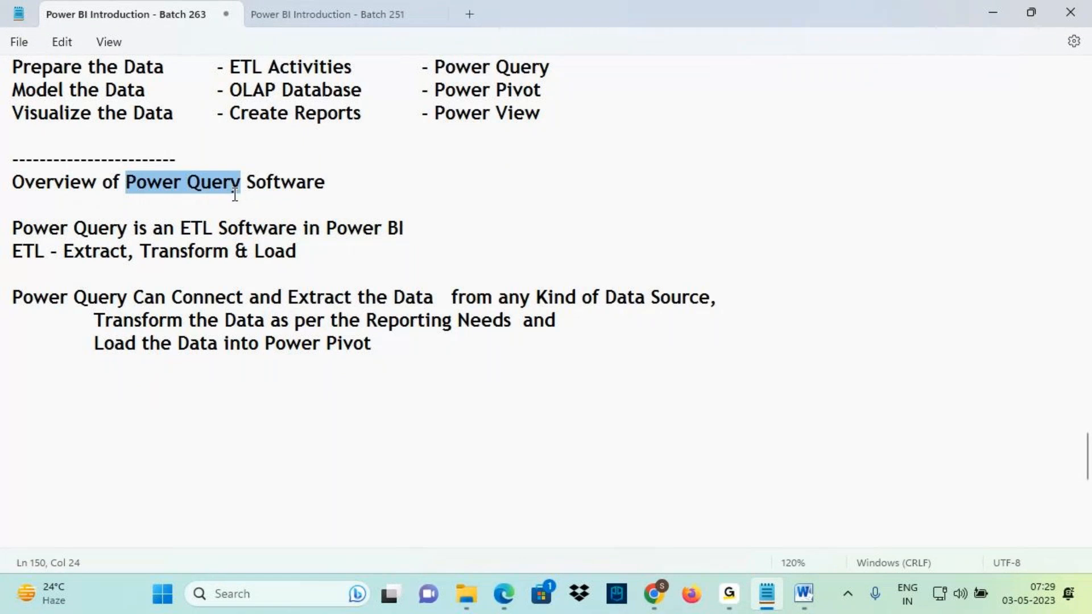
{"action": "left_click", "coordinate": [197, 229]}
{"action": "left_click_drag", "start_coordinate": [378, 343], "coordinate": [3, 299]}
{"action": "left_click", "coordinate": [247, 344]}
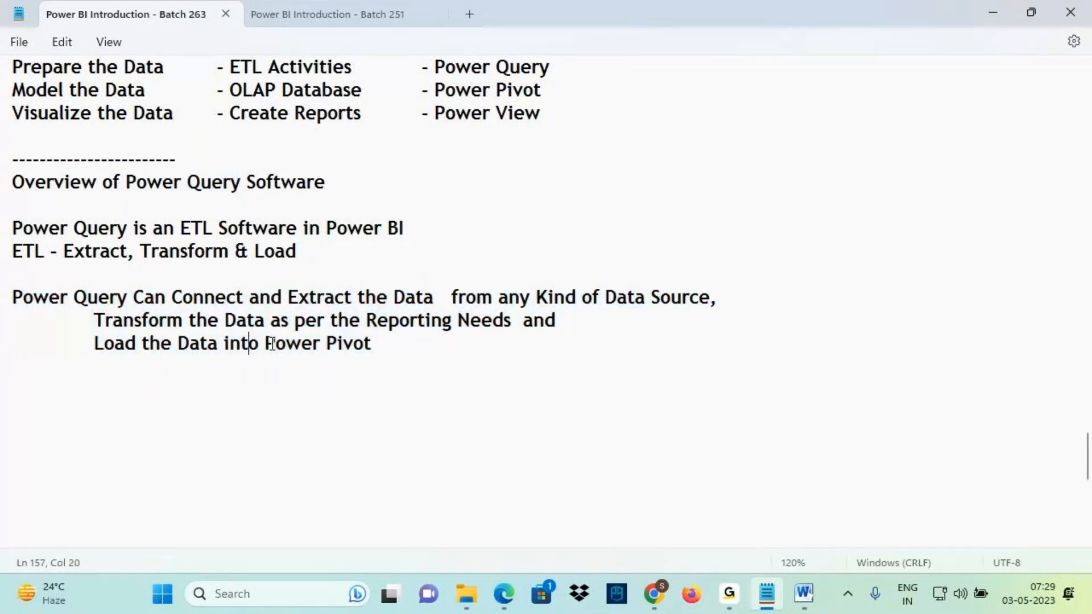
{"action": "left_click_drag", "start_coordinate": [371, 344], "coordinate": [5, 300]}
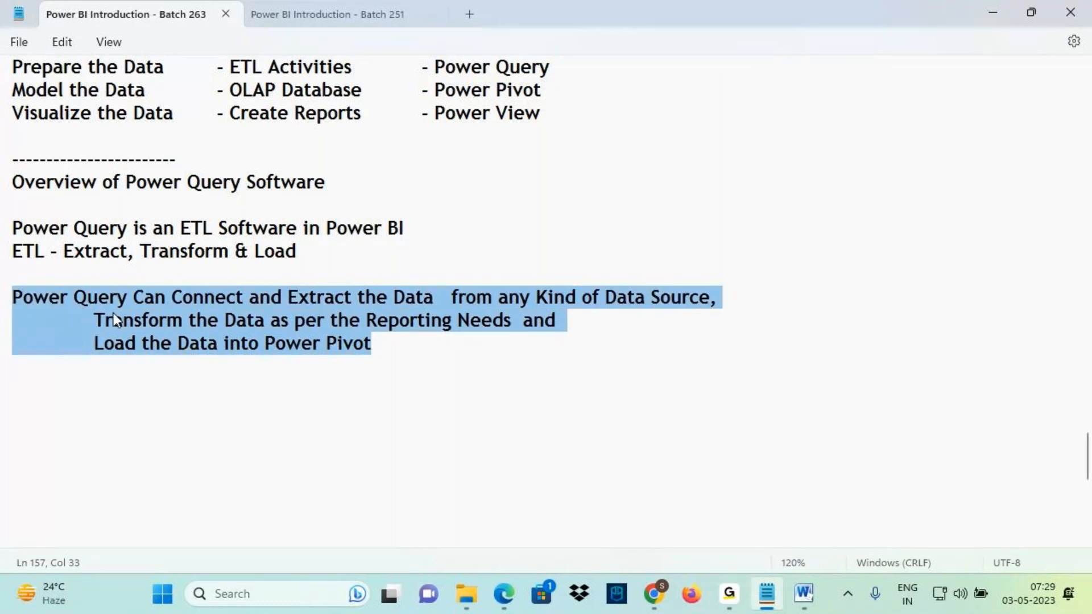
{"action": "left_click", "coordinate": [98, 298]}
Underline the key phrases of the Power Query description in red, box the whole paragraph, and clear the annotations.
{"action": "key", "text": "ctrl+2"}
{"action": "left_click_drag", "start_coordinate": [40, 310], "coordinate": [297, 328]}
{"action": "left_click_drag", "start_coordinate": [393, 334], "coordinate": [499, 334]}
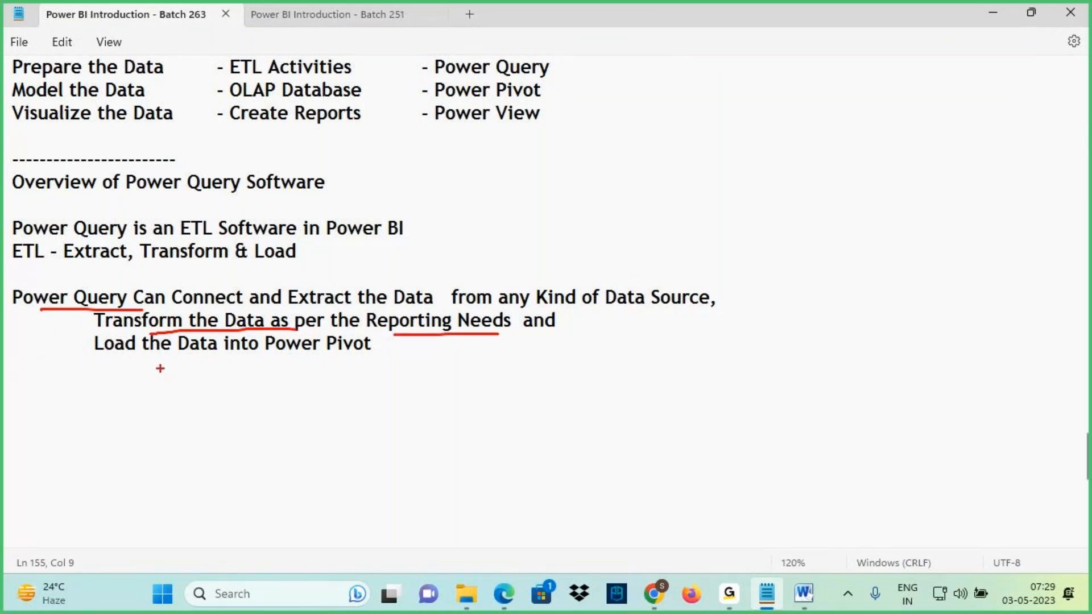
{"action": "left_click_drag", "start_coordinate": [142, 360], "coordinate": [357, 365]}
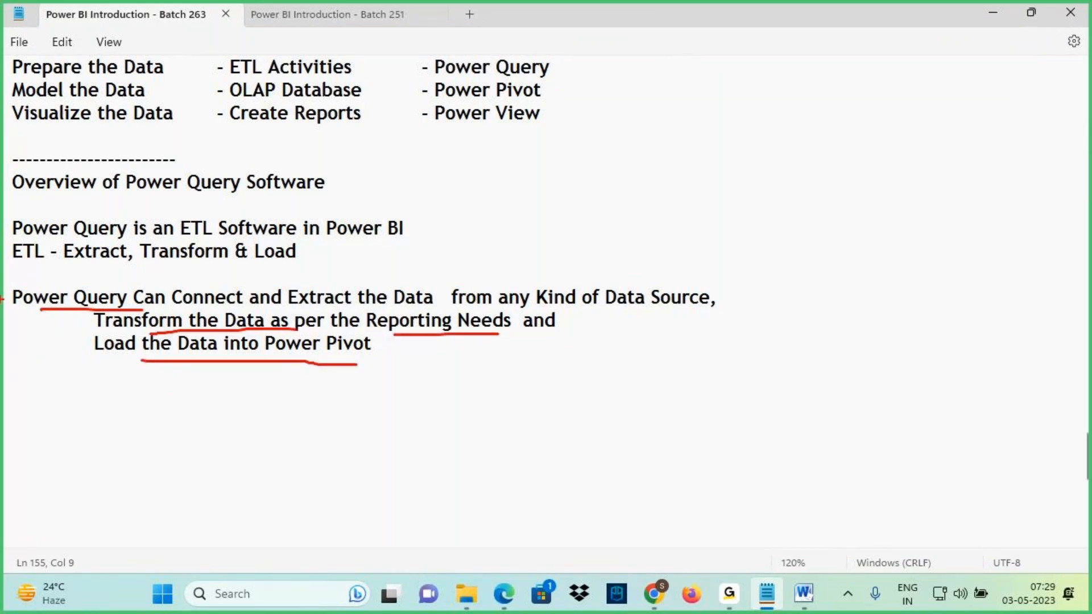
{"action": "left_click_drag", "start_coordinate": [19, 282], "coordinate": [783, 363]}
{"action": "left_click_drag", "start_coordinate": [751, 238], "coordinate": [726, 272]}
{"action": "key", "text": "Escape"}
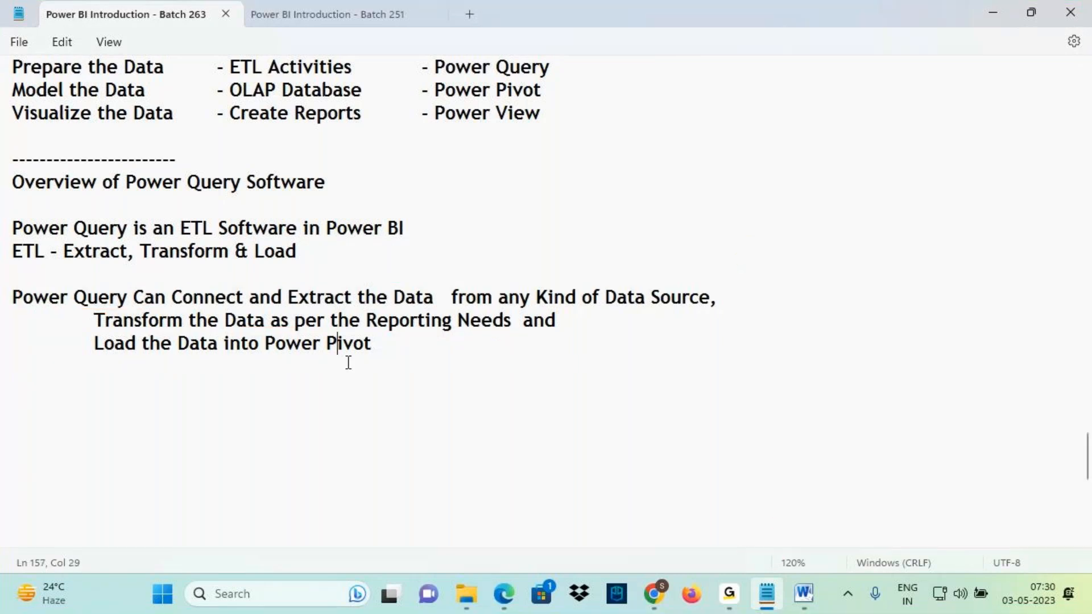
Switch to the Word architecture diagram, mark up the Power BI Desktop section around Power Query, and clear the marks.
{"action": "left_click", "coordinate": [804, 594]}
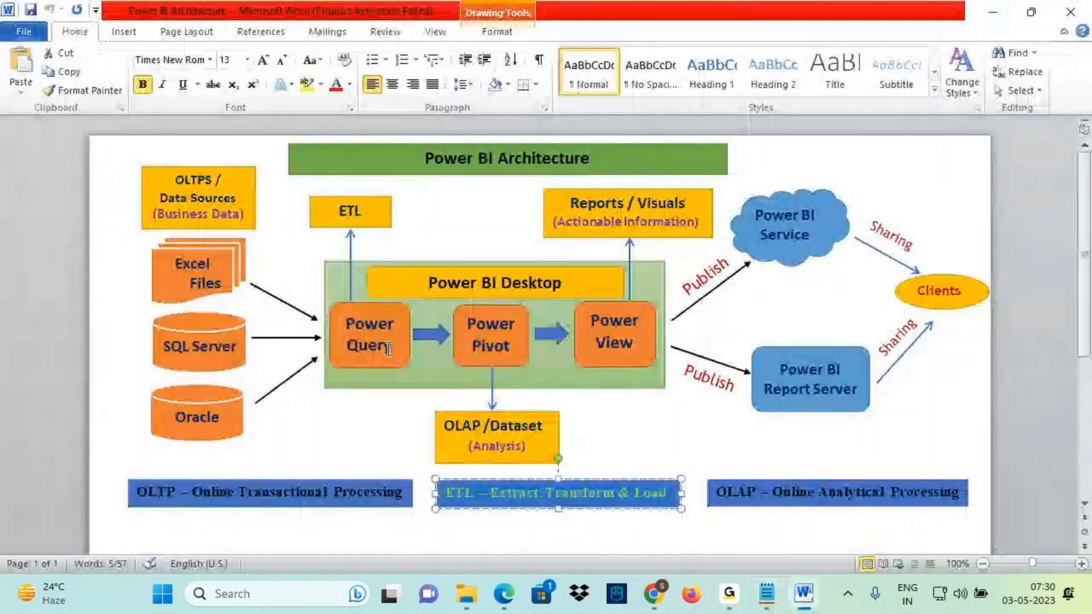
{"action": "mouse_move", "coordinate": [392, 310]}
{"action": "left_mouse_down"}
{"action": "mouse_move", "coordinate": [341, 335]}
{"action": "mouse_move", "coordinate": [404, 221]}
{"action": "mouse_move", "coordinate": [481, 267]}
{"action": "mouse_move", "coordinate": [498, 236]}
{"action": "left_mouse_up"}
{"action": "mouse_move", "coordinate": [427, 271]}
{"action": "left_mouse_down"}
{"action": "mouse_move", "coordinate": [488, 301]}
{"action": "mouse_move", "coordinate": [575, 306]}
{"action": "left_mouse_up"}
{"action": "mouse_move", "coordinate": [343, 347]}
{"action": "left_mouse_down"}
{"action": "mouse_move", "coordinate": [418, 362]}
{"action": "mouse_move", "coordinate": [374, 366]}
{"action": "left_mouse_up"}
{"action": "key", "text": "Escape"}
Show the desktop, point out the Power BI Desktop shortcut with a red box, and launch Power BI Desktop.
{"action": "key", "text": "super+d"}
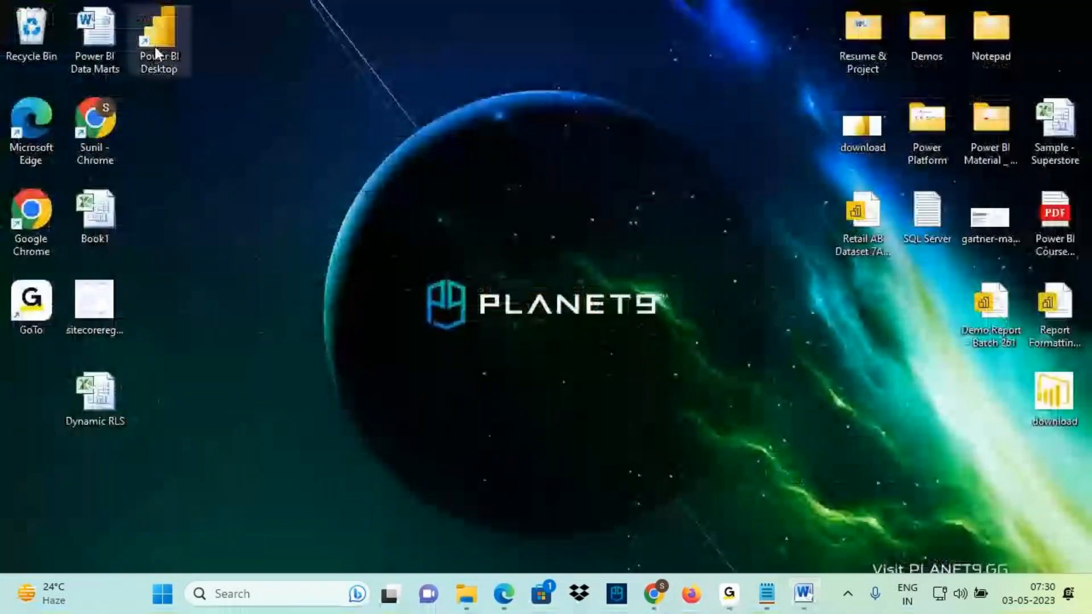
{"action": "key", "text": "ctrl+2"}
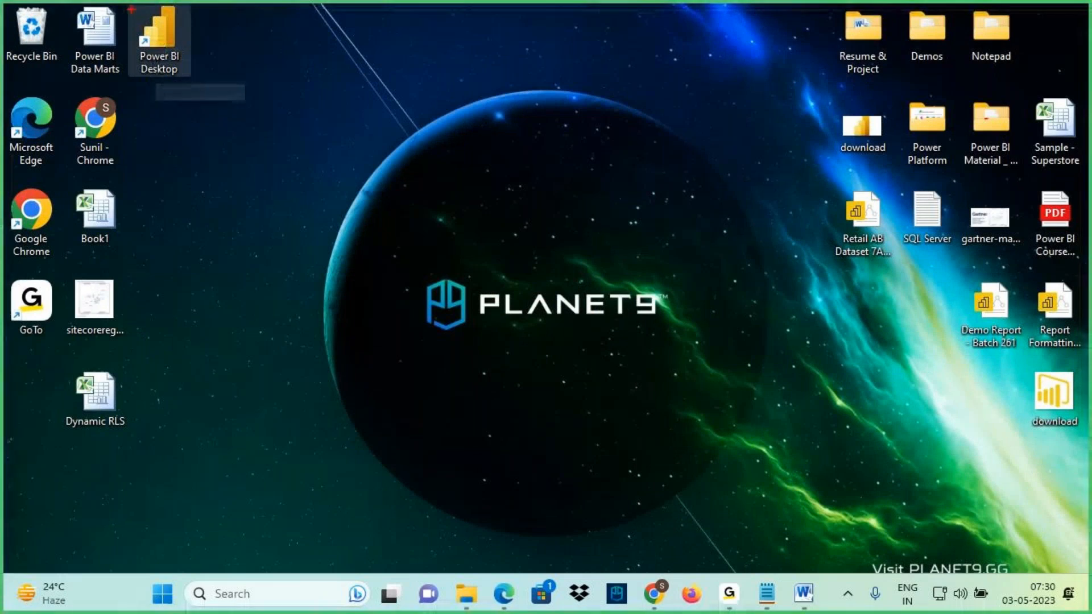
{"action": "left_click_drag", "start_coordinate": [132, 9], "coordinate": [194, 79]}
{"action": "mouse_move", "coordinate": [165, 42]}
{"action": "left_mouse_down"}
{"action": "mouse_move", "coordinate": [253, 19]}
{"action": "mouse_move", "coordinate": [218, 61]}
{"action": "left_mouse_up"}
{"action": "key", "text": "Escape"}
{"action": "double_click", "coordinate": [162, 36]}
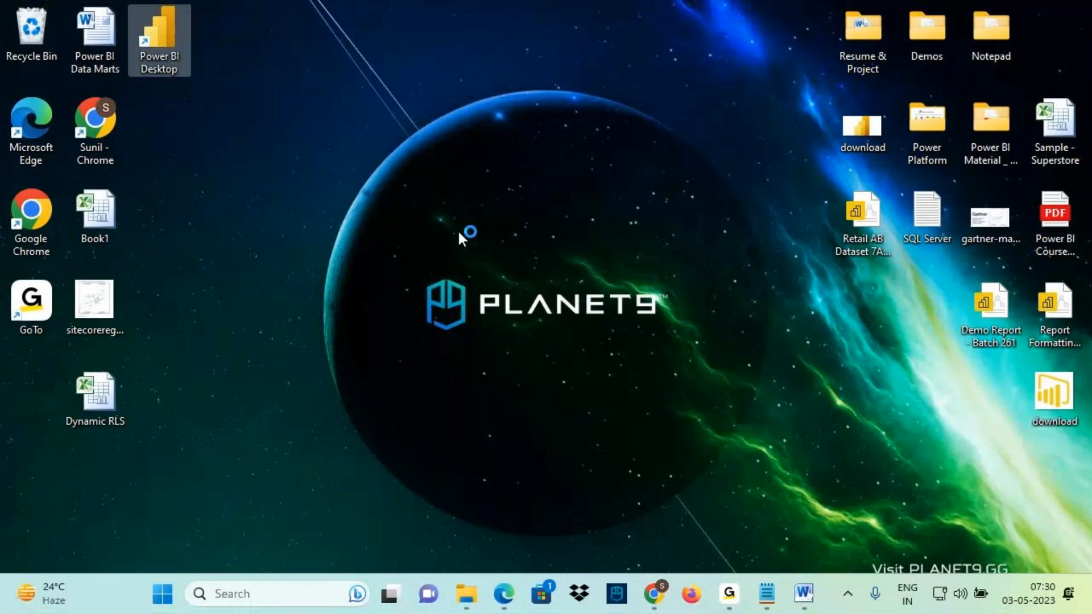
{"action": "mouse_move", "coordinate": [696, 602]}
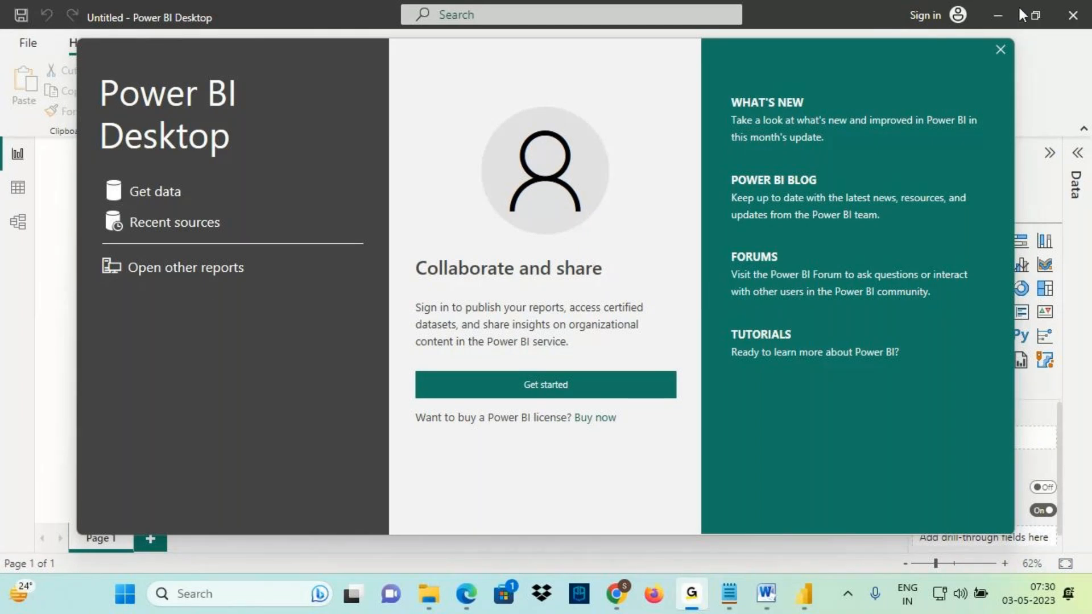
{"action": "left_click", "coordinate": [989, 18]}
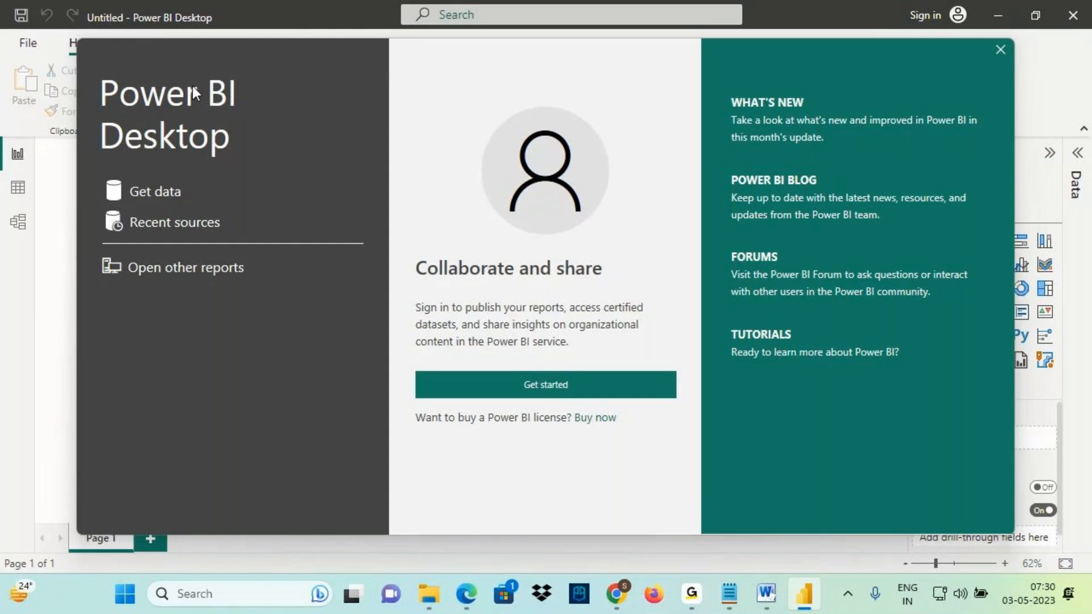
Outline the Power BI Desktop start screen in red, add an arrow and a mark on its close control, and clear the annotations.
{"action": "key", "text": "ctrl+2"}
{"action": "mouse_move", "coordinate": [81, 42]}
{"action": "left_mouse_down"}
{"action": "mouse_move", "coordinate": [177, 140]}
{"action": "mouse_move", "coordinate": [973, 485]}
{"action": "mouse_move", "coordinate": [1015, 533]}
{"action": "left_mouse_up"}
{"action": "key", "text": "t"}
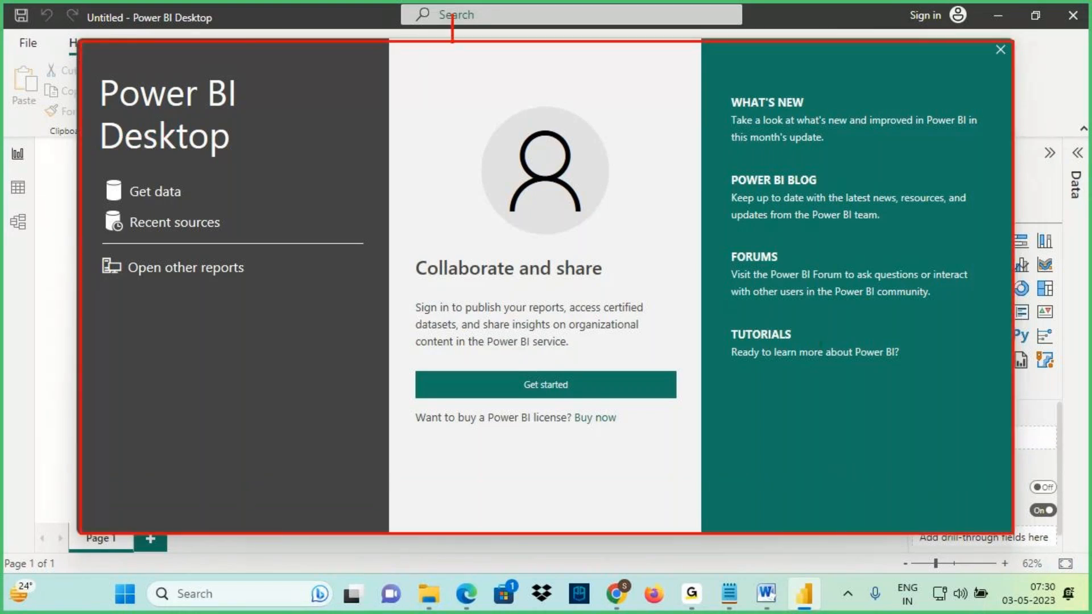
{"action": "left_click_drag", "start_coordinate": [440, 34], "coordinate": [453, 57]}
{"action": "left_click_drag", "start_coordinate": [470, 32], "coordinate": [437, 69]}
{"action": "mouse_move", "coordinate": [87, 48]}
{"action": "left_mouse_down"}
{"action": "mouse_move", "coordinate": [880, 517]}
{"action": "mouse_move", "coordinate": [946, 517]}
{"action": "mouse_move", "coordinate": [1018, 538]}
{"action": "left_mouse_up"}
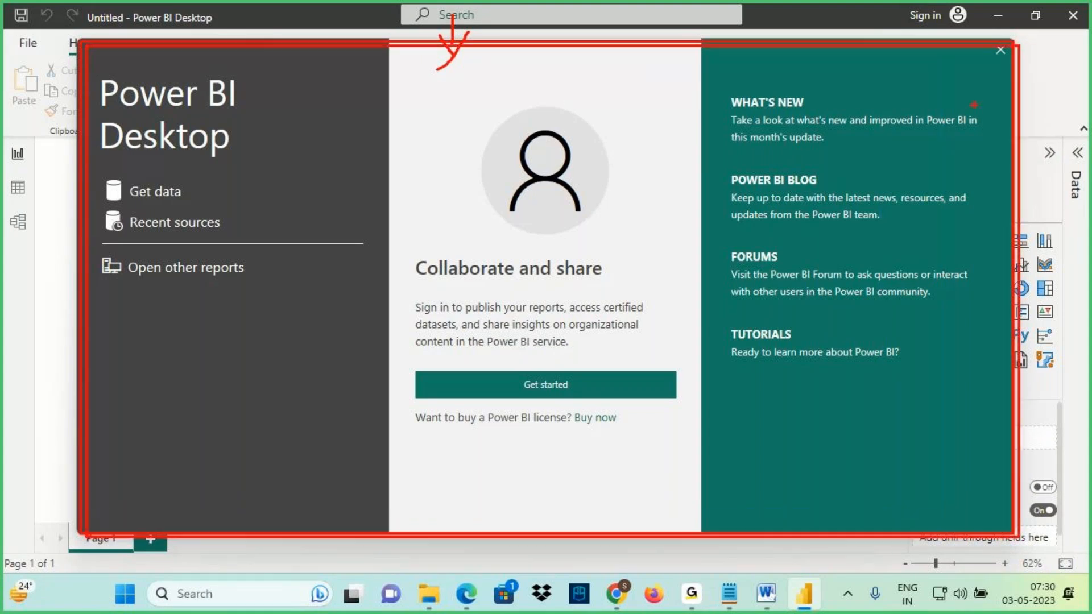
{"action": "left_click_drag", "start_coordinate": [1010, 42], "coordinate": [992, 64]}
{"action": "left_click_drag", "start_coordinate": [991, 43], "coordinate": [1026, 78]}
{"action": "left_click_drag", "start_coordinate": [458, 87], "coordinate": [456, 151]}
{"action": "left_click_drag", "start_coordinate": [460, 145], "coordinate": [481, 118]}
{"action": "left_click_drag", "start_coordinate": [484, 104], "coordinate": [507, 137]}
{"action": "mouse_move", "coordinate": [501, 73]}
{"action": "left_mouse_down"}
{"action": "mouse_move", "coordinate": [508, 136]}
{"action": "mouse_move", "coordinate": [569, 100]}
{"action": "mouse_move", "coordinate": [691, 70]}
{"action": "left_mouse_up"}
{"action": "left_click_drag", "start_coordinate": [555, 136], "coordinate": [699, 90]}
{"action": "key", "text": "Escape"}
Move the start screen below the ribbon, frame its resources section, label it "Help", and mark the matching Help entry above.
{"action": "mouse_move", "coordinate": [739, 60]}
{"action": "left_mouse_down"}
{"action": "mouse_move", "coordinate": [697, 163]}
{"action": "mouse_move", "coordinate": [832, 471]}
{"action": "mouse_move", "coordinate": [971, 570]}
{"action": "mouse_move", "coordinate": [972, 560]}
{"action": "left_mouse_up"}
{"action": "key", "text": "ctrl+2"}
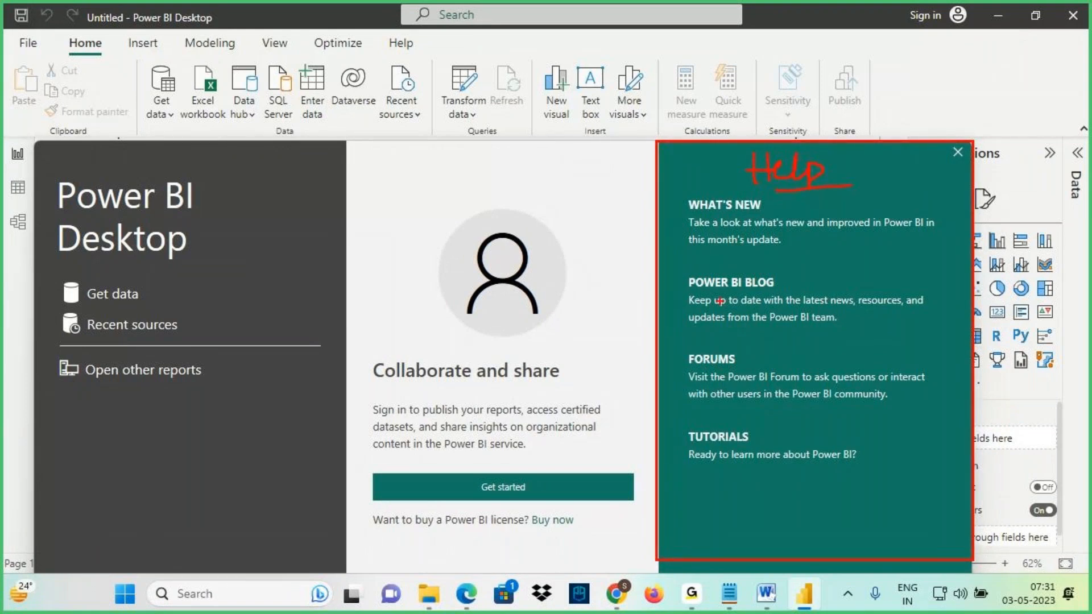
{"action": "left_click_drag", "start_coordinate": [689, 374], "coordinate": [768, 373]}
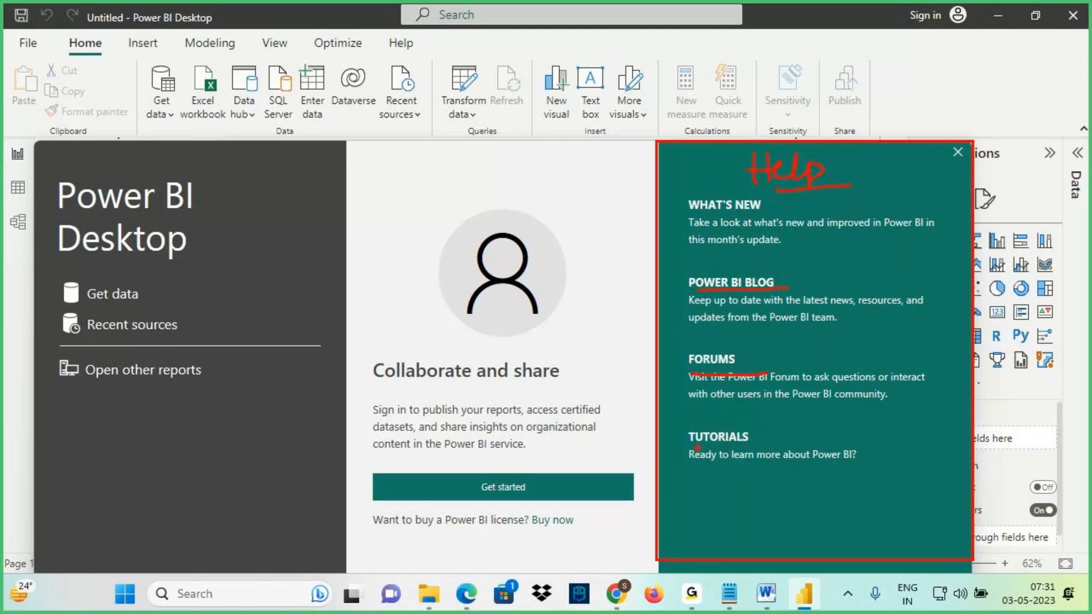
{"action": "mouse_move", "coordinate": [401, 59]}
{"action": "left_mouse_down"}
{"action": "mouse_move", "coordinate": [426, 40]}
{"action": "mouse_move", "coordinate": [393, 34]}
{"action": "mouse_move", "coordinate": [384, 54]}
{"action": "mouse_move", "coordinate": [407, 58]}
{"action": "left_mouse_up"}
{"action": "left_click_drag", "start_coordinate": [780, 112], "coordinate": [780, 148]}
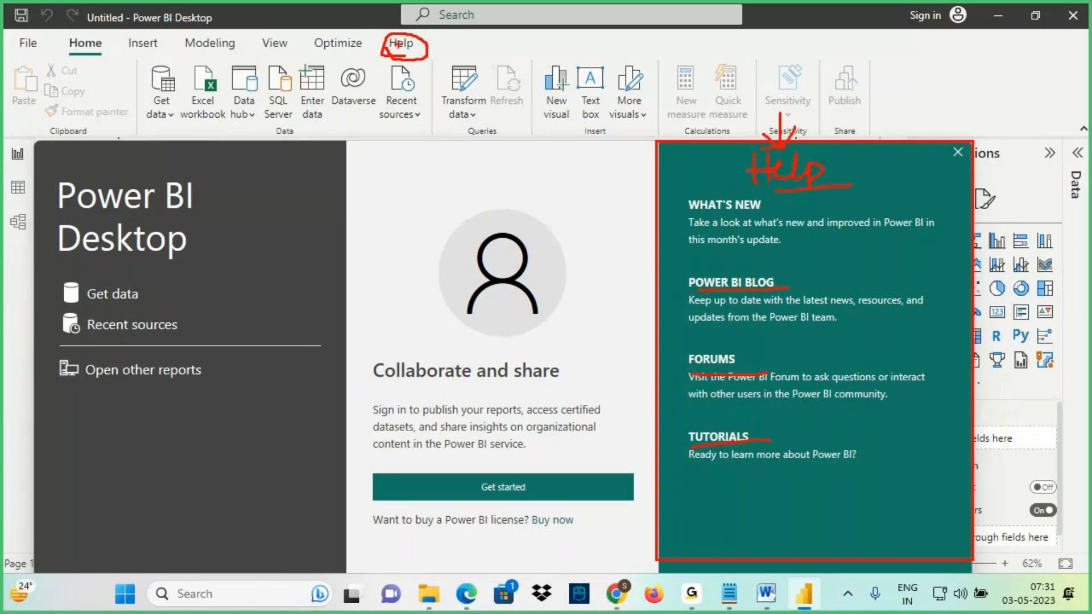
{"action": "left_click_drag", "start_coordinate": [398, 39], "coordinate": [381, 19]}
{"action": "left_click_drag", "start_coordinate": [409, 23], "coordinate": [399, 40]}
Frame the Collaborate and share section in red and mark its sign-in text and the account Sign in option.
{"action": "mouse_move", "coordinate": [348, 138]}
{"action": "left_mouse_down"}
{"action": "mouse_move", "coordinate": [537, 566]}
{"action": "mouse_move", "coordinate": [656, 570]}
{"action": "left_mouse_up"}
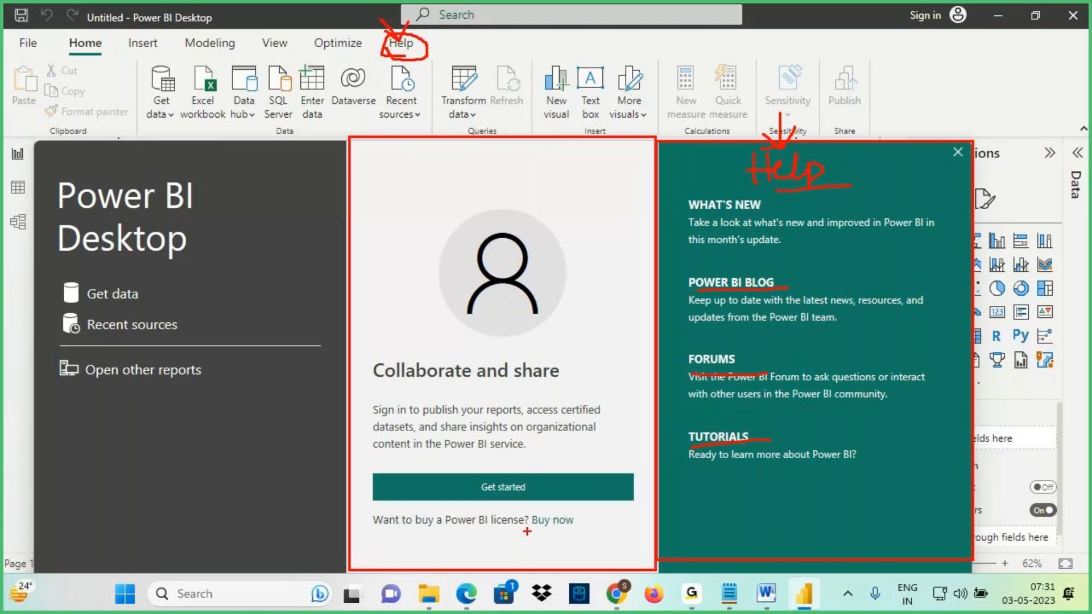
{"action": "mouse_move", "coordinate": [380, 424]}
{"action": "left_mouse_down"}
{"action": "mouse_move", "coordinate": [415, 415]}
{"action": "mouse_move", "coordinate": [367, 408]}
{"action": "mouse_move", "coordinate": [393, 417]}
{"action": "left_mouse_up"}
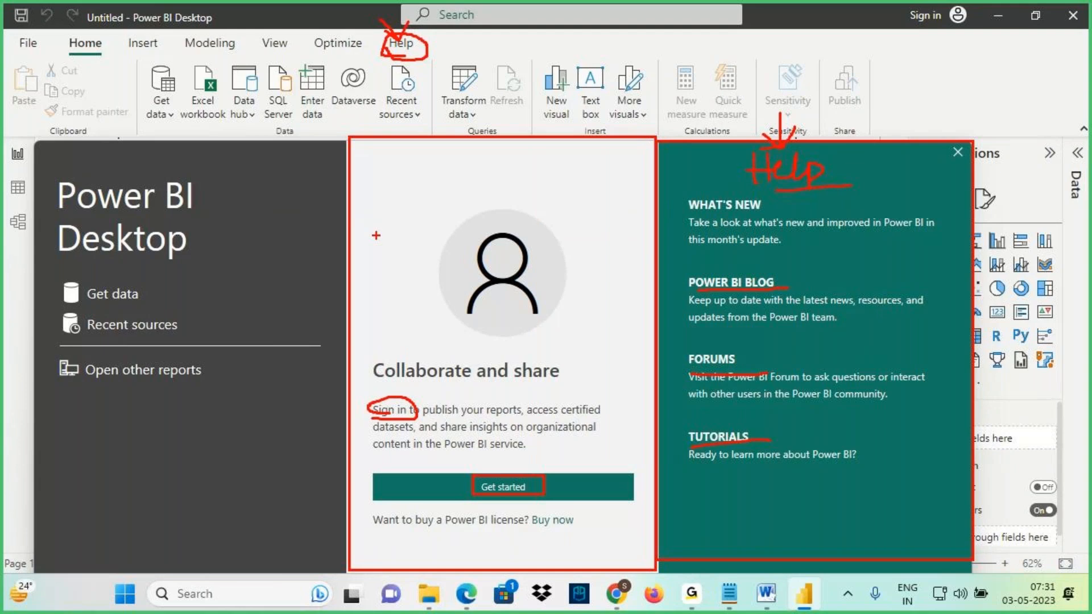
{"action": "left_click_drag", "start_coordinate": [392, 98], "coordinate": [397, 146]}
{"action": "left_click_drag", "start_coordinate": [382, 121], "coordinate": [410, 116]}
{"action": "left_click_drag", "start_coordinate": [912, 26], "coordinate": [968, 32]}
{"action": "mouse_move", "coordinate": [970, 137]}
{"action": "left_mouse_down"}
{"action": "mouse_move", "coordinate": [938, 163]}
{"action": "mouse_move", "coordinate": [965, 165]}
{"action": "left_mouse_up"}
{"action": "left_click_drag", "start_coordinate": [910, 30], "coordinate": [978, 28]}
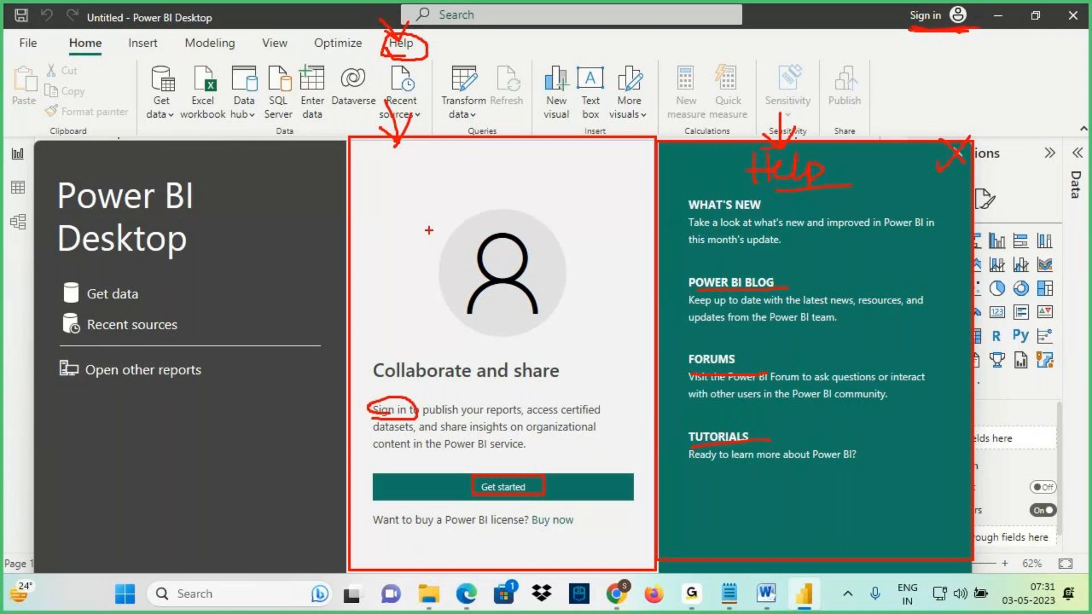
Box Get data, Recent sources and Open other reports on the start screen and mark their matching commands in the main window.
{"action": "left_click_drag", "start_coordinate": [37, 143], "coordinate": [345, 569]}
{"action": "left_click_drag", "start_coordinate": [63, 280], "coordinate": [177, 303]}
{"action": "left_click_drag", "start_coordinate": [62, 311], "coordinate": [188, 334]}
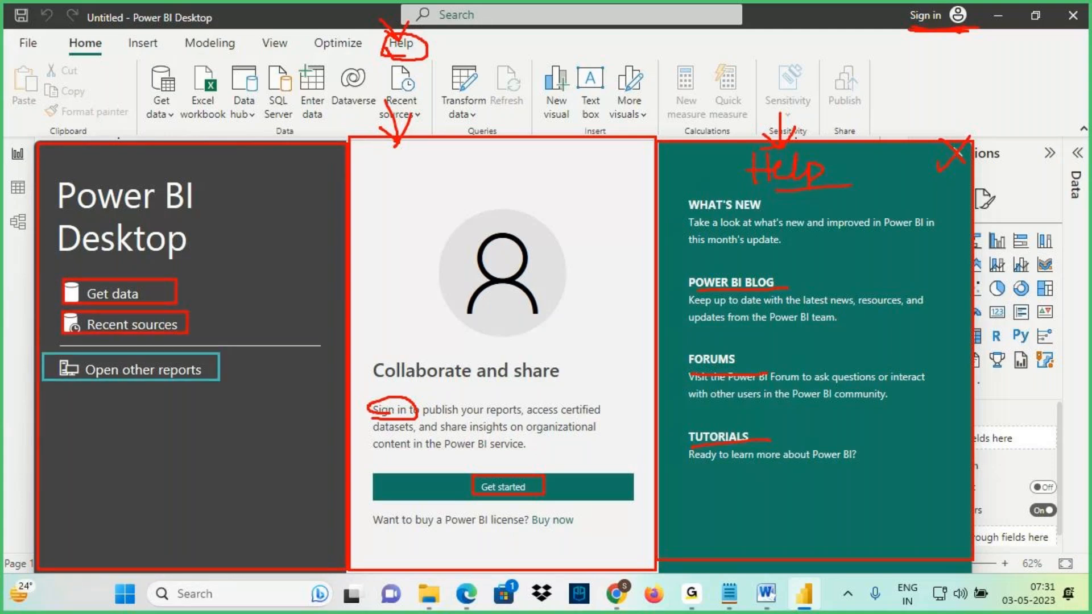
{"action": "left_click_drag", "start_coordinate": [42, 354], "coordinate": [223, 381]}
{"action": "left_click_drag", "start_coordinate": [959, 146], "coordinate": [988, 181]}
{"action": "left_click_drag", "start_coordinate": [141, 63], "coordinate": [178, 126]}
{"action": "left_click_drag", "start_coordinate": [380, 63], "coordinate": [420, 121]}
{"action": "left_click_drag", "start_coordinate": [148, 390], "coordinate": [236, 378]}
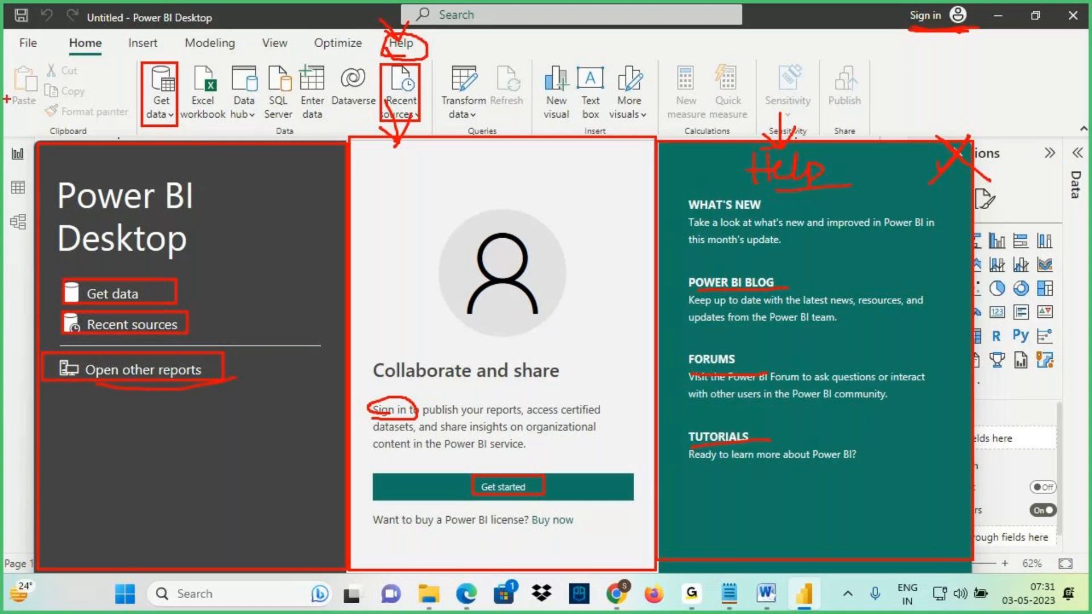
{"action": "mouse_move", "coordinate": [19, 55]}
{"action": "left_mouse_down"}
{"action": "mouse_move", "coordinate": [37, 52]}
{"action": "mouse_move", "coordinate": [26, 59]}
{"action": "left_mouse_up"}
Cross out the start screen, clear all annotations, and close it to reach the blank report canvas.
{"action": "left_click_drag", "start_coordinate": [961, 105], "coordinate": [147, 569]}
{"action": "left_click_drag", "start_coordinate": [139, 165], "coordinate": [938, 561]}
{"action": "key", "text": "Escape"}
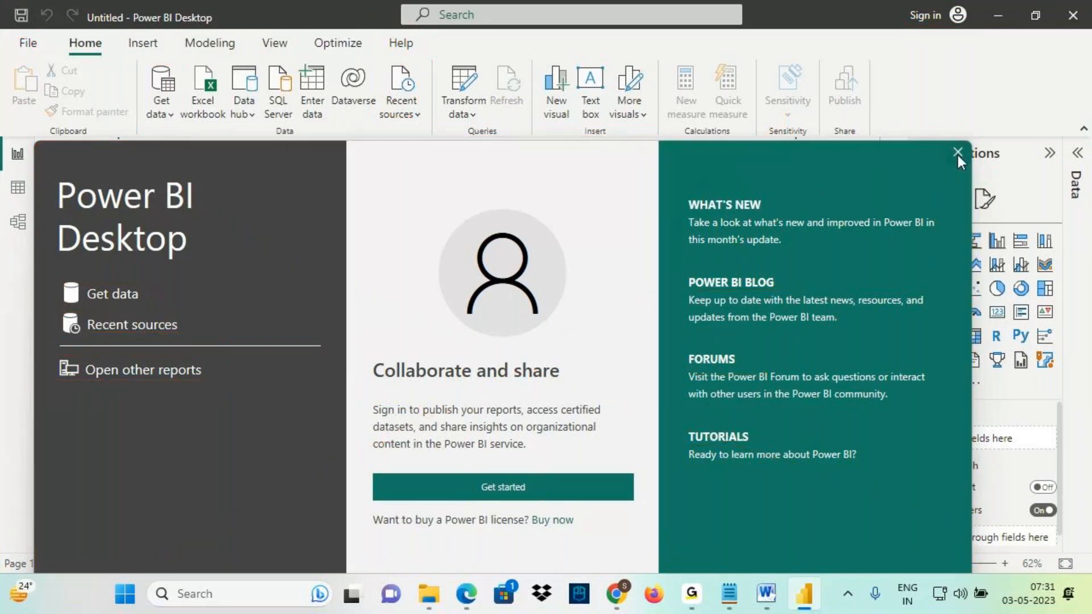
{"action": "left_click", "coordinate": [958, 152]}
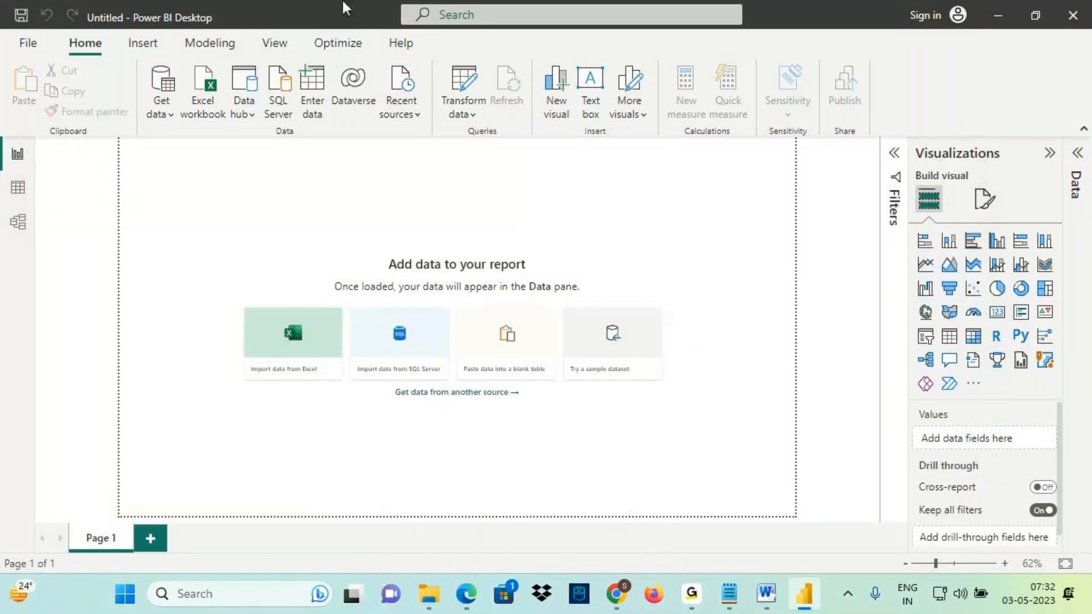
Underline the Power BI Desktop title in red, draw an arrow down from it, and clear the annotations.
{"action": "key", "text": "ctrl+2"}
{"action": "left_click_drag", "start_coordinate": [145, 23], "coordinate": [211, 21]}
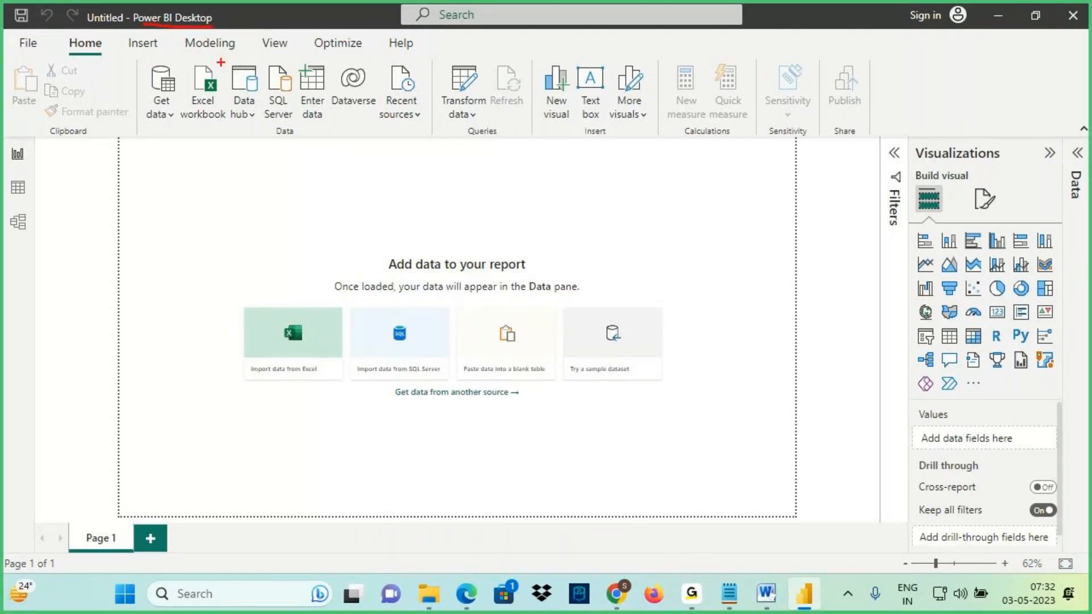
{"action": "left_click_drag", "start_coordinate": [180, 26], "coordinate": [182, 100]}
{"action": "left_click_drag", "start_coordinate": [166, 65], "coordinate": [183, 101]}
{"action": "left_click_drag", "start_coordinate": [205, 60], "coordinate": [175, 108]}
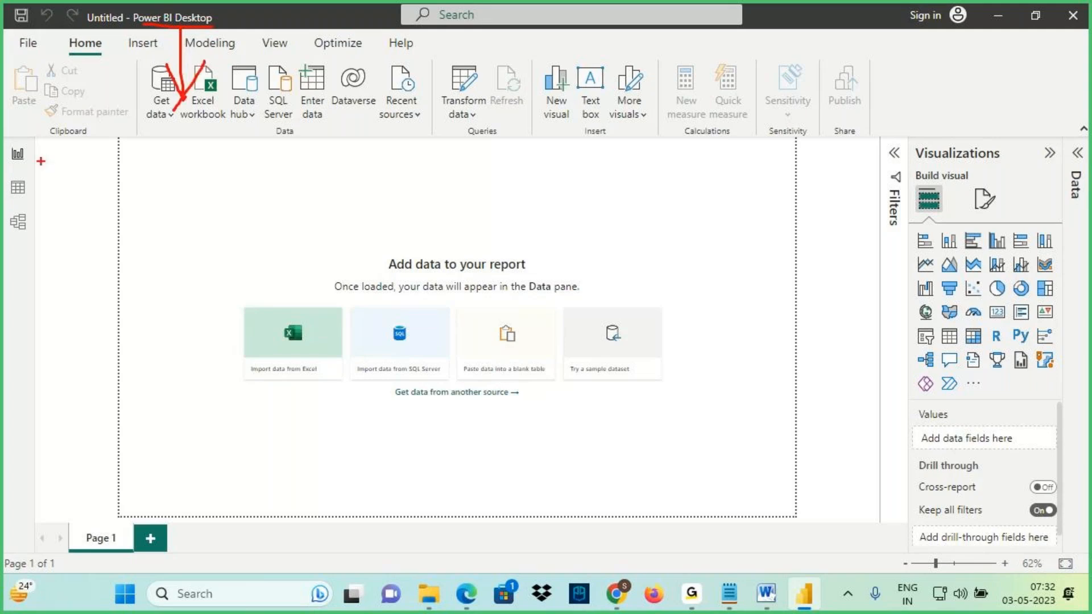
{"action": "key", "text": "Escape"}
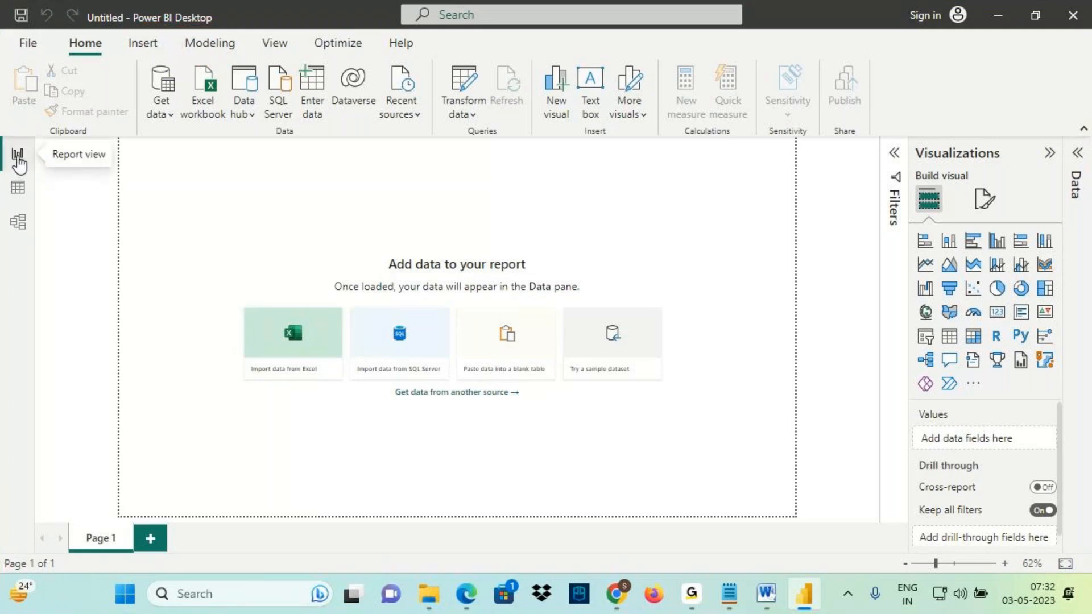
Look through the data and model views of the empty report, ending in the data view.
{"action": "left_click", "coordinate": [18, 194]}
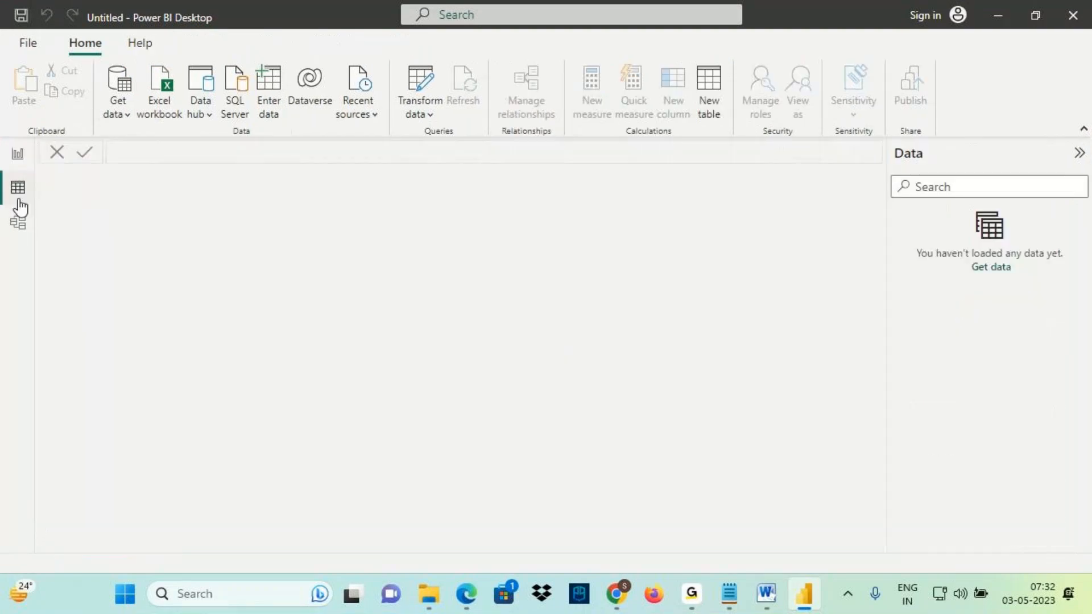
{"action": "left_click", "coordinate": [18, 223]}
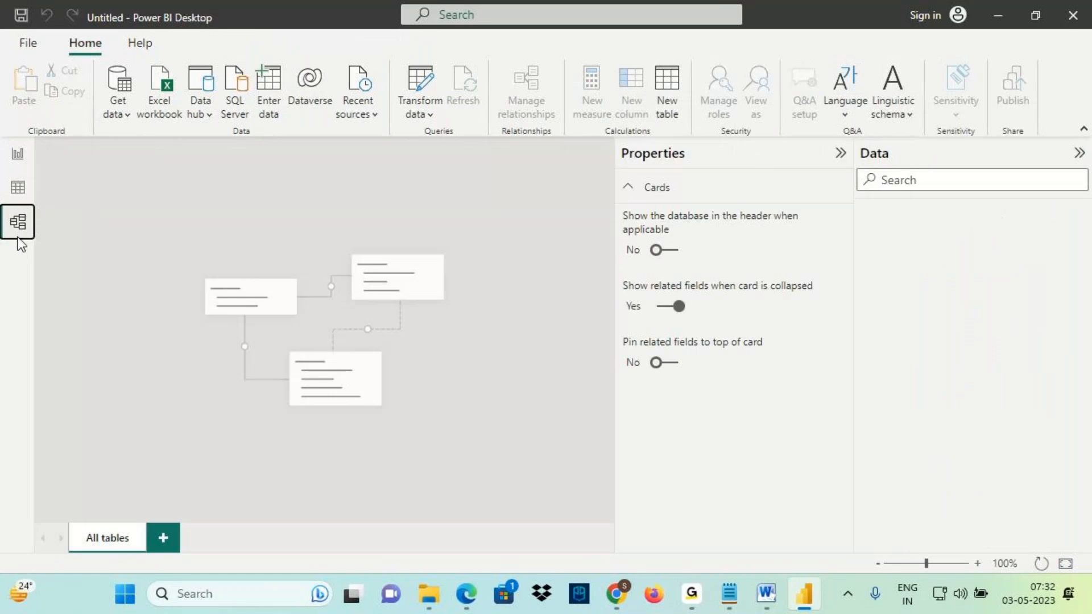
{"action": "left_click", "coordinate": [18, 190]}
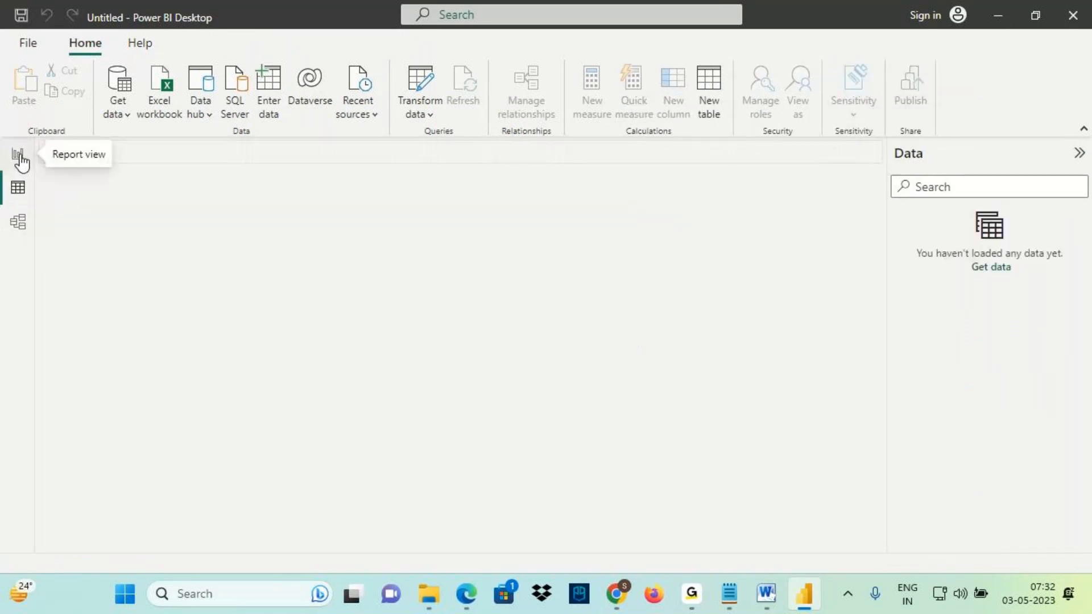
Return to the report view, mark its icon with an arrow and a red R, underline Power BI Desktop, and clear the annotations.
{"action": "left_click", "coordinate": [19, 159]}
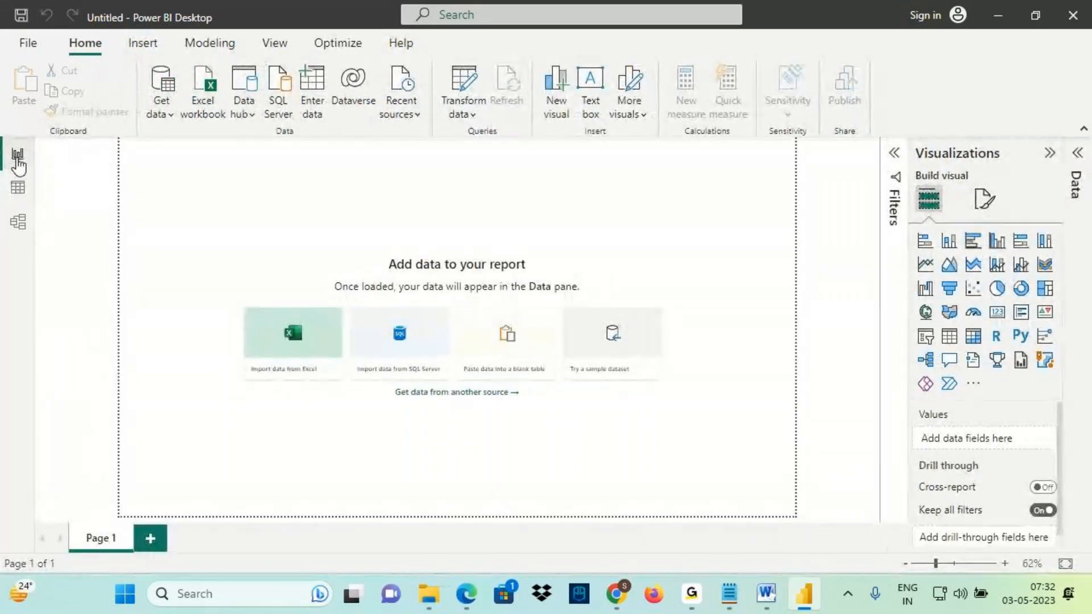
{"action": "key", "text": "ctrl+2"}
{"action": "mouse_move", "coordinate": [29, 139]}
{"action": "left_mouse_down"}
{"action": "mouse_move", "coordinate": [14, 165]}
{"action": "mouse_move", "coordinate": [20, 146]}
{"action": "left_mouse_up"}
{"action": "mouse_move", "coordinate": [30, 149]}
{"action": "left_mouse_down"}
{"action": "mouse_move", "coordinate": [58, 148]}
{"action": "mouse_move", "coordinate": [43, 168]}
{"action": "mouse_move", "coordinate": [70, 162]}
{"action": "left_mouse_up"}
{"action": "mouse_move", "coordinate": [69, 137]}
{"action": "left_mouse_down"}
{"action": "mouse_move", "coordinate": [87, 160]}
{"action": "mouse_move", "coordinate": [92, 150]}
{"action": "left_mouse_up"}
{"action": "left_click_drag", "start_coordinate": [137, 25], "coordinate": [196, 21]}
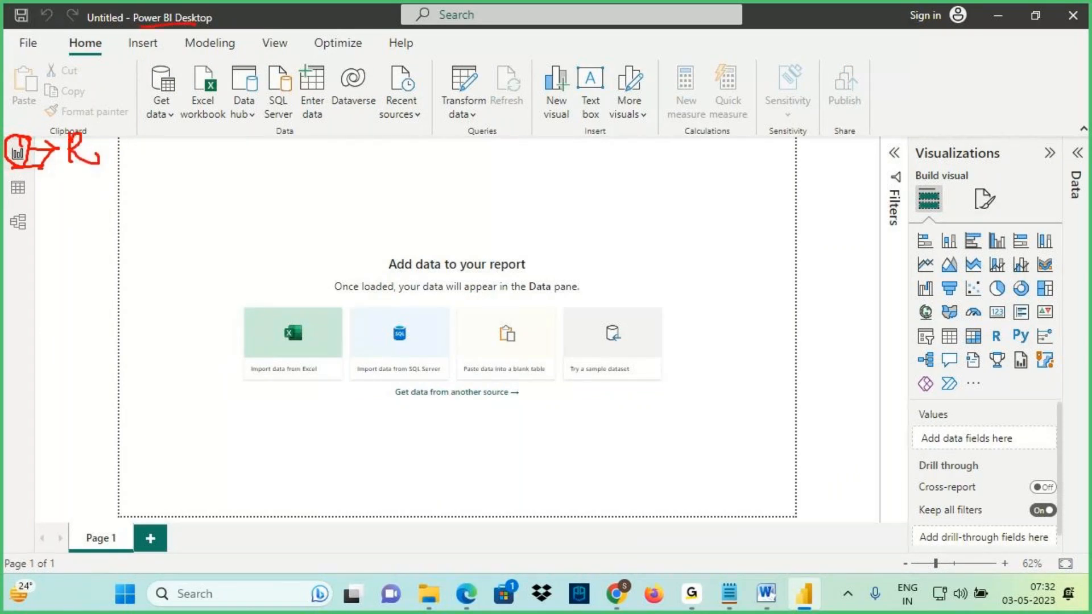
{"action": "key", "text": "Escape"}
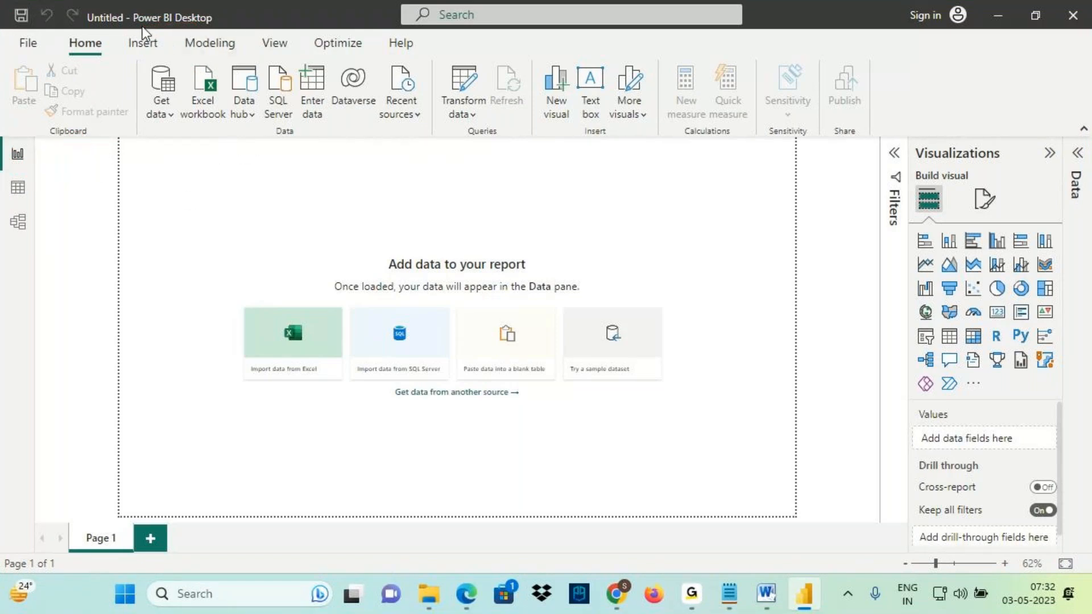
Underline Power BI Desktop, link it by red arrows to handwritten PQ and ETL below it, and box both in red.
{"action": "key", "text": "ctrl+2"}
{"action": "left_click_drag", "start_coordinate": [141, 25], "coordinate": [229, 21]}
{"action": "mouse_move", "coordinate": [153, 131]}
{"action": "left_mouse_down"}
{"action": "mouse_move", "coordinate": [140, 31]}
{"action": "mouse_move", "coordinate": [153, 31]}
{"action": "left_mouse_up"}
{"action": "mouse_move", "coordinate": [139, 161]}
{"action": "left_mouse_down"}
{"action": "mouse_move", "coordinate": [166, 171]}
{"action": "mouse_move", "coordinate": [166, 190]}
{"action": "mouse_move", "coordinate": [220, 166]}
{"action": "left_mouse_up"}
{"action": "mouse_move", "coordinate": [127, 214]}
{"action": "left_mouse_down"}
{"action": "mouse_move", "coordinate": [199, 195]}
{"action": "mouse_move", "coordinate": [168, 292]}
{"action": "mouse_move", "coordinate": [129, 361]}
{"action": "mouse_move", "coordinate": [170, 344]}
{"action": "left_mouse_up"}
{"action": "left_click_drag", "start_coordinate": [152, 319], "coordinate": [185, 312]}
{"action": "mouse_move", "coordinate": [148, 336]}
{"action": "left_mouse_down"}
{"action": "mouse_move", "coordinate": [173, 327]}
{"action": "mouse_move", "coordinate": [193, 332]}
{"action": "mouse_move", "coordinate": [193, 345]}
{"action": "left_mouse_up"}
{"action": "mouse_move", "coordinate": [178, 308]}
{"action": "left_mouse_down"}
{"action": "mouse_move", "coordinate": [220, 290]}
{"action": "mouse_move", "coordinate": [272, 317]}
{"action": "left_mouse_up"}
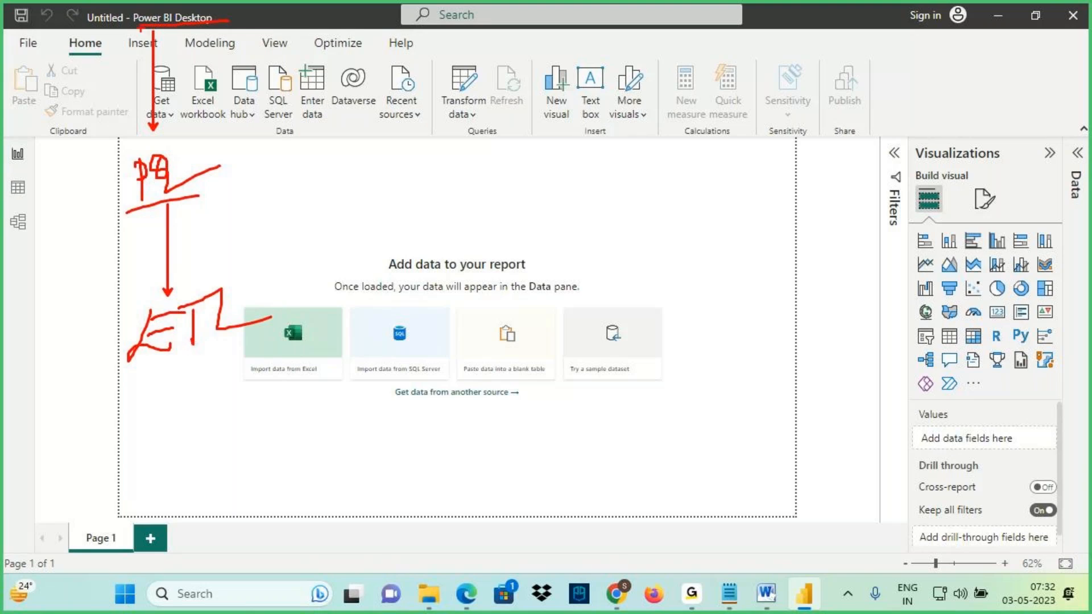
{"action": "mouse_move", "coordinate": [101, 149]}
{"action": "left_mouse_down"}
{"action": "mouse_move", "coordinate": [129, 259]}
{"action": "mouse_move", "coordinate": [246, 378]}
{"action": "left_mouse_up"}
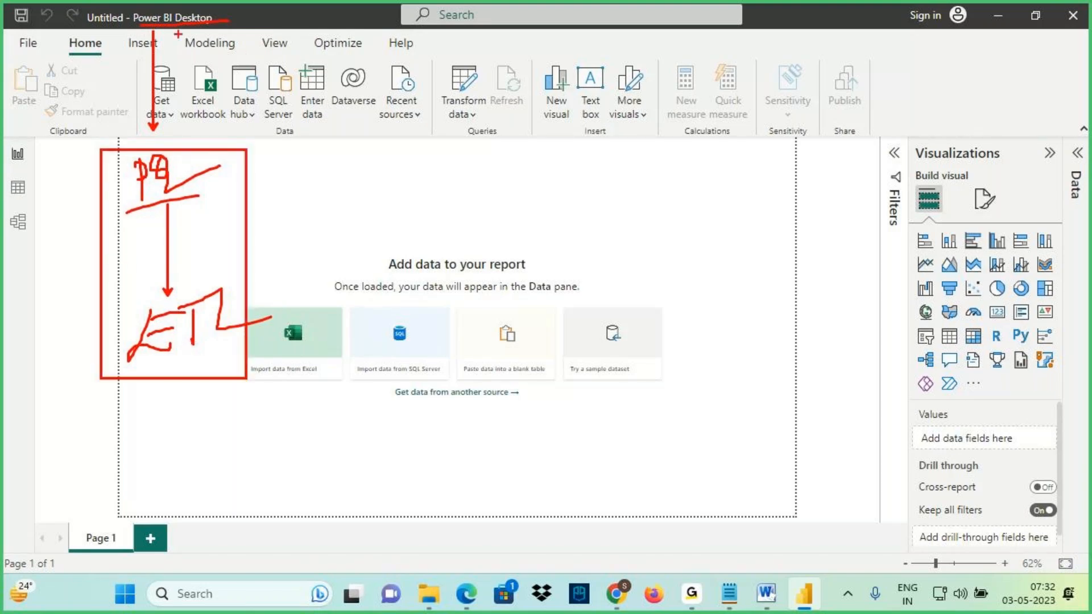
Draw a second red arrow from the title to a circled PP leading to OLAP, and box them in blue.
{"action": "left_click_drag", "start_coordinate": [373, 135], "coordinate": [192, 30]}
{"action": "left_click_drag", "start_coordinate": [371, 147], "coordinate": [368, 203]}
{"action": "mouse_move", "coordinate": [359, 156]}
{"action": "left_mouse_down"}
{"action": "mouse_move", "coordinate": [386, 166]}
{"action": "mouse_move", "coordinate": [361, 174]}
{"action": "left_mouse_up"}
{"action": "mouse_move", "coordinate": [393, 151]}
{"action": "left_mouse_down"}
{"action": "mouse_move", "coordinate": [394, 196]}
{"action": "mouse_move", "coordinate": [376, 172]}
{"action": "left_mouse_up"}
{"action": "mouse_move", "coordinate": [398, 139]}
{"action": "left_mouse_down"}
{"action": "mouse_move", "coordinate": [340, 158]}
{"action": "mouse_move", "coordinate": [373, 137]}
{"action": "left_mouse_up"}
{"action": "mouse_move", "coordinate": [401, 283]}
{"action": "left_mouse_down"}
{"action": "mouse_move", "coordinate": [378, 214]}
{"action": "mouse_move", "coordinate": [385, 299]}
{"action": "left_mouse_up"}
{"action": "left_click_drag", "start_coordinate": [403, 293], "coordinate": [465, 310]}
{"action": "mouse_move", "coordinate": [420, 299]}
{"action": "left_mouse_down"}
{"action": "mouse_move", "coordinate": [469, 275]}
{"action": "mouse_move", "coordinate": [466, 294]}
{"action": "left_mouse_up"}
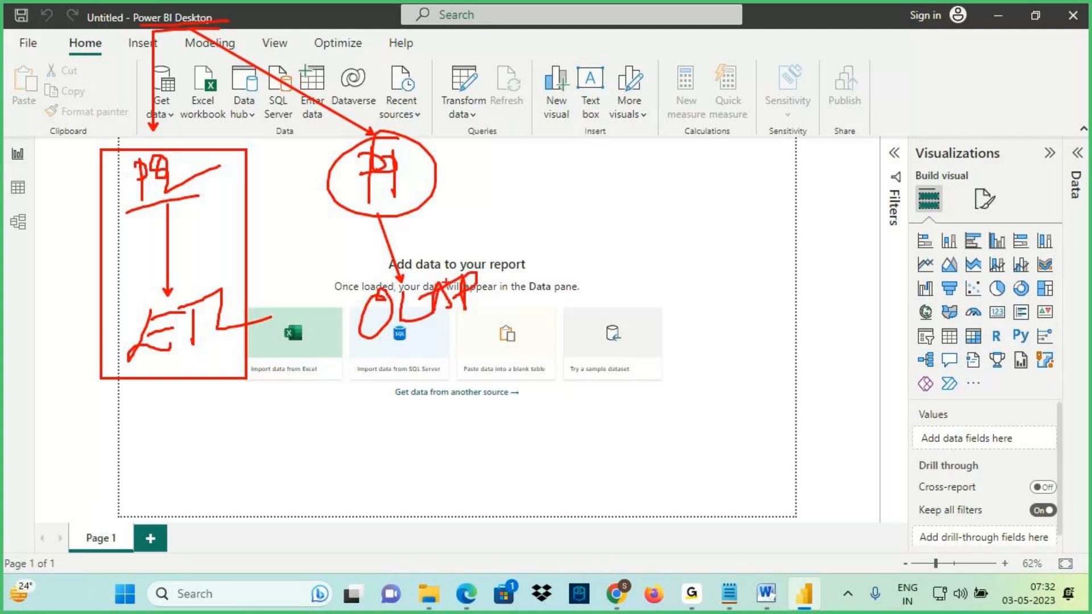
{"action": "mouse_move", "coordinate": [302, 133]}
{"action": "left_mouse_down"}
{"action": "mouse_move", "coordinate": [382, 295]}
{"action": "mouse_move", "coordinate": [461, 351]}
{"action": "mouse_move", "coordinate": [511, 365]}
{"action": "left_mouse_up"}
{"action": "left_click_drag", "start_coordinate": [391, 149], "coordinate": [392, 170]}
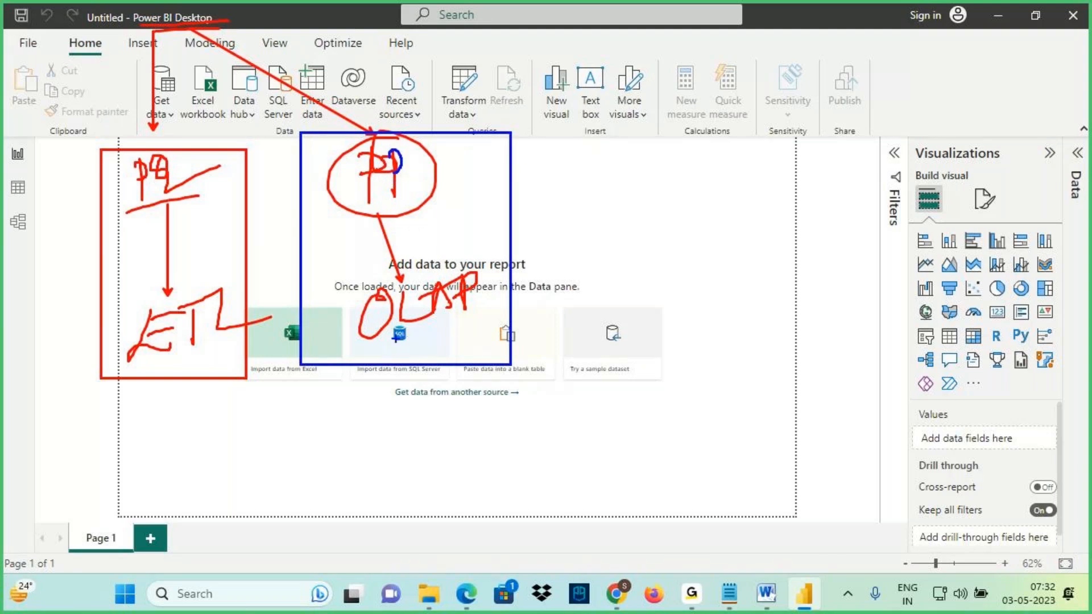
Draw a blue arrow from the title to a circled PV leading to Reports, and box them in blue.
{"action": "left_click_drag", "start_coordinate": [659, 149], "coordinate": [226, 28]}
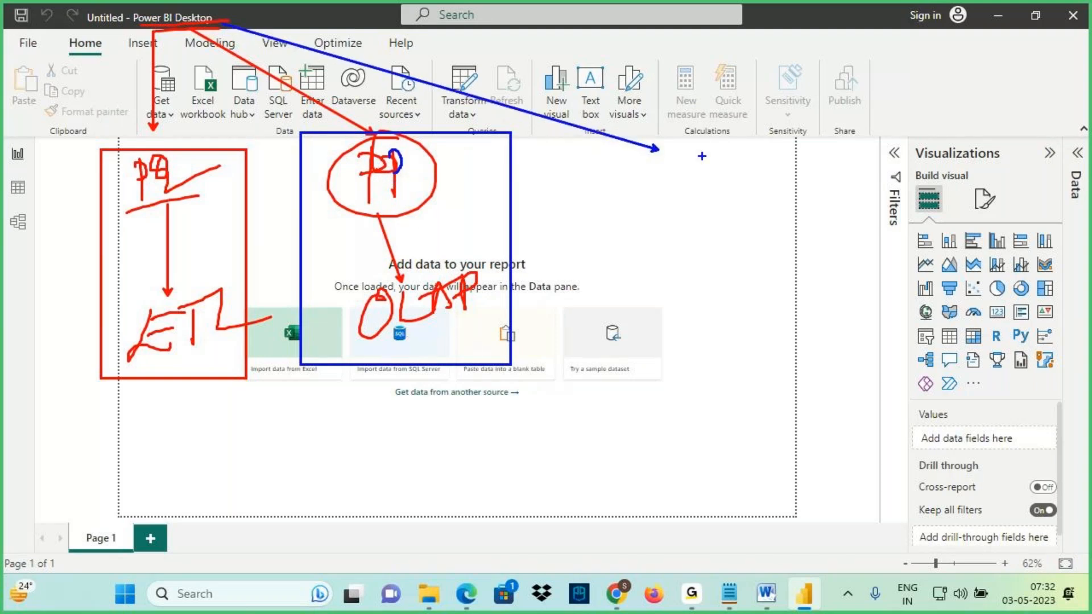
{"action": "left_click_drag", "start_coordinate": [690, 139], "coordinate": [690, 183]}
{"action": "left_click_drag", "start_coordinate": [690, 142], "coordinate": [691, 161]}
{"action": "mouse_move", "coordinate": [716, 139]}
{"action": "left_mouse_down"}
{"action": "mouse_move", "coordinate": [718, 164]}
{"action": "mouse_move", "coordinate": [739, 125]}
{"action": "left_mouse_up"}
{"action": "left_click_drag", "start_coordinate": [734, 124], "coordinate": [740, 122]}
{"action": "mouse_move", "coordinate": [721, 258]}
{"action": "left_mouse_down"}
{"action": "mouse_move", "coordinate": [710, 183]}
{"action": "mouse_move", "coordinate": [726, 253]}
{"action": "left_mouse_up"}
{"action": "mouse_move", "coordinate": [680, 282]}
{"action": "left_mouse_down"}
{"action": "mouse_move", "coordinate": [684, 327]}
{"action": "mouse_move", "coordinate": [698, 326]}
{"action": "left_mouse_up"}
{"action": "left_click_drag", "start_coordinate": [700, 310], "coordinate": [718, 318]}
{"action": "mouse_move", "coordinate": [720, 308]}
{"action": "left_mouse_down"}
{"action": "mouse_move", "coordinate": [721, 337]}
{"action": "mouse_move", "coordinate": [731, 310]}
{"action": "mouse_move", "coordinate": [762, 287]}
{"action": "mouse_move", "coordinate": [764, 316]}
{"action": "left_mouse_up"}
{"action": "left_click_drag", "start_coordinate": [784, 276], "coordinate": [773, 313]}
{"action": "mouse_move", "coordinate": [671, 112]}
{"action": "left_mouse_down"}
{"action": "mouse_move", "coordinate": [759, 327]}
{"action": "mouse_move", "coordinate": [813, 355]}
{"action": "left_mouse_up"}
Emphasize PQ, ETL, PP, PV and Reports in blue with circles, arrows and underlines, then clear all annotations.
{"action": "mouse_move", "coordinate": [160, 147]}
{"action": "left_mouse_down"}
{"action": "mouse_move", "coordinate": [121, 180]}
{"action": "mouse_move", "coordinate": [206, 193]}
{"action": "mouse_move", "coordinate": [162, 147]}
{"action": "left_mouse_up"}
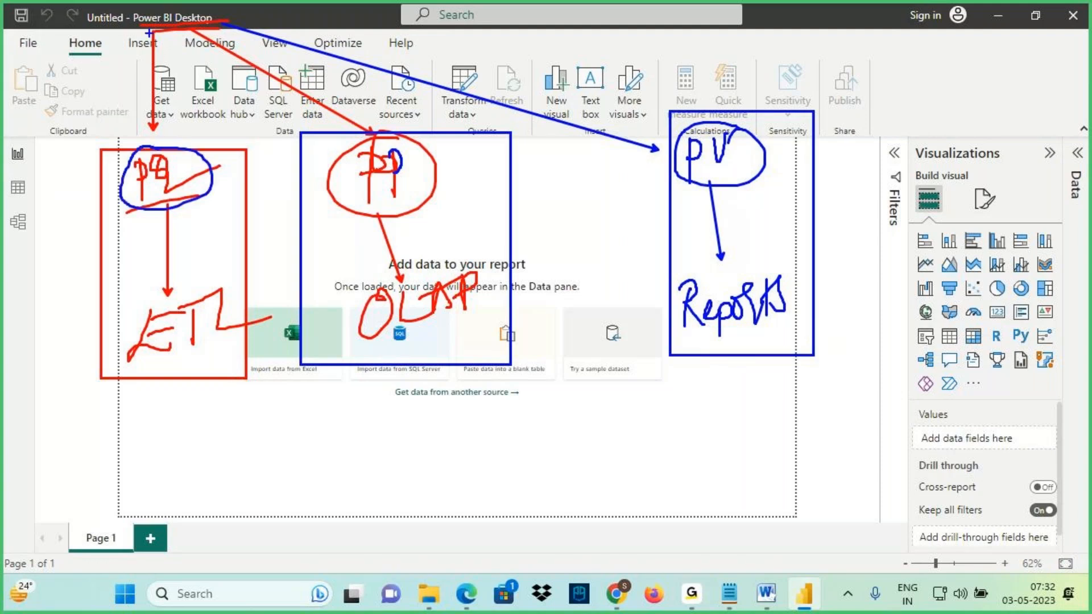
{"action": "mouse_move", "coordinate": [201, 289]}
{"action": "left_mouse_down"}
{"action": "mouse_move", "coordinate": [188, 365]}
{"action": "mouse_move", "coordinate": [149, 304]}
{"action": "left_mouse_up"}
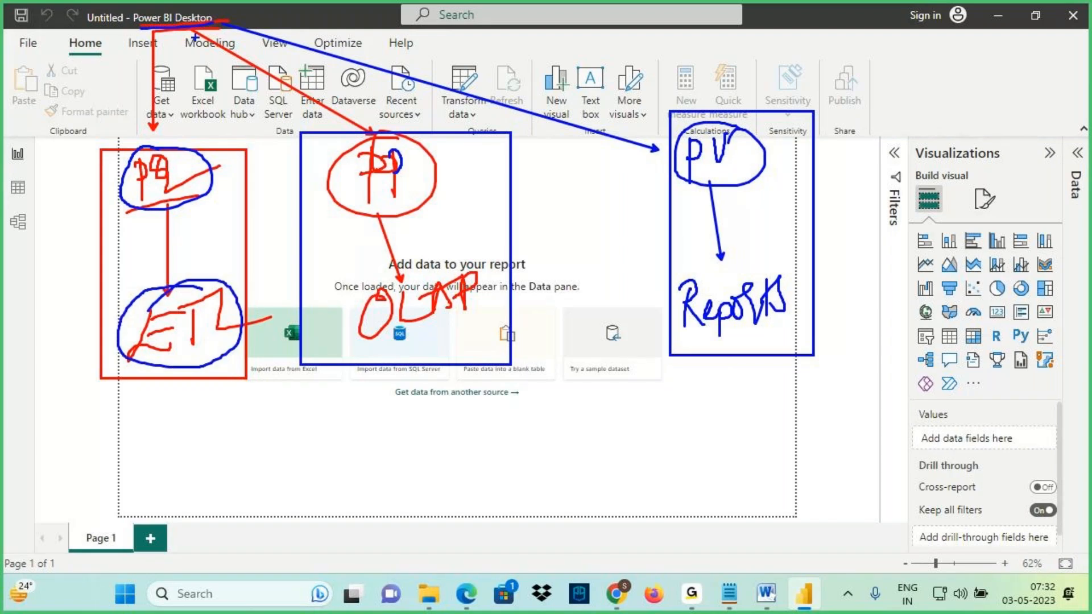
{"action": "mouse_move", "coordinate": [407, 136]}
{"action": "left_mouse_down"}
{"action": "mouse_move", "coordinate": [348, 149]}
{"action": "mouse_move", "coordinate": [336, 185]}
{"action": "mouse_move", "coordinate": [405, 199]}
{"action": "mouse_move", "coordinate": [401, 135]}
{"action": "left_mouse_up"}
{"action": "mouse_move", "coordinate": [374, 213]}
{"action": "left_mouse_down"}
{"action": "mouse_move", "coordinate": [401, 287]}
{"action": "mouse_move", "coordinate": [421, 220]}
{"action": "left_mouse_up"}
{"action": "left_click_drag", "start_coordinate": [148, 29], "coordinate": [230, 28]}
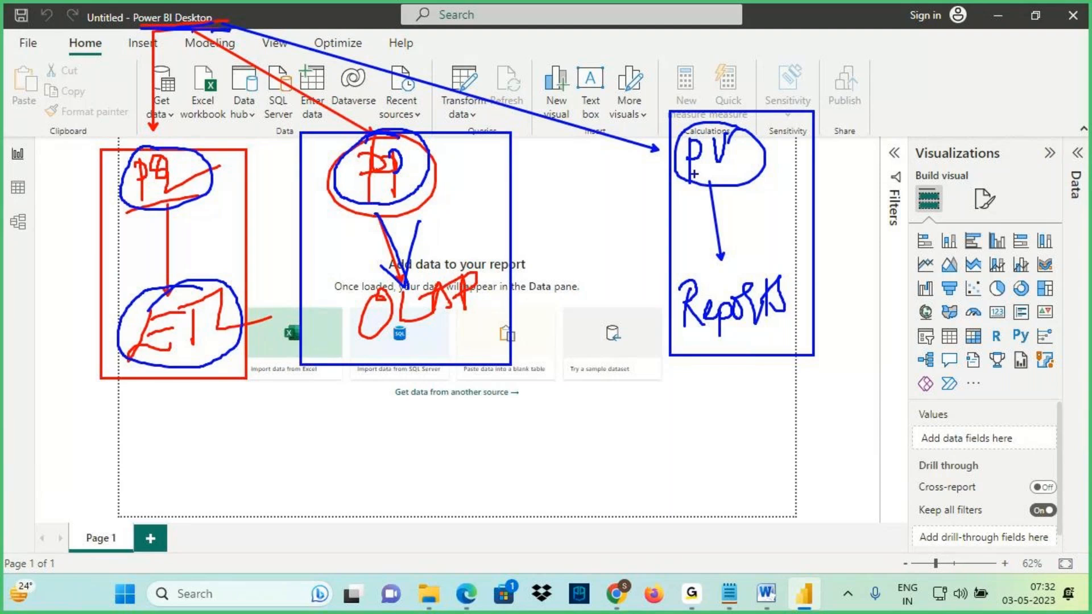
{"action": "left_click_drag", "start_coordinate": [728, 131], "coordinate": [701, 140]}
{"action": "mouse_move", "coordinate": [711, 183]}
{"action": "left_mouse_down"}
{"action": "mouse_move", "coordinate": [715, 261]}
{"action": "mouse_move", "coordinate": [728, 257]}
{"action": "mouse_move", "coordinate": [713, 278]}
{"action": "left_mouse_up"}
{"action": "mouse_move", "coordinate": [693, 353]}
{"action": "left_mouse_down"}
{"action": "mouse_move", "coordinate": [798, 320]}
{"action": "mouse_move", "coordinate": [790, 331]}
{"action": "left_mouse_up"}
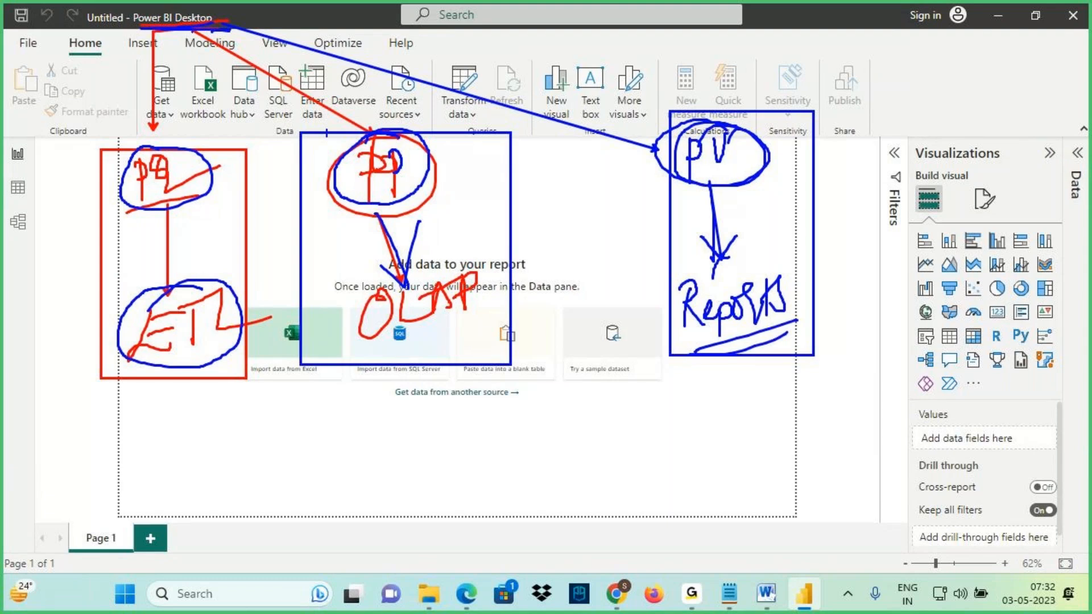
{"action": "key", "text": "Escape"}
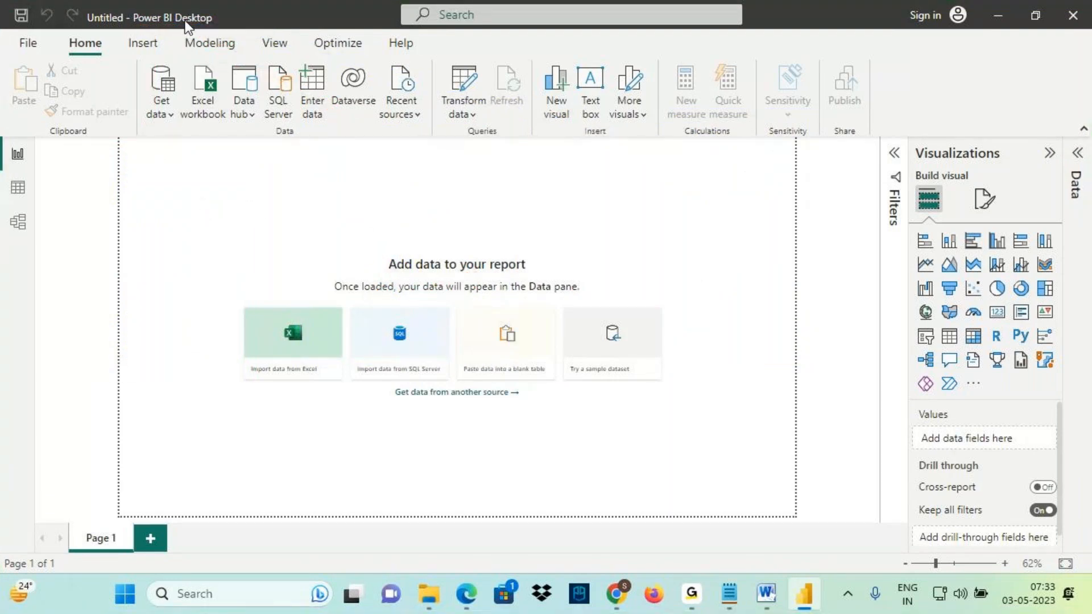
Underline and box Home, box the Transform data command in blue and red, and connect them with a red arrow.
{"action": "key", "text": "ctrl+2"}
{"action": "left_click_drag", "start_coordinate": [61, 57], "coordinate": [118, 52]}
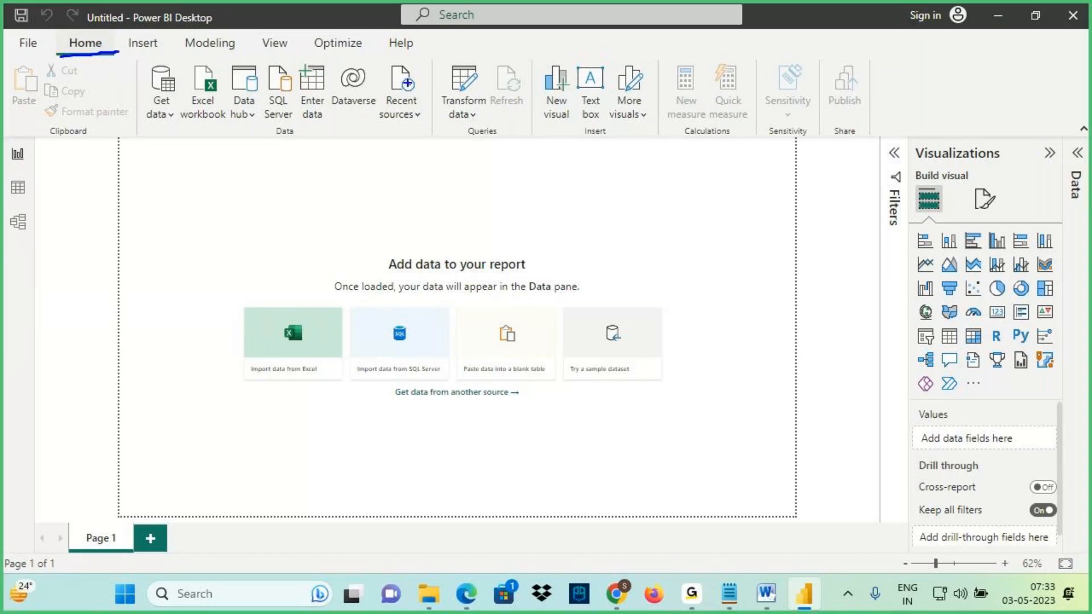
{"action": "left_click_drag", "start_coordinate": [436, 60], "coordinate": [491, 128]}
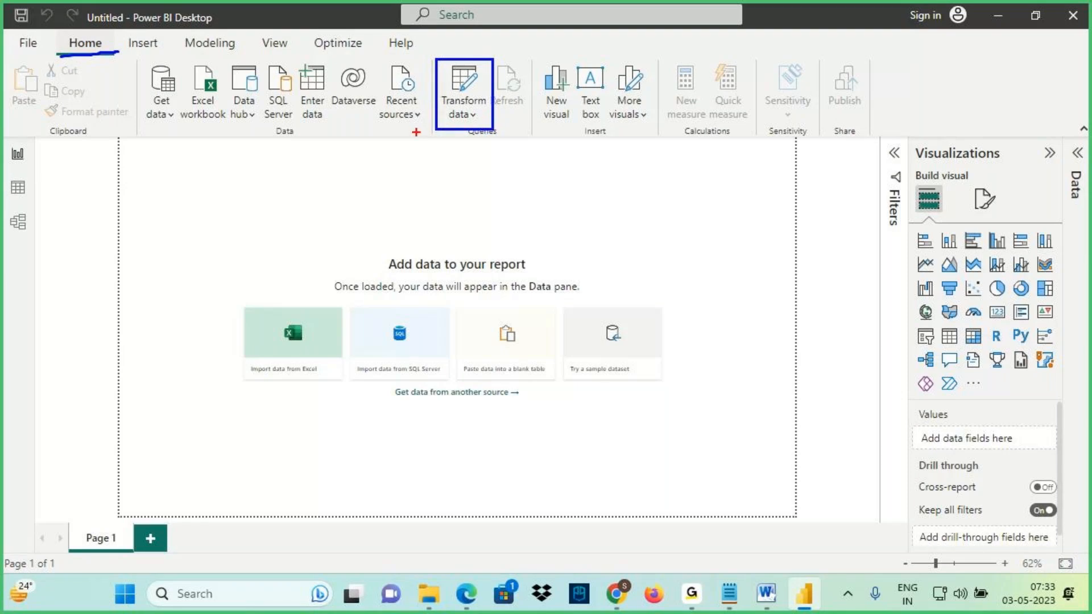
{"action": "mouse_move", "coordinate": [393, 123]}
{"action": "left_mouse_down"}
{"action": "mouse_move", "coordinate": [84, 60]}
{"action": "mouse_move", "coordinate": [120, 56]}
{"action": "left_mouse_up"}
{"action": "mouse_move", "coordinate": [432, 59]}
{"action": "left_mouse_down"}
{"action": "mouse_move", "coordinate": [465, 82]}
{"action": "mouse_move", "coordinate": [495, 131]}
{"action": "left_mouse_up"}
{"action": "left_click_drag", "start_coordinate": [444, 129], "coordinate": [494, 125]}
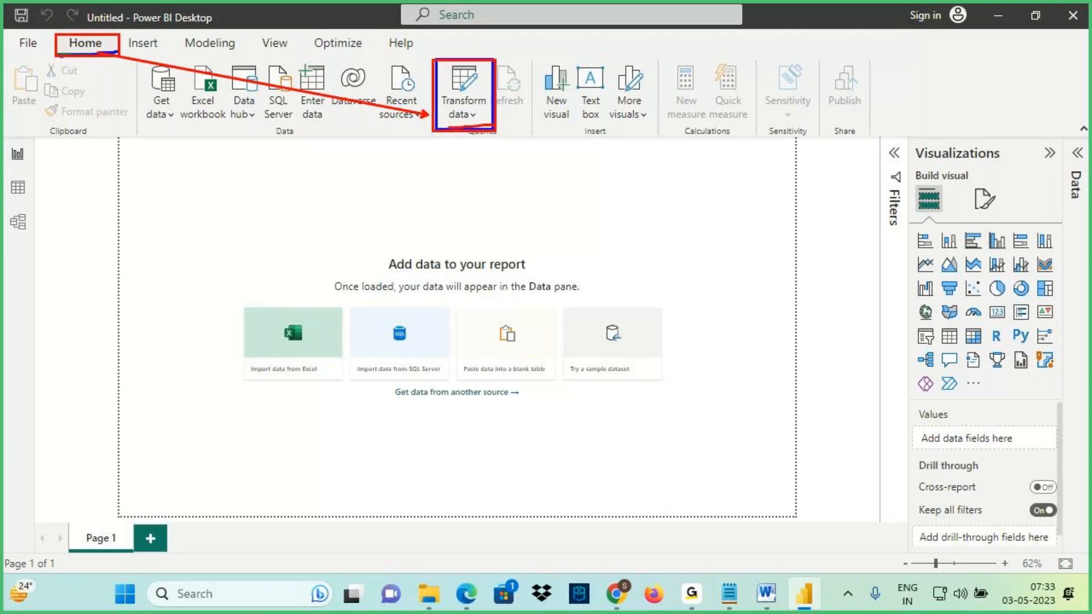
Draw a red arrow from Transform data to a handwritten PQ, and clear the annotations.
{"action": "mouse_move", "coordinate": [481, 86]}
{"action": "left_mouse_down"}
{"action": "mouse_move", "coordinate": [563, 60]}
{"action": "mouse_move", "coordinate": [554, 85]}
{"action": "left_mouse_up"}
{"action": "left_click_drag", "start_coordinate": [586, 47], "coordinate": [590, 90]}
{"action": "mouse_move", "coordinate": [585, 48]}
{"action": "left_mouse_down"}
{"action": "mouse_move", "coordinate": [603, 60]}
{"action": "mouse_move", "coordinate": [592, 66]}
{"action": "left_mouse_up"}
{"action": "left_click_drag", "start_coordinate": [607, 42], "coordinate": [630, 40]}
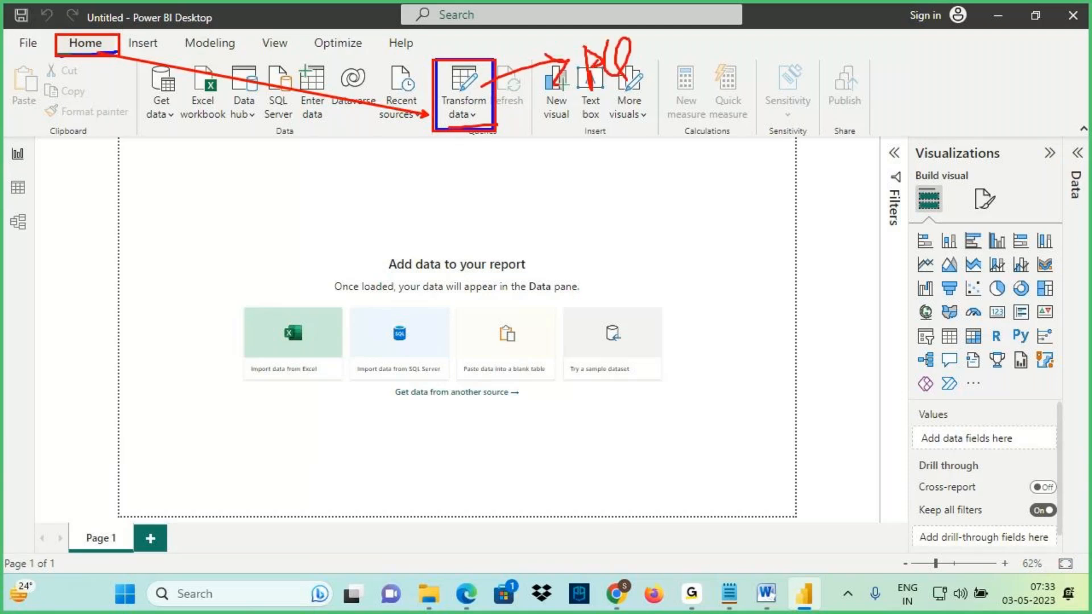
{"action": "key", "text": "Escape"}
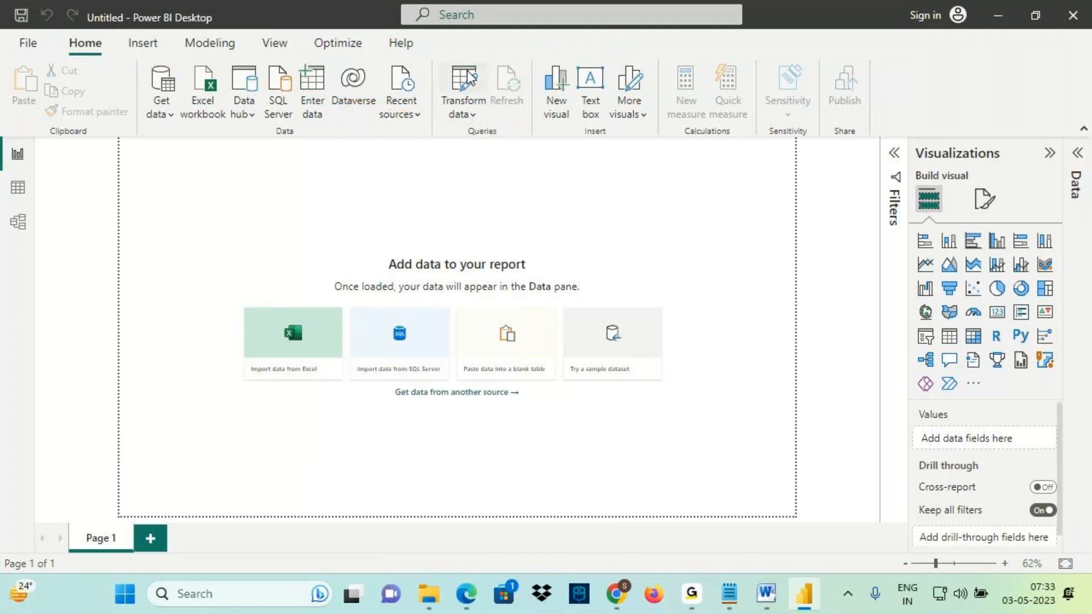
Circle the Power BI Desktop title in red, draw an arrow up to it, and clear the annotations.
{"action": "key", "text": "ctrl+2"}
{"action": "mouse_move", "coordinate": [134, 30]}
{"action": "left_mouse_down"}
{"action": "mouse_move", "coordinate": [214, 36]}
{"action": "mouse_move", "coordinate": [215, 14]}
{"action": "mouse_move", "coordinate": [170, 28]}
{"action": "left_mouse_up"}
{"action": "mouse_move", "coordinate": [166, 76]}
{"action": "left_mouse_down"}
{"action": "mouse_move", "coordinate": [166, 30]}
{"action": "mouse_move", "coordinate": [151, 54]}
{"action": "mouse_move", "coordinate": [206, 64]}
{"action": "left_mouse_up"}
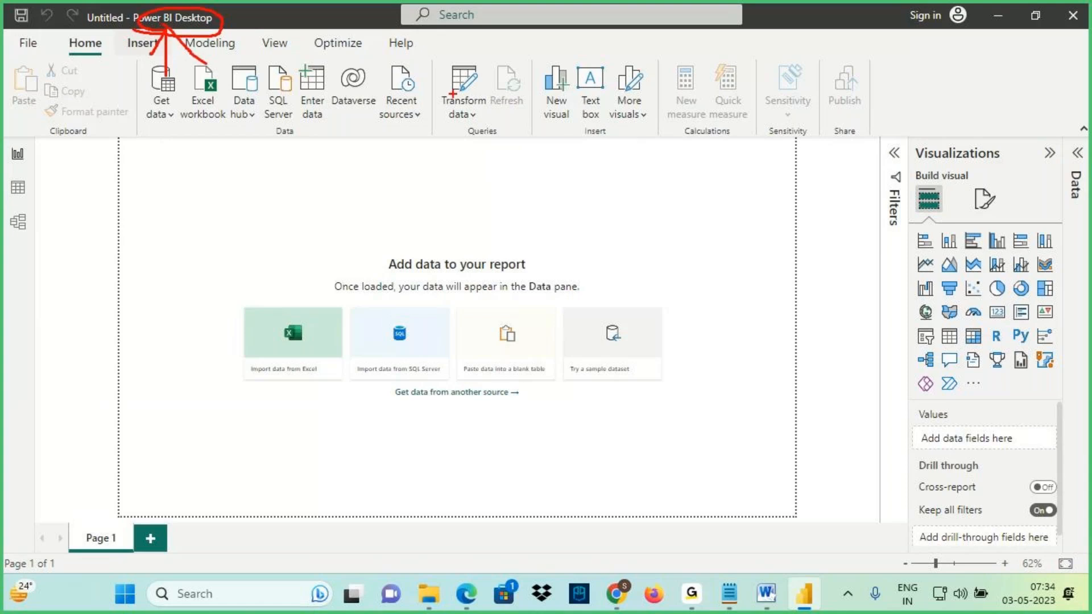
{"action": "key", "text": "Escape"}
Open the Power Query Editor, annotate its title with a red underline and an arrow down to handwritten ETL, and clear the annotations.
{"action": "left_click", "coordinate": [453, 104]}
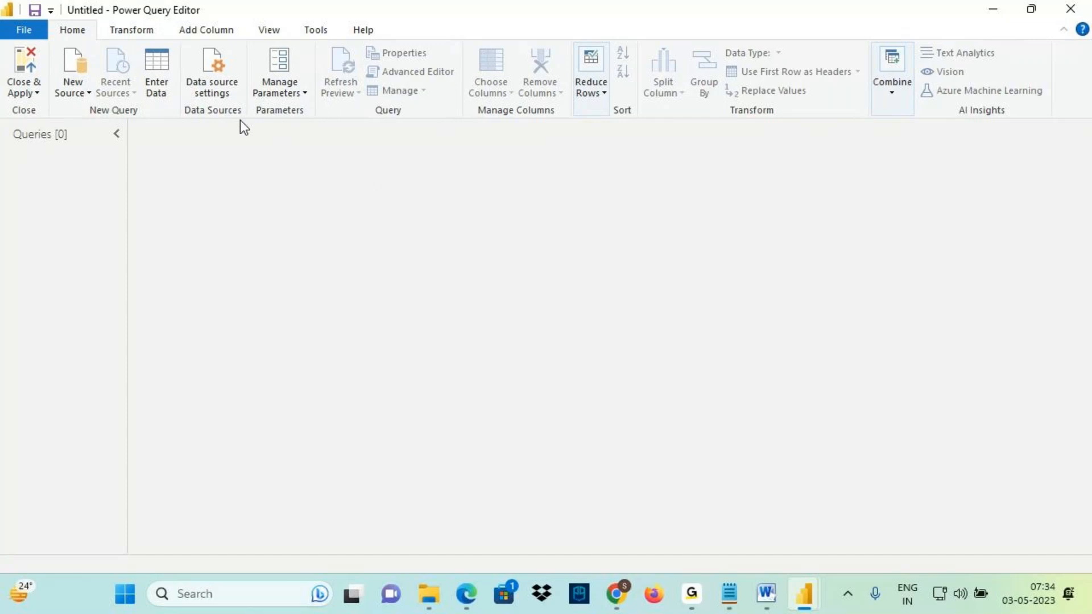
{"action": "key", "text": "ctrl+2"}
{"action": "mouse_move", "coordinate": [118, 19]}
{"action": "left_mouse_down"}
{"action": "mouse_move", "coordinate": [200, 19]}
{"action": "mouse_move", "coordinate": [155, 66]}
{"action": "mouse_move", "coordinate": [165, 120]}
{"action": "left_mouse_up"}
{"action": "left_click_drag", "start_coordinate": [142, 100], "coordinate": [197, 90]}
{"action": "mouse_move", "coordinate": [210, 134]}
{"action": "left_mouse_down"}
{"action": "mouse_move", "coordinate": [184, 174]}
{"action": "mouse_move", "coordinate": [226, 167]}
{"action": "left_mouse_up"}
{"action": "left_click_drag", "start_coordinate": [199, 155], "coordinate": [284, 132]}
{"action": "mouse_move", "coordinate": [296, 131]}
{"action": "left_mouse_down"}
{"action": "mouse_move", "coordinate": [291, 164]}
{"action": "mouse_move", "coordinate": [403, 162]}
{"action": "left_mouse_up"}
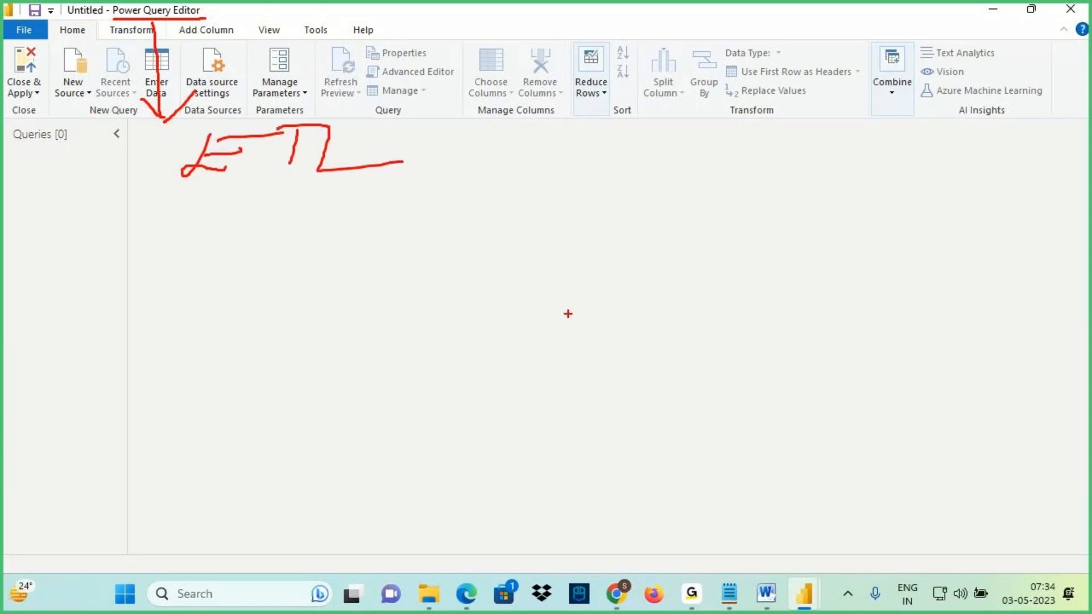
{"action": "key", "text": "Escape"}
Preview the open Power BI windows, underline the Power BI Desktop and Power Query Editor names in red, and clear the annotations.
{"action": "left_click", "coordinate": [794, 589]}
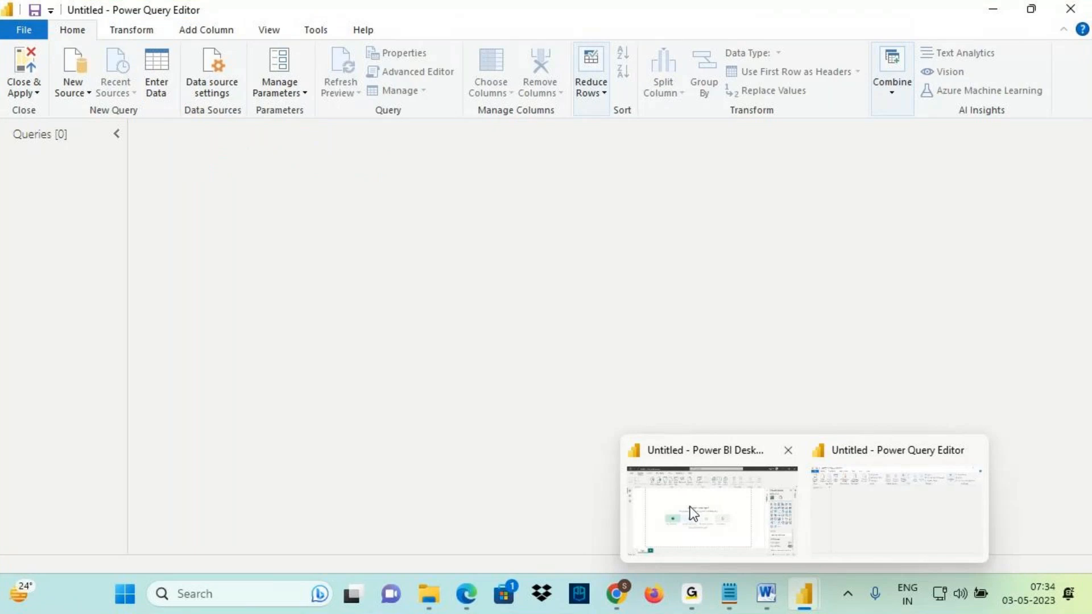
{"action": "mouse_move", "coordinate": [690, 507]}
{"action": "key", "text": "ctrl+2"}
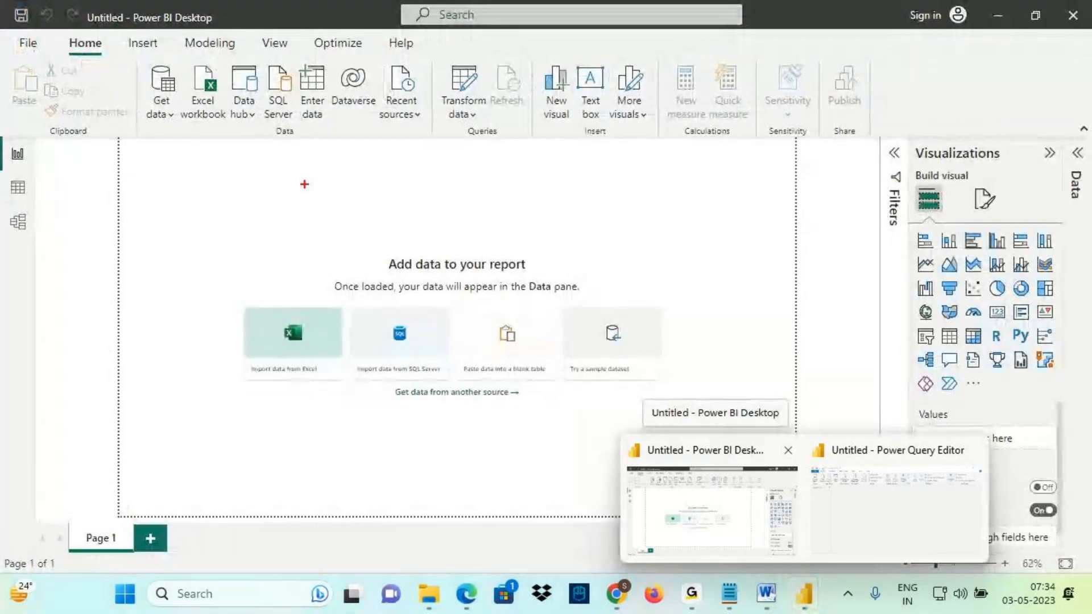
{"action": "key", "text": "Escape"}
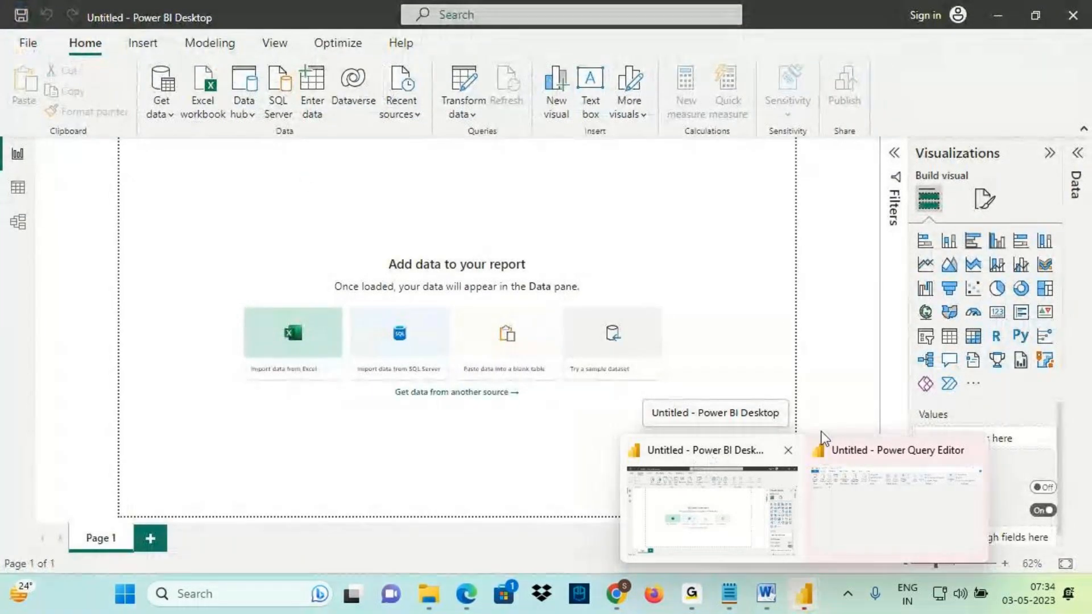
{"action": "key", "text": "ctrl+2"}
{"action": "left_click_drag", "start_coordinate": [702, 464], "coordinate": [772, 461]}
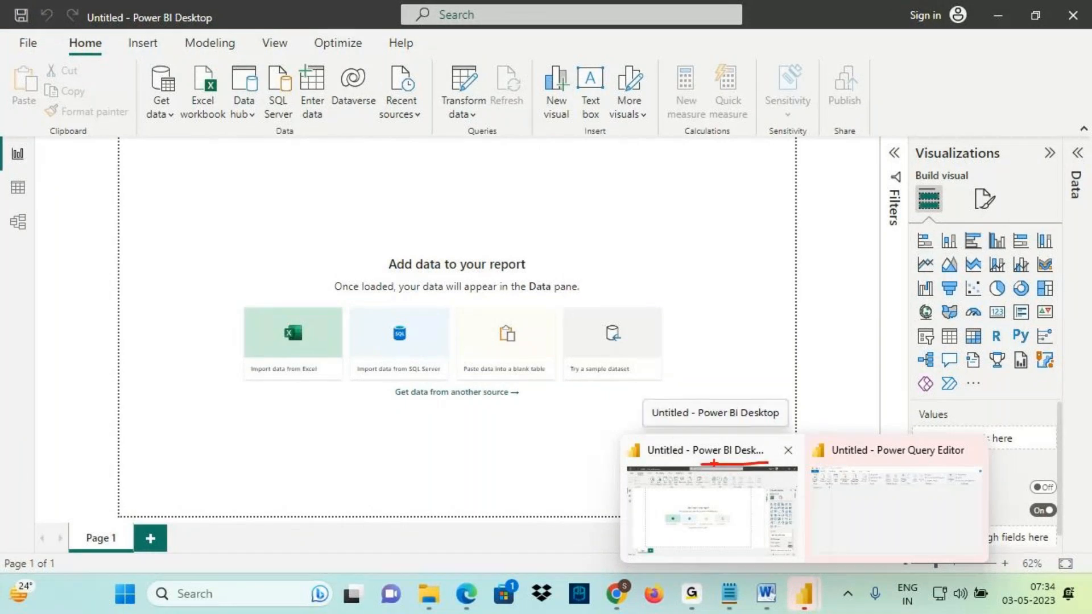
{"action": "left_click_drag", "start_coordinate": [891, 462], "coordinate": [954, 455]}
{"action": "key", "text": "Escape"}
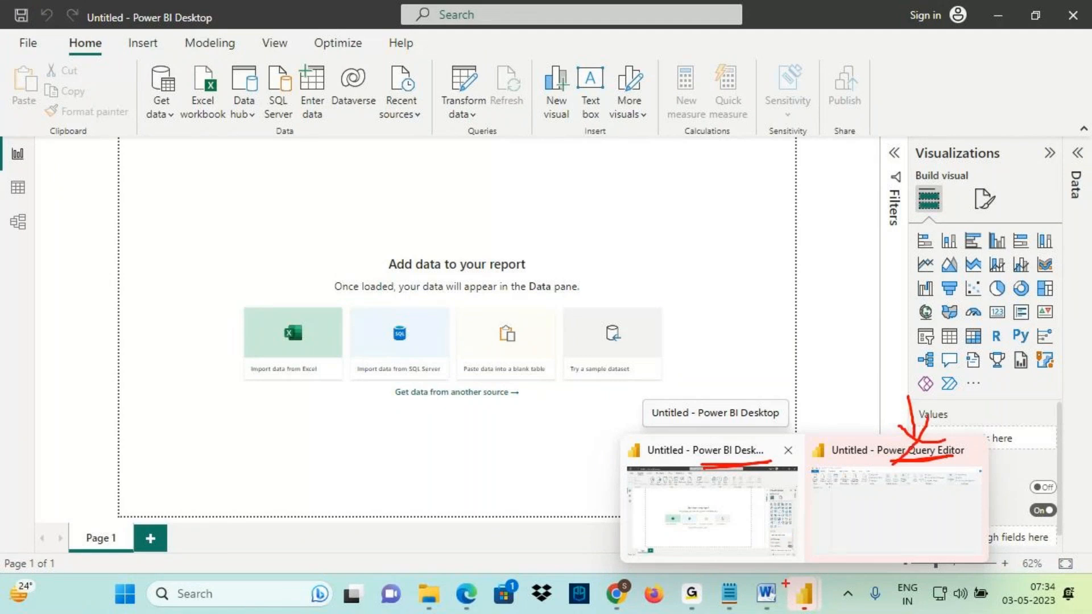
Close and apply the empty Power Query Editor and return to the Power BI Desktop window.
{"action": "left_click", "coordinate": [820, 555]}
{"action": "left_click", "coordinate": [24, 73]}
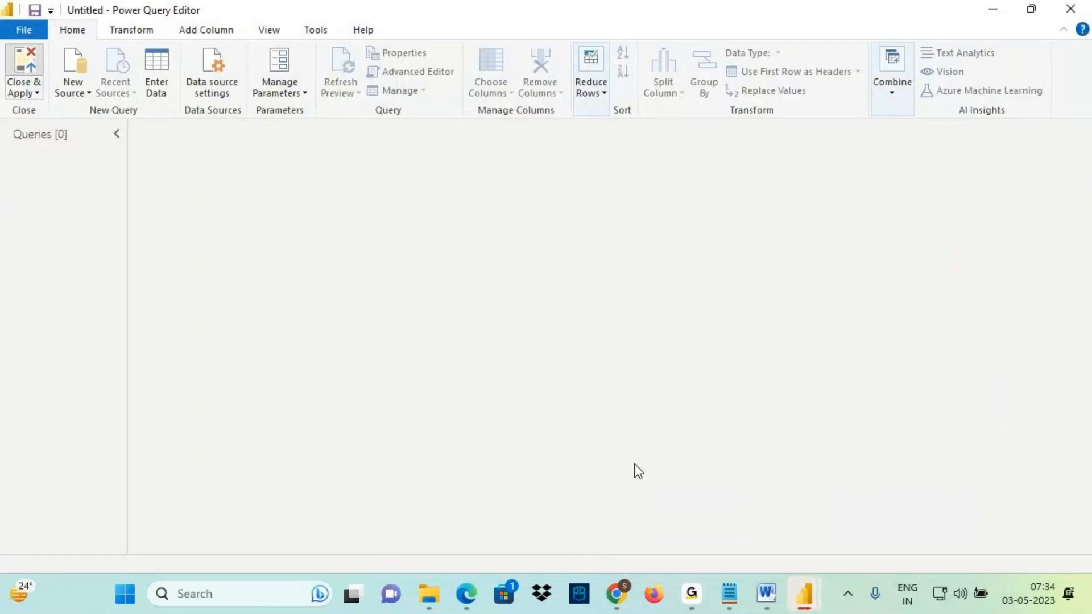
{"action": "left_click", "coordinate": [817, 602]}
{"action": "left_click", "coordinate": [808, 597]}
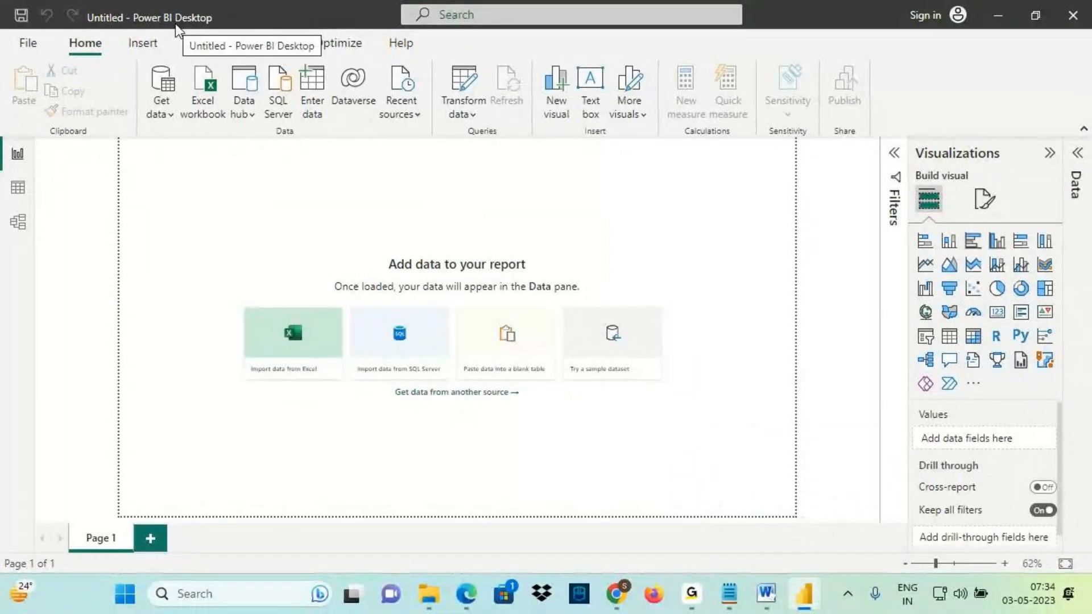
Switch to the Power BI Architecture diagram in Word, circle Power Query, draw an arrow to the underlined ETL, and clear the annotations.
{"action": "left_click", "coordinate": [779, 597]}
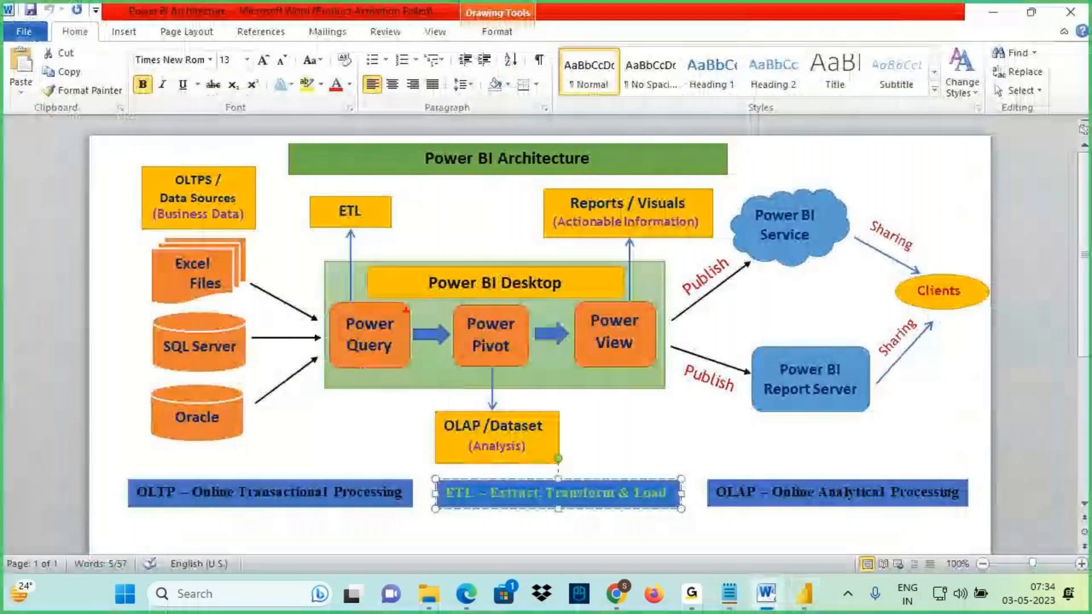
{"action": "mouse_move", "coordinate": [364, 367]}
{"action": "left_mouse_down"}
{"action": "mouse_move", "coordinate": [408, 337]}
{"action": "mouse_move", "coordinate": [351, 302]}
{"action": "mouse_move", "coordinate": [344, 225]}
{"action": "mouse_move", "coordinate": [376, 225]}
{"action": "left_mouse_up"}
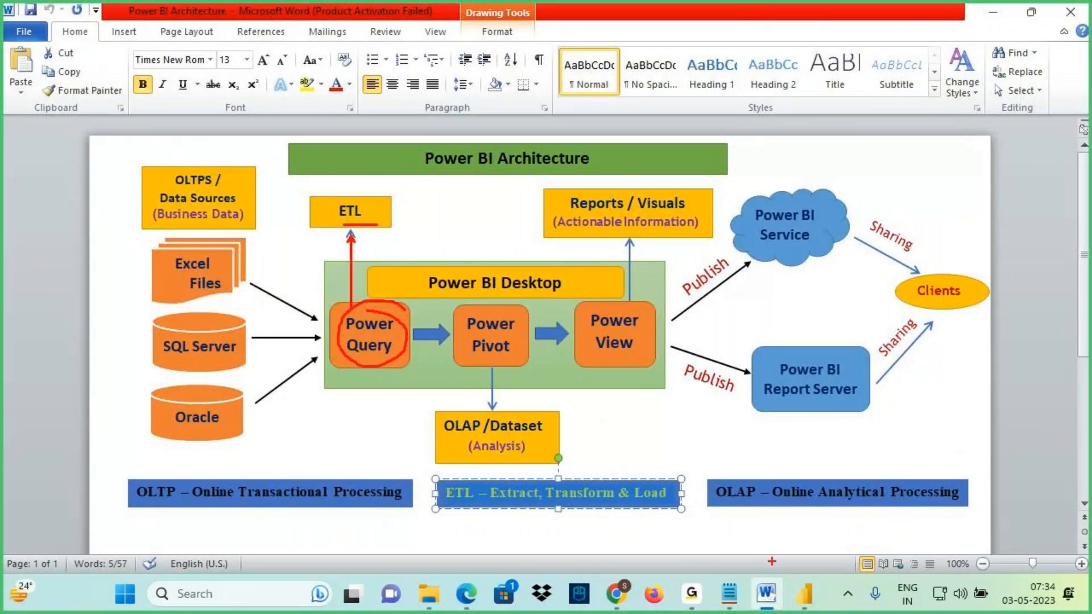
{"action": "key", "text": "Escape"}
Switch back to Power BI Desktop, reopen the Power Query Editor, write ETL in red on it, and clear the annotation.
{"action": "left_click", "coordinate": [804, 595]}
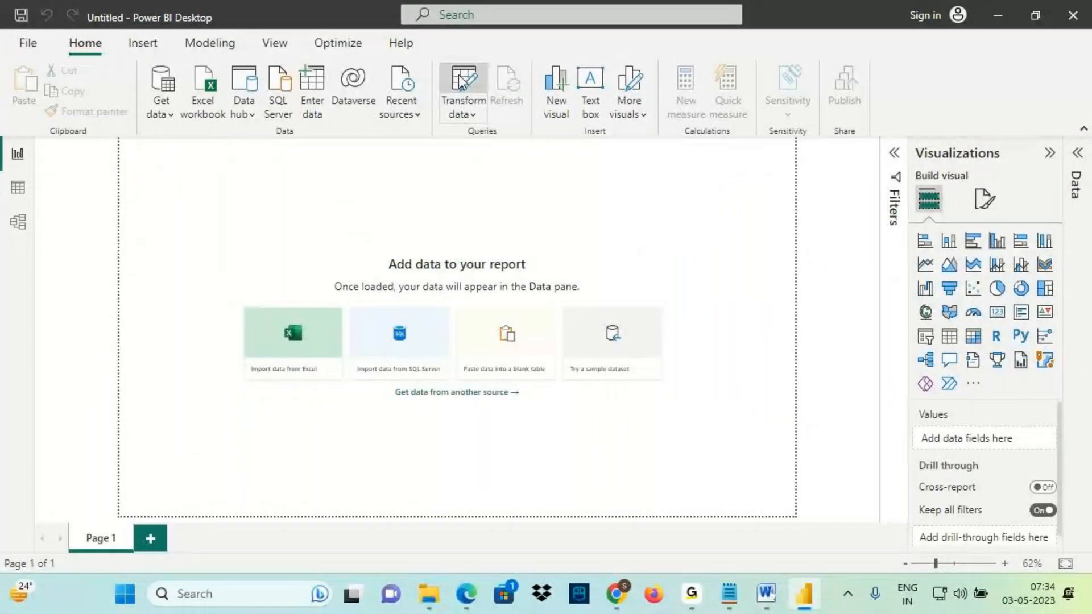
{"action": "left_click", "coordinate": [464, 85]}
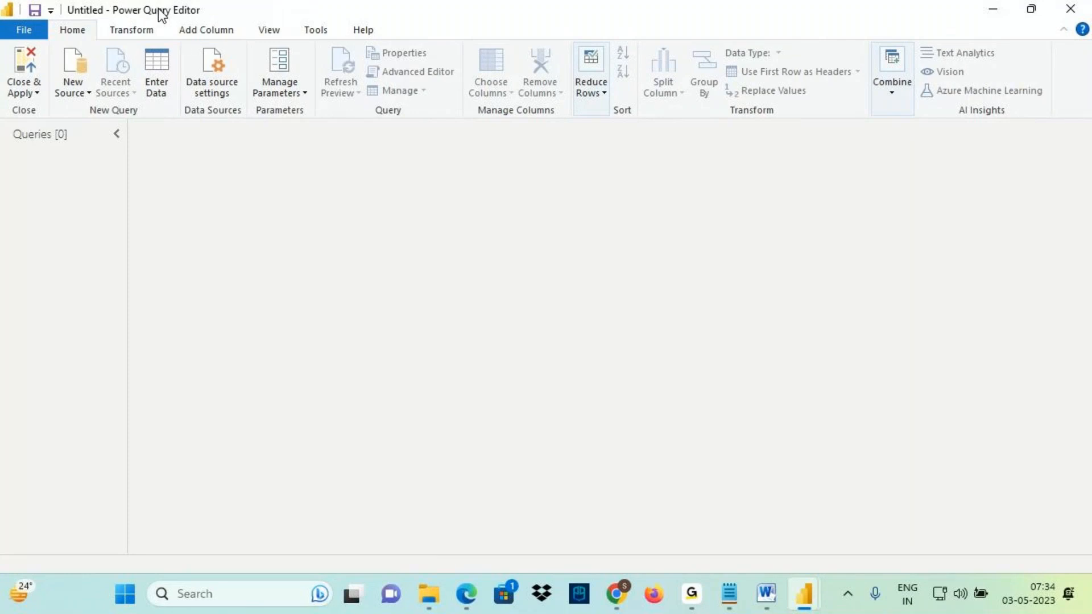
{"action": "mouse_move", "coordinate": [236, 135]}
{"action": "left_mouse_down"}
{"action": "mouse_move", "coordinate": [260, 174]}
{"action": "mouse_move", "coordinate": [265, 153]}
{"action": "left_mouse_up"}
{"action": "left_click_drag", "start_coordinate": [222, 132], "coordinate": [273, 127]}
{"action": "left_click_drag", "start_coordinate": [306, 127], "coordinate": [301, 175]}
{"action": "mouse_move", "coordinate": [284, 125]}
{"action": "left_mouse_down"}
{"action": "mouse_move", "coordinate": [330, 123]}
{"action": "mouse_move", "coordinate": [448, 164]}
{"action": "left_mouse_up"}
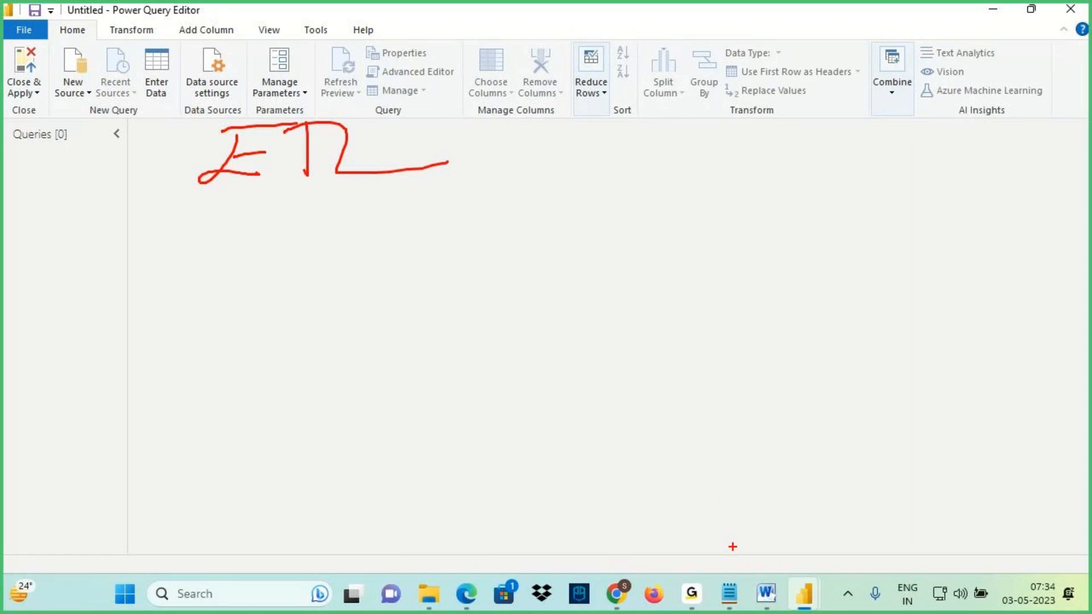
{"action": "key", "text": "Escape"}
Switch to the Notepad notes and add the line "Home Tab - Transform Data - New Screen - Power Query Editor User Interface ( UI) -".
{"action": "left_click", "coordinate": [735, 601]}
{"action": "left_click", "coordinate": [34, 389]}
{"action": "type", "text": "Home Tab "}
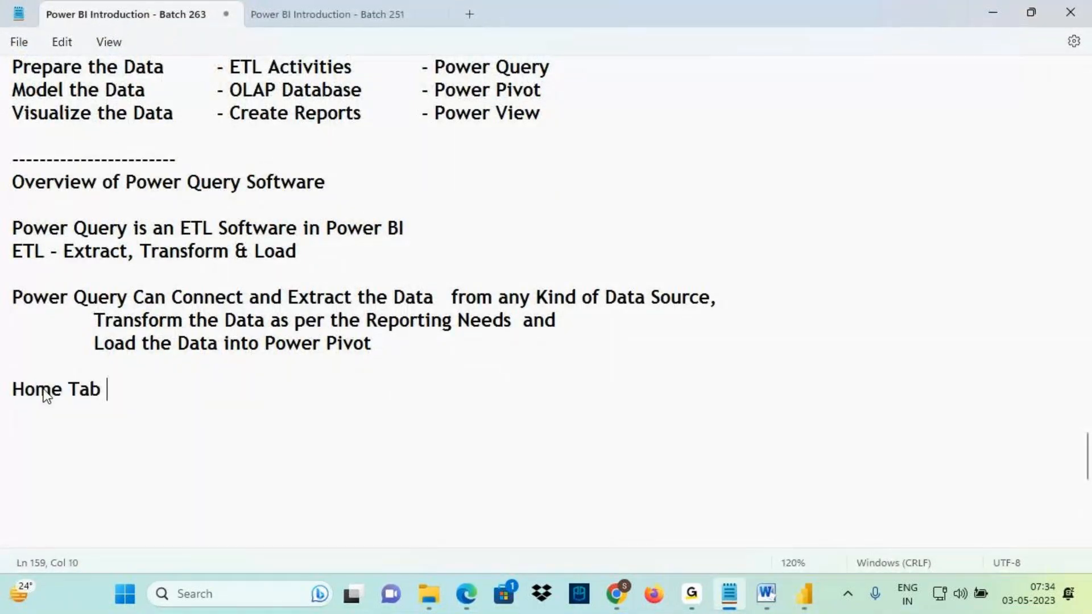
{"action": "type", "text": "- Transf"}
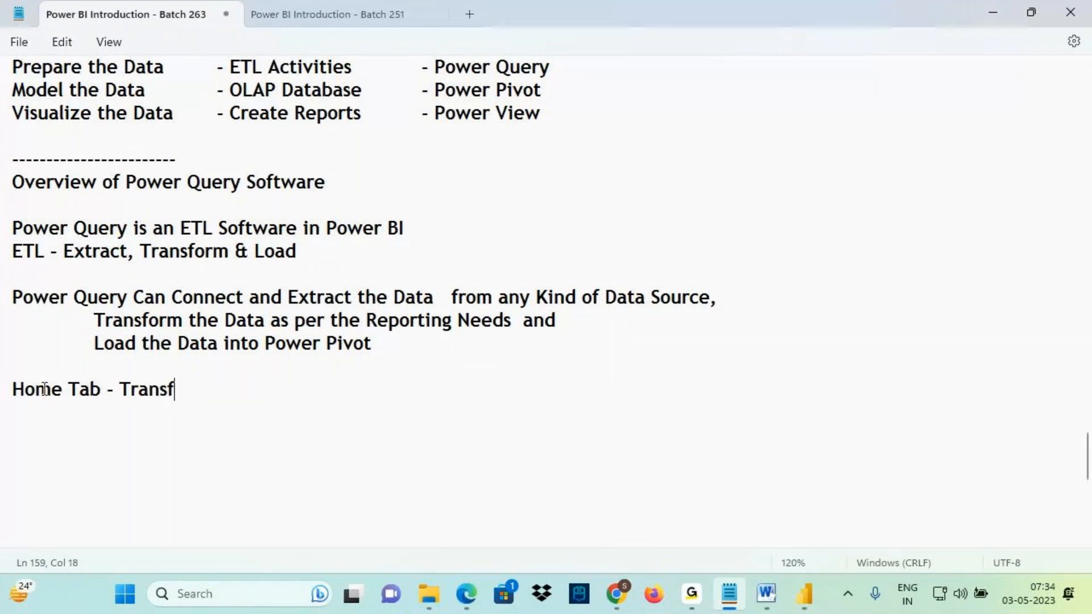
{"action": "type", "text": "orm Data   "}
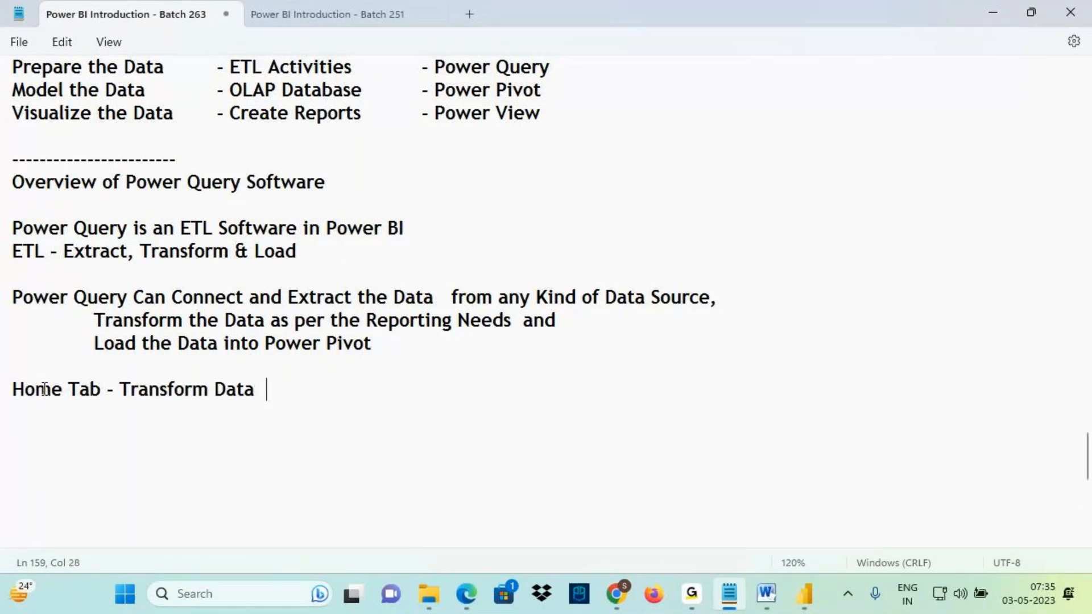
{"action": "type", "text": "- New Scre"}
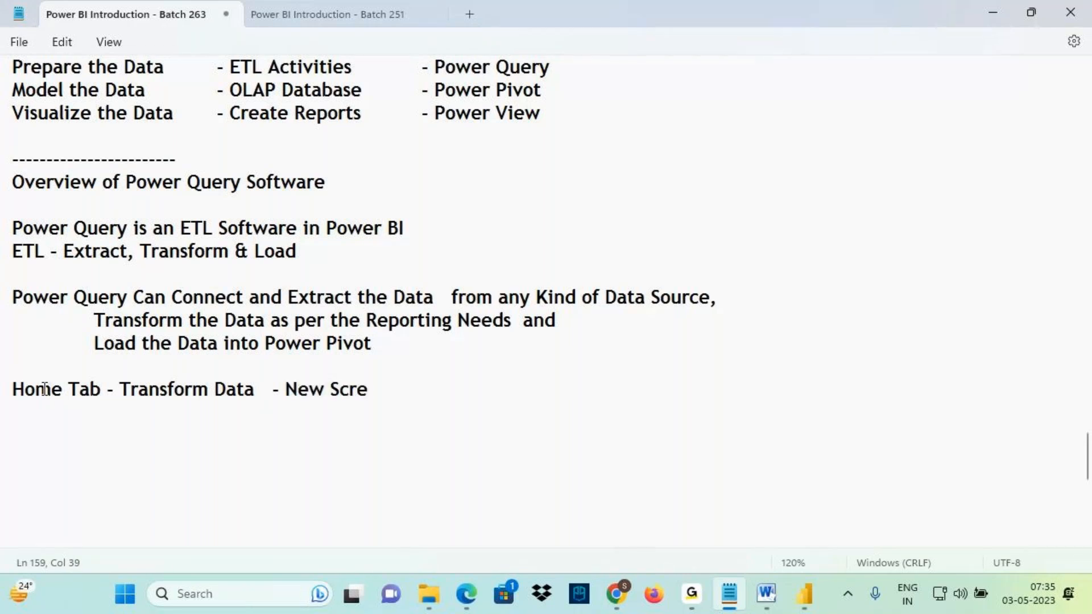
{"action": "type", "text": "en -"}
{"action": "type", "text": " Power Query Editor User Interface ( Y"}
{"action": "key", "text": "BackSpace"}
{"action": "type", "text": "UI) -"}
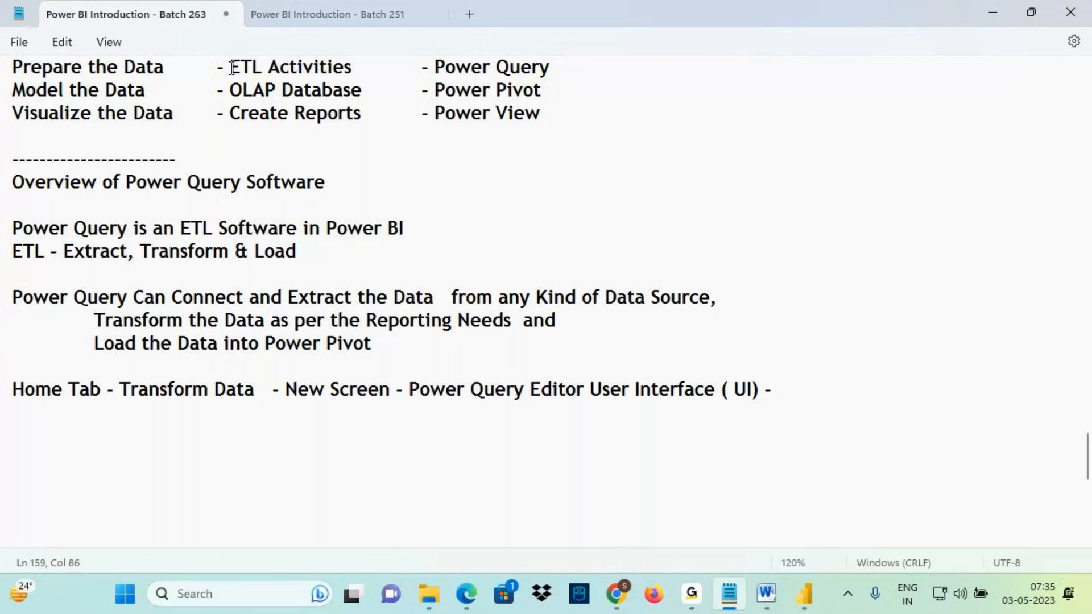
Copy "ETL Activities" from the Prepare the Data line and append it to the end of the new Home Tab line.
{"action": "left_click_drag", "start_coordinate": [230, 66], "coordinate": [365, 63]}
{"action": "key", "text": "ctrl+c"}
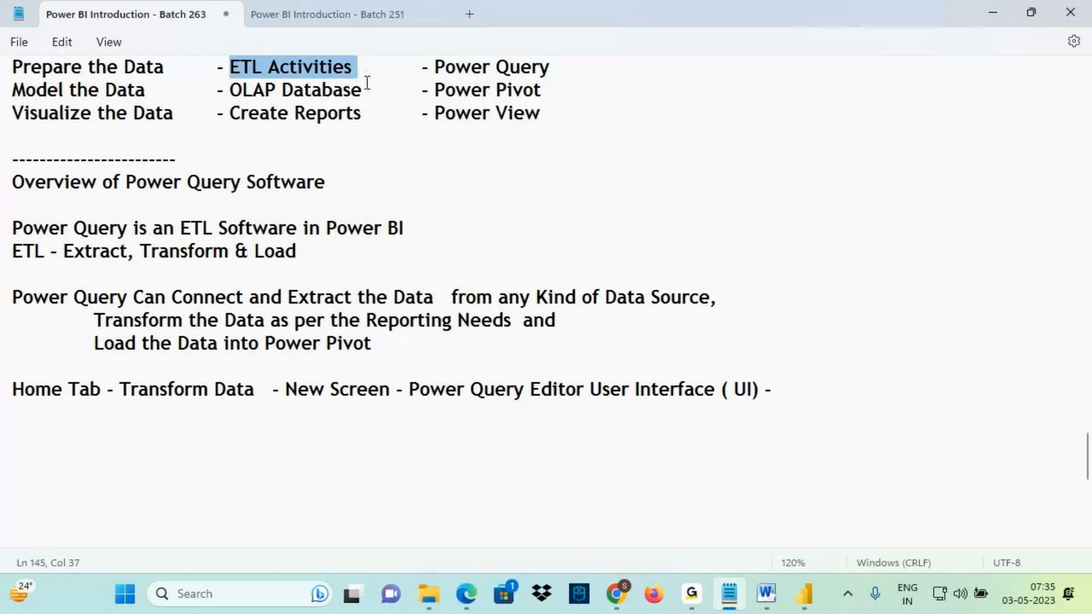
{"action": "left_click", "coordinate": [807, 383]}
{"action": "key", "text": "ctrl+v"}
Highlight ETL Activities in the notes, show the Power Query Editor window, and circle Power Query in the Word architecture diagram.
{"action": "left_click_drag", "start_coordinate": [777, 391], "coordinate": [906, 391]}
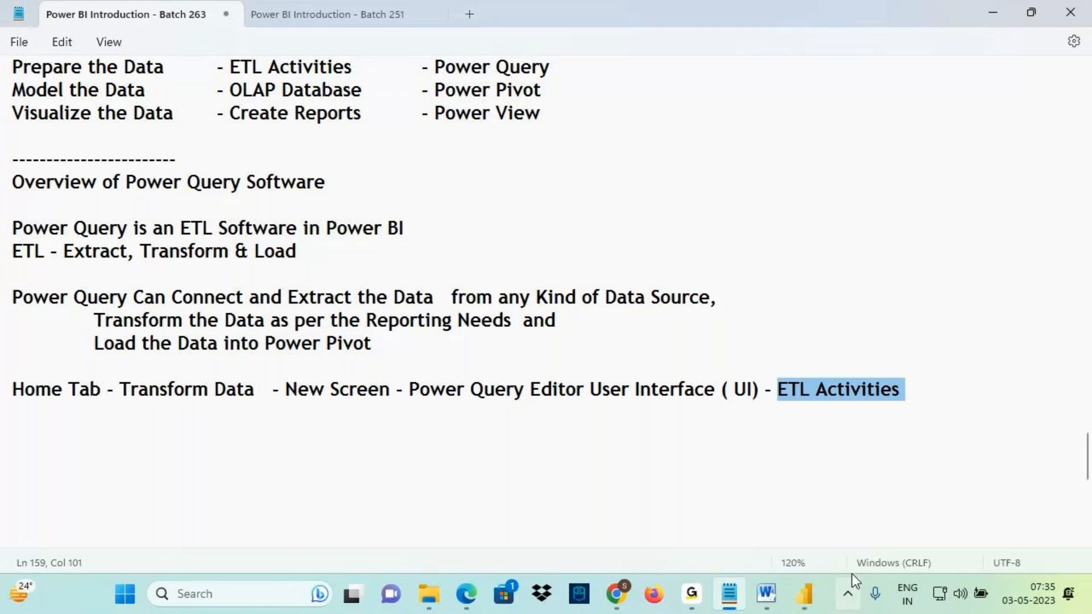
{"action": "mouse_move", "coordinate": [808, 591]}
{"action": "left_click", "coordinate": [873, 496]}
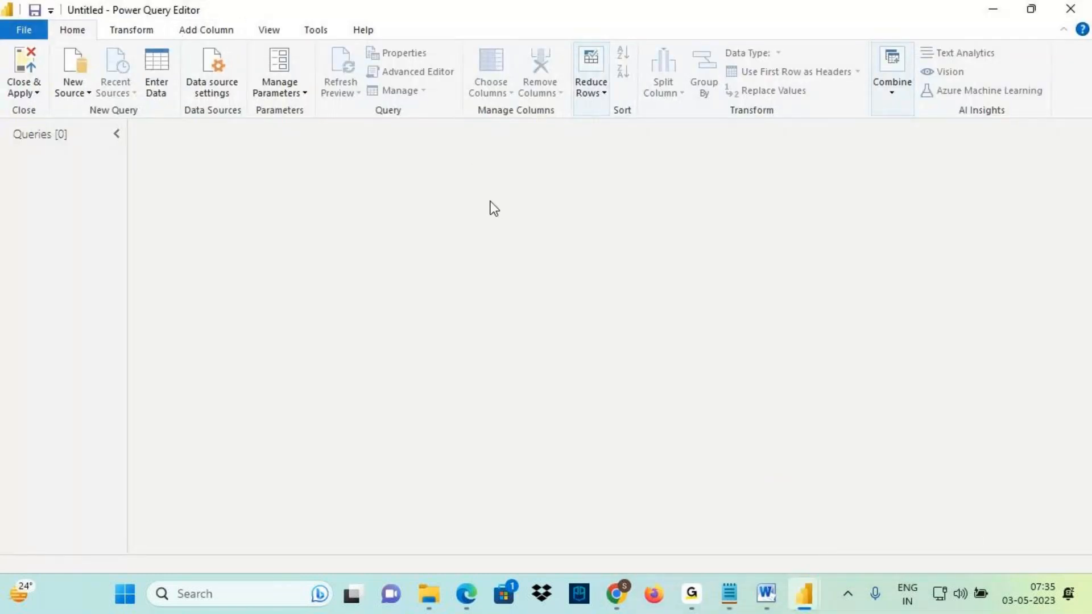
{"action": "left_click", "coordinate": [735, 604]}
{"action": "left_click_drag", "start_coordinate": [777, 392], "coordinate": [899, 392]}
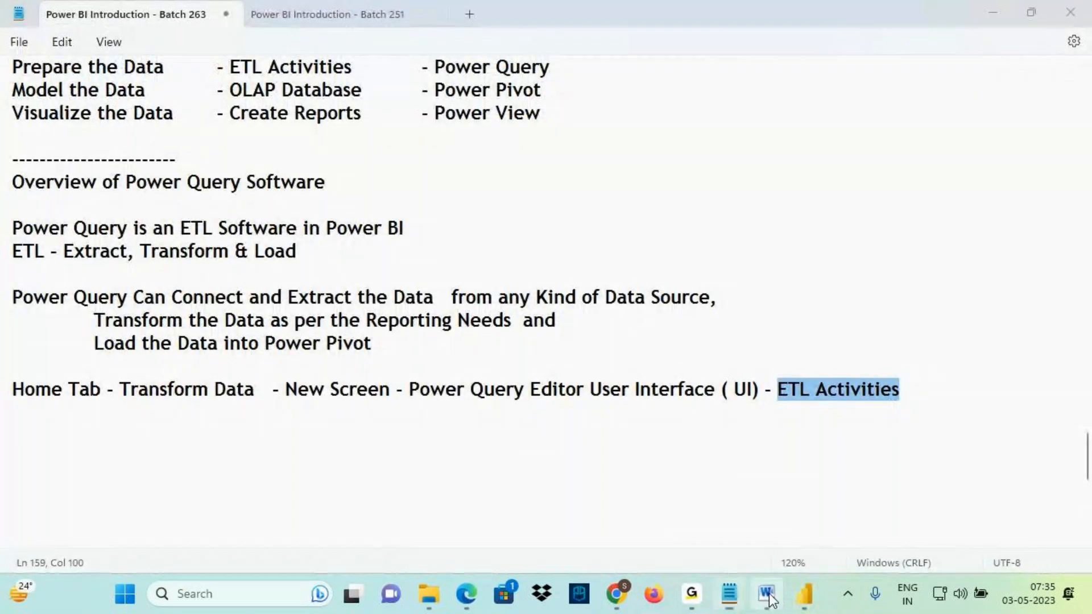
{"action": "left_click", "coordinate": [766, 594]}
{"action": "mouse_move", "coordinate": [395, 301]}
{"action": "left_mouse_down"}
{"action": "mouse_move", "coordinate": [364, 373]}
{"action": "mouse_move", "coordinate": [418, 321]}
{"action": "mouse_move", "coordinate": [398, 301]}
{"action": "left_mouse_up"}
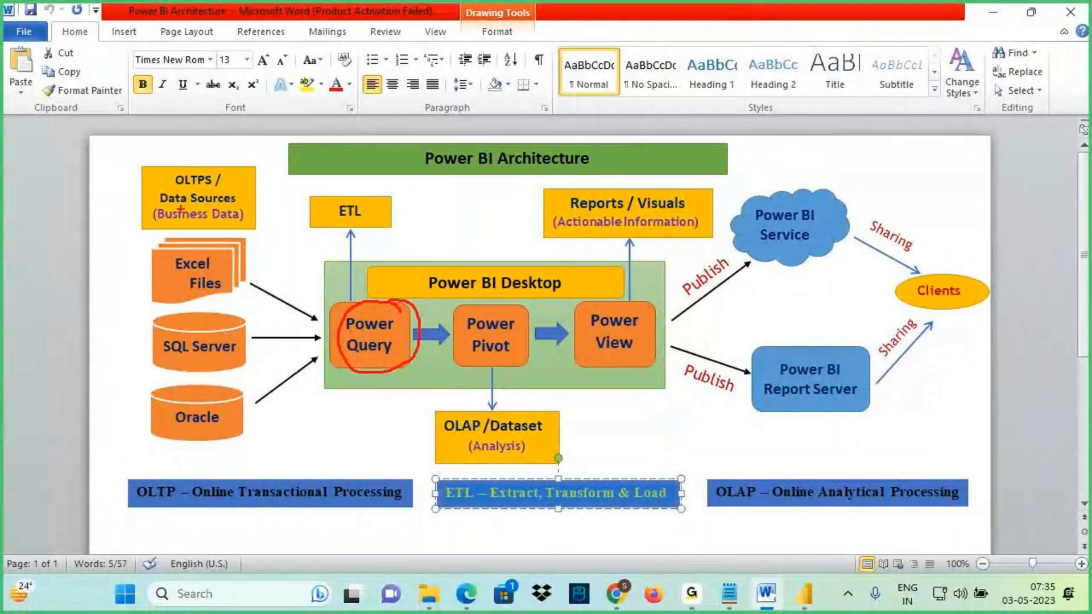
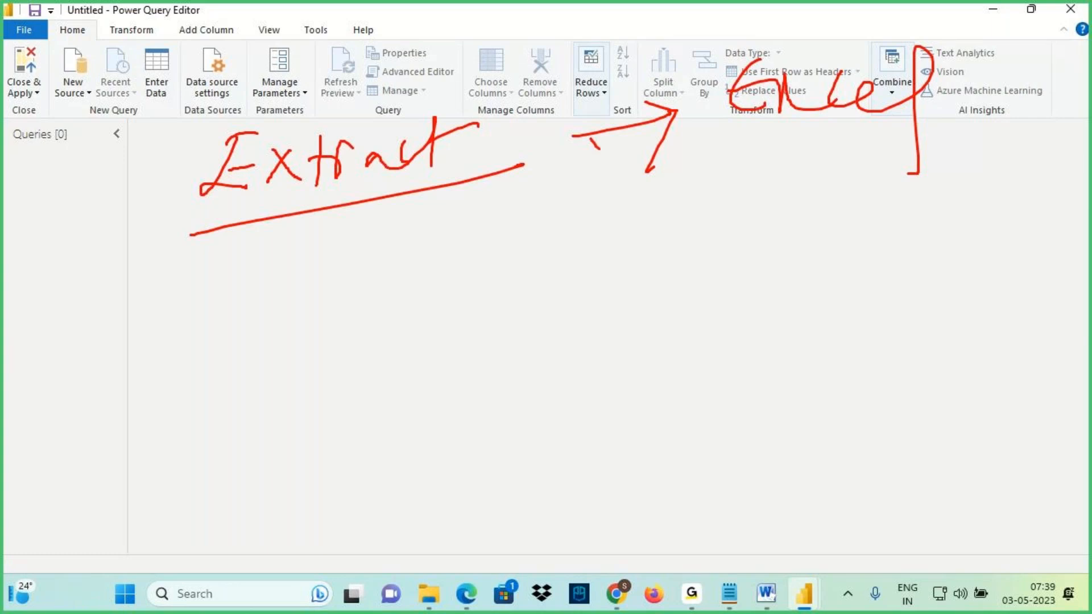
Draw an arrow from Extract to a handwritten SQL Server beneath Excel, and underline both source names in red.
{"action": "left_click_drag", "start_coordinate": [677, 175], "coordinate": [689, 237]}
{"action": "mouse_move", "coordinate": [756, 170]}
{"action": "left_mouse_down"}
{"action": "mouse_move", "coordinate": [732, 223]}
{"action": "mouse_move", "coordinate": [860, 189]}
{"action": "left_mouse_up"}
{"action": "left_click_drag", "start_coordinate": [862, 144], "coordinate": [872, 229]}
{"action": "left_click_drag", "start_coordinate": [749, 268], "coordinate": [913, 224]}
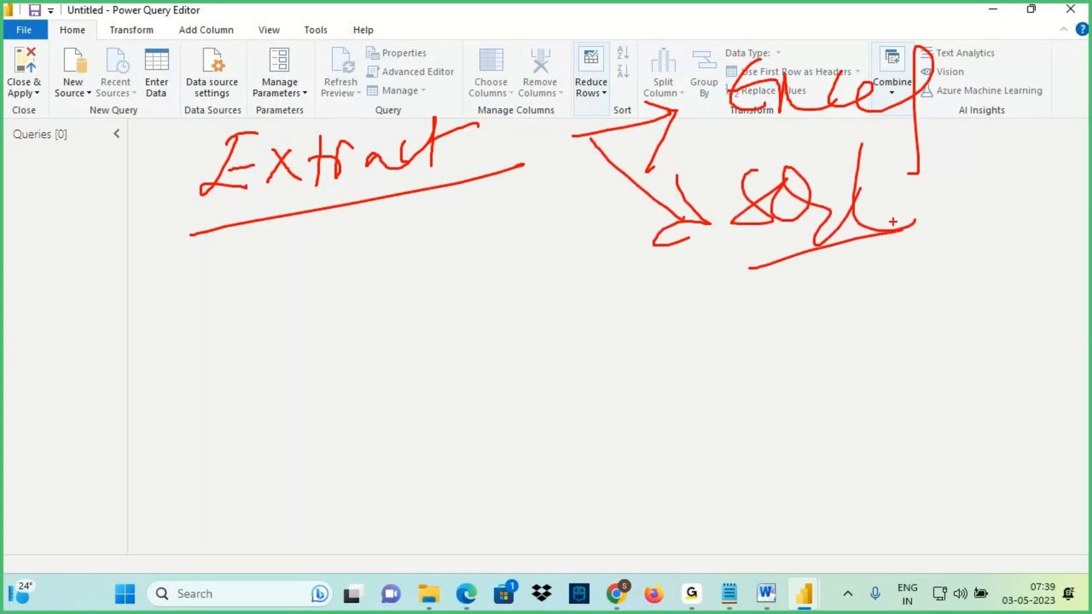
{"action": "mouse_move", "coordinate": [954, 165]}
{"action": "left_mouse_down"}
{"action": "mouse_move", "coordinate": [938, 190]}
{"action": "mouse_move", "coordinate": [985, 177]}
{"action": "left_mouse_up"}
{"action": "left_click_drag", "start_coordinate": [862, 258], "coordinate": [1082, 206]}
{"action": "left_click_drag", "start_coordinate": [769, 129], "coordinate": [887, 95]}
Underline Power Query in the window title, box the New Source command in red, and clear all annotations.
{"action": "left_click_drag", "start_coordinate": [121, 21], "coordinate": [169, 20]}
{"action": "mouse_move", "coordinate": [54, 50]}
{"action": "left_mouse_down"}
{"action": "mouse_move", "coordinate": [97, 109]}
{"action": "mouse_move", "coordinate": [78, 104]}
{"action": "mouse_move", "coordinate": [89, 104]}
{"action": "left_mouse_up"}
{"action": "left_click_drag", "start_coordinate": [65, 98], "coordinate": [92, 102]}
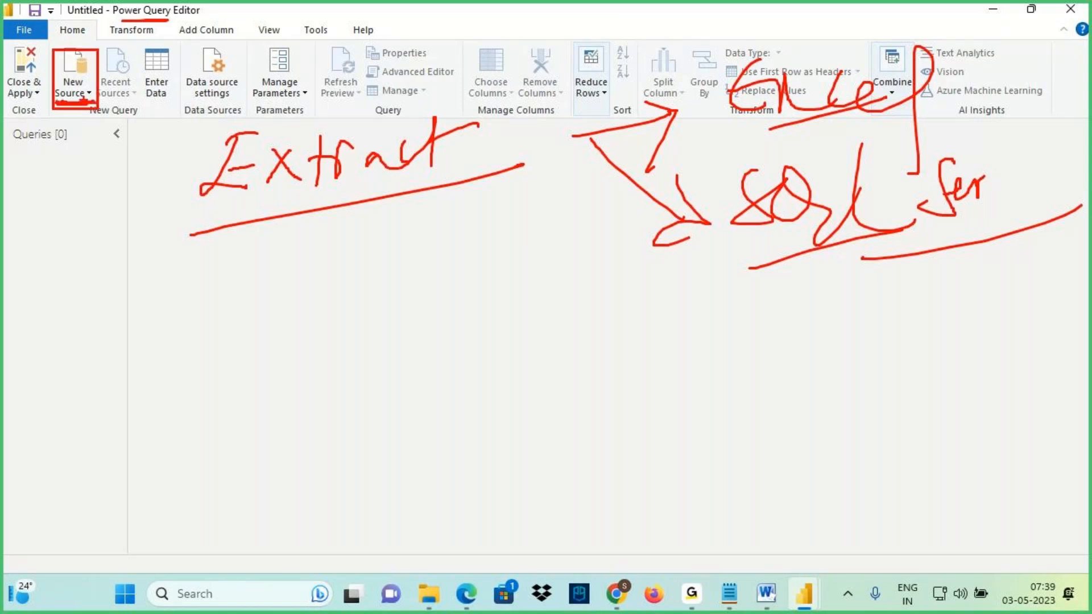
{"action": "key", "text": "Escape"}
Show the most common new sources, box Excel Workbook, SQL Server and More in red, write Oracle above, and clear the annotations.
{"action": "left_click", "coordinate": [84, 94]}
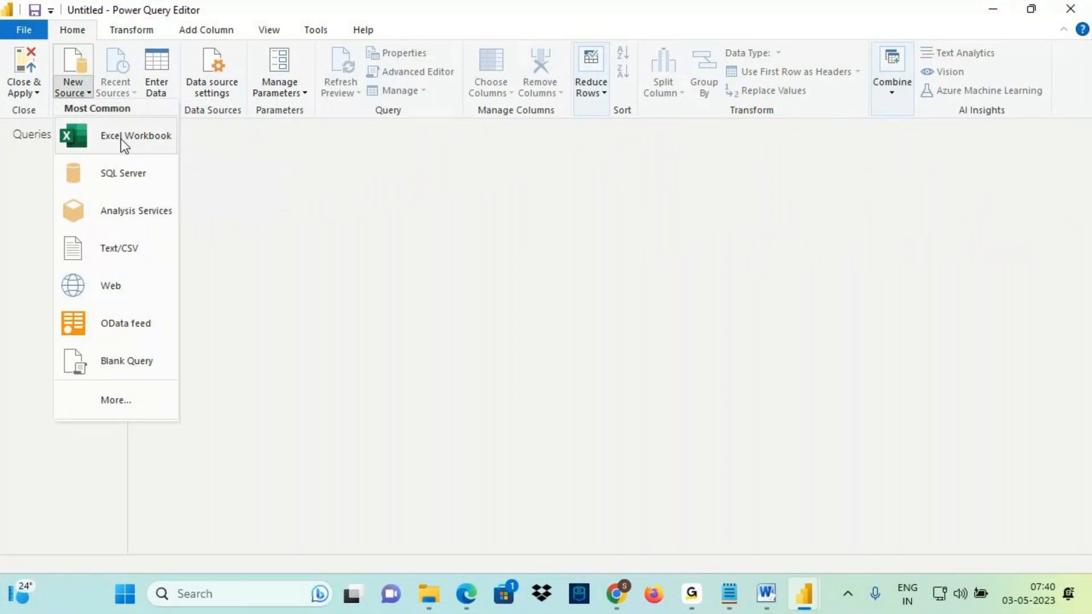
{"action": "key", "text": "ctrl+2"}
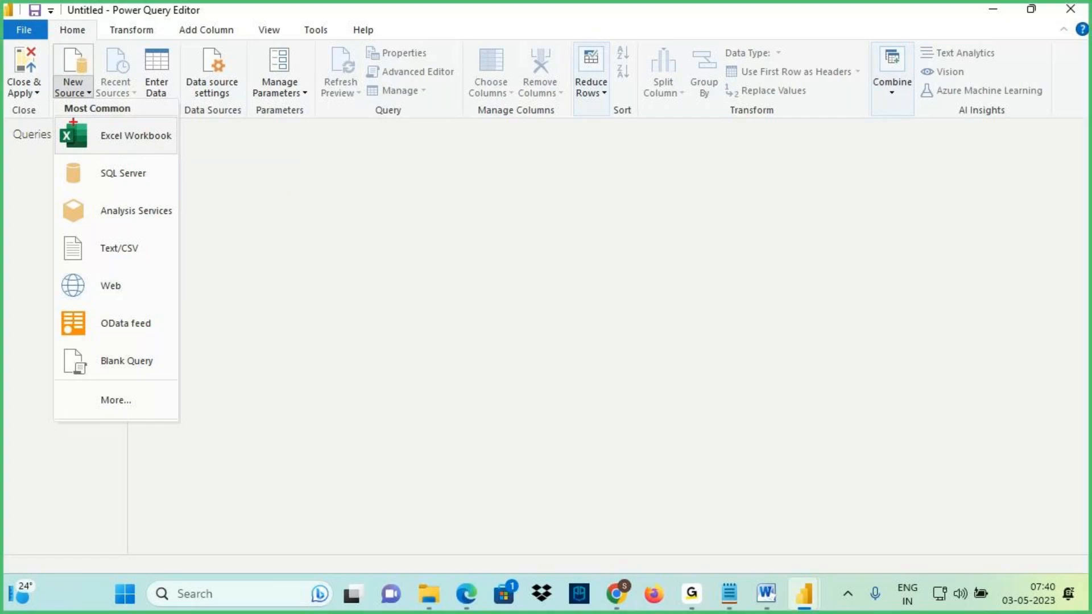
{"action": "mouse_move", "coordinate": [58, 118]}
{"action": "left_mouse_down"}
{"action": "mouse_move", "coordinate": [178, 151]}
{"action": "mouse_move", "coordinate": [245, 73]}
{"action": "left_mouse_up"}
{"action": "mouse_move", "coordinate": [57, 155]}
{"action": "left_mouse_down"}
{"action": "mouse_move", "coordinate": [174, 190]}
{"action": "mouse_move", "coordinate": [216, 151]}
{"action": "left_mouse_up"}
{"action": "mouse_move", "coordinate": [141, 6]}
{"action": "left_mouse_down"}
{"action": "mouse_move", "coordinate": [132, 24]}
{"action": "mouse_move", "coordinate": [223, 8]}
{"action": "mouse_move", "coordinate": [285, 23]}
{"action": "mouse_move", "coordinate": [299, 61]}
{"action": "left_mouse_up"}
{"action": "left_click_drag", "start_coordinate": [108, 71], "coordinate": [108, 125]}
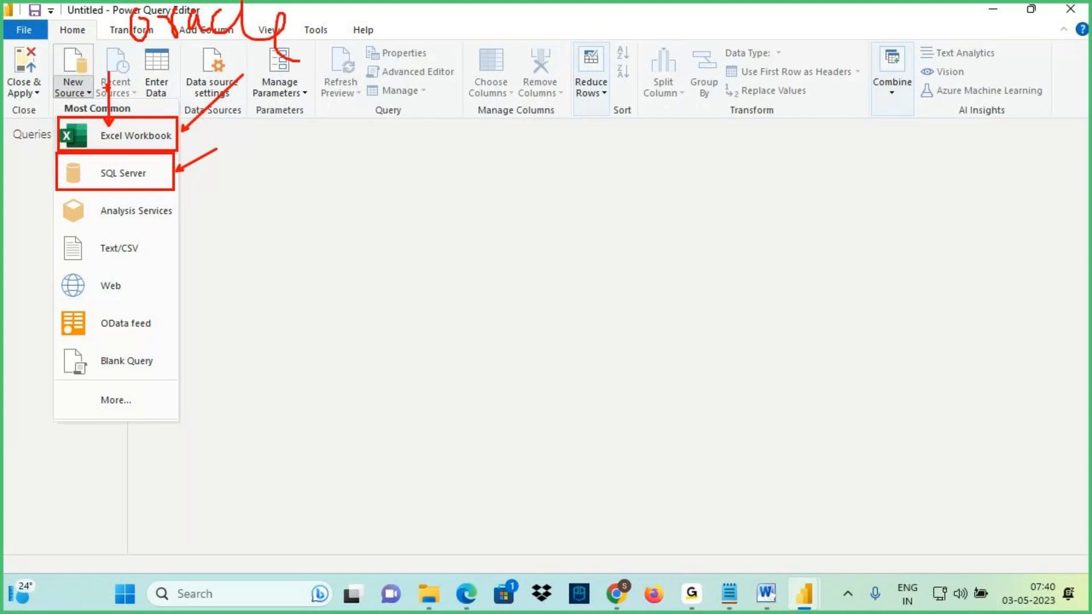
{"action": "left_click_drag", "start_coordinate": [56, 384], "coordinate": [178, 424]}
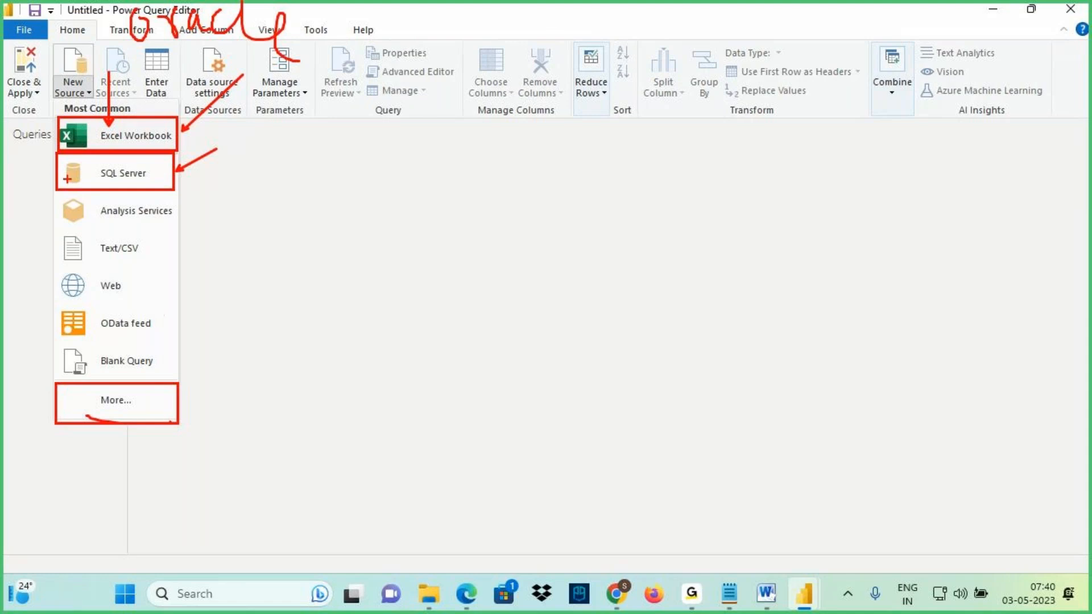
{"action": "key", "text": "Escape"}
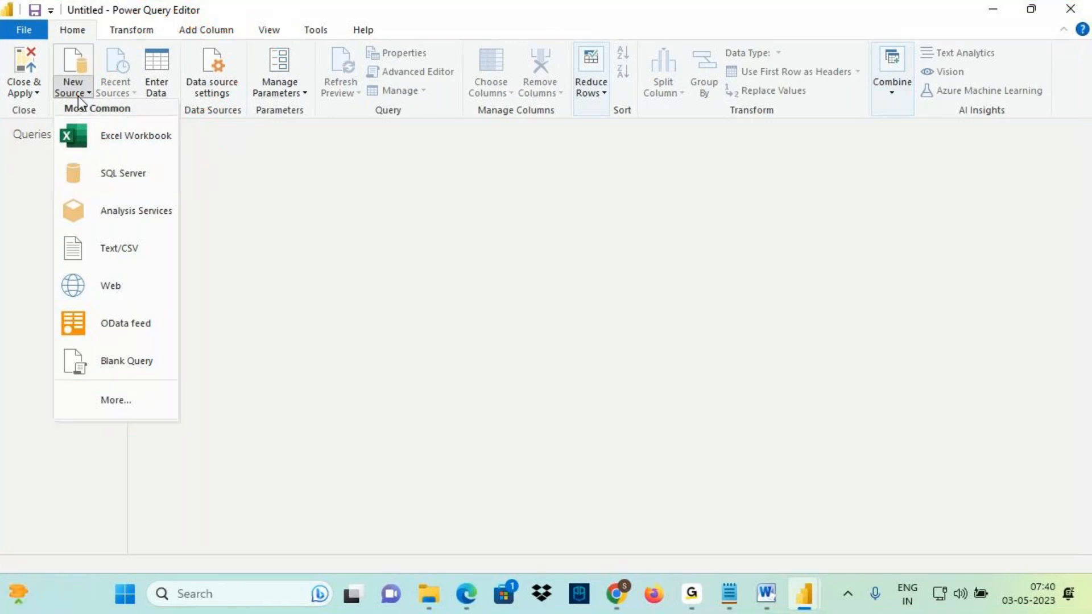
Show the full list of Get Data connectors, select Oracle database, and box it in red.
{"action": "left_click", "coordinate": [115, 401]}
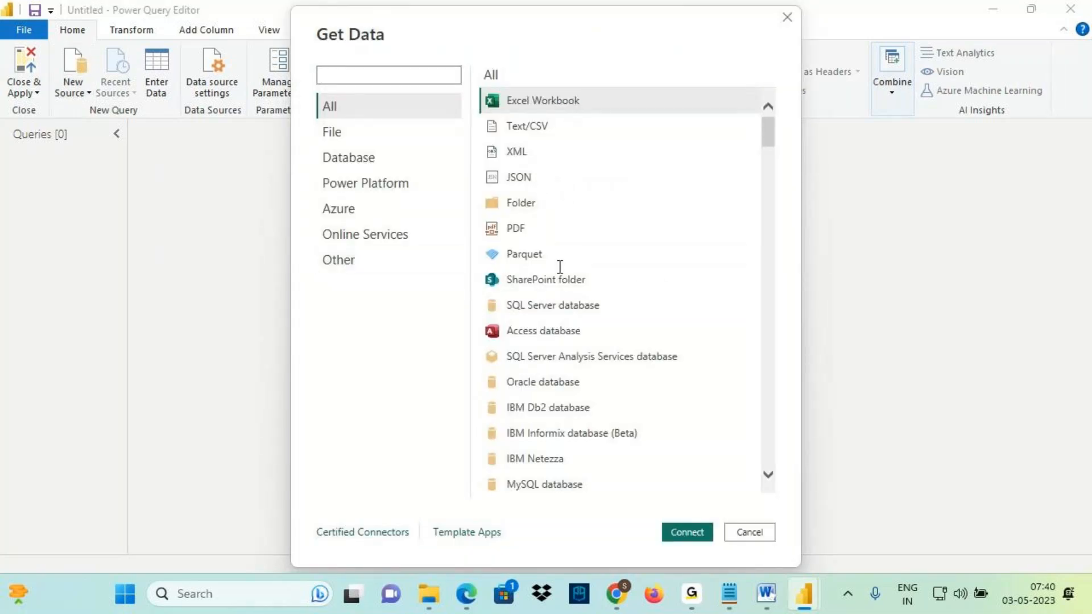
{"action": "scroll", "coordinate": [557, 268], "scroll_direction": "down", "scroll_amount": 2}
{"action": "left_click", "coordinate": [517, 265]}
{"action": "key", "text": "ctrl+2"}
{"action": "mouse_move", "coordinate": [476, 248]}
{"action": "left_mouse_down"}
{"action": "mouse_move", "coordinate": [622, 280]}
{"action": "mouse_move", "coordinate": [762, 271]}
{"action": "left_mouse_up"}
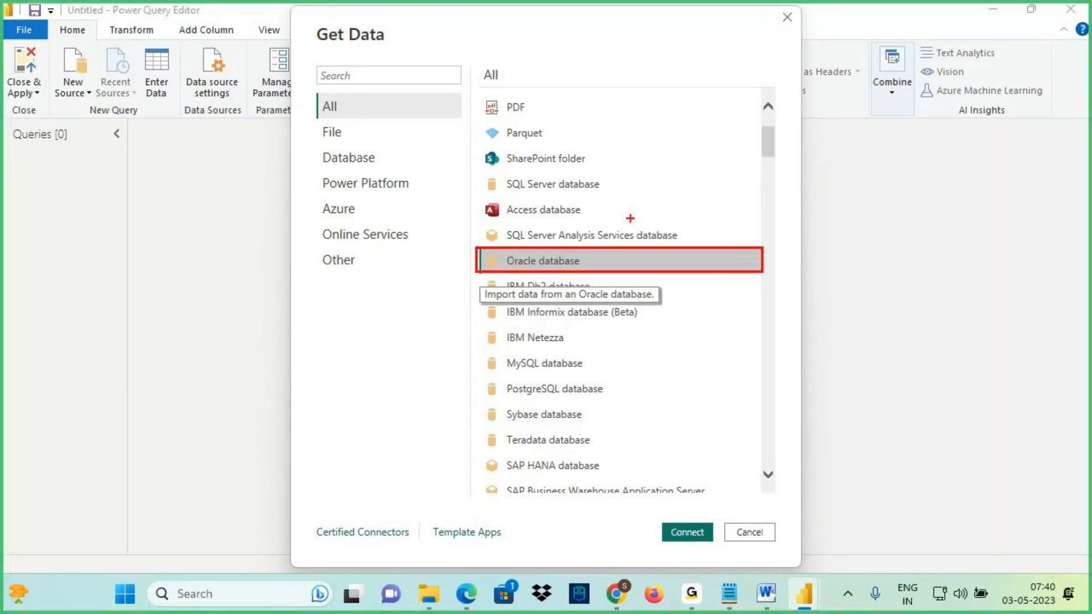
Draw a downward arrow over the connector list and underline the Access, IBM Db2, MySQL and Sybase database connectors in red.
{"action": "left_click_drag", "start_coordinate": [525, 48], "coordinate": [536, 118]}
{"action": "left_click_drag", "start_coordinate": [555, 81], "coordinate": [534, 135]}
{"action": "left_click_drag", "start_coordinate": [508, 215], "coordinate": [613, 218]}
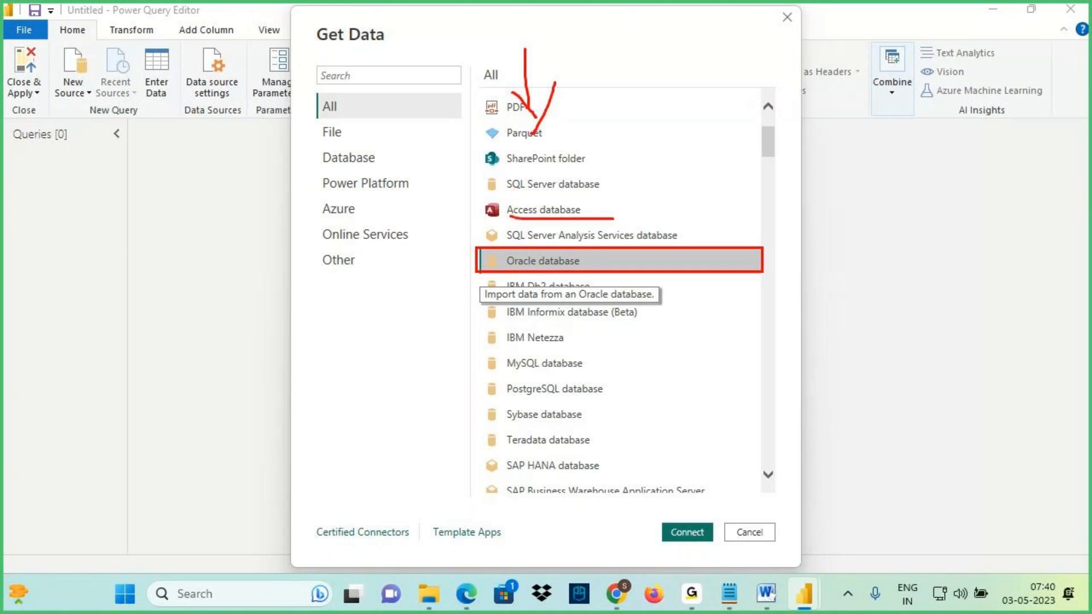
{"action": "left_click_drag", "start_coordinate": [523, 295], "coordinate": [588, 285]}
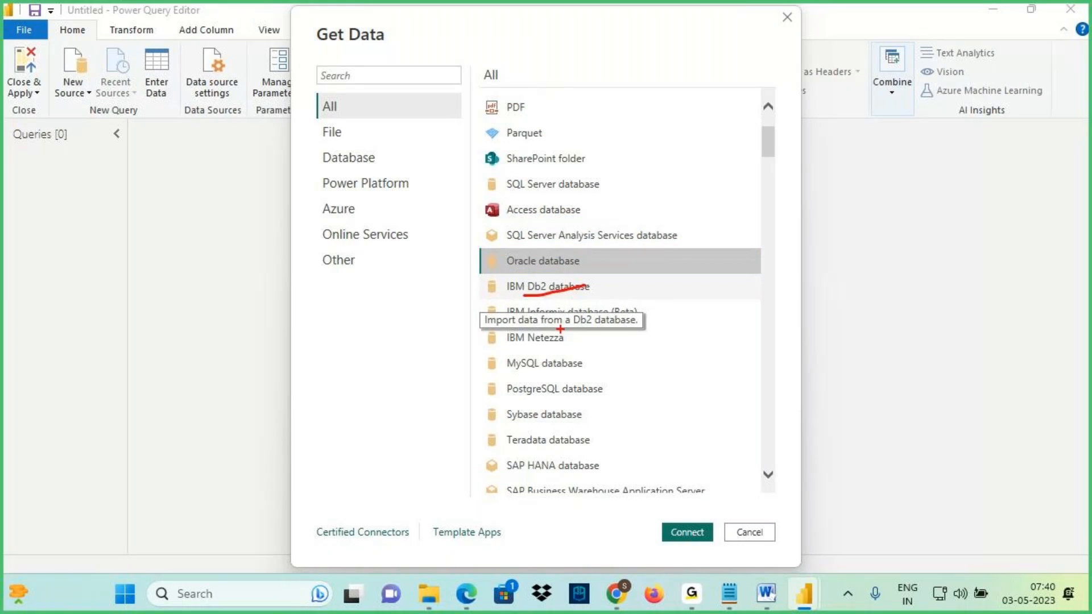
{"action": "left_click_drag", "start_coordinate": [497, 368], "coordinate": [591, 362]}
{"action": "left_click_drag", "start_coordinate": [511, 426], "coordinate": [584, 421]}
Examine the remaining Get Data connectors, return to Excel Workbook at the start of the list, and dismiss the dialog without connecting.
{"action": "scroll", "coordinate": [563, 383], "scroll_direction": "down", "scroll_amount": 3}
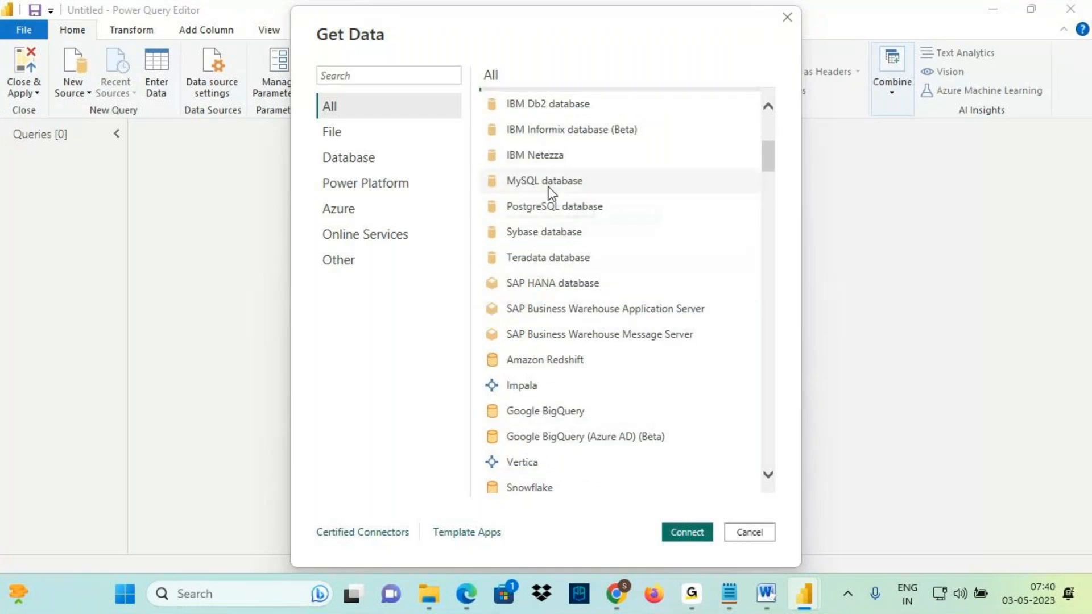
{"action": "scroll", "coordinate": [544, 262], "scroll_direction": "down", "scroll_amount": 5}
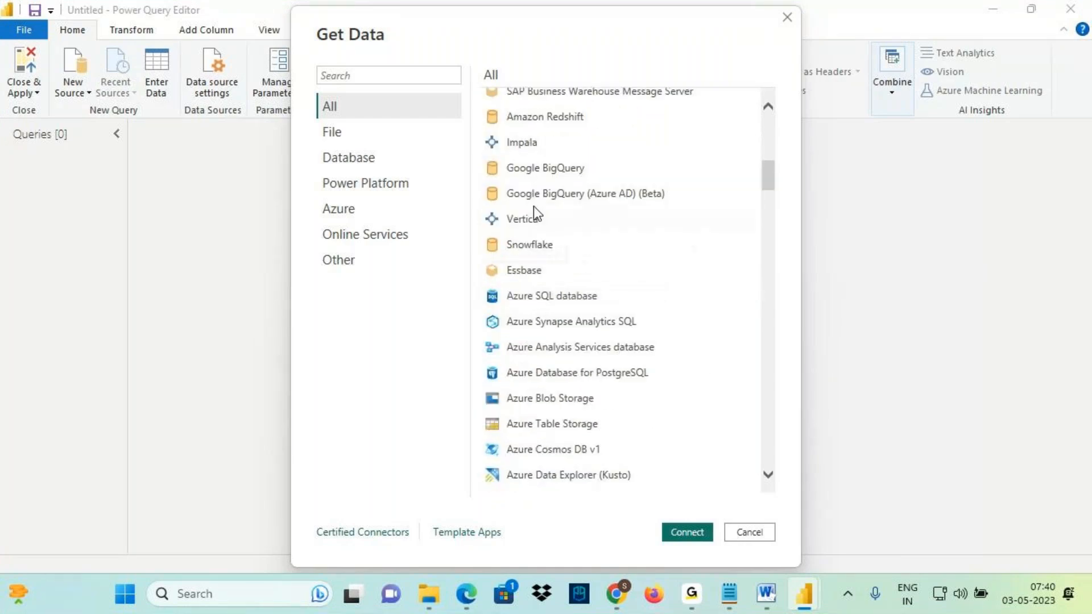
{"action": "scroll", "coordinate": [544, 238], "scroll_direction": "down", "scroll_amount": 12}
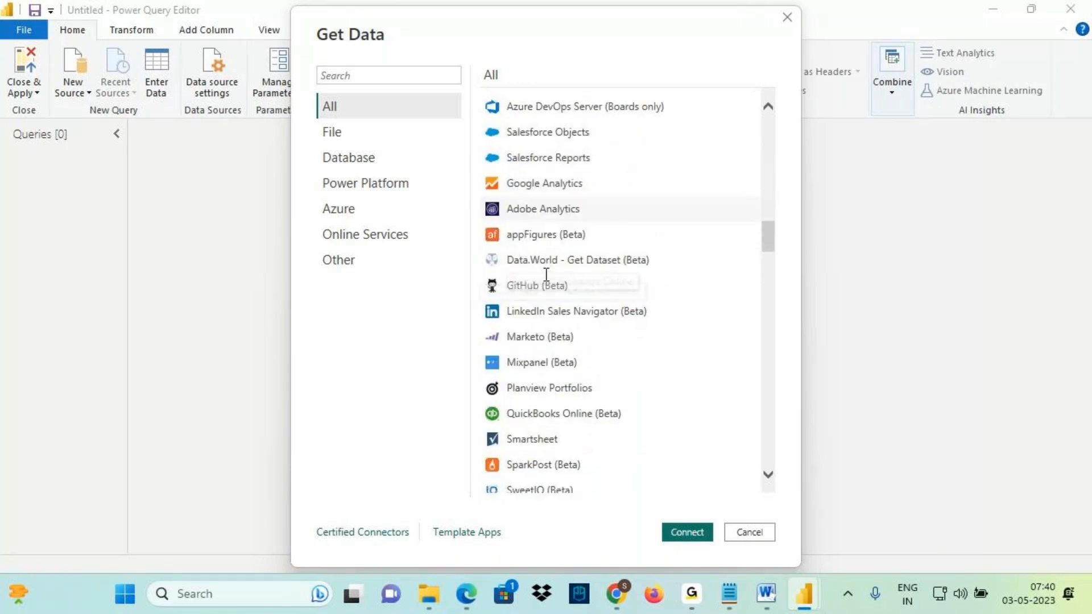
{"action": "scroll", "coordinate": [546, 313], "scroll_direction": "down", "scroll_amount": 10}
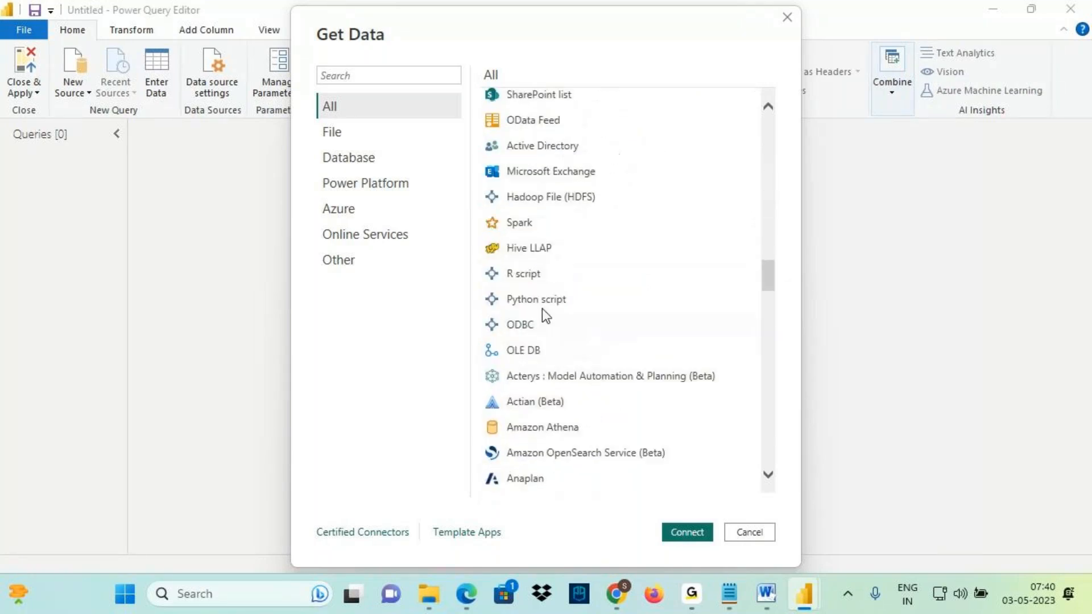
{"action": "scroll", "coordinate": [550, 325], "scroll_direction": "down", "scroll_amount": 7}
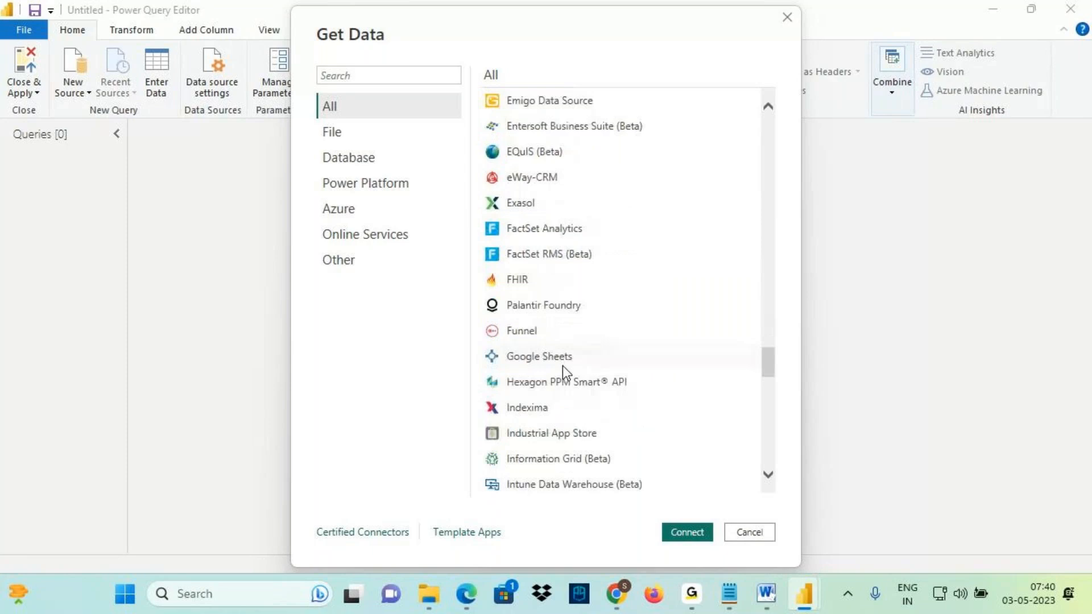
{"action": "left_click_drag", "start_coordinate": [768, 362], "coordinate": [755, 122]}
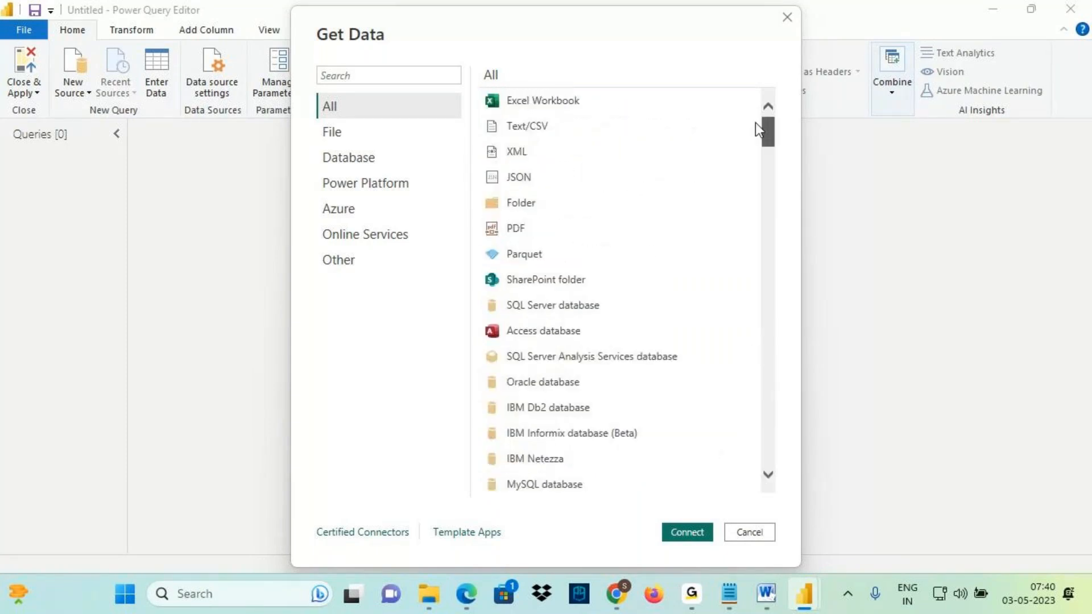
{"action": "left_click", "coordinate": [520, 104]}
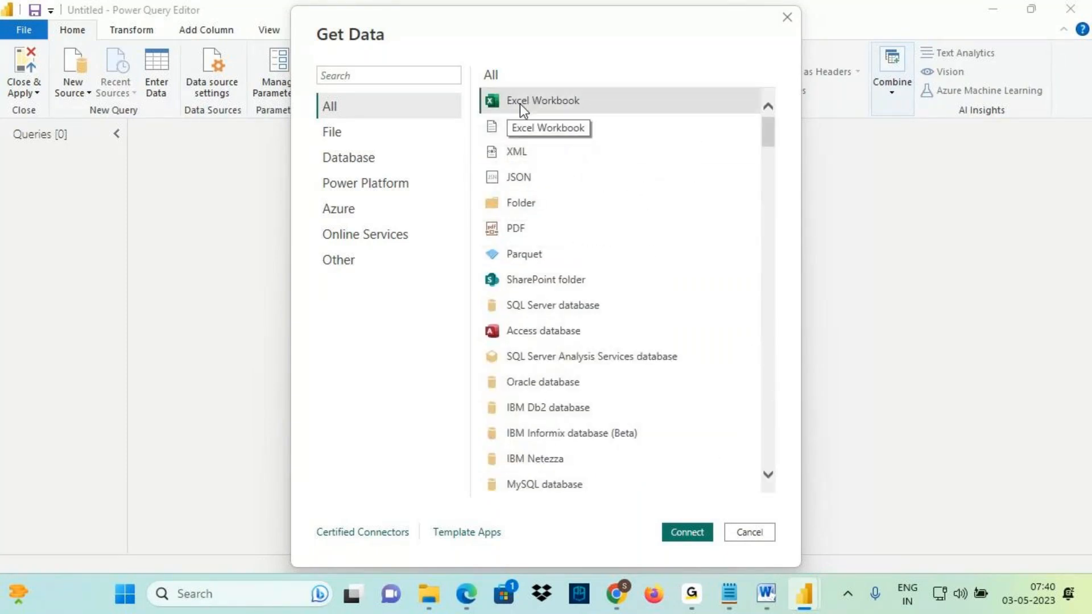
{"action": "left_click", "coordinate": [746, 531]}
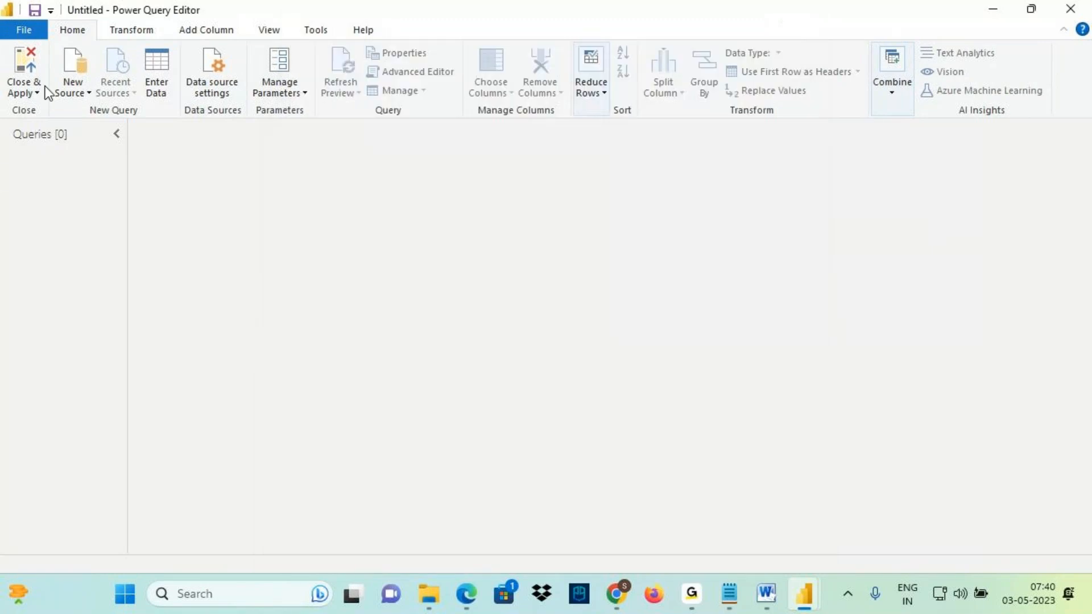
{"action": "left_click", "coordinate": [71, 90]}
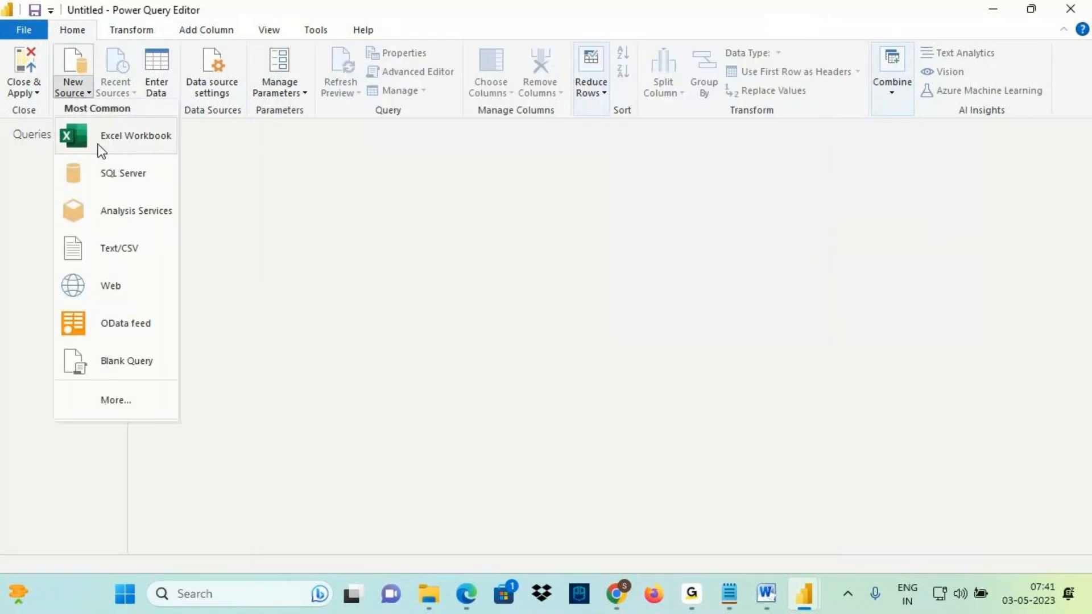
{"action": "left_click", "coordinate": [126, 142]}
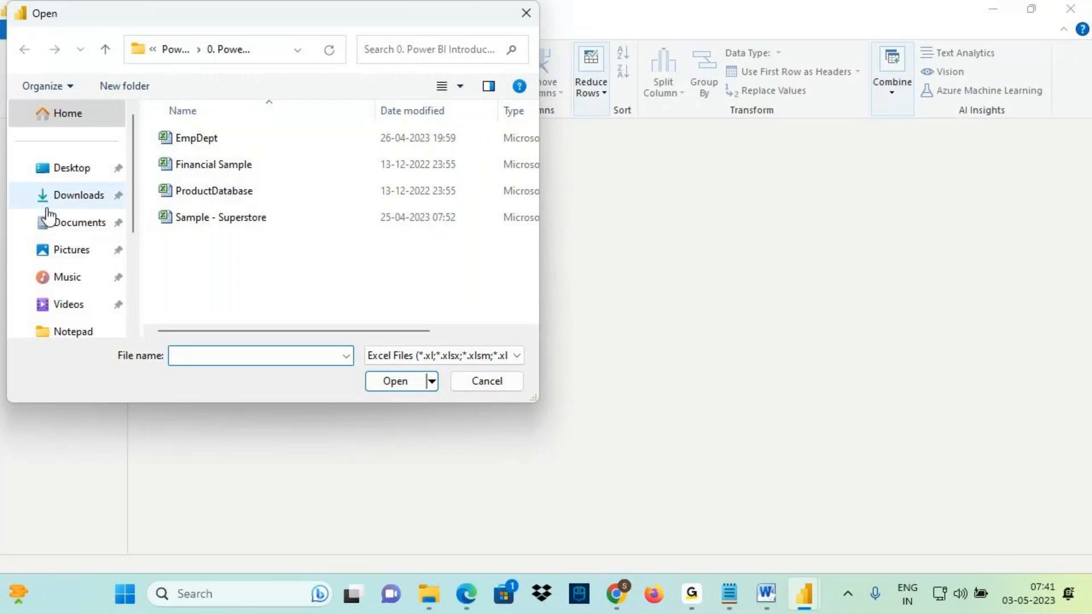
{"action": "left_click", "coordinate": [69, 170]}
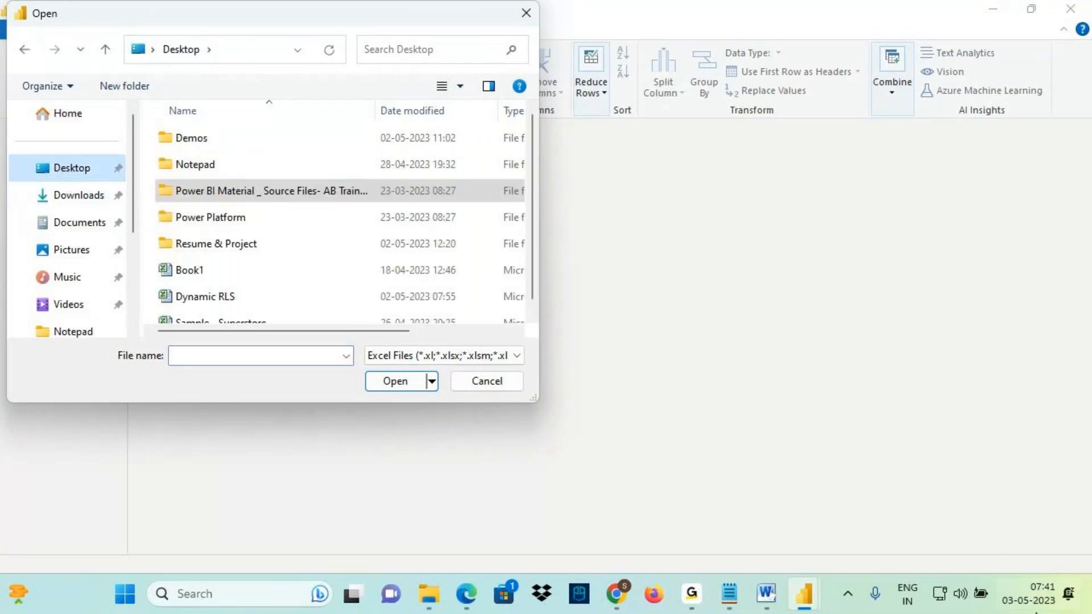
Show the desktop and open the 0. Power BI Introduction folder inside Power BI Material _ Source Files- AB Trainings.
{"action": "left_click", "coordinate": [1089, 596]}
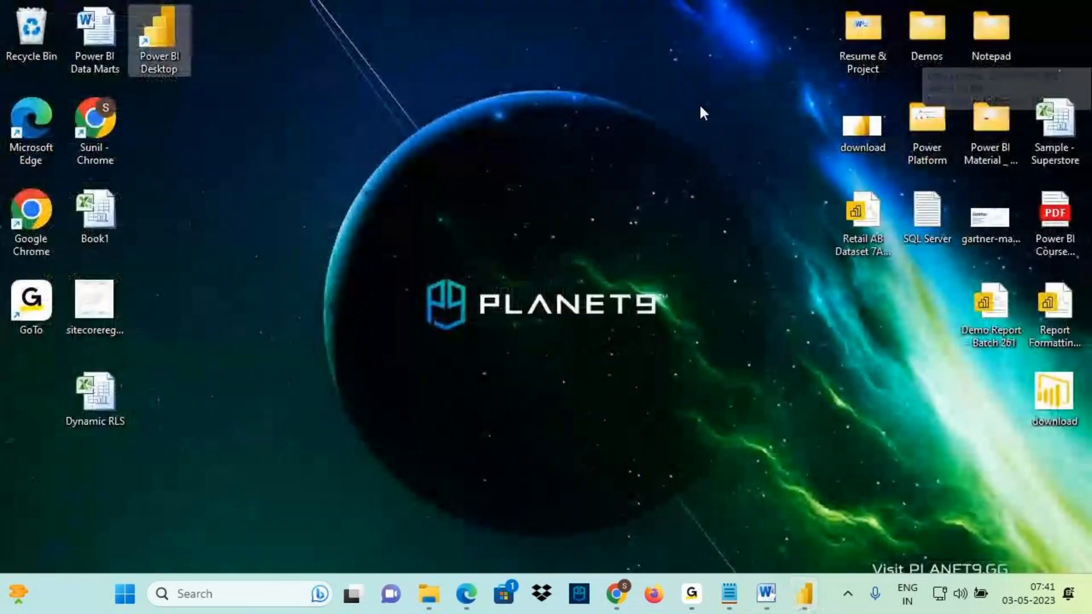
{"action": "left_click_drag", "start_coordinate": [467, 83], "coordinate": [717, 259]}
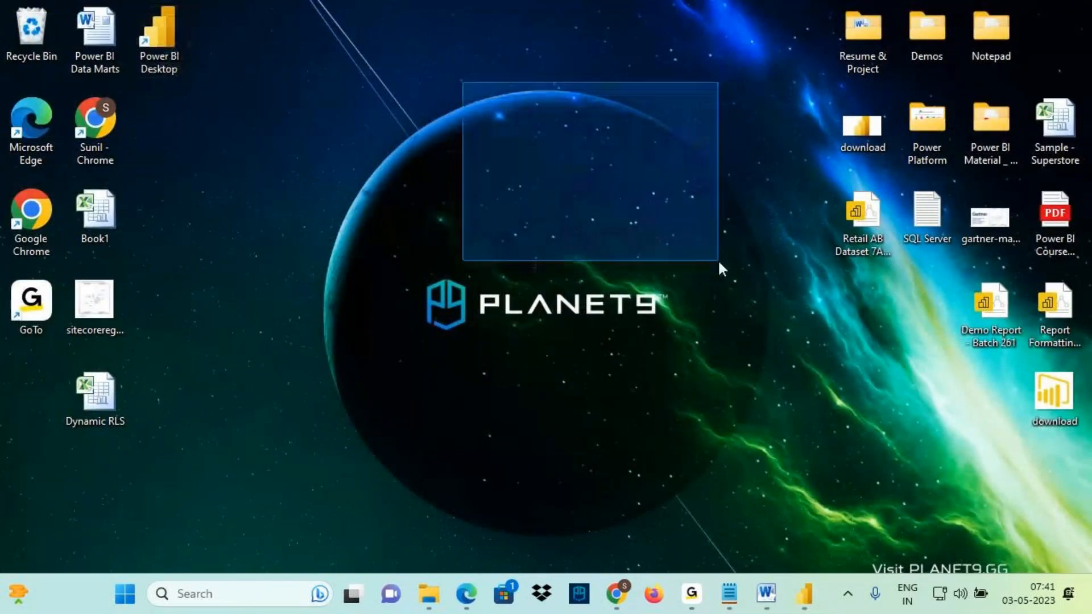
{"action": "key", "text": "ctrl+2"}
{"action": "mouse_move", "coordinate": [1009, 111]}
{"action": "left_mouse_down"}
{"action": "mouse_move", "coordinate": [975, 116]}
{"action": "mouse_move", "coordinate": [990, 106]}
{"action": "left_mouse_up"}
{"action": "key", "text": "Escape"}
{"action": "double_click", "coordinate": [991, 120]}
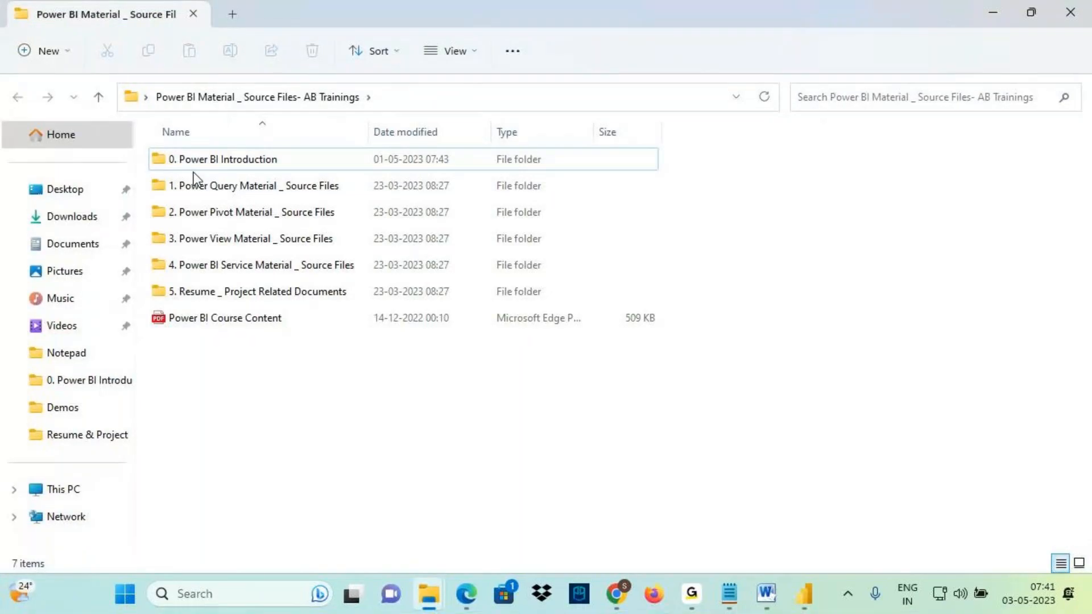
{"action": "double_click", "coordinate": [234, 158]}
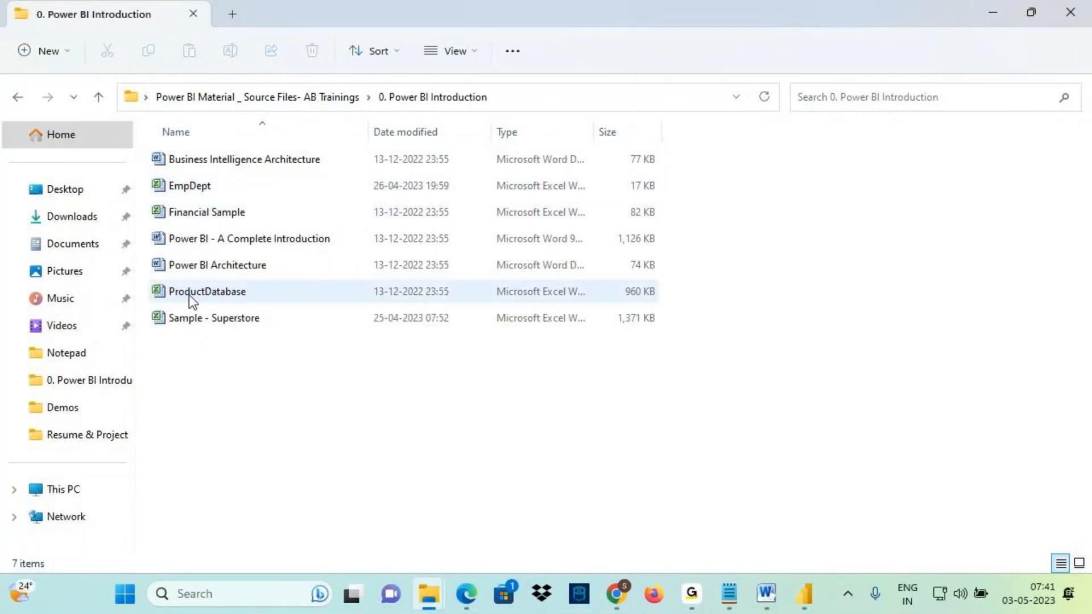
Select the Sample - Superstore workbook, box its name in red with a line leading off it, and clear the annotation.
{"action": "left_click", "coordinate": [188, 319]}
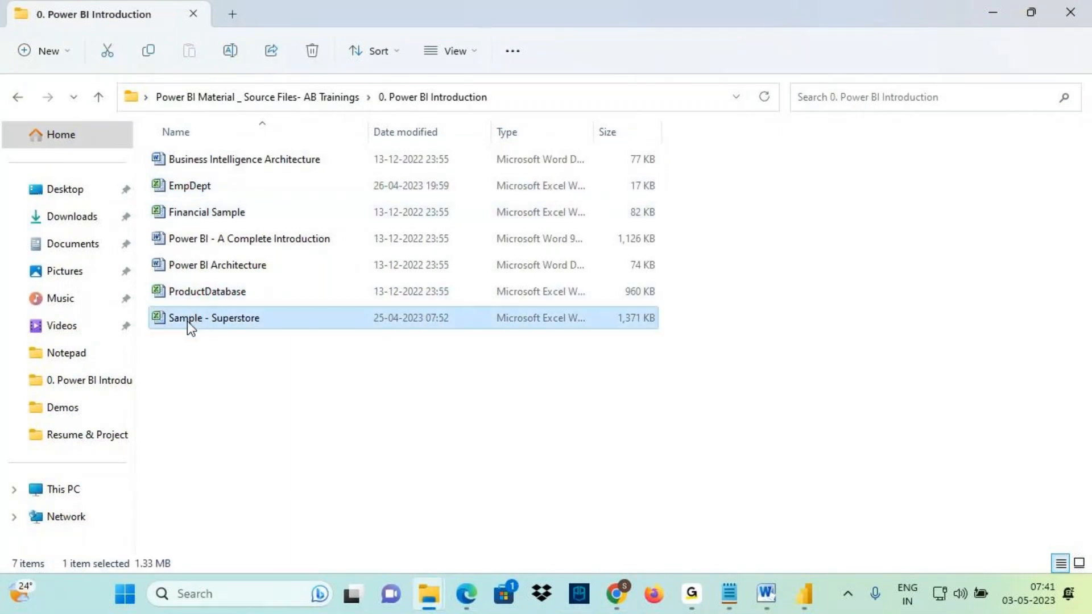
{"action": "key", "text": "ctrl+2"}
{"action": "mouse_move", "coordinate": [149, 310]}
{"action": "left_mouse_down"}
{"action": "mouse_move", "coordinate": [269, 331]}
{"action": "mouse_move", "coordinate": [321, 264]}
{"action": "left_mouse_up"}
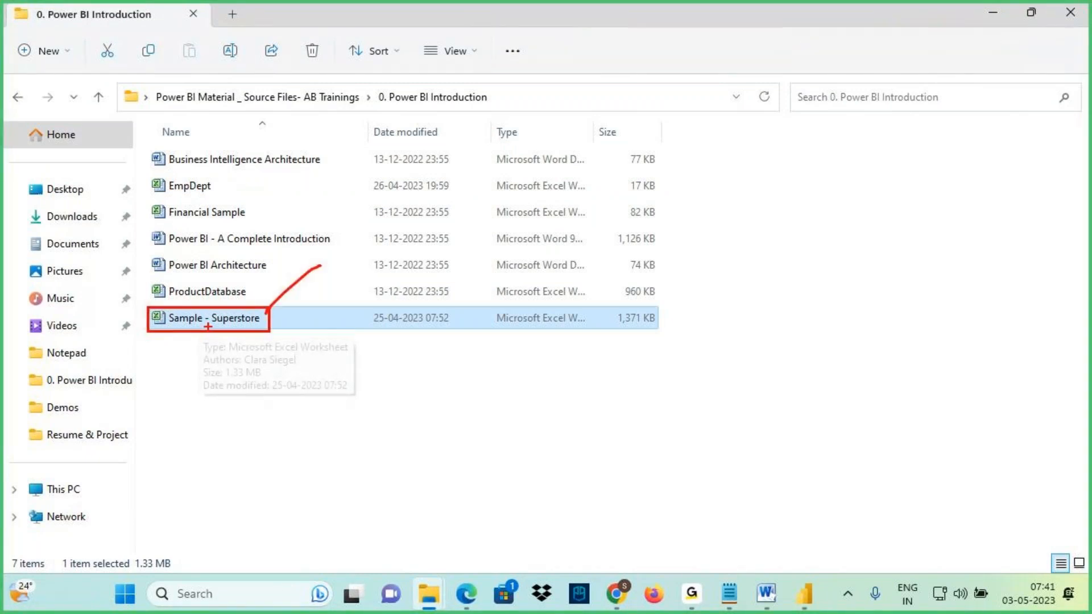
{"action": "key", "text": "Escape"}
Open the Sample - Superstore workbook in Excel and look through its Orders, Returns and People sheets.
{"action": "double_click", "coordinate": [217, 320]}
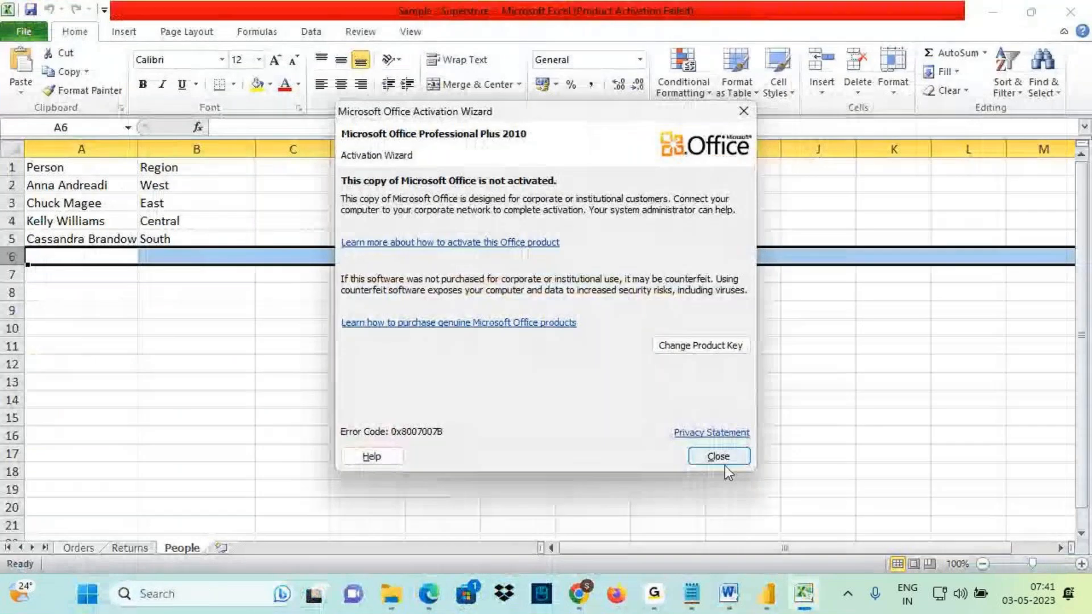
{"action": "left_click", "coordinate": [724, 461]}
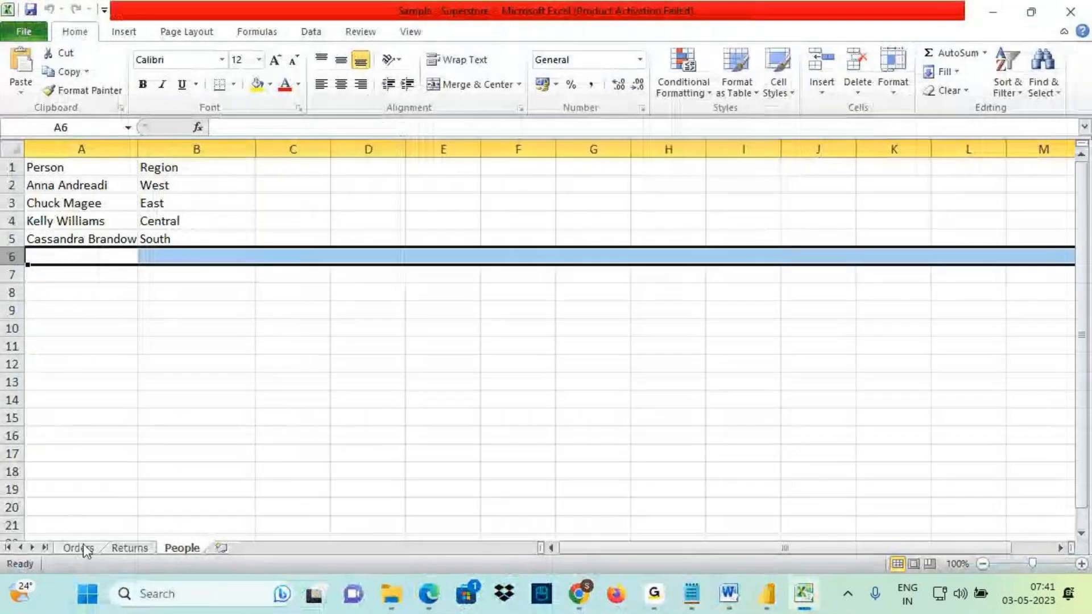
{"action": "left_click", "coordinate": [83, 548]}
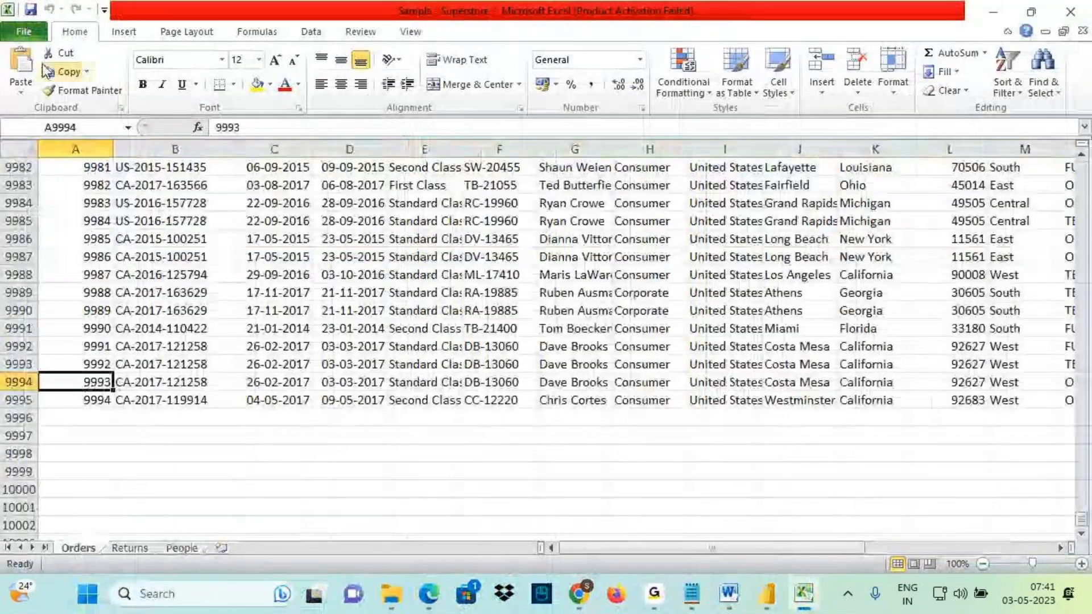
{"action": "left_click", "coordinate": [122, 549]}
{"action": "key", "text": "ctrl+Page_Down"}
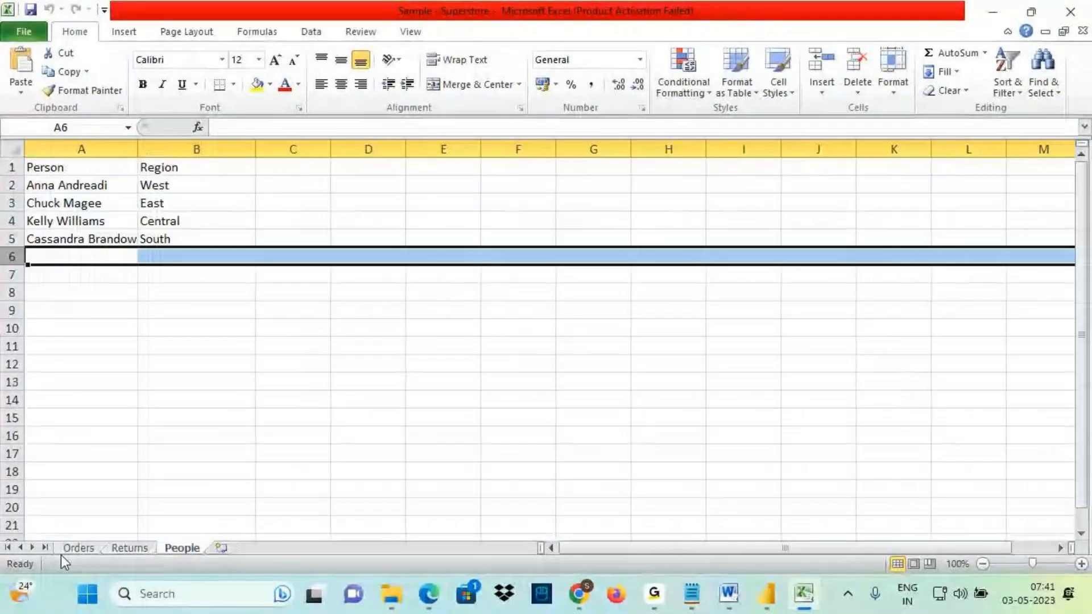
{"action": "left_click", "coordinate": [72, 548]}
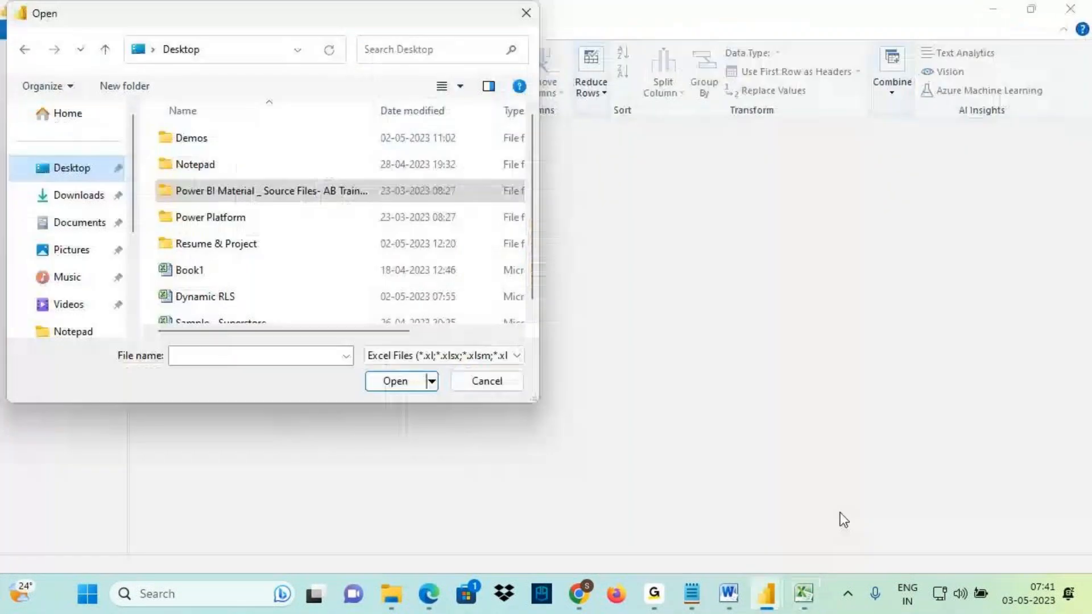
Back in Power Query Editor, connect to the Sample - Superstore workbook in 0. Power BI Introduction as a new Excel Workbook source.
{"action": "left_click", "coordinate": [487, 381]}
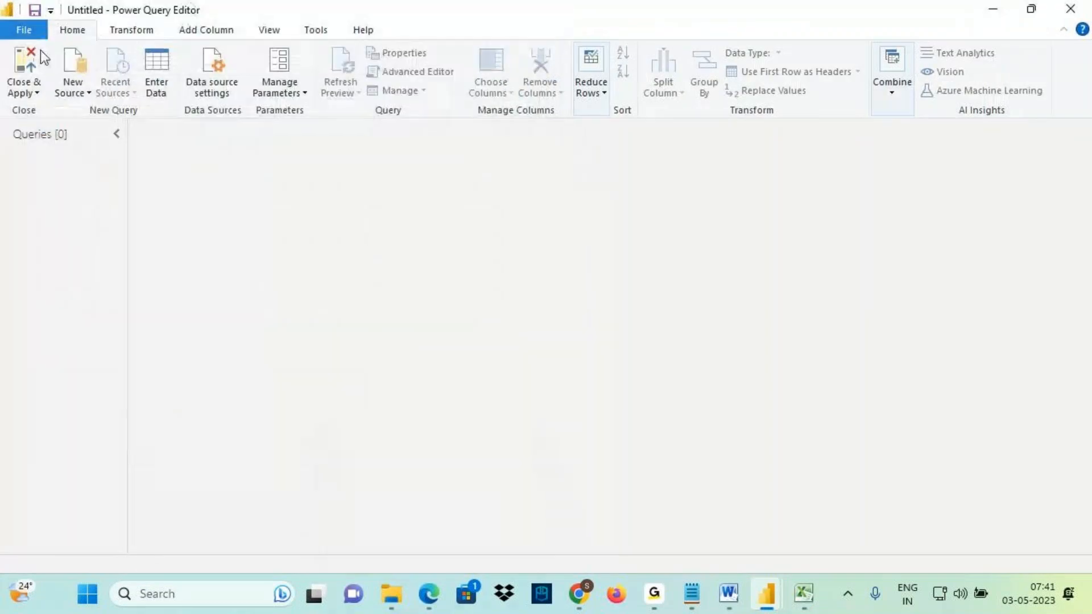
{"action": "left_click", "coordinate": [65, 87]}
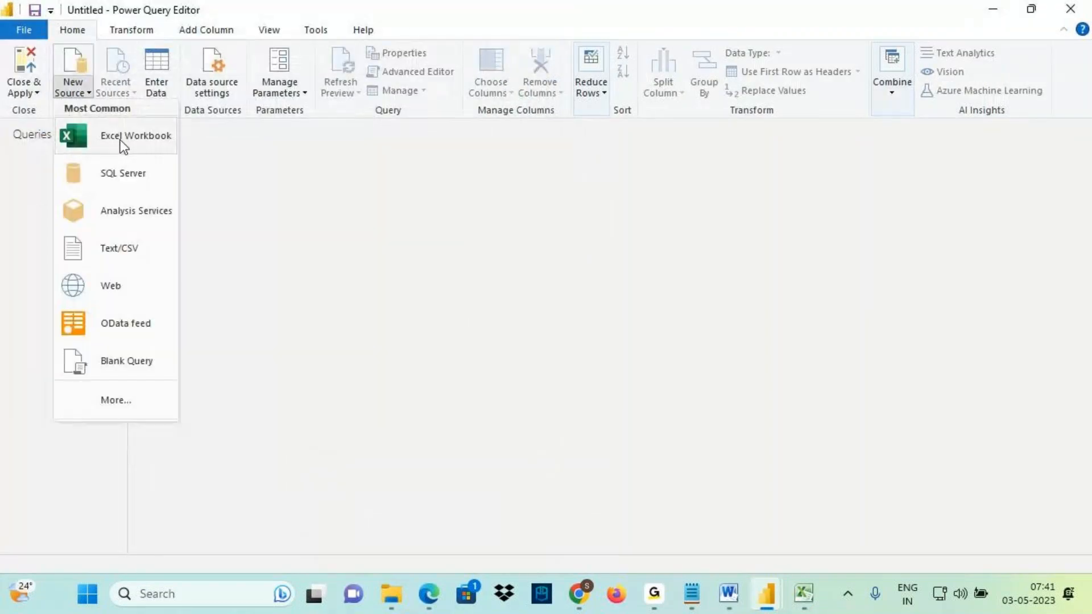
{"action": "left_click", "coordinate": [124, 146]}
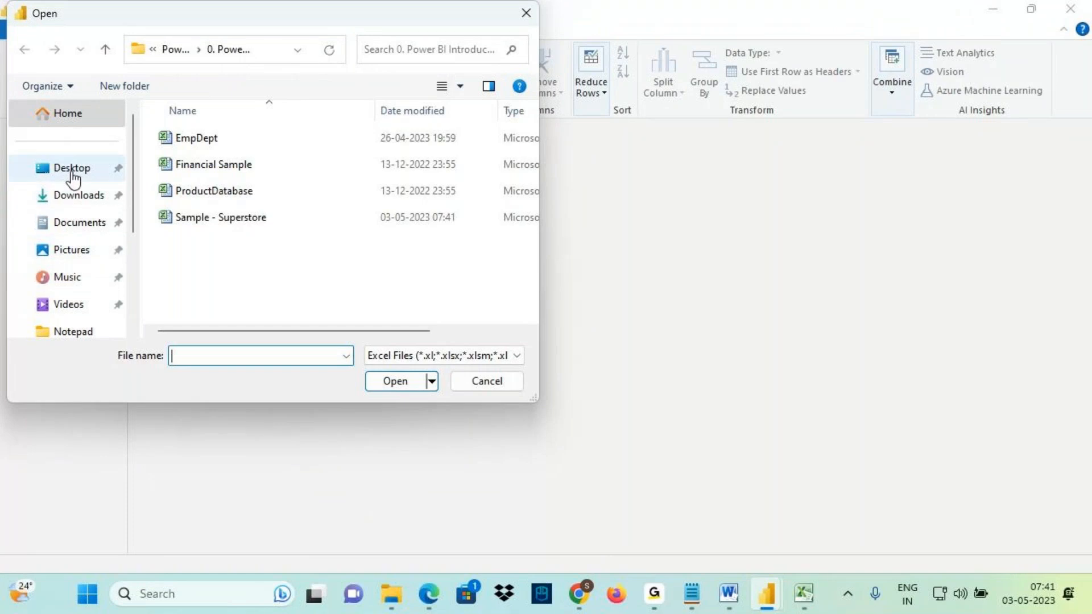
{"action": "left_click", "coordinate": [71, 169]}
{"action": "double_click", "coordinate": [223, 190]}
{"action": "double_click", "coordinate": [218, 138]}
{"action": "left_click", "coordinate": [195, 218]}
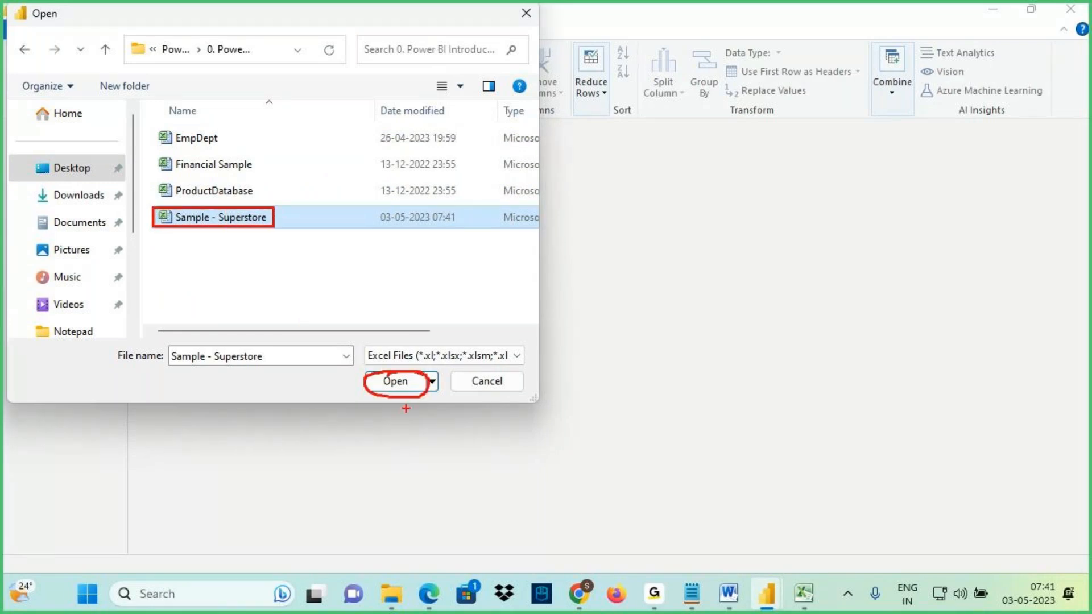
{"action": "left_click", "coordinate": [398, 382]}
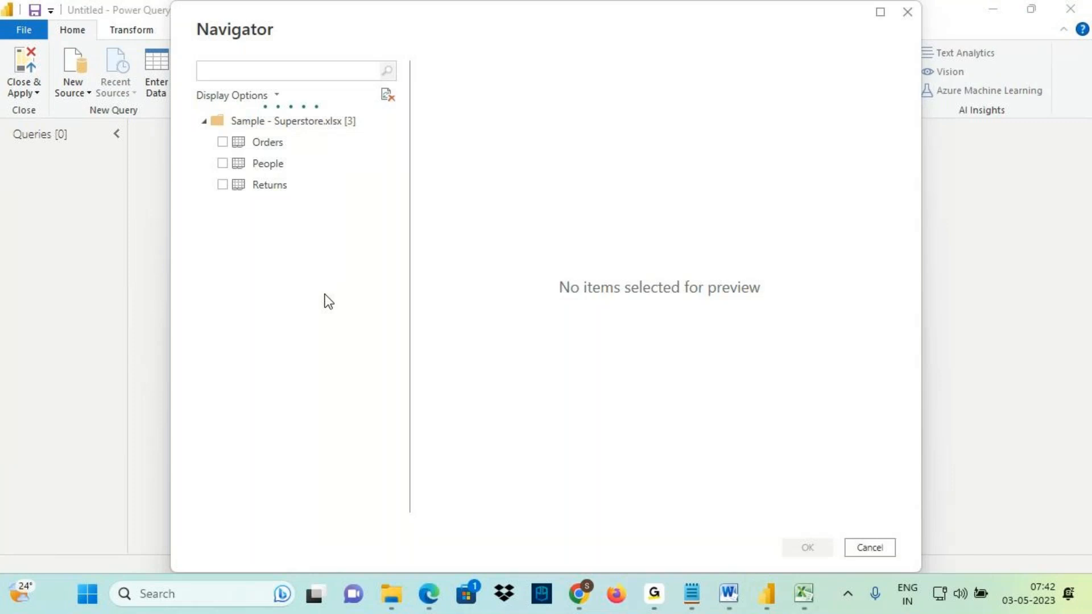
Mark the workbook's name in red, clear the mark, and choose the Orders, People and Returns sheets with Orders previewed.
{"action": "key", "text": "ctrl+2"}
{"action": "mouse_move", "coordinate": [336, 129]}
{"action": "left_mouse_down"}
{"action": "mouse_move", "coordinate": [359, 130]}
{"action": "mouse_move", "coordinate": [346, 131]}
{"action": "left_mouse_up"}
{"action": "key", "text": "Escape"}
{"action": "left_click", "coordinate": [223, 143]}
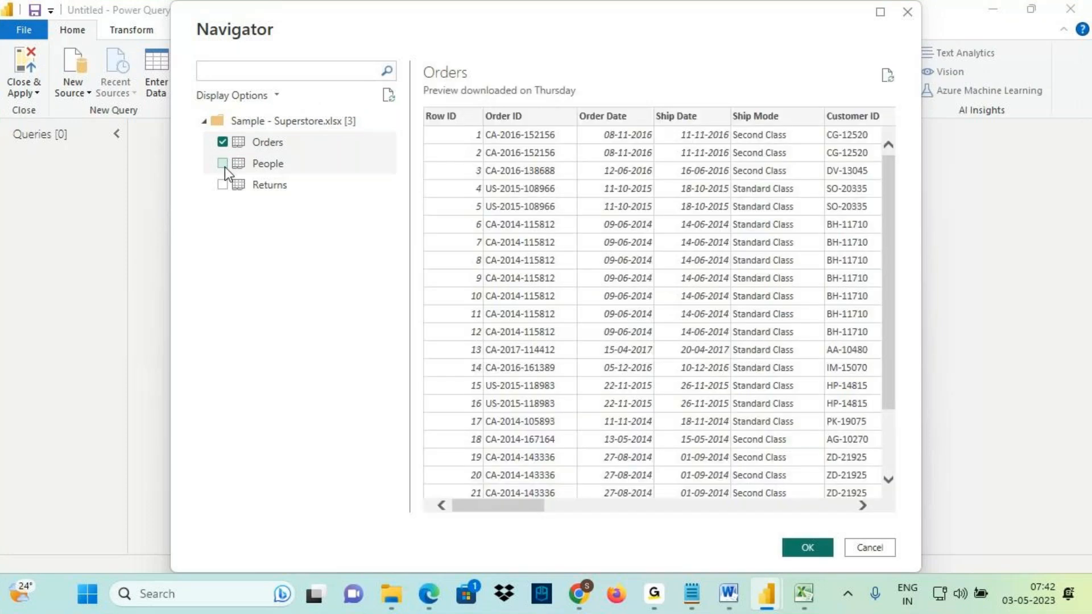
{"action": "left_click", "coordinate": [223, 164]}
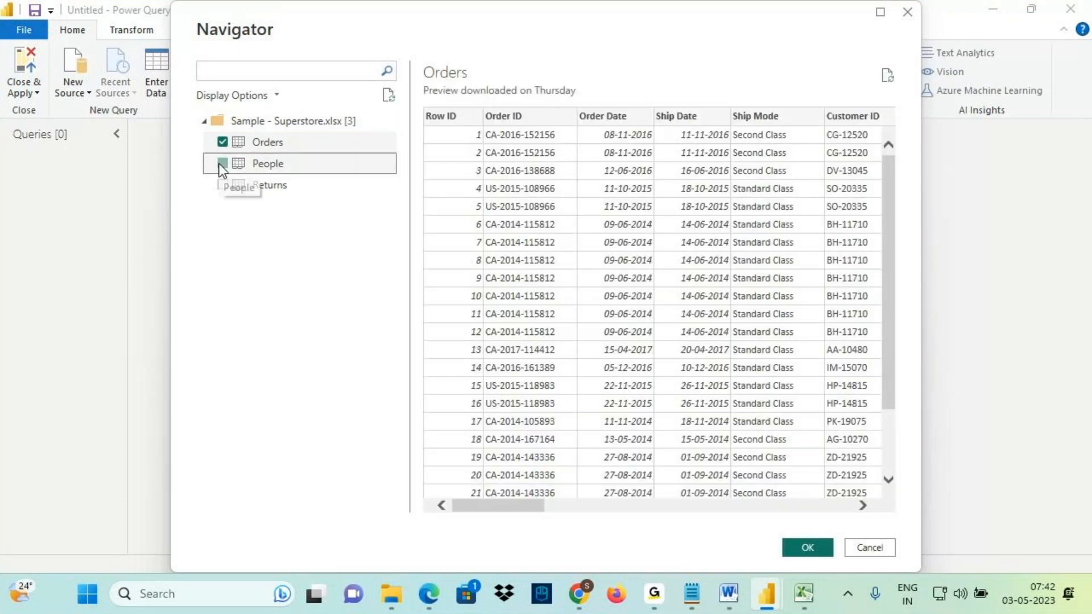
{"action": "left_click", "coordinate": [222, 185]}
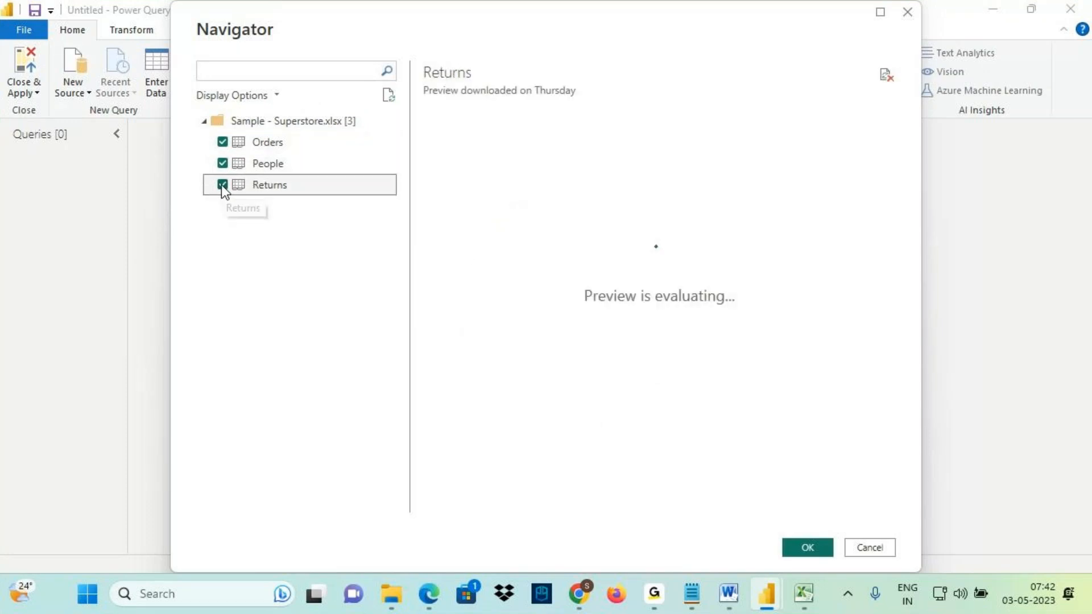
{"action": "left_click", "coordinate": [260, 144]}
Box the three chosen sheets, circle OK, underline Returns and Power Query in red, and clear the annotations.
{"action": "key", "text": "ctrl+2"}
{"action": "left_click_drag", "start_coordinate": [209, 135], "coordinate": [393, 190]}
{"action": "mouse_move", "coordinate": [786, 538]}
{"action": "left_mouse_down"}
{"action": "mouse_move", "coordinate": [823, 538]}
{"action": "mouse_move", "coordinate": [826, 565]}
{"action": "left_mouse_up"}
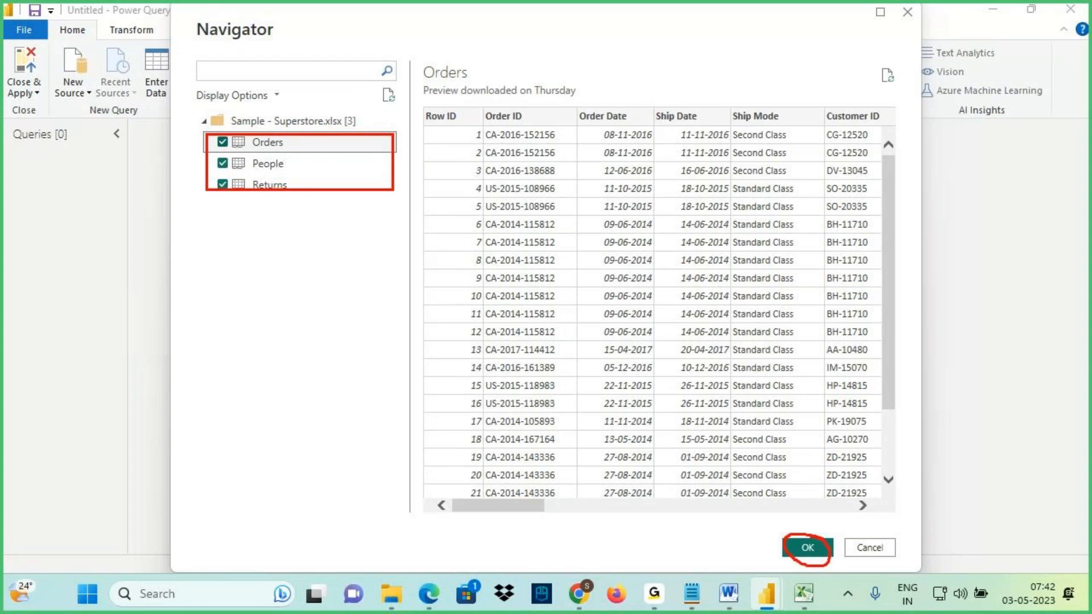
{"action": "left_click_drag", "start_coordinate": [234, 194], "coordinate": [305, 191]}
{"action": "mouse_move", "coordinate": [116, 21]}
{"action": "left_mouse_down"}
{"action": "mouse_move", "coordinate": [170, 20]}
{"action": "mouse_move", "coordinate": [119, 23]}
{"action": "left_mouse_up"}
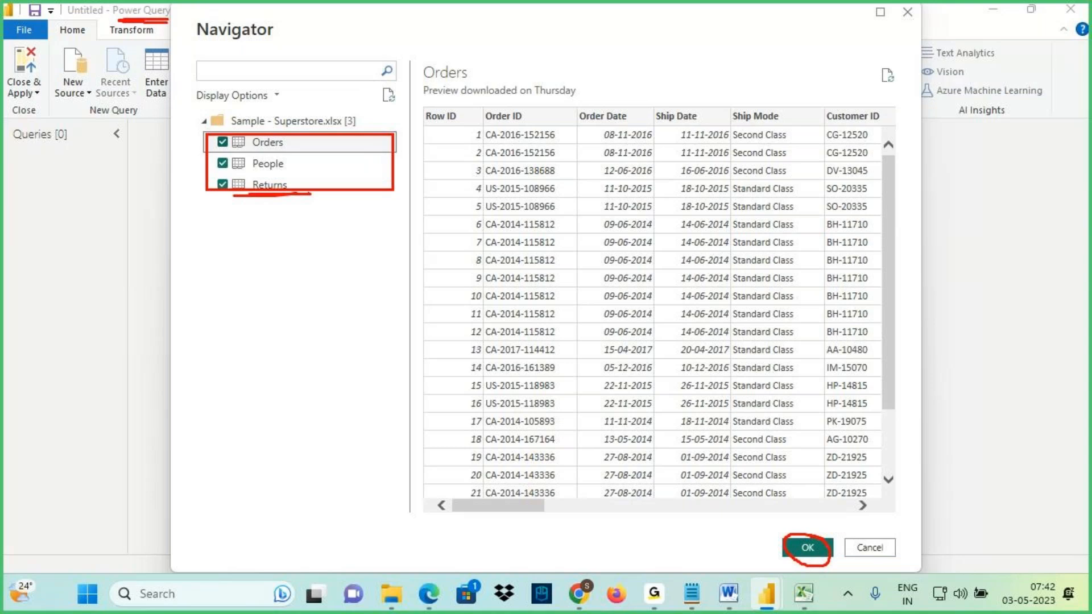
{"action": "key", "text": "Escape"}
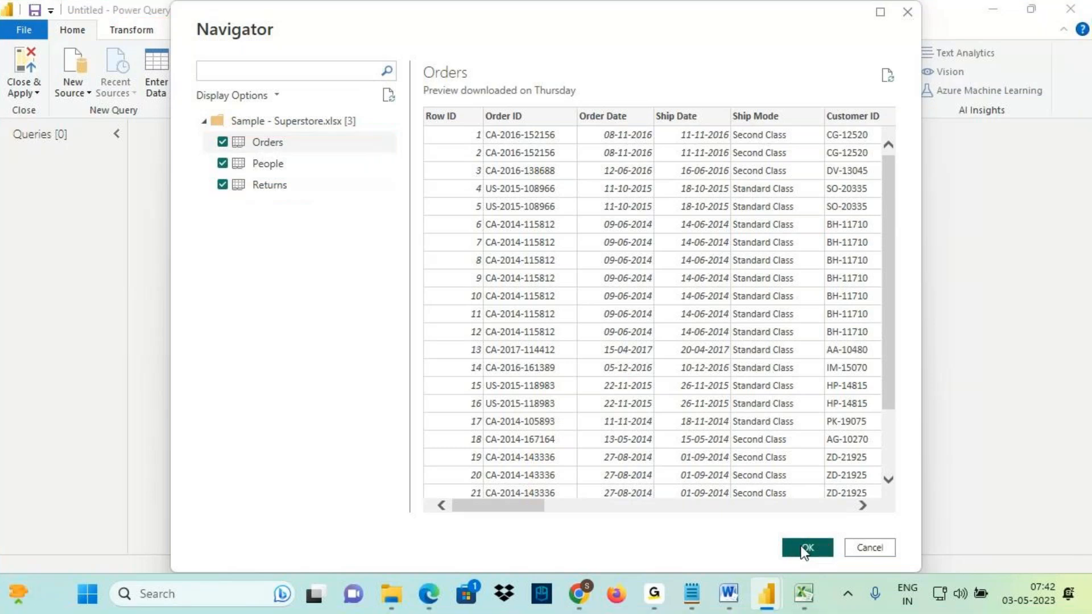
Import the chosen Orders, People and Returns sheets into Power Query Editor.
{"action": "left_click", "coordinate": [805, 549]}
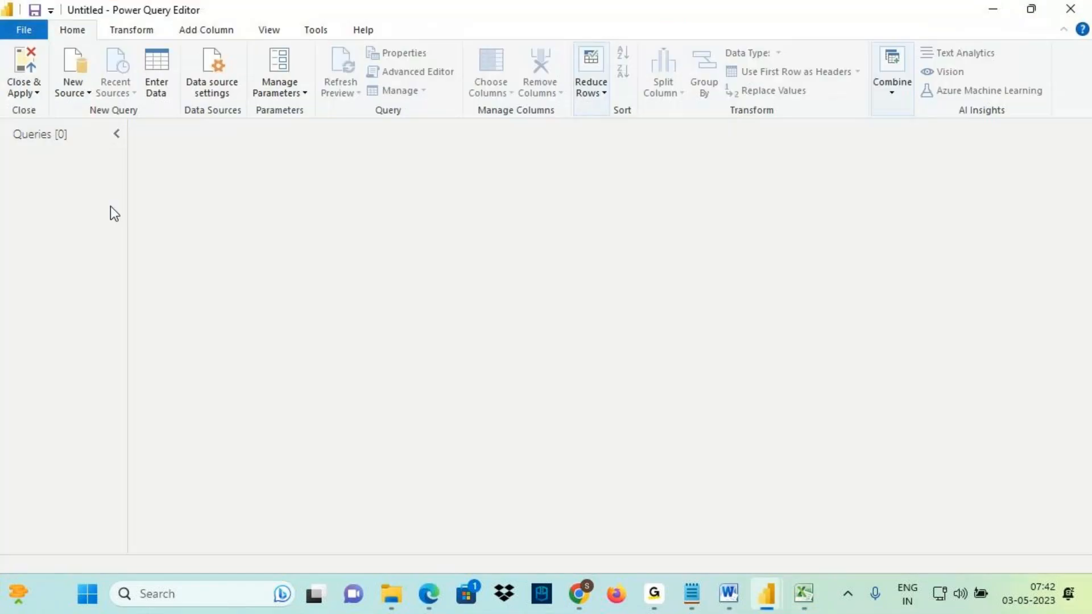
{"action": "left_click", "coordinate": [55, 166]}
Switch to the Power BI Architecture document in Word, circle Power BI Desktop and Excel Files, and draw red arrows to Power Query.
{"action": "left_click", "coordinate": [728, 593]}
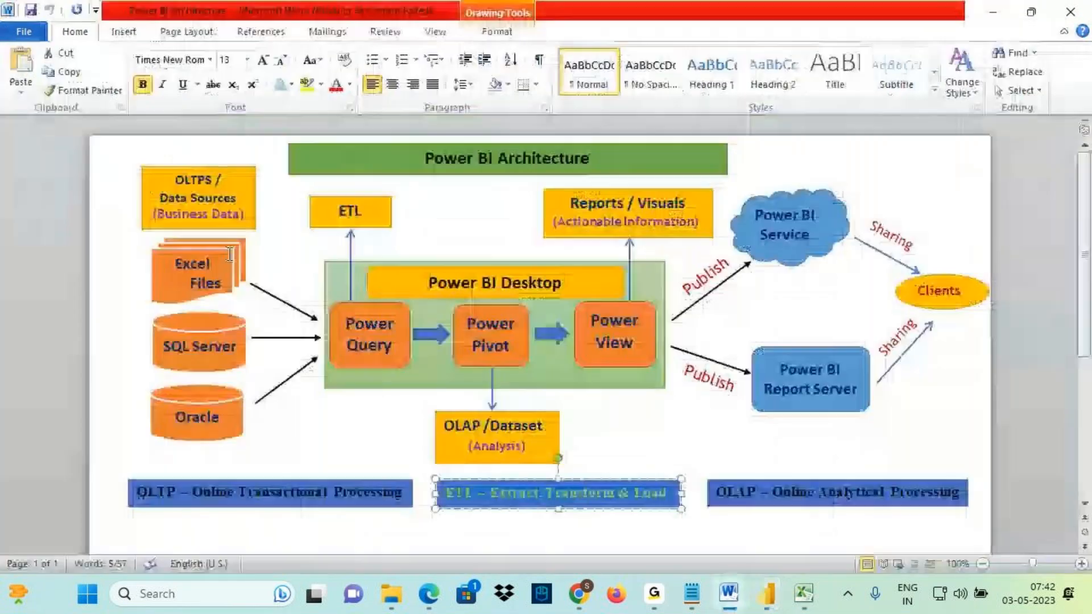
{"action": "key", "text": "ctrl+2"}
{"action": "mouse_move", "coordinate": [420, 298]}
{"action": "left_mouse_down"}
{"action": "mouse_move", "coordinate": [544, 284]}
{"action": "mouse_move", "coordinate": [441, 293]}
{"action": "left_mouse_up"}
{"action": "mouse_move", "coordinate": [343, 282]}
{"action": "left_mouse_down"}
{"action": "mouse_move", "coordinate": [353, 317]}
{"action": "mouse_move", "coordinate": [370, 294]}
{"action": "left_mouse_up"}
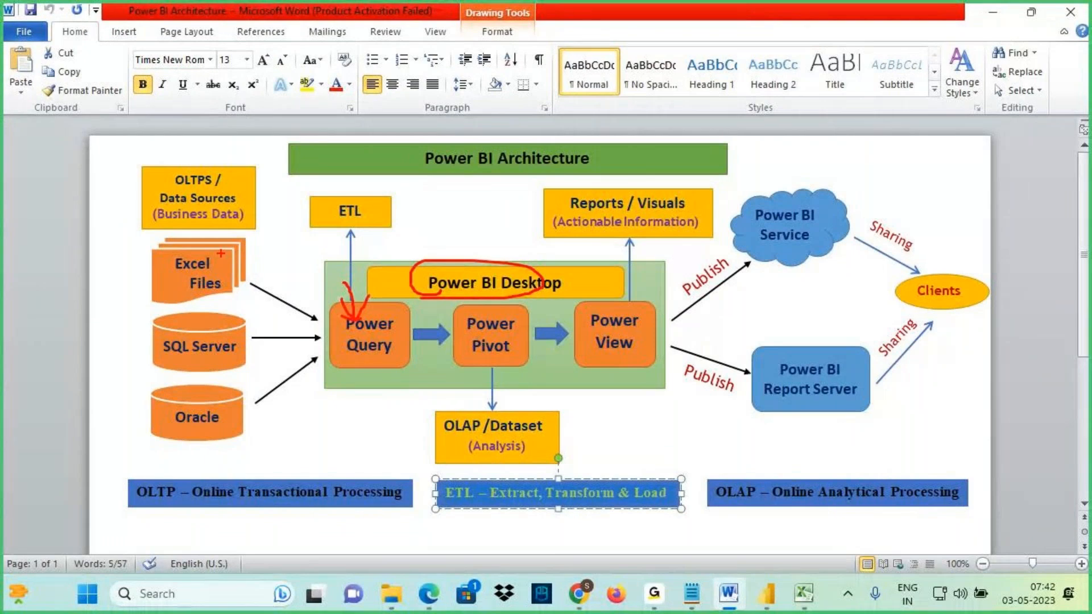
{"action": "mouse_move", "coordinate": [221, 254]}
{"action": "left_mouse_down"}
{"action": "mouse_move", "coordinate": [191, 243]}
{"action": "mouse_move", "coordinate": [212, 253]}
{"action": "left_mouse_up"}
{"action": "left_click_drag", "start_coordinate": [224, 270], "coordinate": [345, 322]}
{"action": "mouse_move", "coordinate": [322, 286]}
{"action": "left_mouse_down"}
{"action": "mouse_move", "coordinate": [344, 310]}
{"action": "mouse_move", "coordinate": [320, 335]}
{"action": "left_mouse_up"}
Mark Reports with a red underline and arrow, circle SQL Server with an arrow pointing at it, and clear the annotations.
{"action": "left_click_drag", "start_coordinate": [568, 213], "coordinate": [637, 209]}
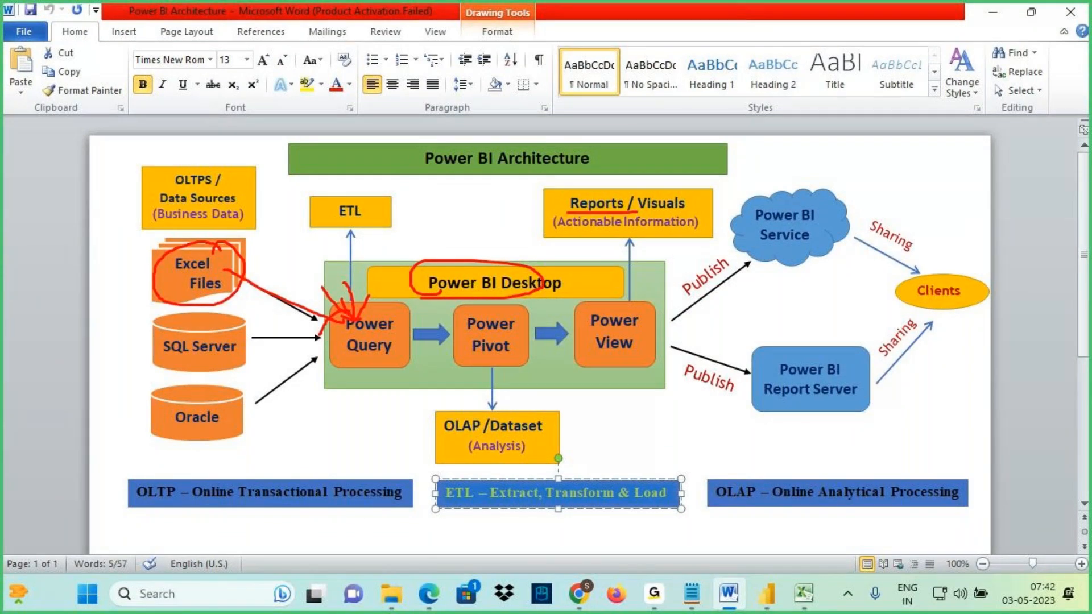
{"action": "mouse_move", "coordinate": [605, 161]}
{"action": "left_mouse_down"}
{"action": "mouse_move", "coordinate": [605, 197]}
{"action": "mouse_move", "coordinate": [620, 180]}
{"action": "left_mouse_up"}
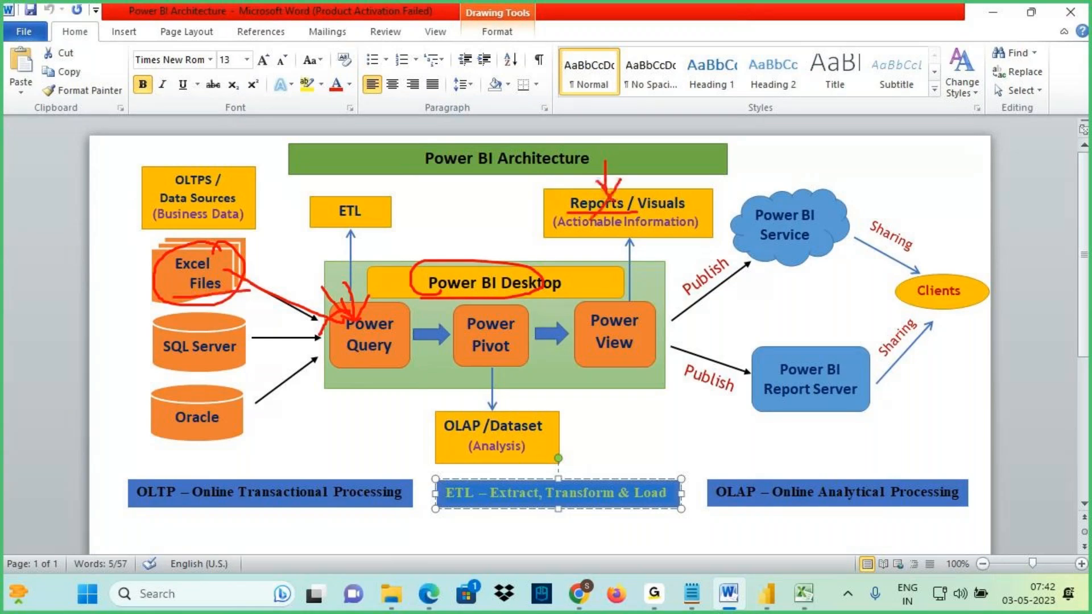
{"action": "mouse_move", "coordinate": [234, 326]}
{"action": "left_mouse_down"}
{"action": "mouse_move", "coordinate": [196, 318]}
{"action": "mouse_move", "coordinate": [228, 366]}
{"action": "mouse_move", "coordinate": [219, 322]}
{"action": "left_mouse_up"}
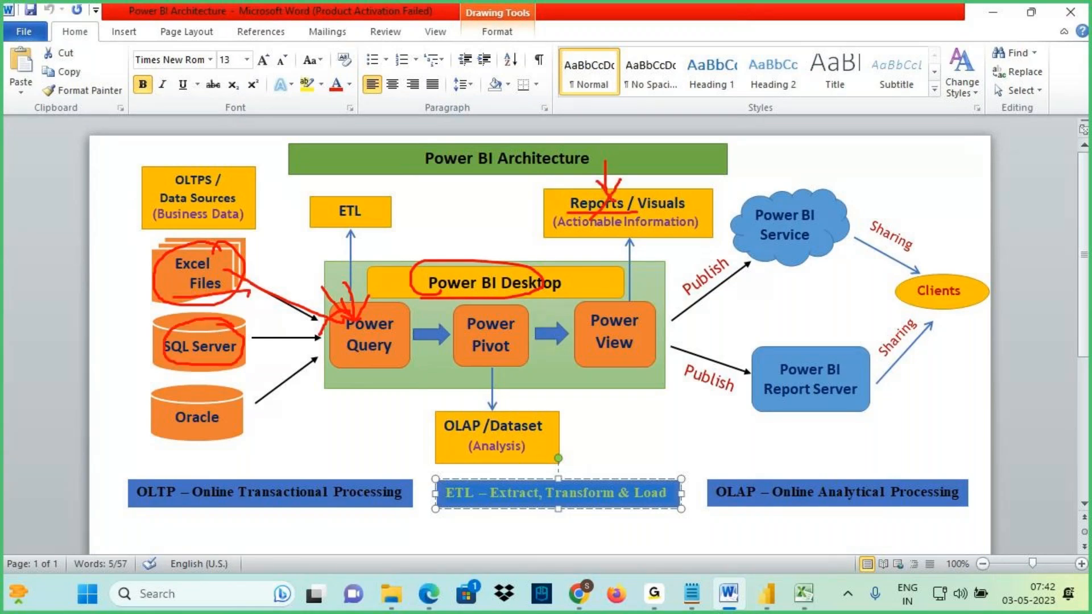
{"action": "left_click_drag", "start_coordinate": [126, 304], "coordinate": [154, 331]}
{"action": "left_click_drag", "start_coordinate": [158, 338], "coordinate": [123, 364]}
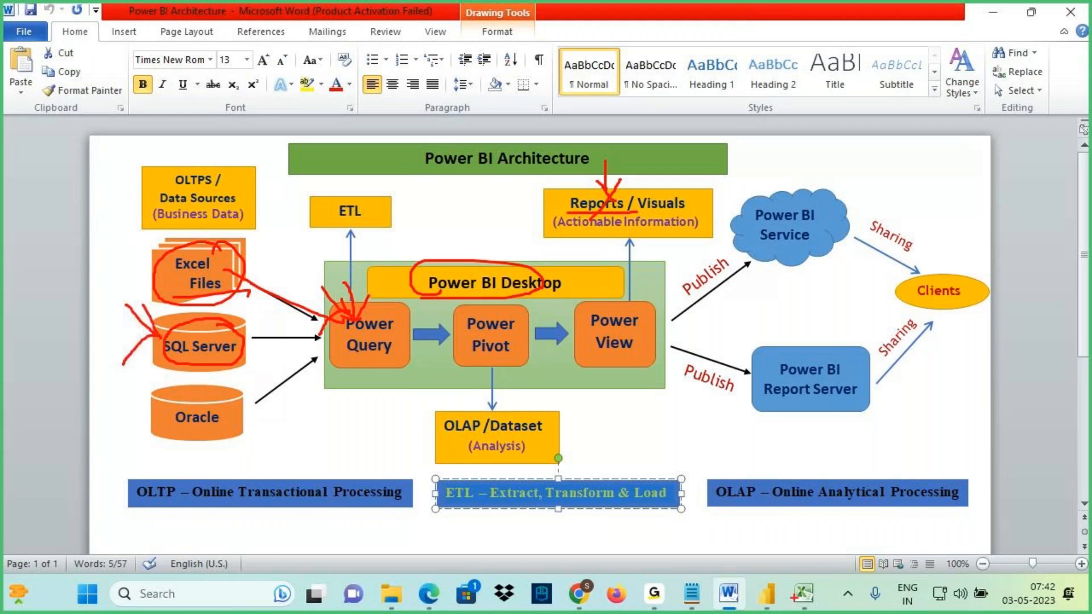
{"action": "key", "text": "Escape"}
Switch back to Power Query Editor and underline the editor's title, the Queries heading and the Returns query in red.
{"action": "left_click", "coordinate": [768, 595]}
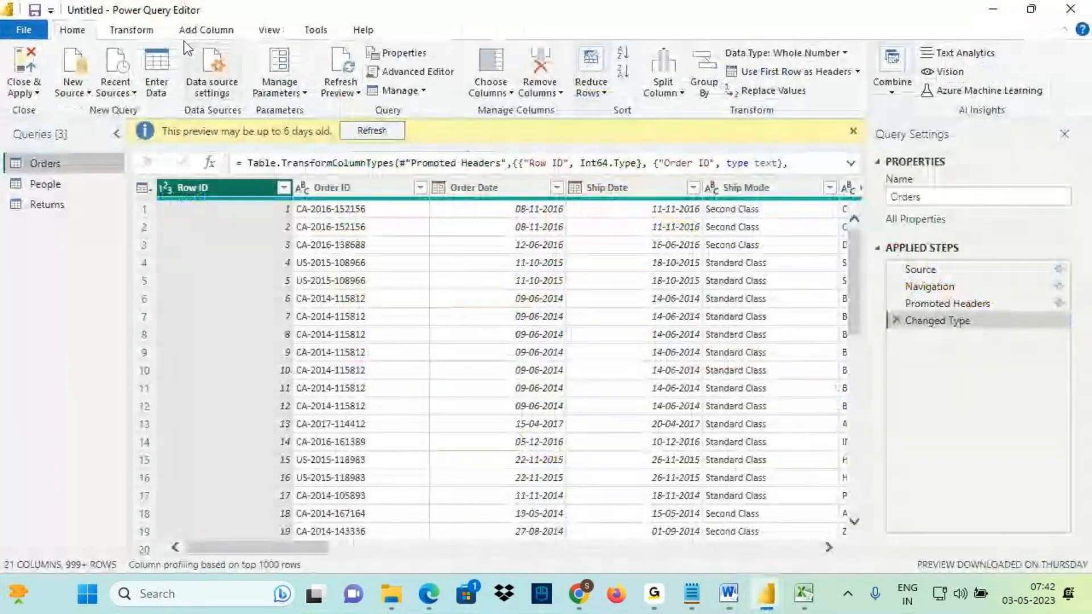
{"action": "left_click_drag", "start_coordinate": [153, 20], "coordinate": [222, 22]}
{"action": "left_click_drag", "start_coordinate": [24, 217], "coordinate": [99, 209]}
{"action": "left_click_drag", "start_coordinate": [50, 149], "coordinate": [101, 135]}
{"action": "left_click_drag", "start_coordinate": [98, 130], "coordinate": [98, 140]}
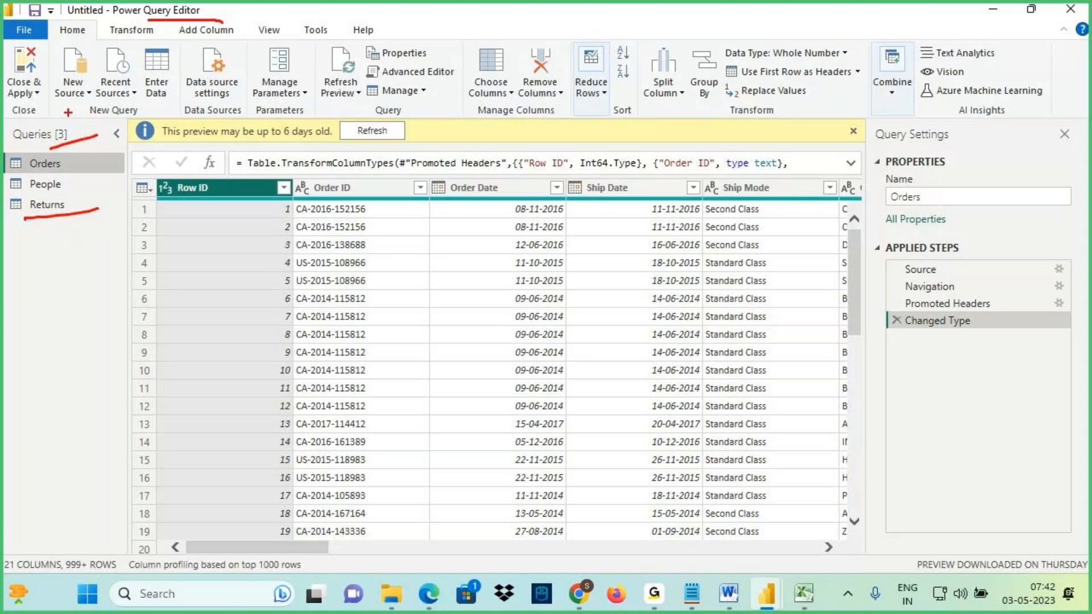
Mark New Source with a red box and arrow, and start a new SQL Server database source.
{"action": "left_click_drag", "start_coordinate": [47, 48], "coordinate": [94, 106]}
{"action": "left_click_drag", "start_coordinate": [63, 16], "coordinate": [67, 48]}
{"action": "left_click", "coordinate": [68, 92]}
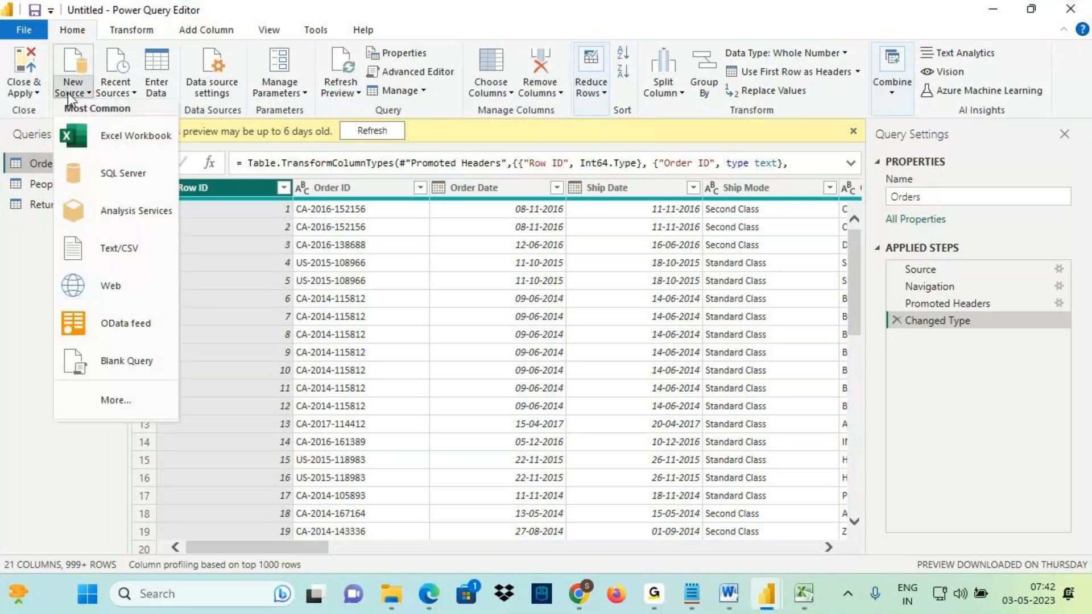
{"action": "left_click", "coordinate": [114, 176]}
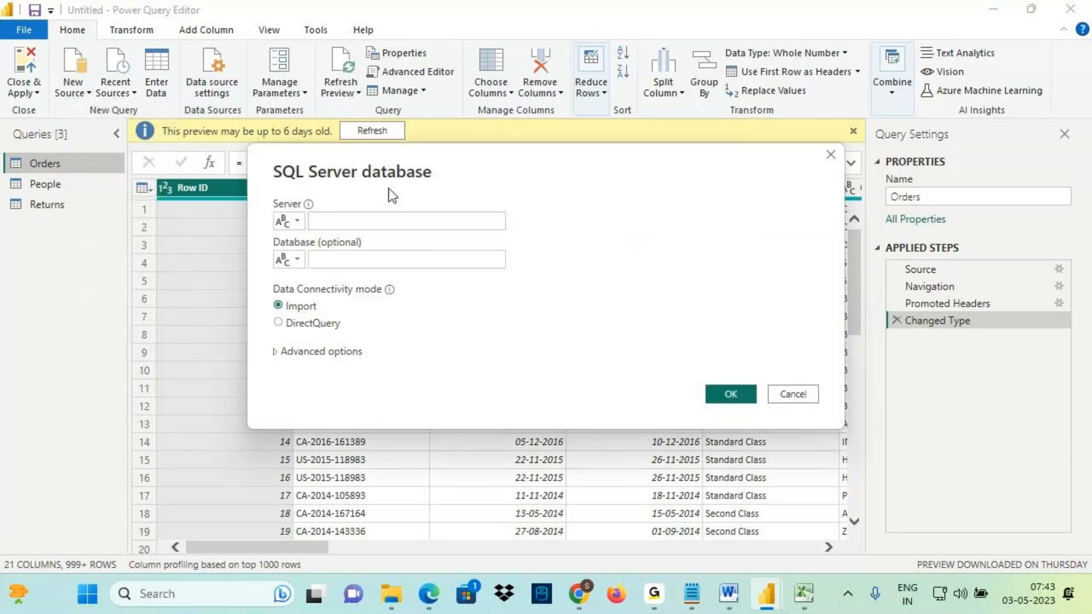
Underline the dialog title and the Server and Database fields in red, circle both field labels, and draw arrows to both fields.
{"action": "left_click_drag", "start_coordinate": [311, 229], "coordinate": [370, 223]}
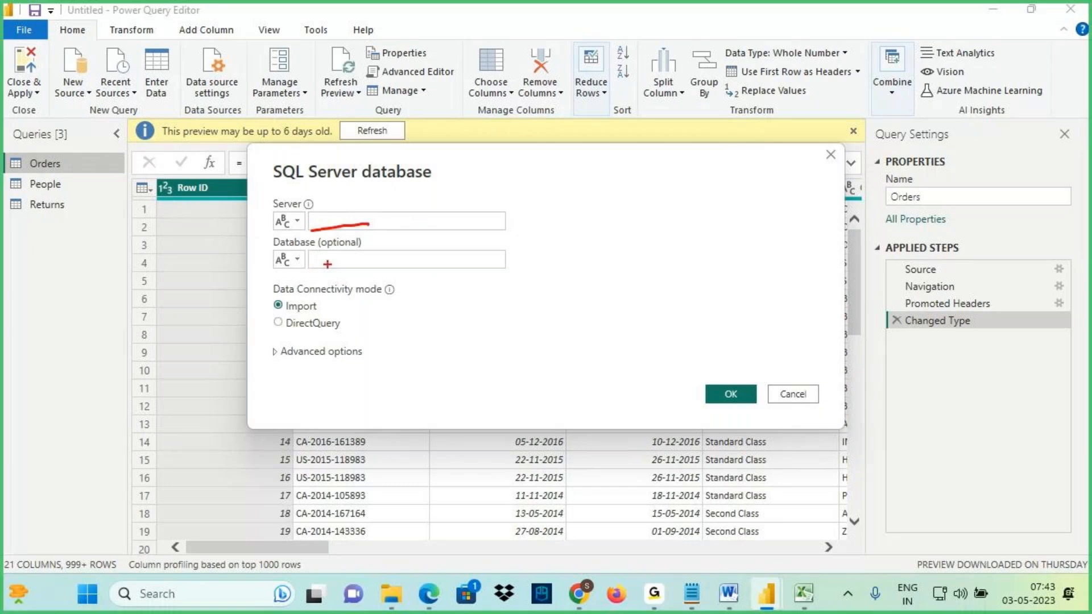
{"action": "left_click_drag", "start_coordinate": [312, 265], "coordinate": [373, 266]}
{"action": "mouse_move", "coordinate": [268, 212]}
{"action": "left_mouse_down"}
{"action": "mouse_move", "coordinate": [255, 200]}
{"action": "mouse_move", "coordinate": [287, 212]}
{"action": "mouse_move", "coordinate": [298, 248]}
{"action": "mouse_move", "coordinate": [278, 230]}
{"action": "left_mouse_up"}
{"action": "left_click_drag", "start_coordinate": [374, 180], "coordinate": [371, 206]}
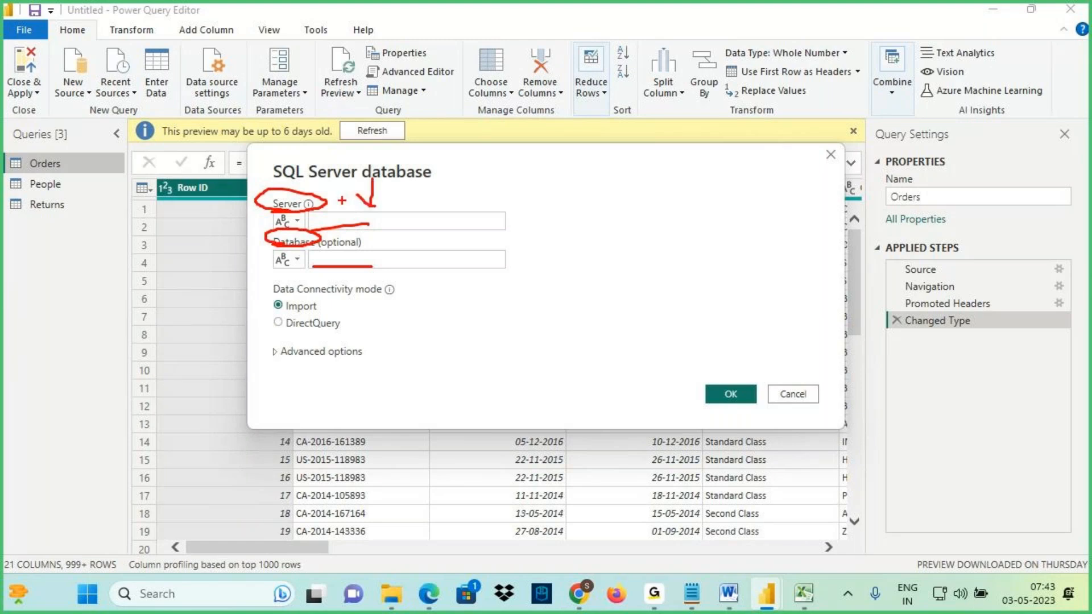
{"action": "left_click_drag", "start_coordinate": [269, 181], "coordinate": [433, 180]}
{"action": "left_click_drag", "start_coordinate": [371, 211], "coordinate": [394, 198]}
{"action": "left_click_drag", "start_coordinate": [430, 298], "coordinate": [430, 265]}
{"action": "left_click_drag", "start_coordinate": [431, 265], "coordinate": [460, 295]}
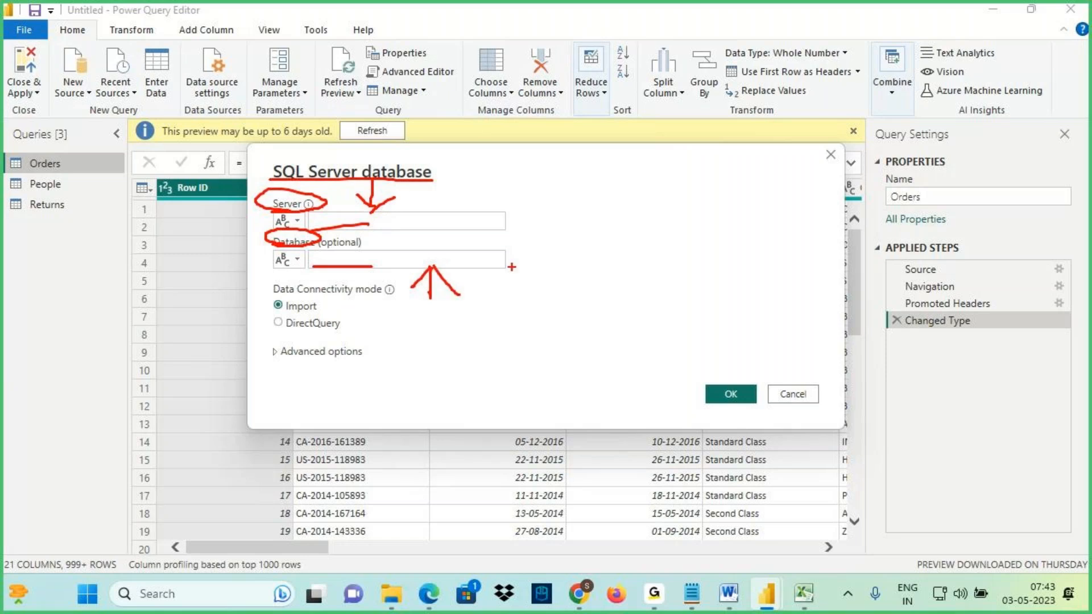
Write and underline "Comp" in red beside the SQL Server database title, and clear the annotations.
{"action": "left_click_drag", "start_coordinate": [535, 123], "coordinate": [512, 173]}
{"action": "mouse_move", "coordinate": [519, 158]}
{"action": "left_mouse_down"}
{"action": "mouse_move", "coordinate": [562, 149]}
{"action": "mouse_move", "coordinate": [568, 166]}
{"action": "left_mouse_up"}
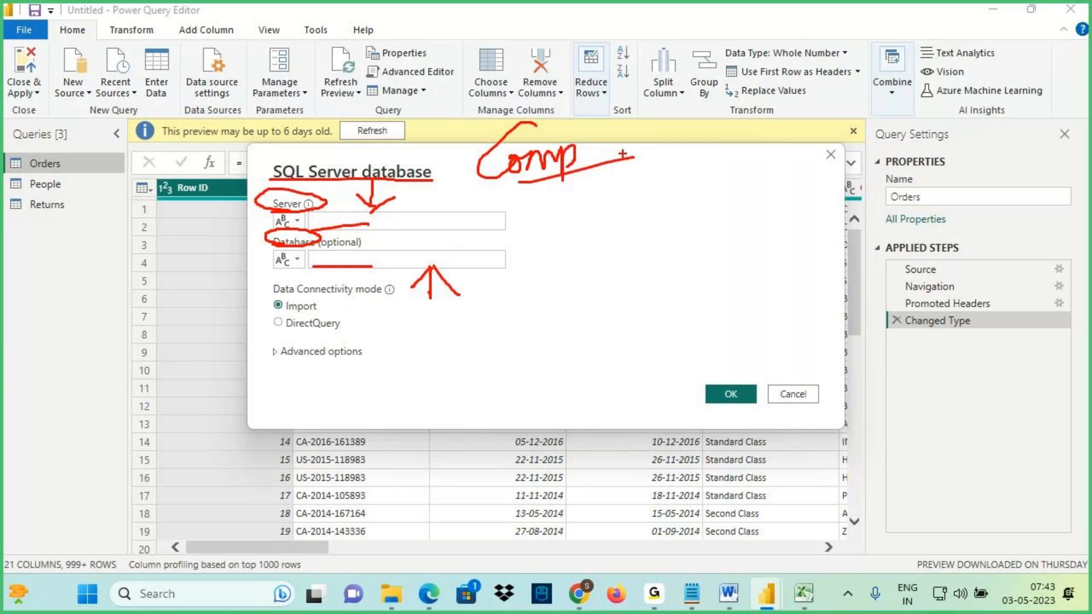
{"action": "key", "text": "Escape"}
{"action": "left_click", "coordinate": [1090, 612]}
{"action": "double_click", "coordinate": [934, 216]}
{"action": "left_click_drag", "start_coordinate": [283, 79], "coordinate": [9, 117]}
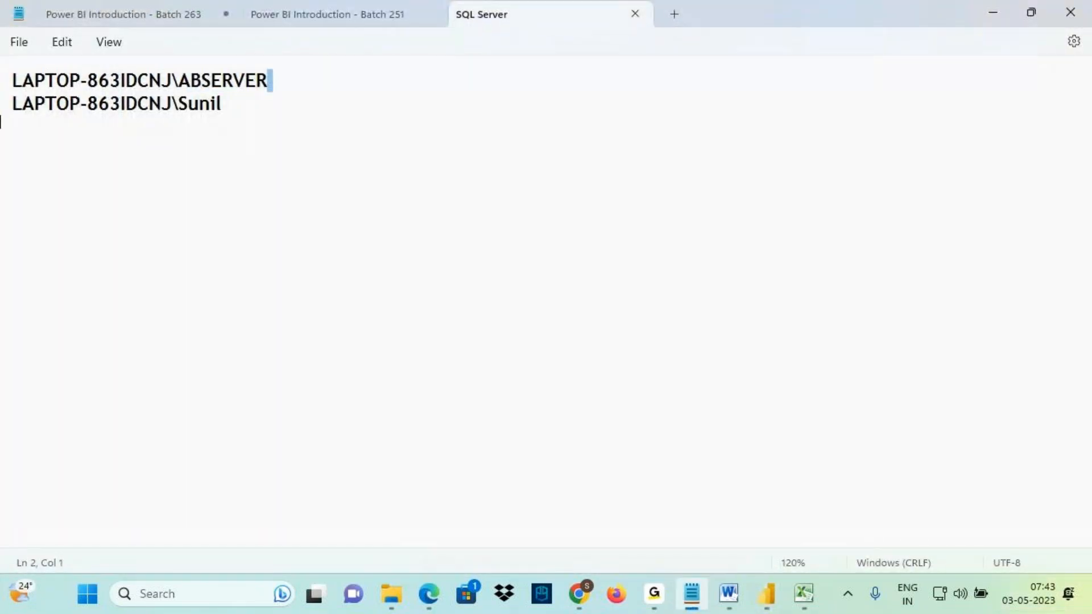
{"action": "mouse_move", "coordinate": [761, 602]}
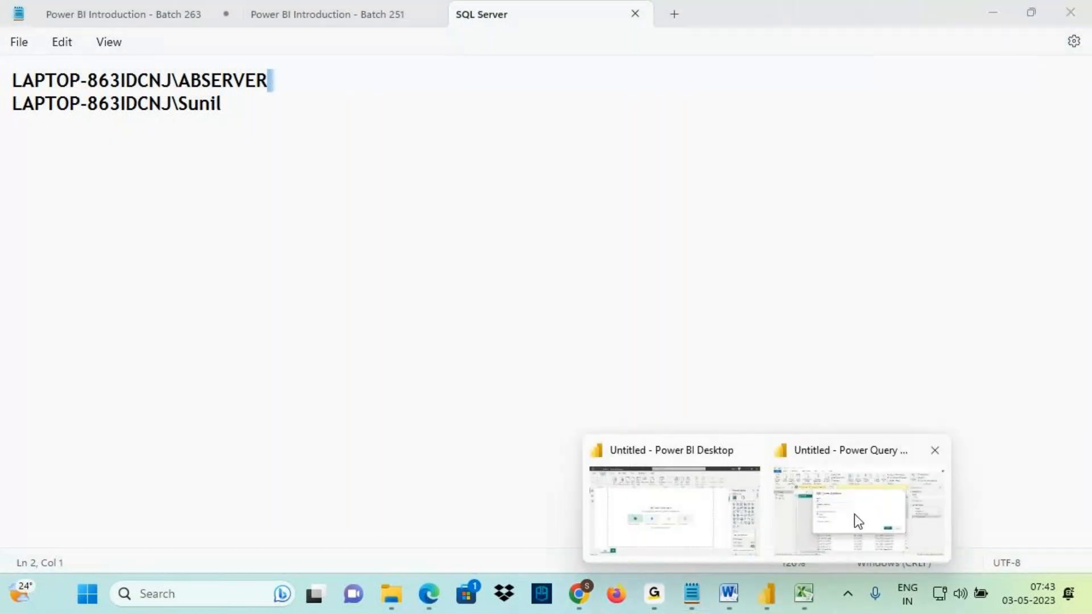
{"action": "left_click", "coordinate": [854, 514]}
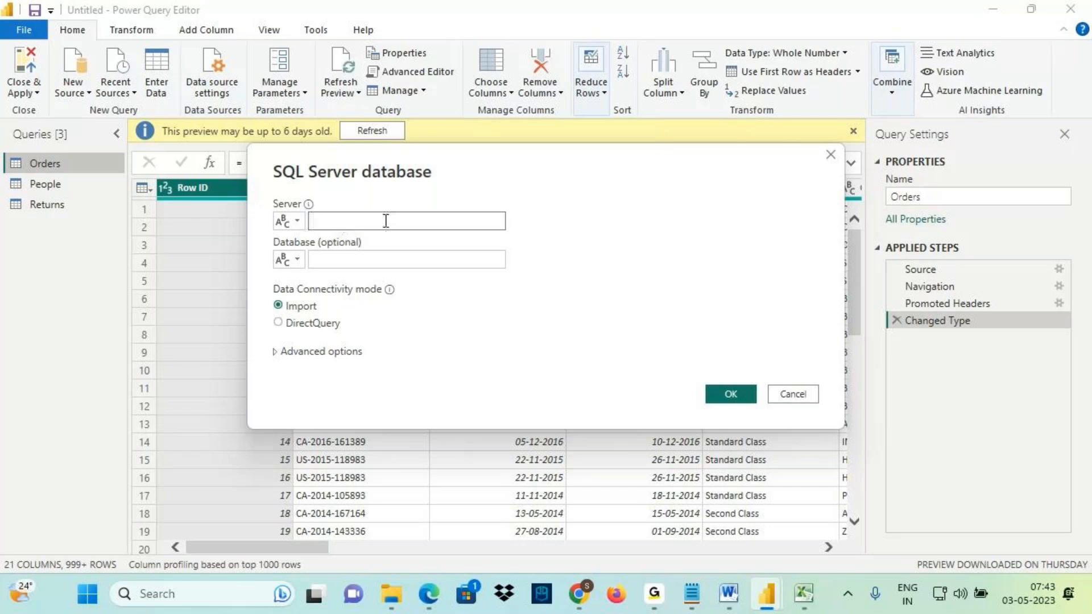
Switch to the SQL Server note in Notepad and copy the first server name, LAPTOP-863IDCNJ\ABSERVER.
{"action": "left_click", "coordinate": [692, 594]}
{"action": "left_click", "coordinate": [272, 76]}
{"action": "left_click_drag", "start_coordinate": [272, 76], "coordinate": [10, 80]}
{"action": "key", "text": "ctrl+c"}
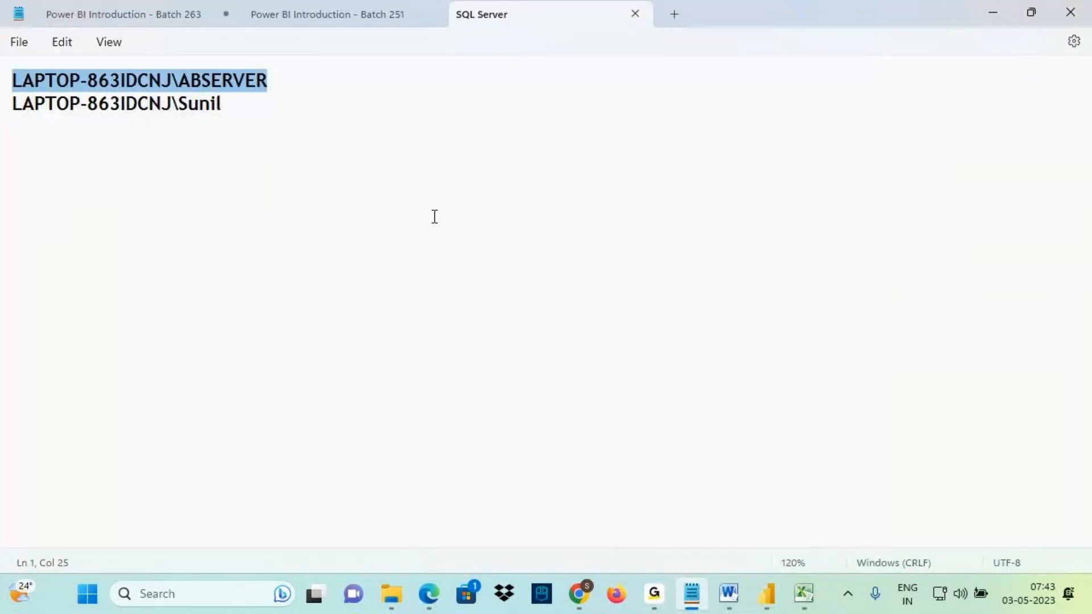
Switch back to Power Query Editor and paste LAPTOP-863IDCNJ\ABSERVER as the server in the SQL Server database dialog.
{"action": "mouse_move", "coordinate": [767, 594]}
{"action": "left_click", "coordinate": [827, 511]}
{"action": "left_click", "coordinate": [319, 219]}
{"action": "key", "text": "ctrl+v"}
{"action": "left_click", "coordinate": [329, 254]}
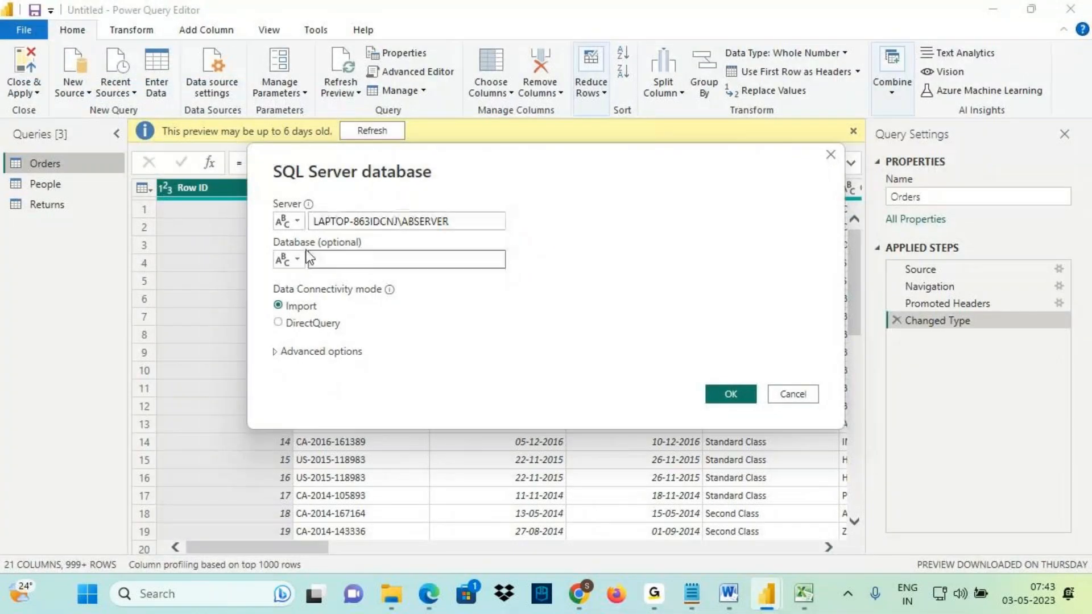
Underline "optional", box the server name in red, and draw arrows from it to handwritten D1, D2 and D3 with dots below.
{"action": "left_click_drag", "start_coordinate": [316, 251], "coordinate": [379, 250]}
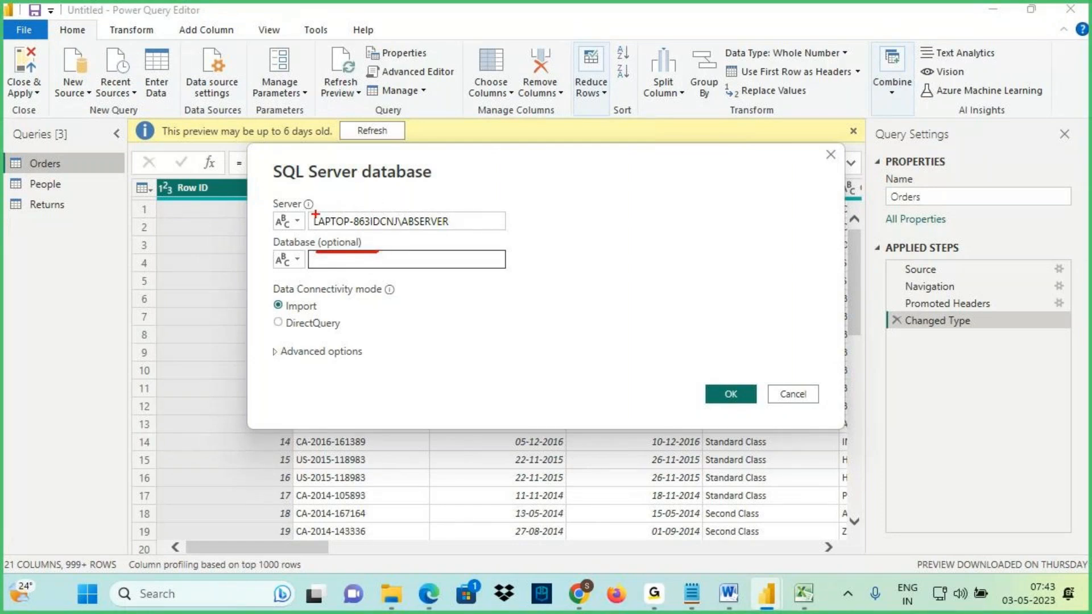
{"action": "mouse_move", "coordinate": [312, 214]}
{"action": "left_mouse_down"}
{"action": "mouse_move", "coordinate": [349, 229]}
{"action": "mouse_move", "coordinate": [460, 233]}
{"action": "left_mouse_up"}
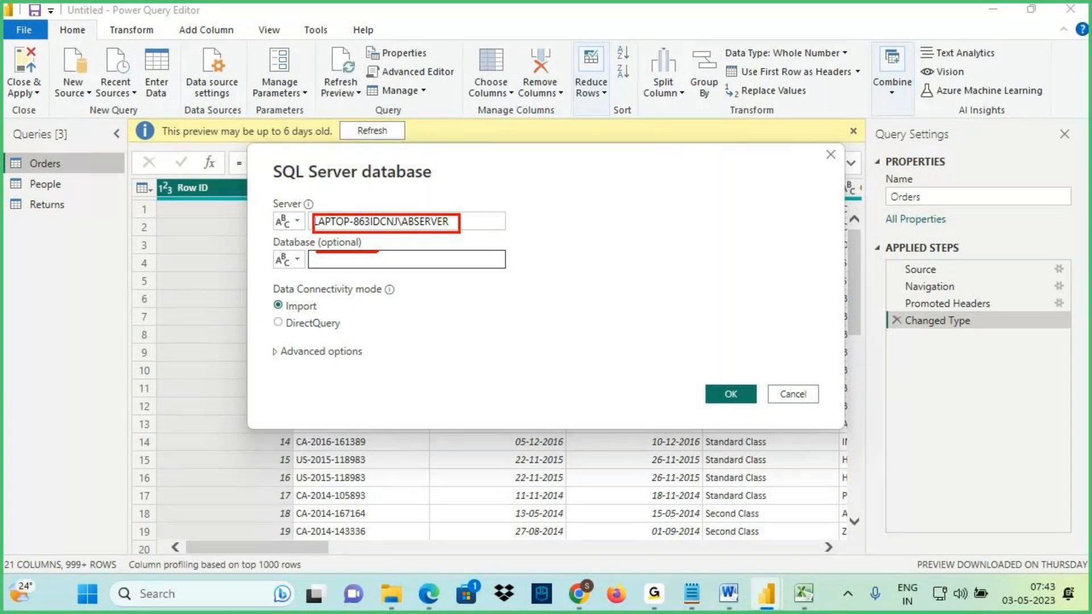
{"action": "mouse_move", "coordinate": [315, 226]}
{"action": "left_mouse_down"}
{"action": "mouse_move", "coordinate": [452, 228]}
{"action": "mouse_move", "coordinate": [510, 166]}
{"action": "left_mouse_up"}
{"action": "mouse_move", "coordinate": [543, 139]}
{"action": "left_mouse_down"}
{"action": "mouse_move", "coordinate": [546, 170]}
{"action": "mouse_move", "coordinate": [560, 151]}
{"action": "mouse_move", "coordinate": [584, 171]}
{"action": "left_mouse_up"}
{"action": "mouse_move", "coordinate": [469, 203]}
{"action": "left_mouse_down"}
{"action": "mouse_move", "coordinate": [540, 203]}
{"action": "mouse_move", "coordinate": [562, 216]}
{"action": "left_mouse_up"}
{"action": "mouse_move", "coordinate": [557, 192]}
{"action": "left_mouse_down"}
{"action": "mouse_move", "coordinate": [571, 201]}
{"action": "mouse_move", "coordinate": [561, 217]}
{"action": "mouse_move", "coordinate": [613, 212]}
{"action": "left_mouse_up"}
{"action": "left_click_drag", "start_coordinate": [465, 206], "coordinate": [562, 249]}
{"action": "left_click_drag", "start_coordinate": [550, 239], "coordinate": [552, 252]}
{"action": "mouse_move", "coordinate": [578, 233]}
{"action": "left_mouse_down"}
{"action": "mouse_move", "coordinate": [577, 264]}
{"action": "mouse_move", "coordinate": [614, 249]}
{"action": "mouse_move", "coordinate": [602, 262]}
{"action": "left_mouse_up"}
{"action": "left_click_drag", "start_coordinate": [606, 302], "coordinate": [605, 310]}
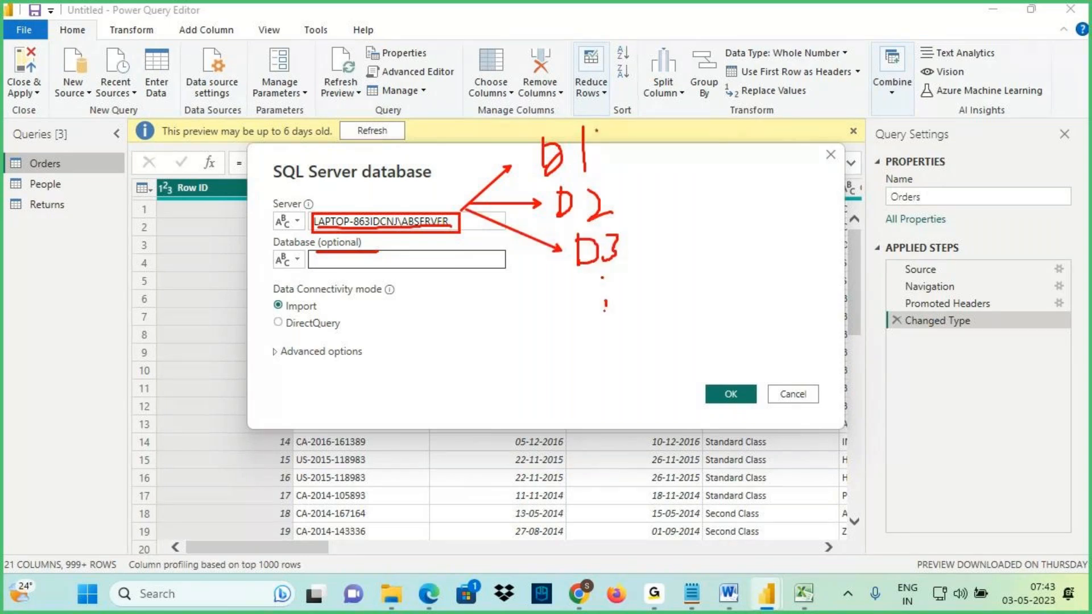
Circle D1 and draw red arrows from it to handwritten T1, T2 and T3, followed by dots.
{"action": "left_click_drag", "start_coordinate": [592, 121], "coordinate": [623, 75]}
{"action": "mouse_move", "coordinate": [645, 57]}
{"action": "left_mouse_down"}
{"action": "mouse_move", "coordinate": [642, 76]}
{"action": "mouse_move", "coordinate": [654, 55]}
{"action": "mouse_move", "coordinate": [654, 74]}
{"action": "left_mouse_up"}
{"action": "mouse_move", "coordinate": [637, 128]}
{"action": "left_mouse_down"}
{"action": "mouse_move", "coordinate": [658, 118]}
{"action": "mouse_move", "coordinate": [615, 138]}
{"action": "left_mouse_up"}
{"action": "left_click_drag", "start_coordinate": [674, 104], "coordinate": [671, 126]}
{"action": "left_click_drag", "start_coordinate": [664, 109], "coordinate": [688, 102]}
{"action": "left_click_drag", "start_coordinate": [701, 96], "coordinate": [742, 111]}
{"action": "left_click_drag", "start_coordinate": [691, 170], "coordinate": [607, 151]}
{"action": "mouse_move", "coordinate": [716, 143]}
{"action": "left_mouse_down"}
{"action": "mouse_move", "coordinate": [719, 154]}
{"action": "mouse_move", "coordinate": [729, 134]}
{"action": "left_mouse_up"}
{"action": "mouse_move", "coordinate": [735, 131]}
{"action": "left_mouse_down"}
{"action": "mouse_move", "coordinate": [749, 143]}
{"action": "mouse_move", "coordinate": [721, 161]}
{"action": "left_mouse_up"}
{"action": "left_click_drag", "start_coordinate": [630, 52], "coordinate": [634, 58]}
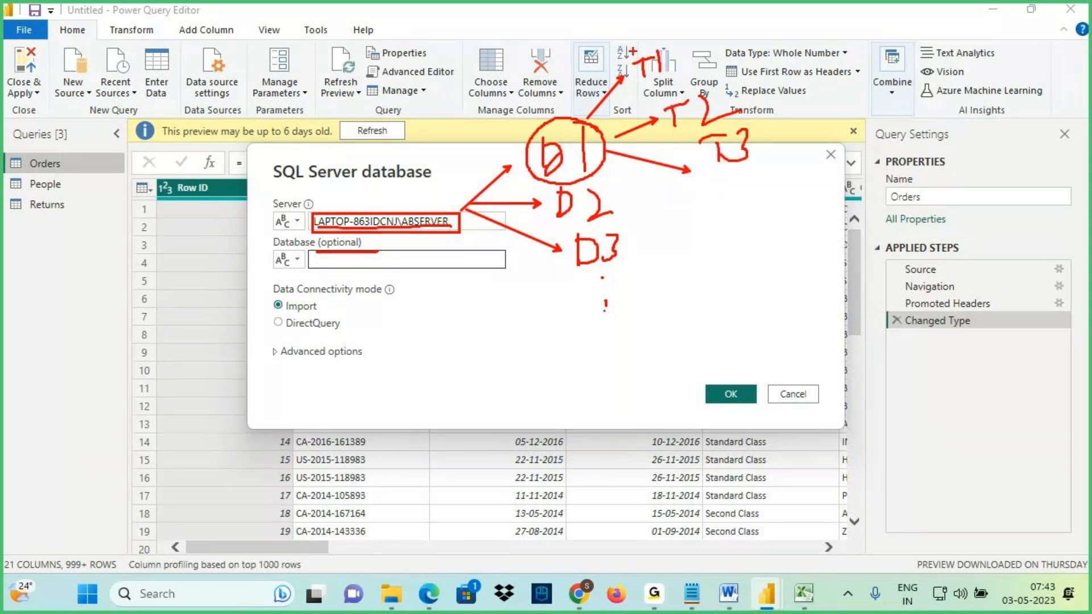
{"action": "left_click_drag", "start_coordinate": [760, 186], "coordinate": [760, 196]}
{"action": "left_click", "coordinate": [761, 199]}
Box and underline the Database field in red, circle T1 to T3, and add arrows to the Server and Database fields.
{"action": "left_click_drag", "start_coordinate": [308, 250], "coordinate": [413, 276]}
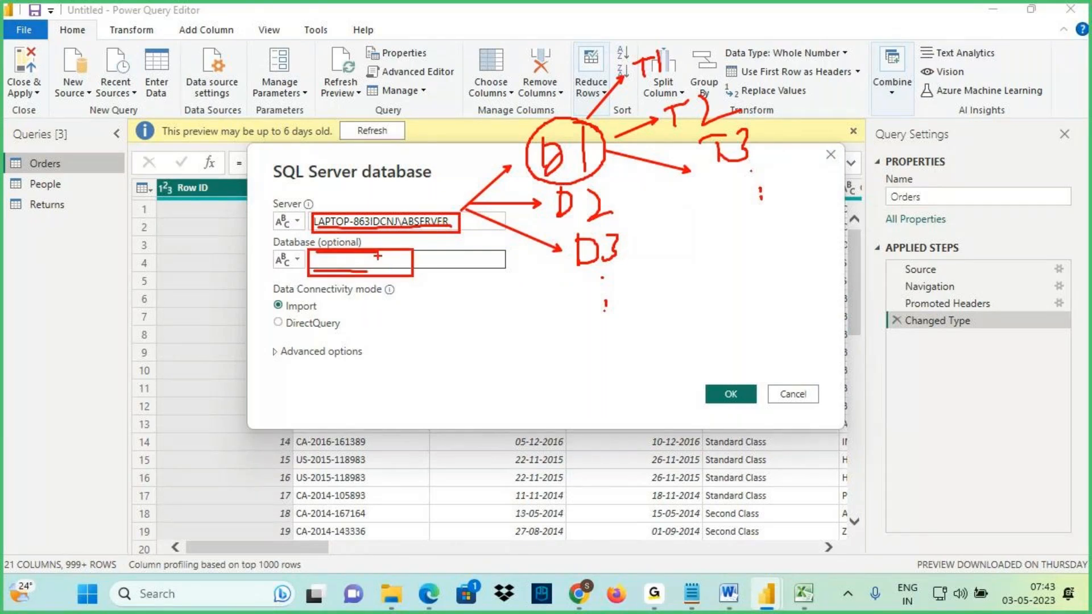
{"action": "left_click_drag", "start_coordinate": [310, 274], "coordinate": [365, 275]}
{"action": "mouse_move", "coordinate": [680, 39]}
{"action": "left_mouse_down"}
{"action": "mouse_move", "coordinate": [638, 34]}
{"action": "mouse_move", "coordinate": [624, 64]}
{"action": "mouse_move", "coordinate": [762, 184]}
{"action": "mouse_move", "coordinate": [668, 37]}
{"action": "left_mouse_up"}
{"action": "mouse_move", "coordinate": [376, 178]}
{"action": "left_mouse_down"}
{"action": "mouse_move", "coordinate": [378, 210]}
{"action": "mouse_move", "coordinate": [390, 190]}
{"action": "left_mouse_up"}
{"action": "mouse_move", "coordinate": [370, 269]}
{"action": "left_mouse_down"}
{"action": "mouse_move", "coordinate": [373, 305]}
{"action": "mouse_move", "coordinate": [370, 268]}
{"action": "mouse_move", "coordinate": [409, 290]}
{"action": "left_mouse_up"}
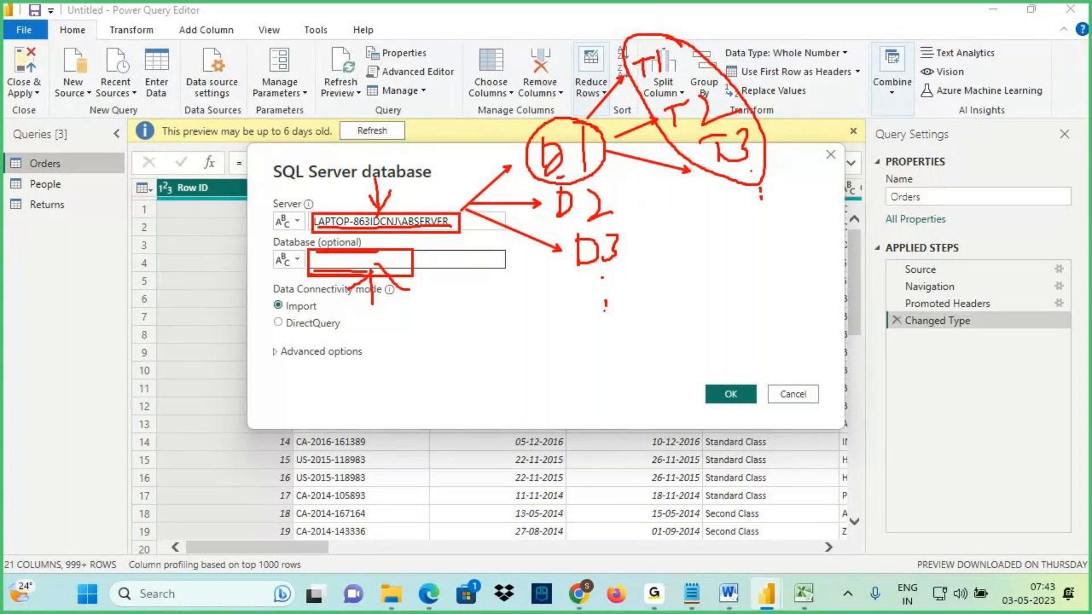
Emphasize D1, the tables and the Database label with red marks, circle D1 to D3 together, and clear the annotations.
{"action": "left_click_drag", "start_coordinate": [563, 177], "coordinate": [594, 165]}
{"action": "mouse_move", "coordinate": [703, 37]}
{"action": "left_mouse_down"}
{"action": "mouse_move", "coordinate": [692, 56]}
{"action": "mouse_move", "coordinate": [662, 52]}
{"action": "left_mouse_up"}
{"action": "left_click_drag", "start_coordinate": [315, 228], "coordinate": [439, 229]}
{"action": "left_click_drag", "start_coordinate": [517, 66], "coordinate": [542, 128]}
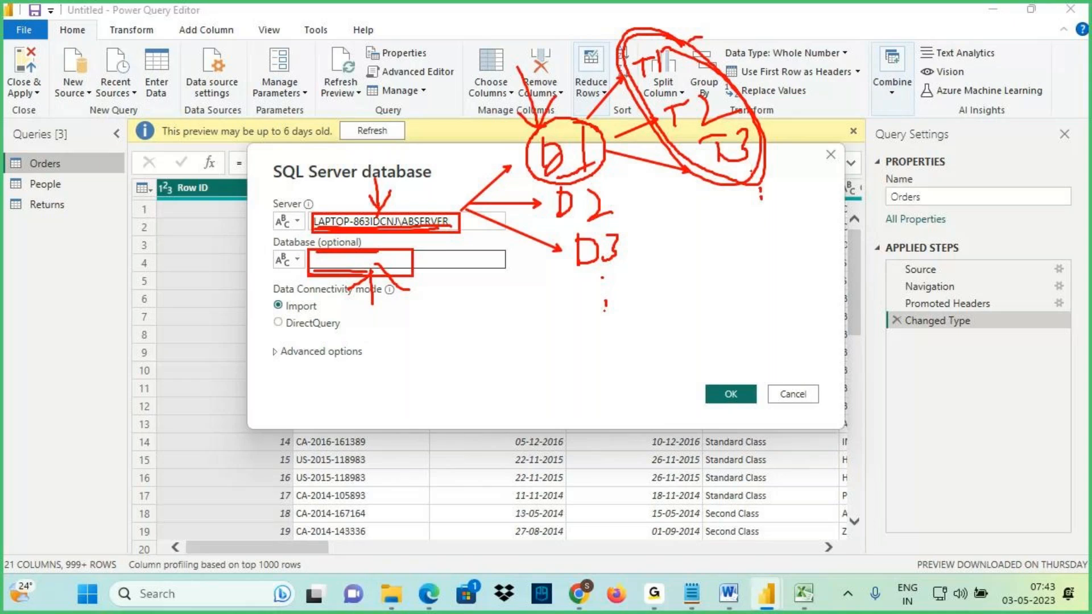
{"action": "left_click_drag", "start_coordinate": [279, 249], "coordinate": [331, 248]}
{"action": "left_click_drag", "start_coordinate": [591, 121], "coordinate": [604, 311]}
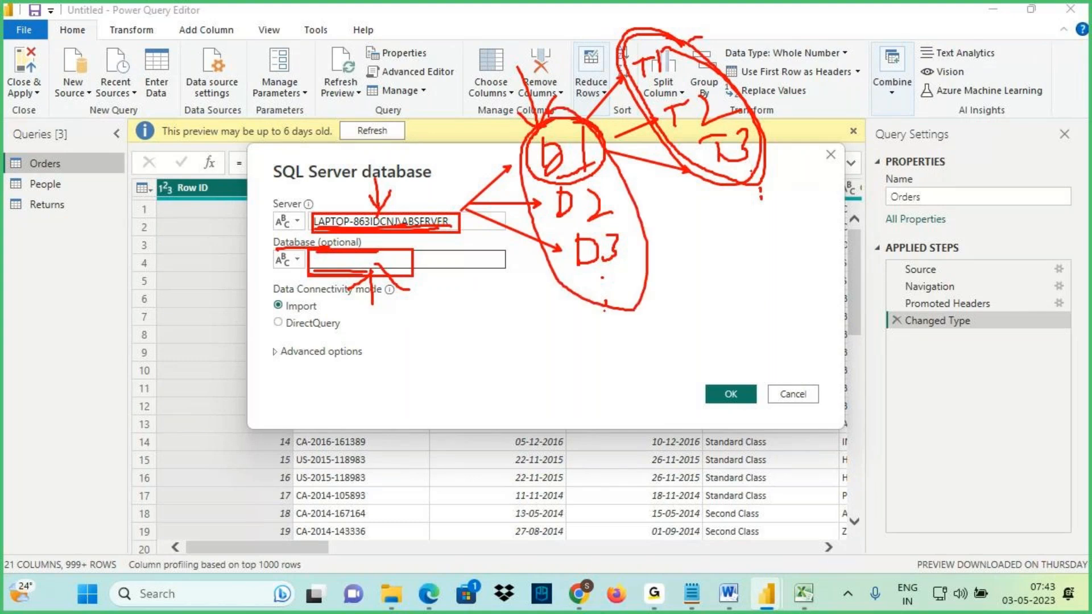
{"action": "key", "text": "Escape"}
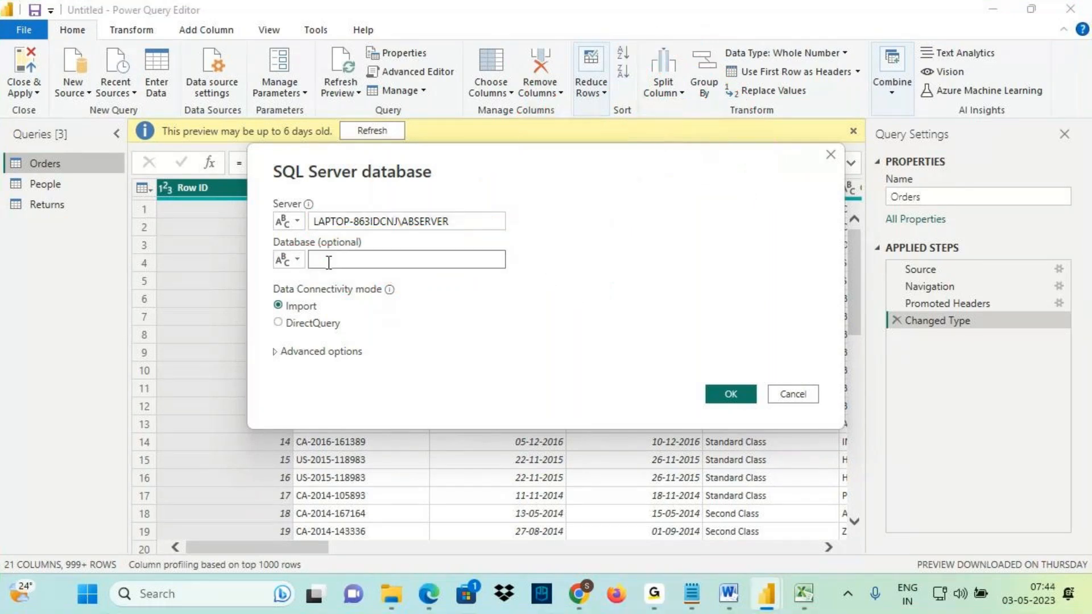
Submit the SQL Server details in Import mode with the database name left blank.
{"action": "left_click_drag", "start_coordinate": [319, 223], "coordinate": [444, 220]}
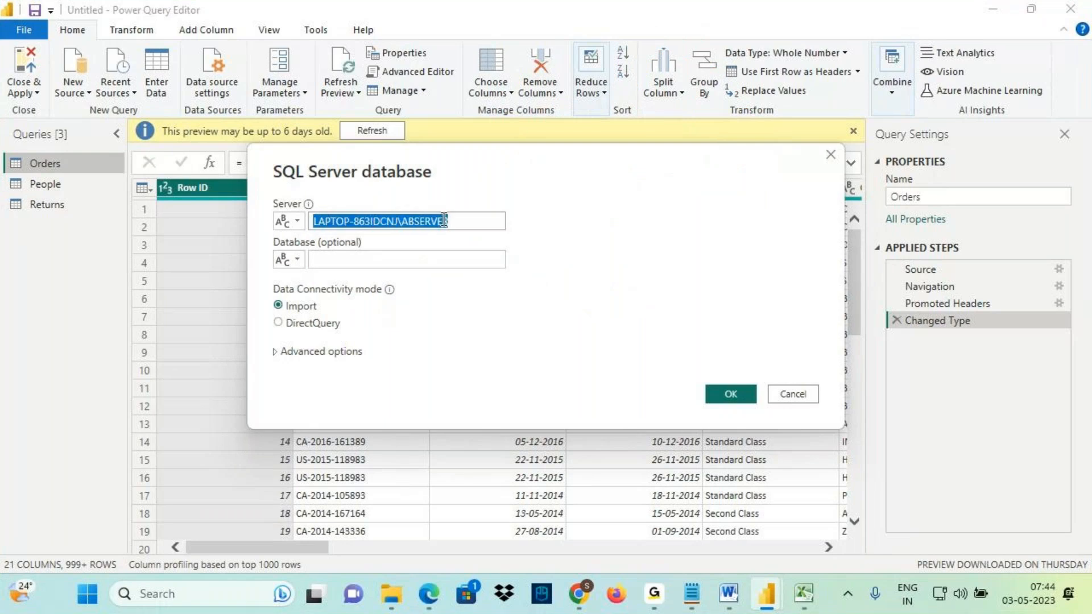
{"action": "left_click", "coordinate": [732, 393]}
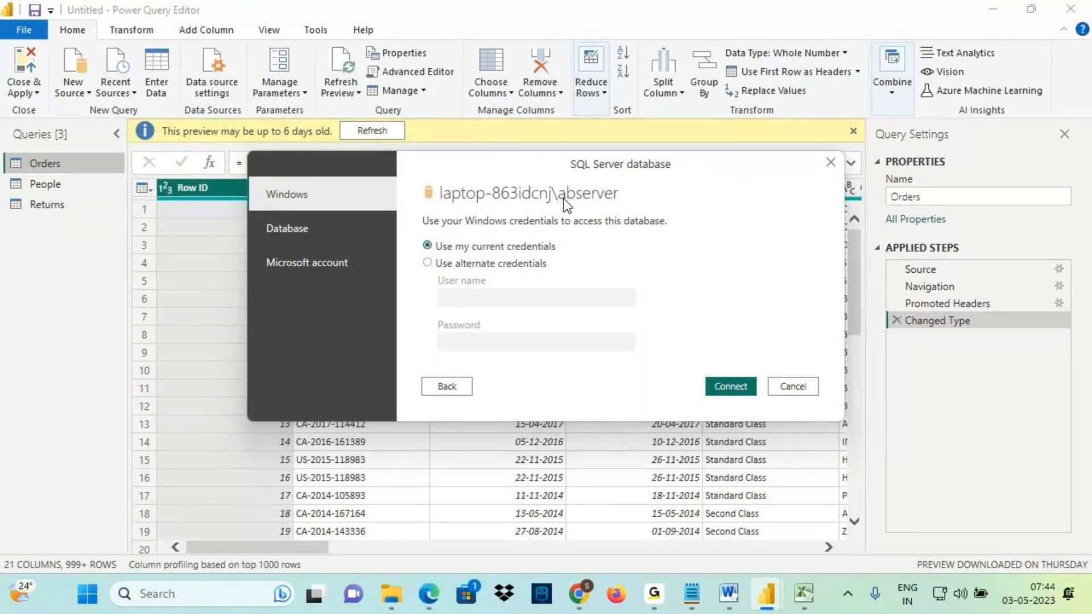
Review the Database, Windows and Microsoft account authentication options, and return to the Windows credentials.
{"action": "left_click", "coordinate": [330, 236]}
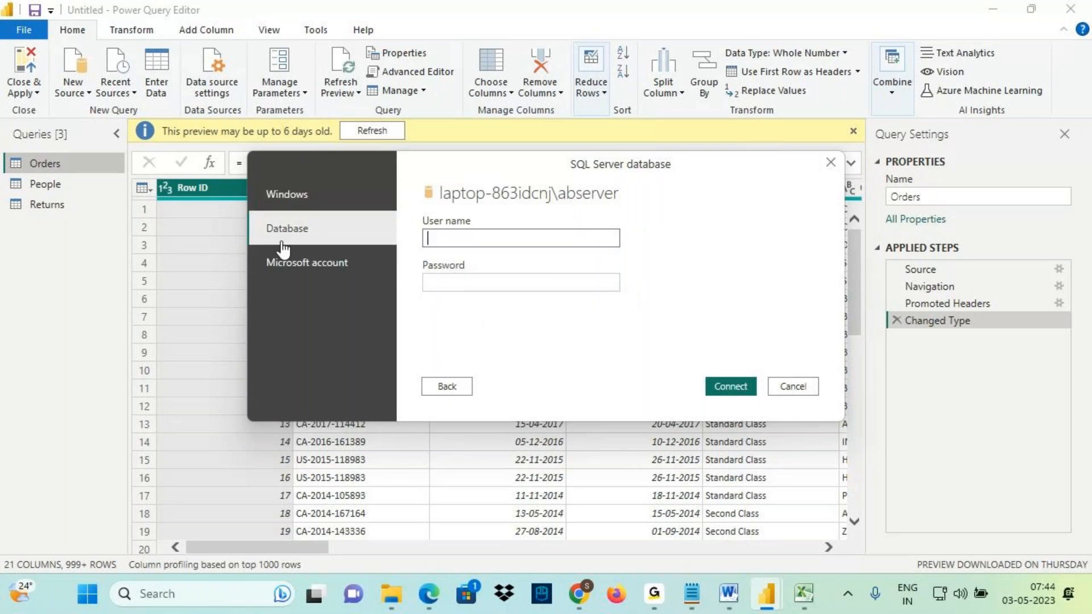
{"action": "left_click_drag", "start_coordinate": [259, 241], "coordinate": [318, 233]}
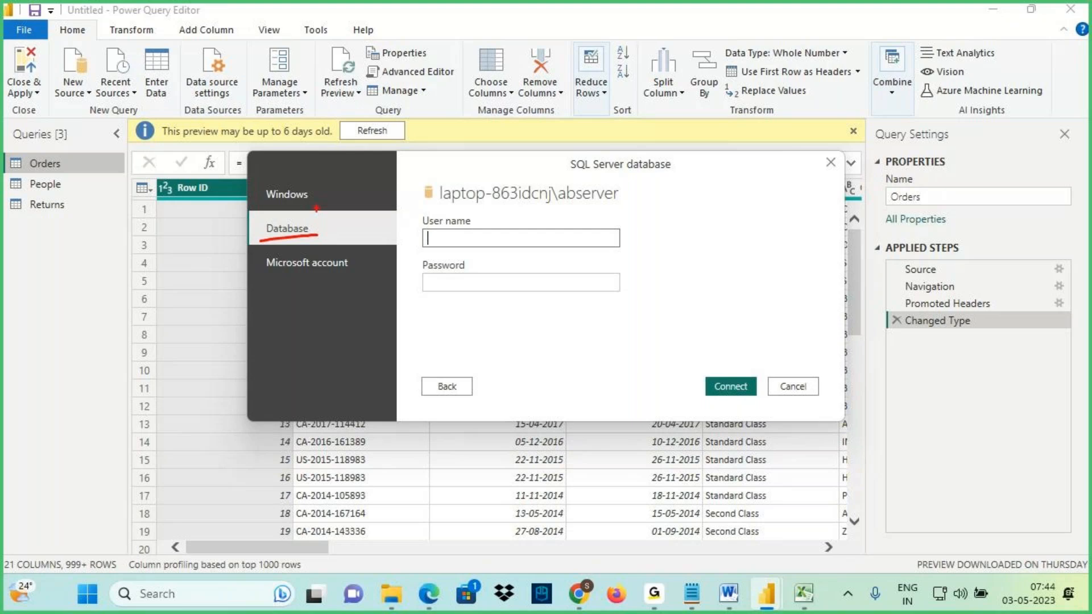
{"action": "key", "text": "Escape"}
{"action": "left_click", "coordinate": [300, 208]}
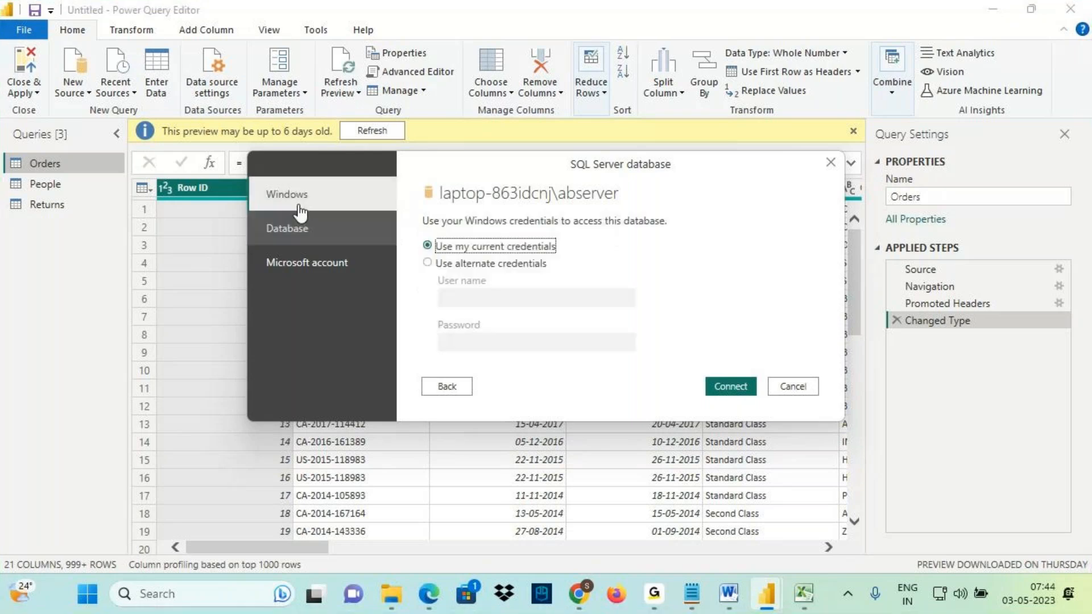
{"action": "left_click", "coordinate": [291, 265]}
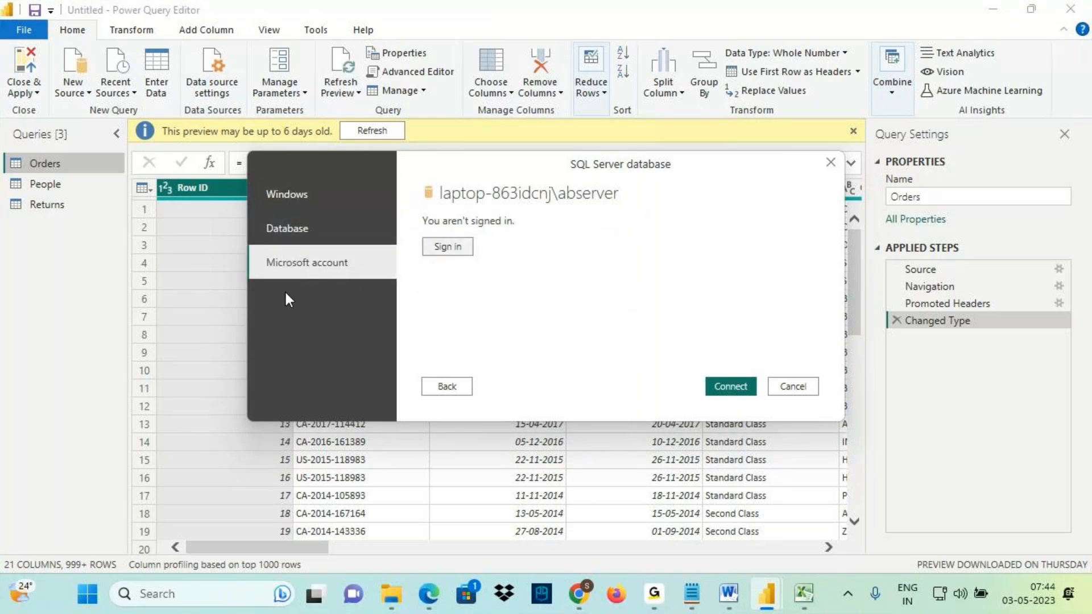
{"action": "left_click", "coordinate": [317, 208]}
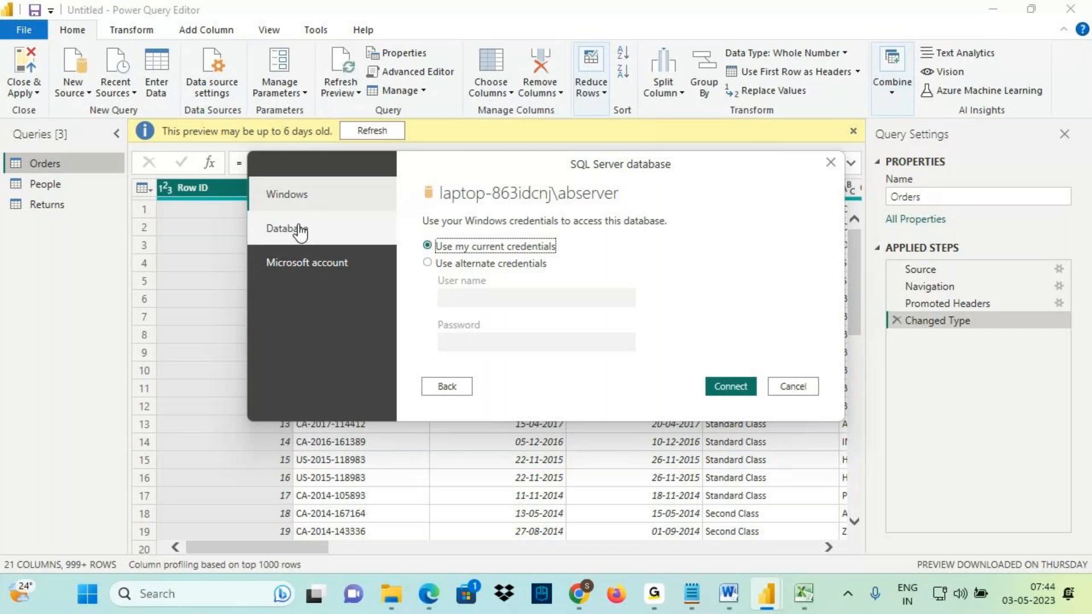
Circle Windows, box "Use my current credentials", underline Connect, User name and Password in red, and clear the annotations.
{"action": "mouse_move", "coordinate": [265, 203]}
{"action": "left_mouse_down"}
{"action": "mouse_move", "coordinate": [328, 202]}
{"action": "mouse_move", "coordinate": [329, 187]}
{"action": "mouse_move", "coordinate": [327, 206]}
{"action": "mouse_move", "coordinate": [306, 184]}
{"action": "left_mouse_up"}
{"action": "mouse_move", "coordinate": [306, 156]}
{"action": "left_mouse_down"}
{"action": "mouse_move", "coordinate": [306, 190]}
{"action": "mouse_move", "coordinate": [328, 169]}
{"action": "left_mouse_up"}
{"action": "mouse_move", "coordinate": [418, 236]}
{"action": "left_mouse_down"}
{"action": "mouse_move", "coordinate": [561, 255]}
{"action": "mouse_move", "coordinate": [624, 209]}
{"action": "left_mouse_up"}
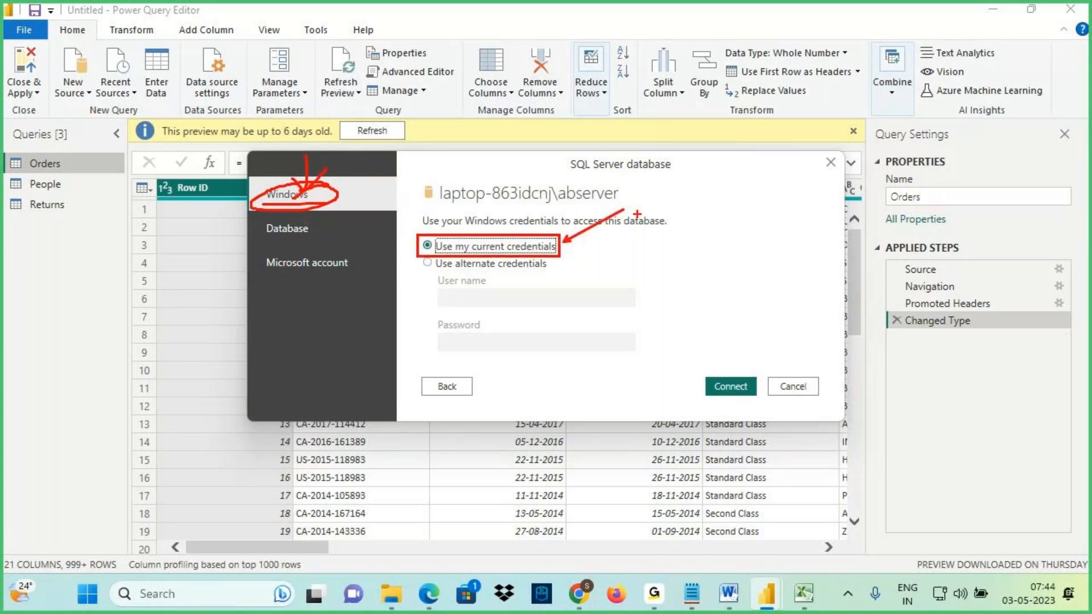
{"action": "left_click_drag", "start_coordinate": [455, 255], "coordinate": [554, 253]}
{"action": "left_click_drag", "start_coordinate": [715, 387], "coordinate": [760, 397]}
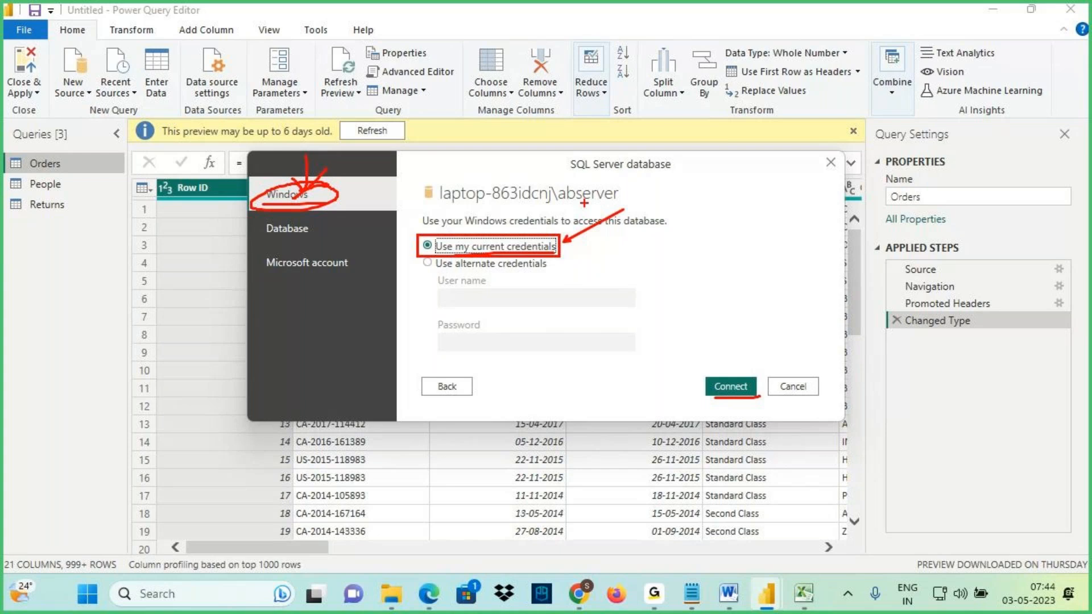
{"action": "left_click_drag", "start_coordinate": [438, 291], "coordinate": [507, 287]}
{"action": "left_click_drag", "start_coordinate": [437, 340], "coordinate": [496, 336]}
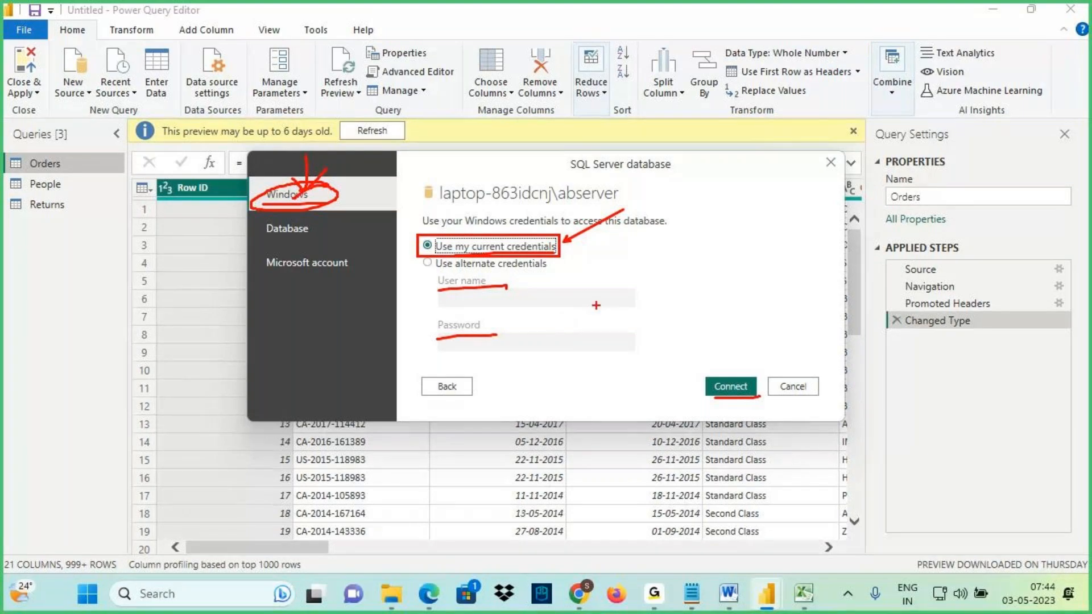
{"action": "key", "text": "Escape"}
Connect to the server with the current Windows credentials and accept the unencrypted connection.
{"action": "left_click", "coordinate": [732, 388]}
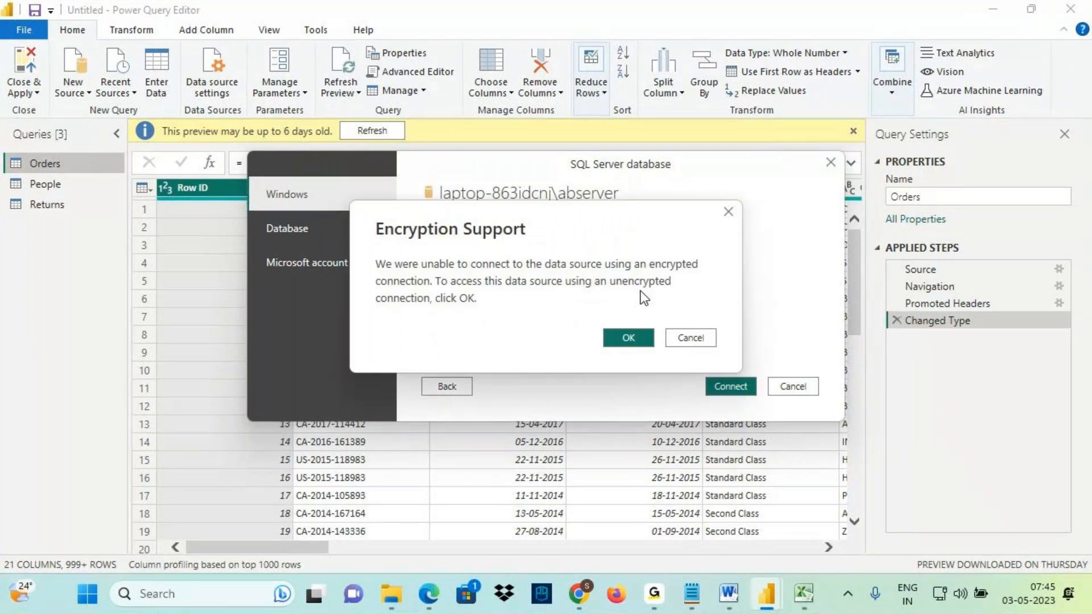
{"action": "left_click_drag", "start_coordinate": [384, 245], "coordinate": [472, 242]}
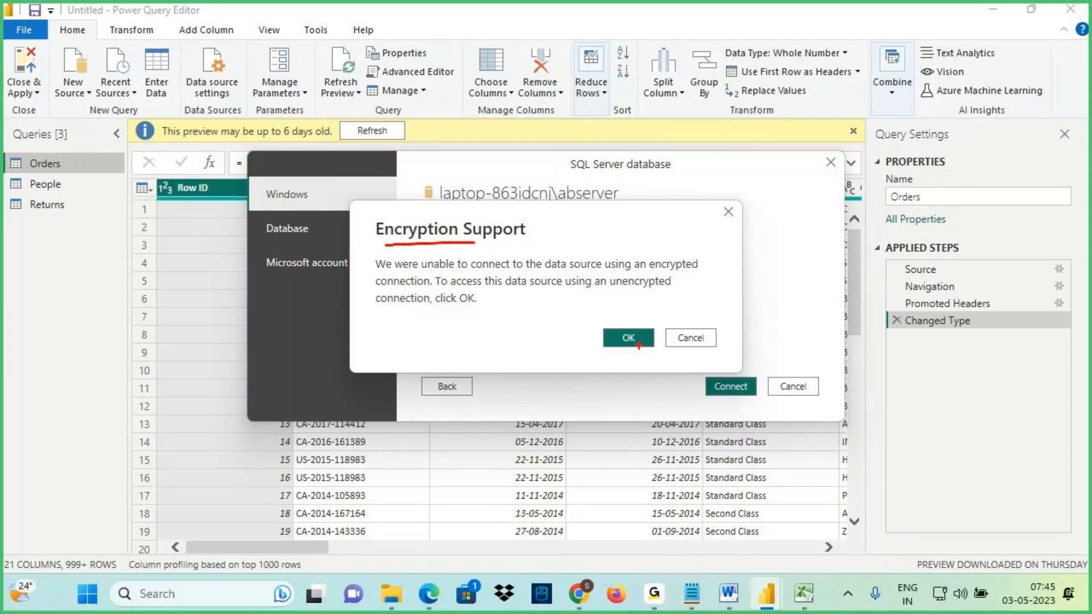
{"action": "key", "text": "Escape"}
{"action": "left_click", "coordinate": [638, 343]}
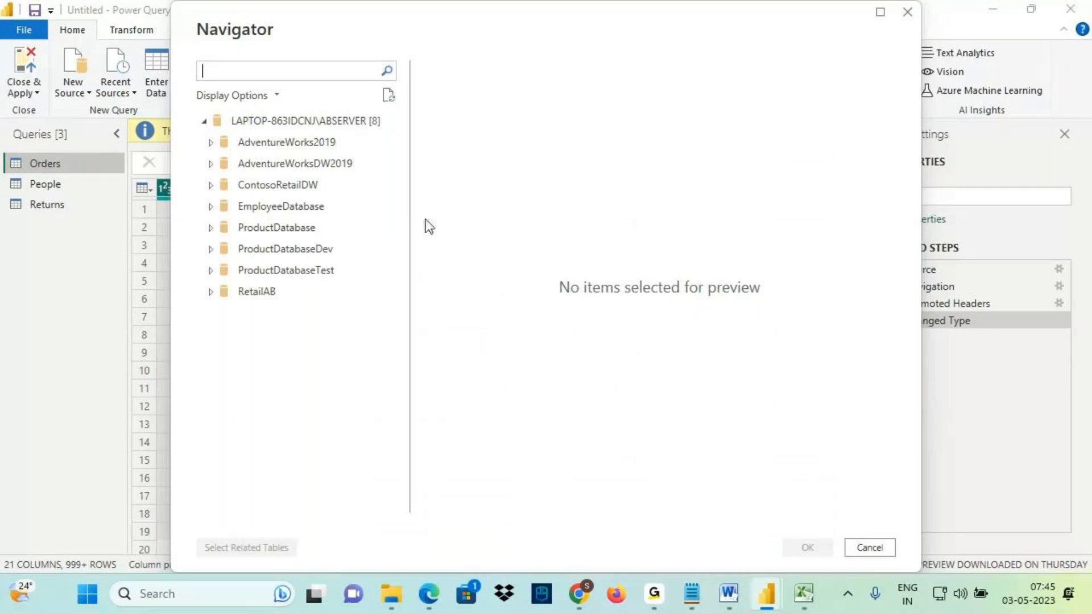
Box the server name in the Navigator in red, draw an arrow to its database count, and clear the annotations.
{"action": "key", "text": "ctrl+2"}
{"action": "mouse_move", "coordinate": [195, 110]}
{"action": "left_mouse_down"}
{"action": "mouse_move", "coordinate": [367, 128]}
{"action": "mouse_move", "coordinate": [375, 174]}
{"action": "left_mouse_up"}
{"action": "left_click_drag", "start_coordinate": [366, 129], "coordinate": [379, 129]}
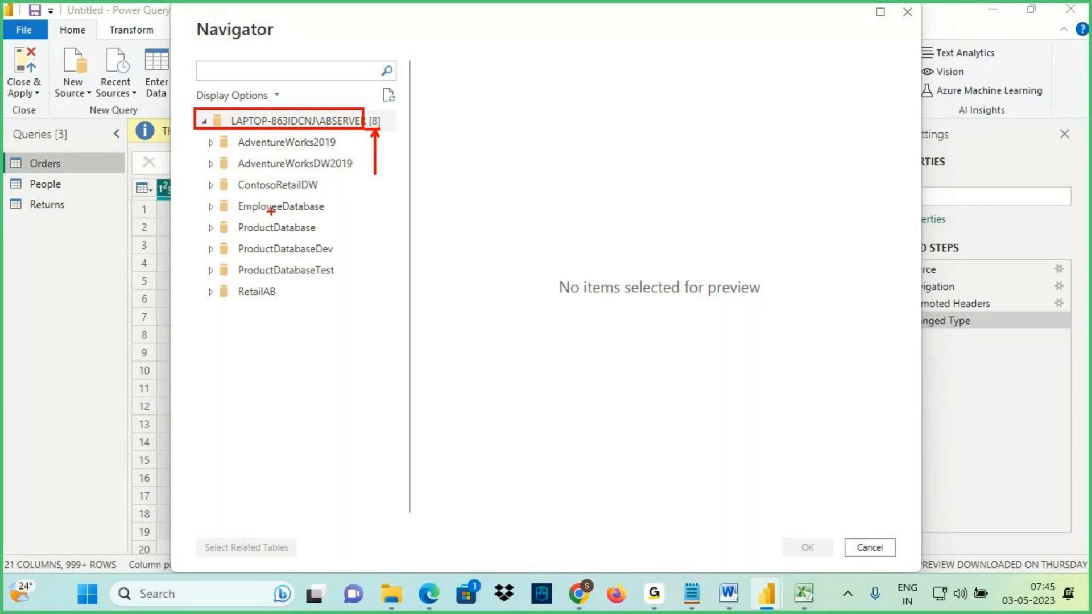
{"action": "key", "text": "Escape"}
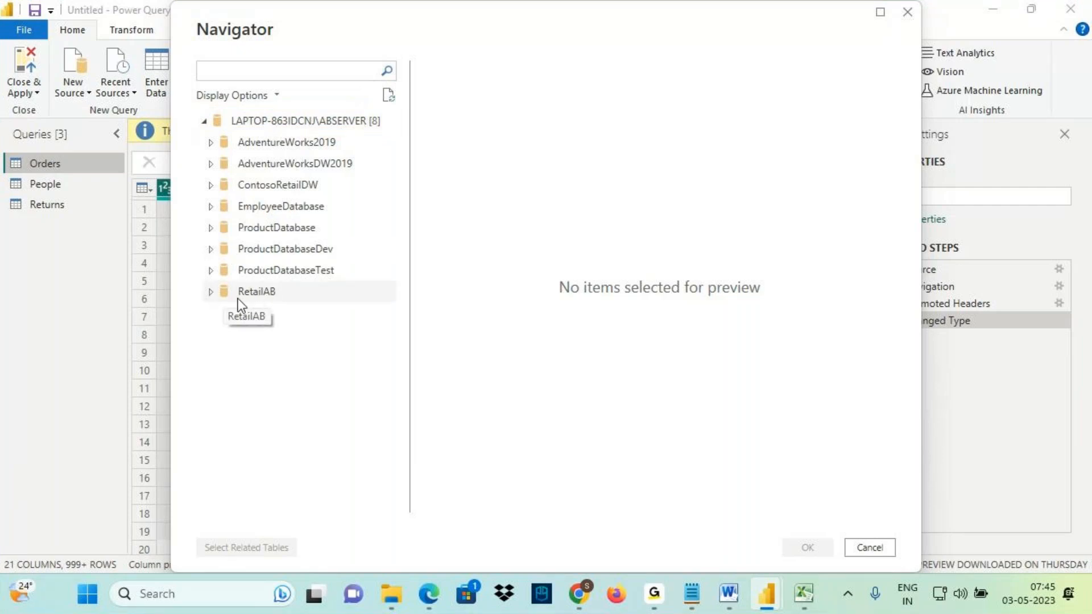
Expand the RetailAB database in the Navigator, circle its table count in red, and clear the annotation.
{"action": "left_click", "coordinate": [210, 291]}
{"action": "key", "text": "ctrl+2"}
{"action": "mouse_move", "coordinate": [276, 302]}
{"action": "left_mouse_down"}
{"action": "mouse_move", "coordinate": [316, 299]}
{"action": "mouse_move", "coordinate": [284, 304]}
{"action": "left_mouse_up"}
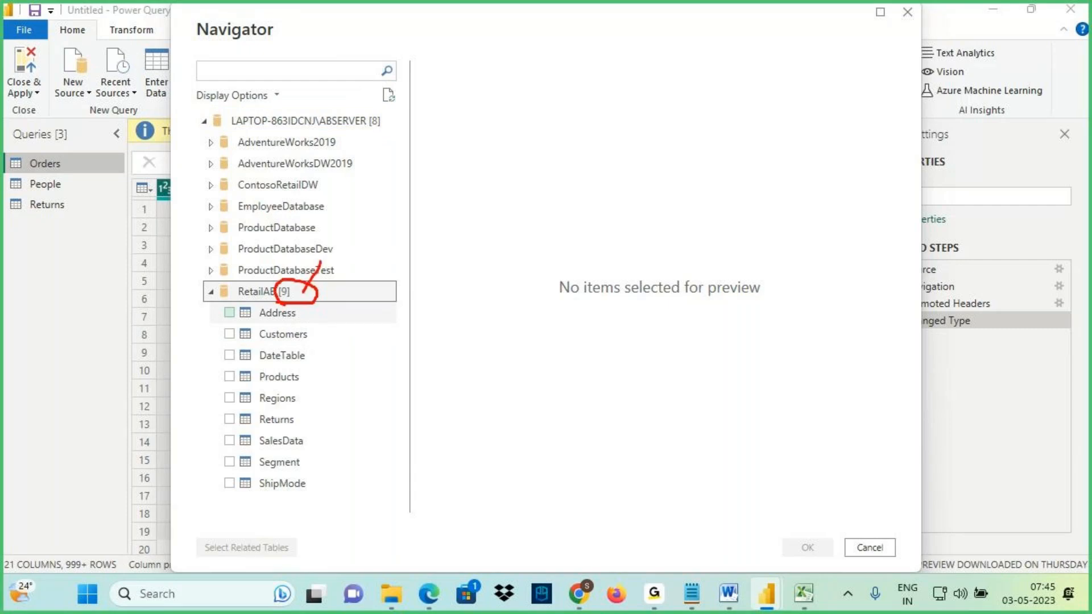
{"action": "key", "text": "Escape"}
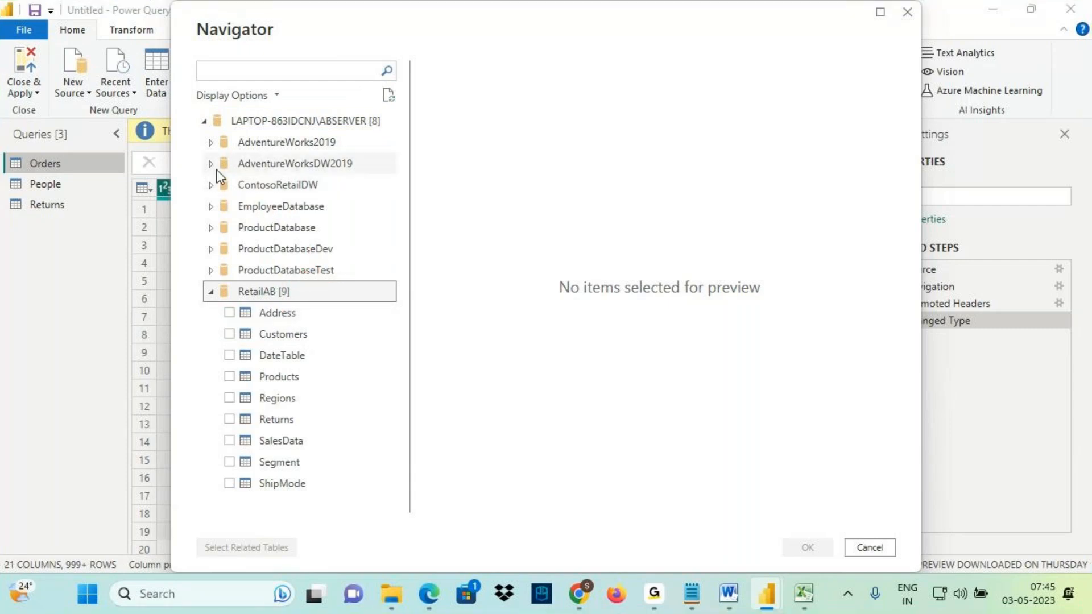
Expand the AdventureWorksDW2019 database, underline its table count in red, and clear the annotation.
{"action": "left_click", "coordinate": [210, 164]}
{"action": "key", "text": "ctrl+2"}
{"action": "left_click_drag", "start_coordinate": [345, 175], "coordinate": [379, 173]}
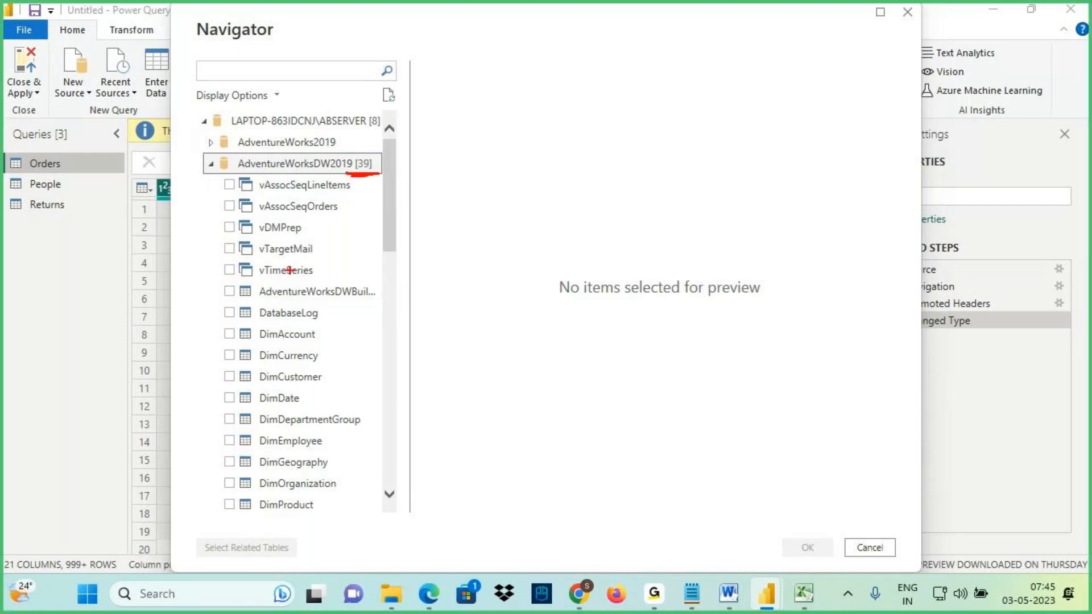
{"action": "key", "text": "Escape"}
Browse the AdventureWorksDW2019 tables, preview DimProductCategory and DimProductSubcategory, and collapse the database.
{"action": "scroll", "coordinate": [273, 337], "scroll_direction": "down", "scroll_amount": 3}
{"action": "left_click", "coordinate": [309, 346]}
{"action": "left_click", "coordinate": [310, 369]}
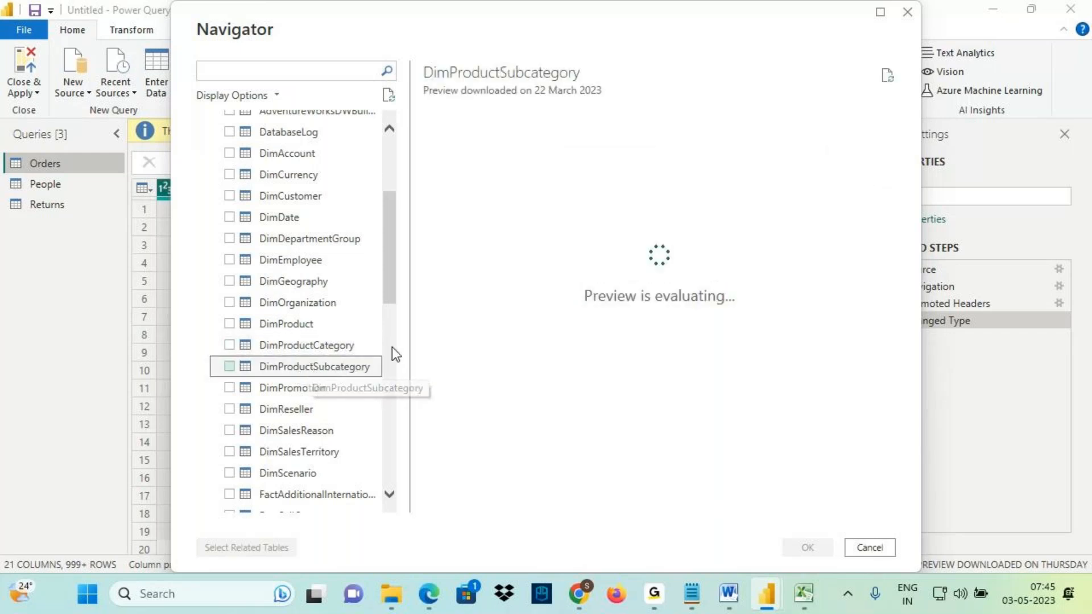
{"action": "left_click_drag", "start_coordinate": [540, 509], "coordinate": [330, 200]}
{"action": "scroll", "coordinate": [330, 200], "scroll_direction": "up", "scroll_amount": 3}
{"action": "left_click", "coordinate": [211, 164]}
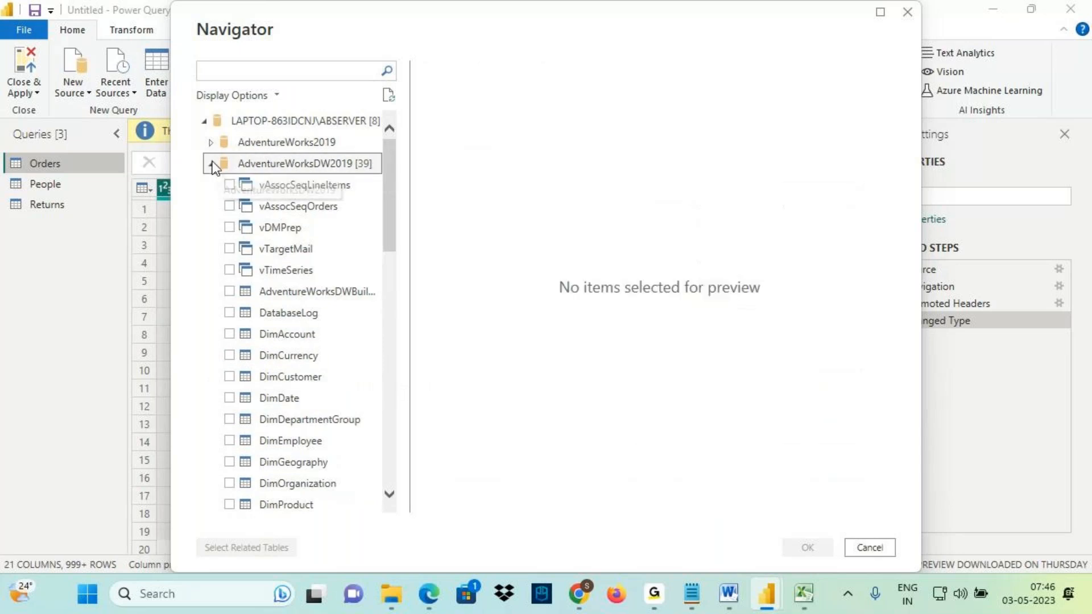
Expand AdventureWorks2019 to view its tables, and collapse both it and RetailAB.
{"action": "left_click", "coordinate": [211, 142]}
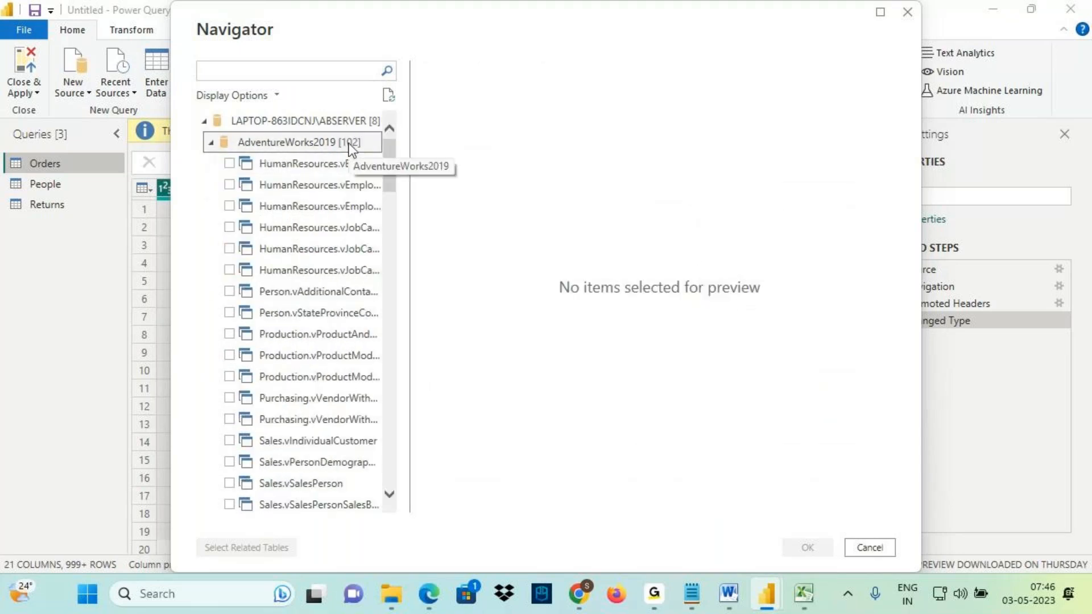
{"action": "left_click", "coordinate": [211, 142]}
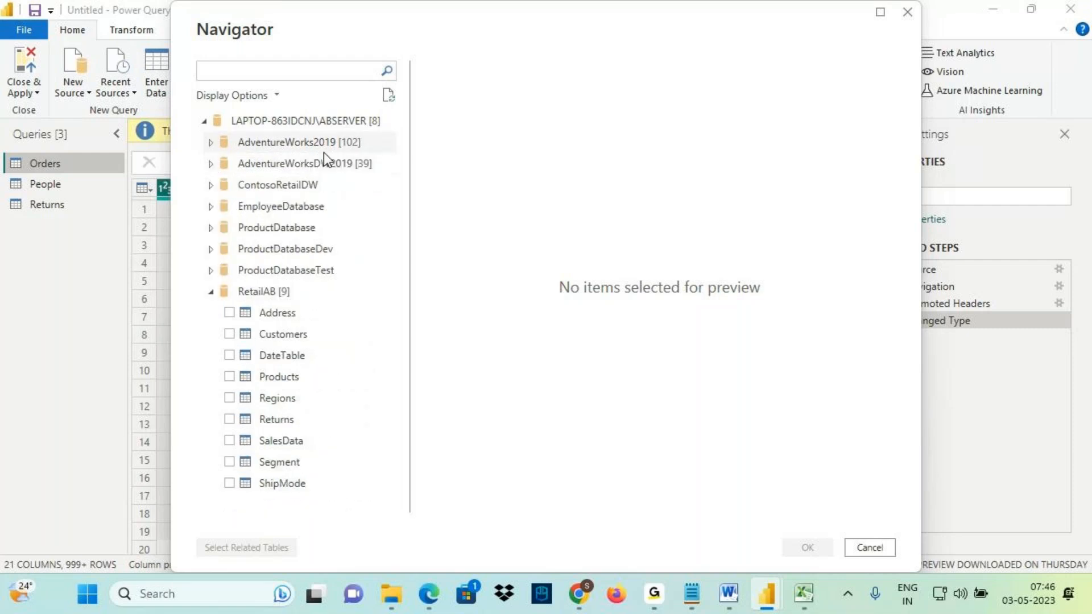
{"action": "left_click", "coordinate": [211, 291]}
Circle the database list in red, draw an arrow to the Queries list, underline Power Query in the title, and clear the annotations.
{"action": "mouse_move", "coordinate": [374, 133]}
{"action": "left_mouse_down"}
{"action": "mouse_move", "coordinate": [276, 140]}
{"action": "mouse_move", "coordinate": [237, 212]}
{"action": "mouse_move", "coordinate": [293, 294]}
{"action": "mouse_move", "coordinate": [392, 136]}
{"action": "mouse_move", "coordinate": [356, 138]}
{"action": "left_mouse_up"}
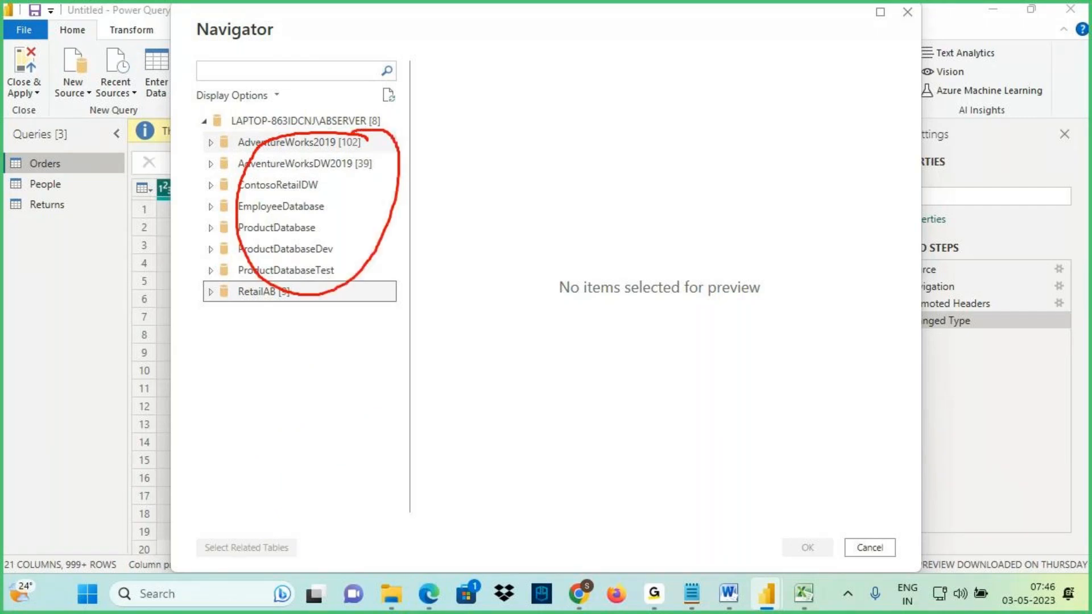
{"action": "mouse_move", "coordinate": [295, 166]}
{"action": "left_mouse_down"}
{"action": "mouse_move", "coordinate": [223, 248]}
{"action": "mouse_move", "coordinate": [68, 209]}
{"action": "mouse_move", "coordinate": [74, 259]}
{"action": "mouse_move", "coordinate": [99, 263]}
{"action": "left_mouse_up"}
{"action": "left_click_drag", "start_coordinate": [111, 20], "coordinate": [173, 20]}
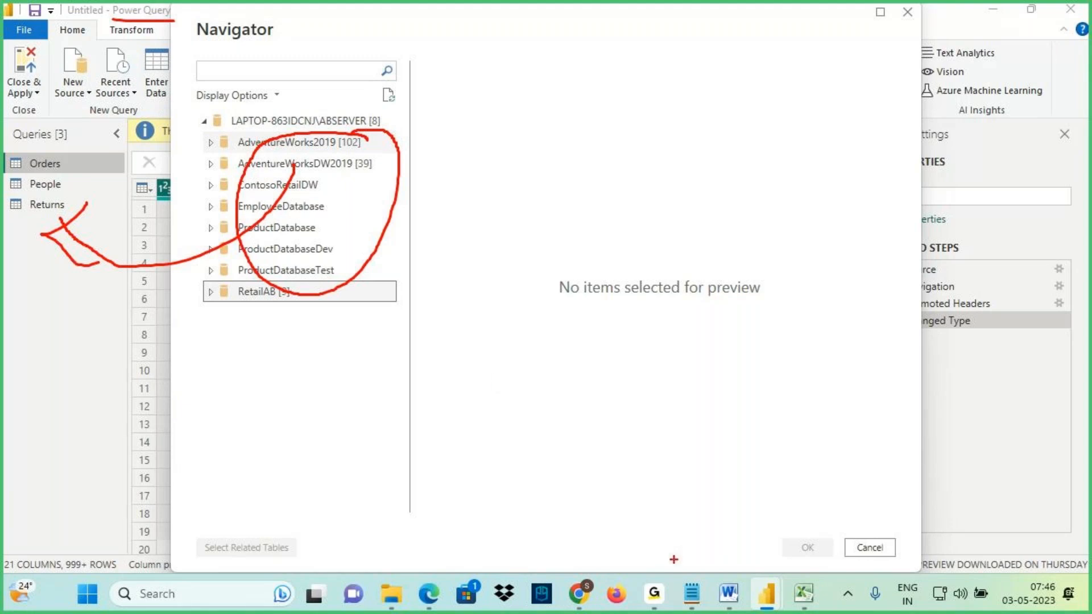
{"action": "key", "text": "Escape"}
In the Word architecture diagram, circle SQL Server, draw an arrow to Power Query, and mark Reports / Visuals with an underline and arrow.
{"action": "left_click", "coordinate": [731, 600]}
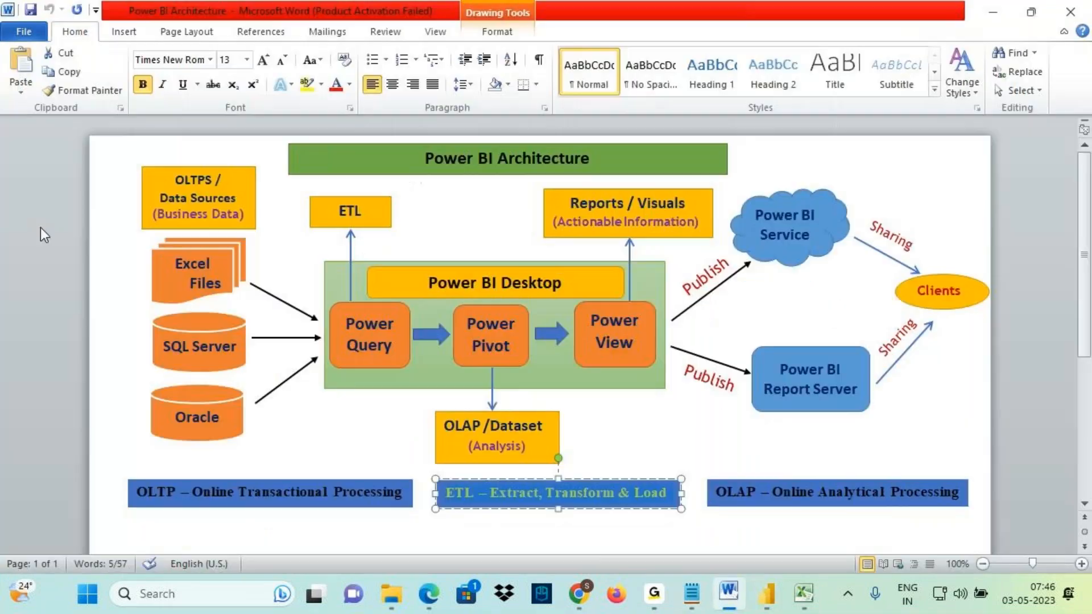
{"action": "key", "text": "ctrl+2"}
{"action": "mouse_move", "coordinate": [228, 315]}
{"action": "left_mouse_down"}
{"action": "mouse_move", "coordinate": [251, 335]}
{"action": "mouse_move", "coordinate": [322, 329]}
{"action": "mouse_move", "coordinate": [290, 372]}
{"action": "left_mouse_up"}
{"action": "left_click_drag", "start_coordinate": [570, 215], "coordinate": [668, 211]}
{"action": "mouse_move", "coordinate": [623, 133]}
{"action": "left_mouse_down"}
{"action": "mouse_move", "coordinate": [631, 188]}
{"action": "mouse_move", "coordinate": [661, 154]}
{"action": "left_mouse_up"}
{"action": "left_click_drag", "start_coordinate": [629, 135], "coordinate": [642, 188]}
{"action": "left_click_drag", "start_coordinate": [619, 173], "coordinate": [637, 192]}
{"action": "left_click_drag", "start_coordinate": [667, 155], "coordinate": [629, 208]}
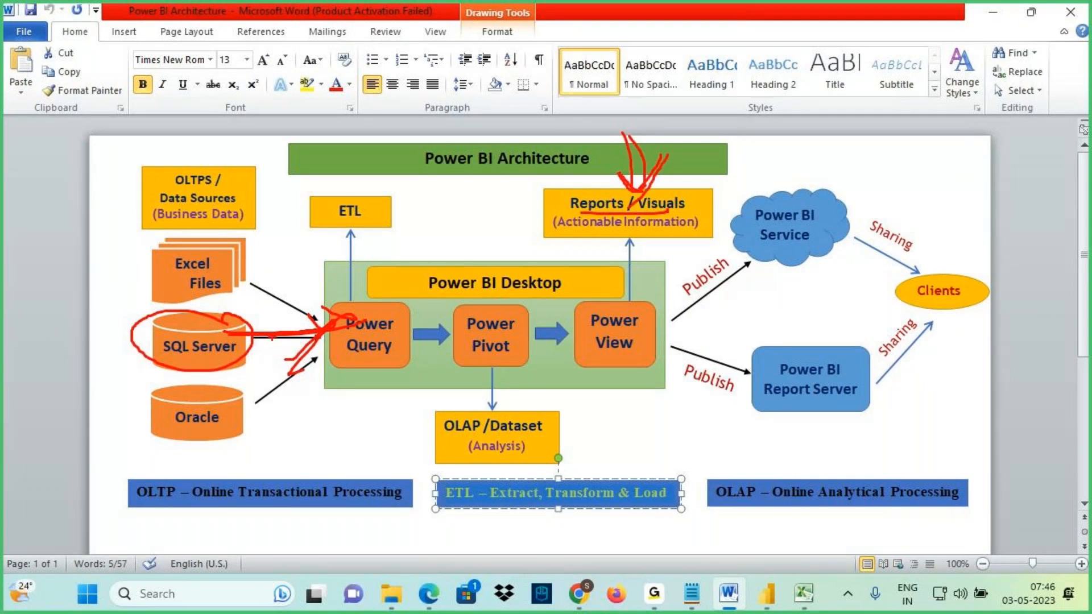
{"action": "left_click_drag", "start_coordinate": [253, 336], "coordinate": [307, 341]}
Switch back to the Power Query Navigator and select CUSTOMERS_DATA, PRODUCTS_DATA and SALES_DATA from ProductDatabase.
{"action": "mouse_move", "coordinate": [767, 594]}
{"action": "left_click", "coordinate": [828, 495]}
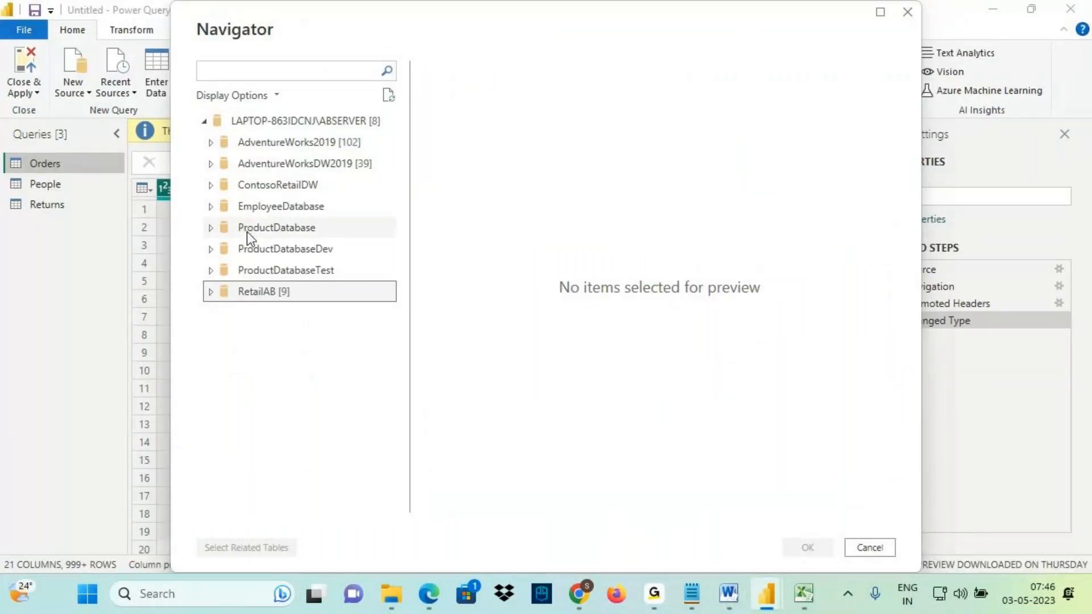
{"action": "left_click", "coordinate": [302, 228]}
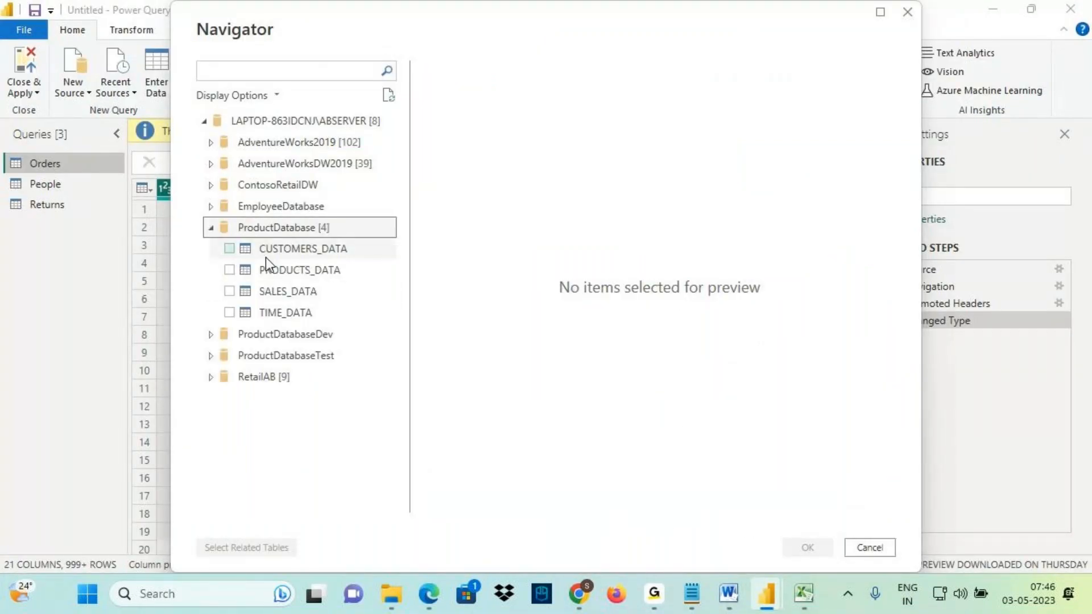
{"action": "left_click", "coordinate": [229, 249]}
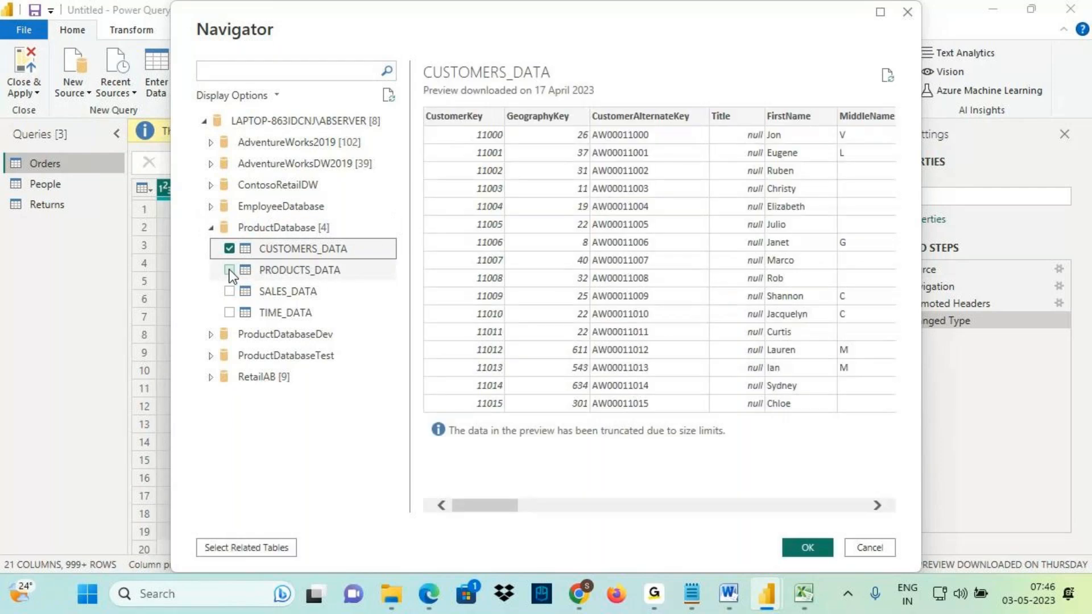
{"action": "left_click", "coordinate": [229, 270]}
{"action": "left_click", "coordinate": [230, 291]}
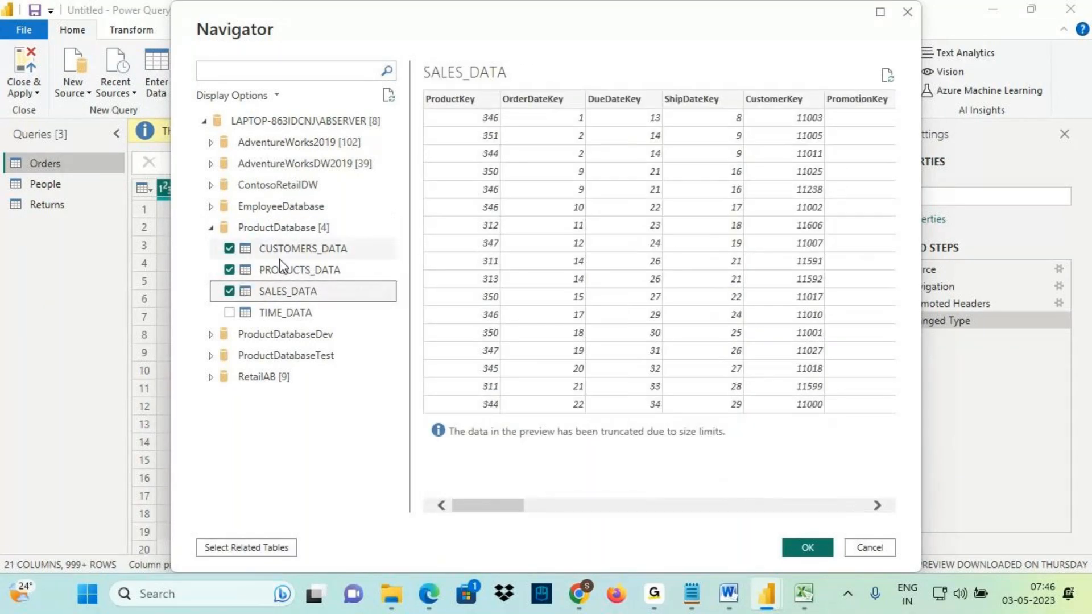
Underline CUSTOMERS_DATA, PRODUCTS_DATA and SALES_DATA in red, and draw a box with an outgoing line around them.
{"action": "left_click_drag", "start_coordinate": [259, 257], "coordinate": [345, 251]}
{"action": "left_click_drag", "start_coordinate": [254, 277], "coordinate": [332, 275]}
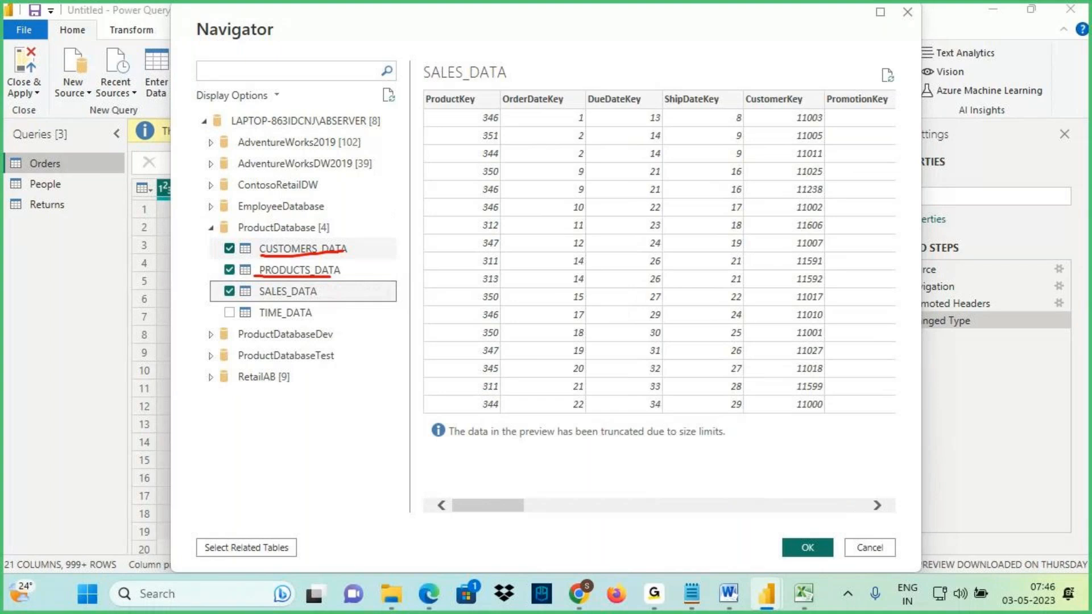
{"action": "left_click_drag", "start_coordinate": [254, 302], "coordinate": [331, 300]}
{"action": "mouse_move", "coordinate": [215, 242]}
{"action": "left_mouse_down"}
{"action": "mouse_move", "coordinate": [298, 289]}
{"action": "mouse_move", "coordinate": [357, 299]}
{"action": "left_mouse_up"}
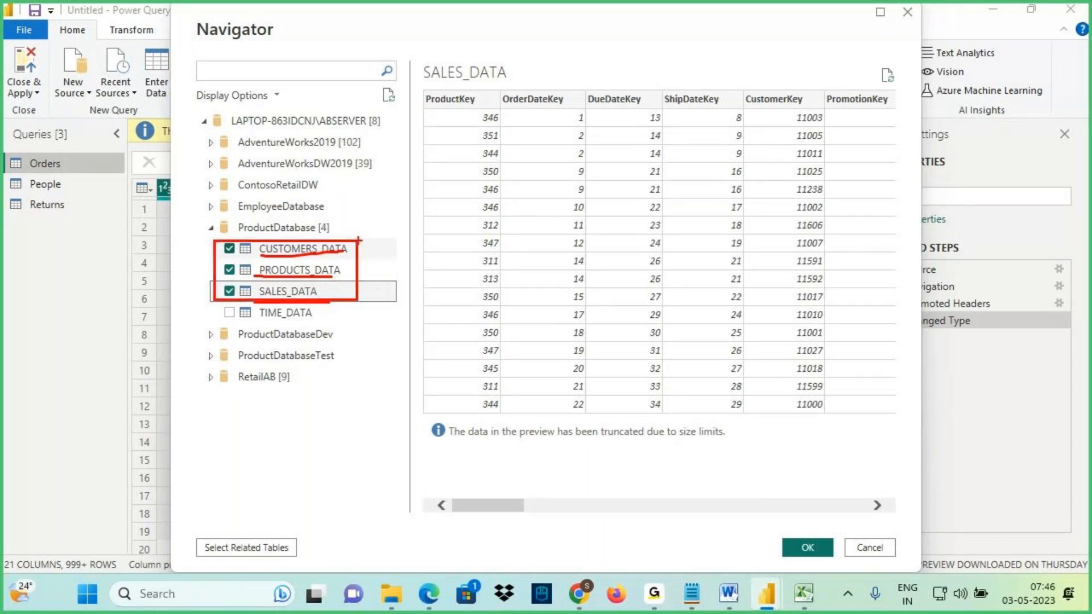
{"action": "left_click_drag", "start_coordinate": [359, 241], "coordinate": [417, 184]}
{"action": "left_click_drag", "start_coordinate": [243, 256], "coordinate": [348, 257]}
{"action": "mouse_move", "coordinate": [263, 276]}
{"action": "left_mouse_down"}
{"action": "mouse_move", "coordinate": [318, 277]}
{"action": "mouse_move", "coordinate": [326, 300]}
{"action": "left_mouse_up"}
Load the three selected ProductDatabase tables into the editor and refresh all query previews.
{"action": "left_click_drag", "start_coordinate": [810, 536], "coordinate": [817, 541]}
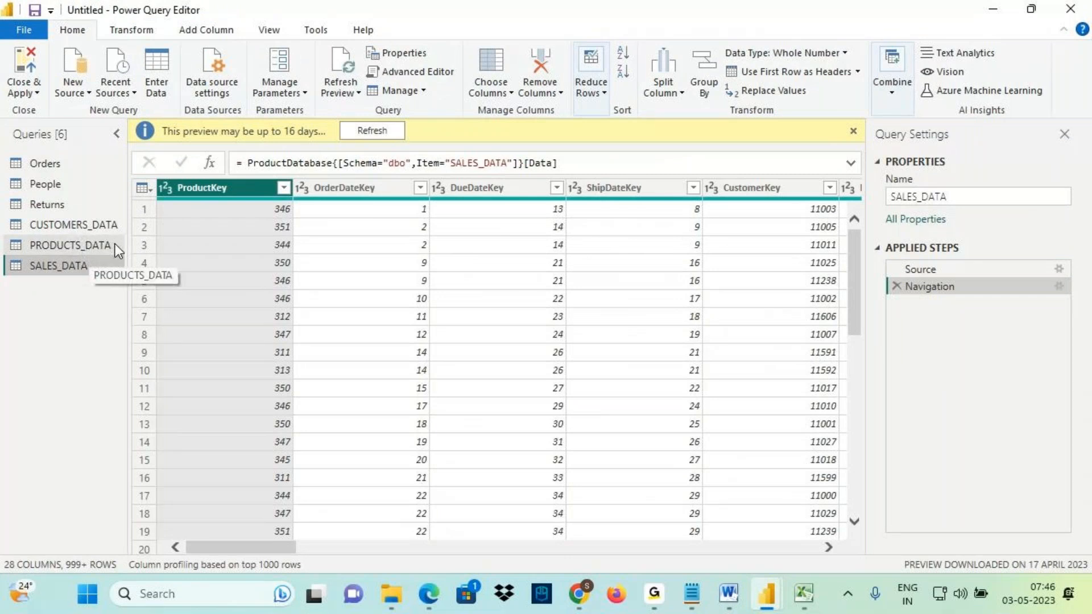
{"action": "left_click", "coordinate": [340, 86]}
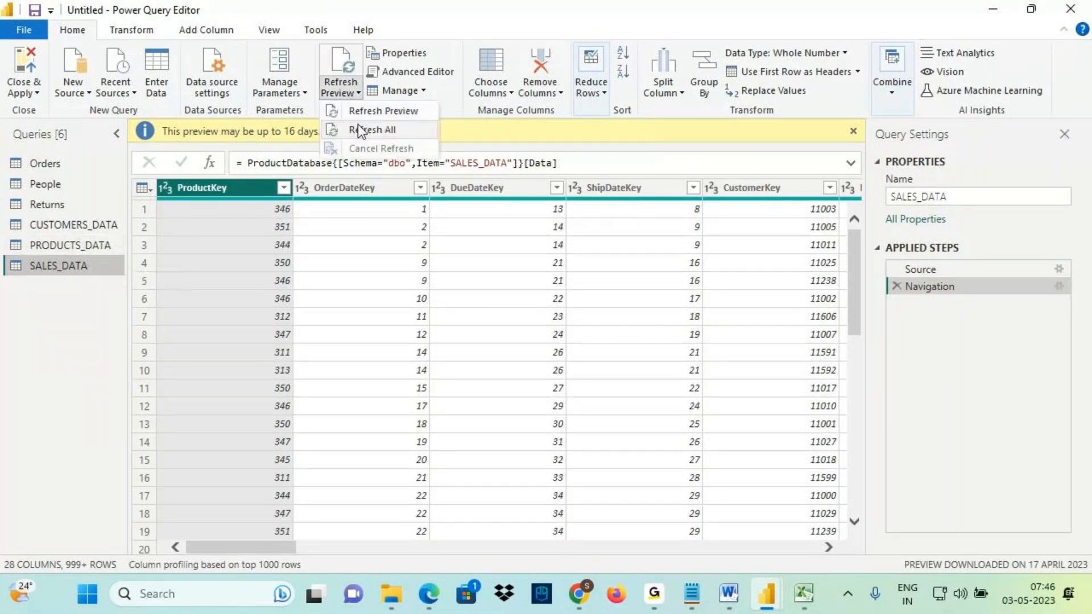
{"action": "left_click", "coordinate": [357, 124]}
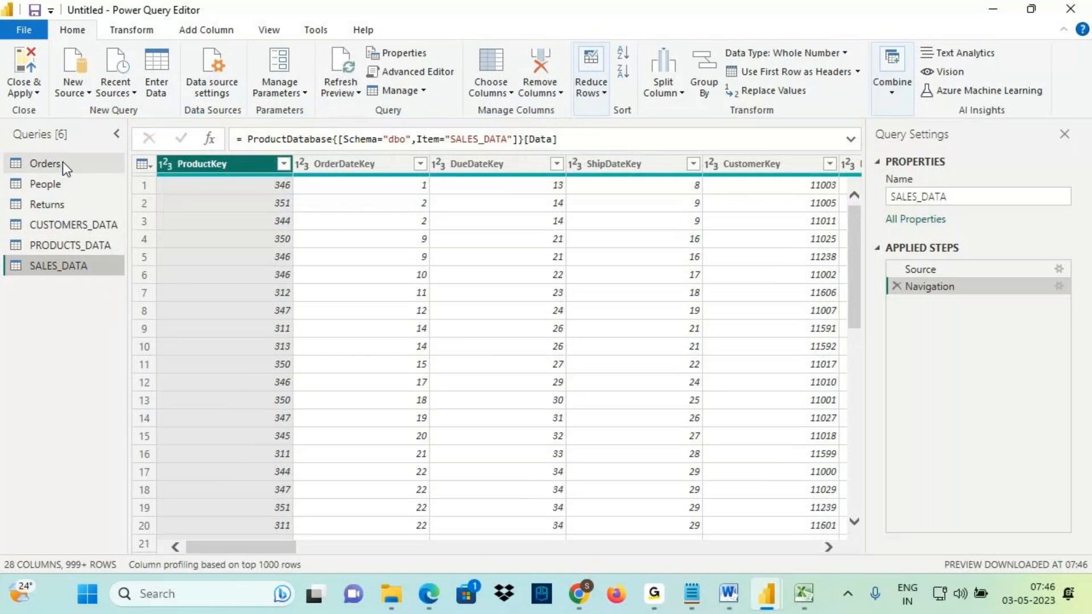
Draw an arrow from New Source to Queries, underline Power Query, box the Excel and SQL Server queries separately, and clear the annotations.
{"action": "key", "text": "ctrl+2"}
{"action": "mouse_move", "coordinate": [24, 145]}
{"action": "left_mouse_down"}
{"action": "mouse_move", "coordinate": [78, 147]}
{"action": "mouse_move", "coordinate": [63, 97]}
{"action": "left_mouse_up"}
{"action": "left_click_drag", "start_coordinate": [113, 23], "coordinate": [173, 21]}
{"action": "left_click_drag", "start_coordinate": [10, 153], "coordinate": [80, 212]}
{"action": "mouse_move", "coordinate": [120, 132]}
{"action": "left_mouse_down"}
{"action": "mouse_move", "coordinate": [125, 150]}
{"action": "mouse_move", "coordinate": [127, 140]}
{"action": "mouse_move", "coordinate": [149, 156]}
{"action": "mouse_move", "coordinate": [170, 149]}
{"action": "left_mouse_up"}
{"action": "left_click_drag", "start_coordinate": [182, 116], "coordinate": [175, 172]}
{"action": "left_click_drag", "start_coordinate": [8, 216], "coordinate": [141, 290]}
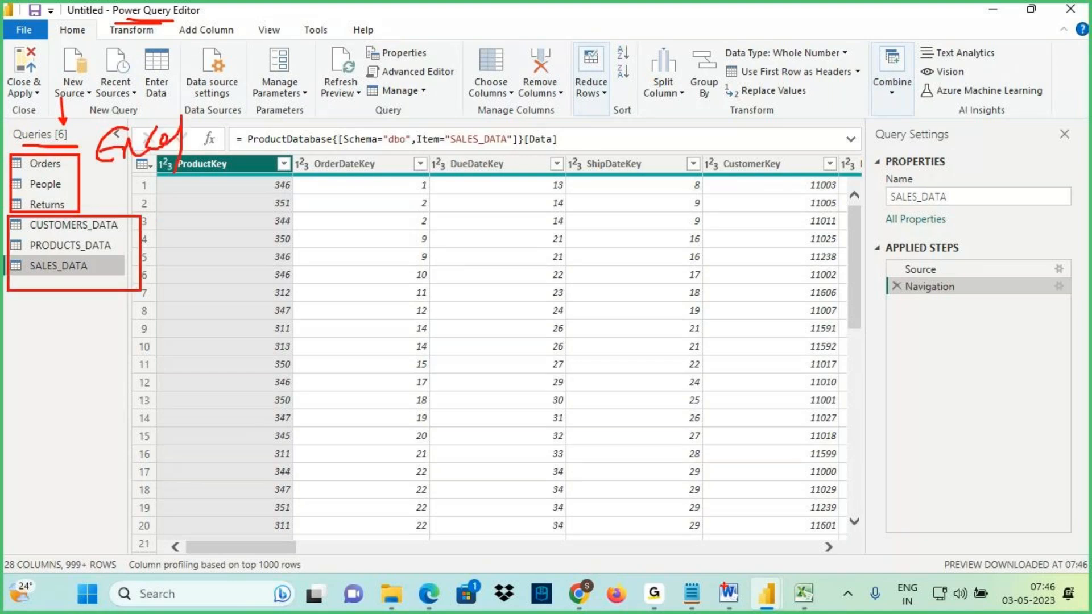
{"action": "key", "text": "Escape"}
Highlight the extract and transform statements in the Batch 263 Notepad notes, and switch to the architecture diagram in Word.
{"action": "left_click", "coordinate": [692, 595]}
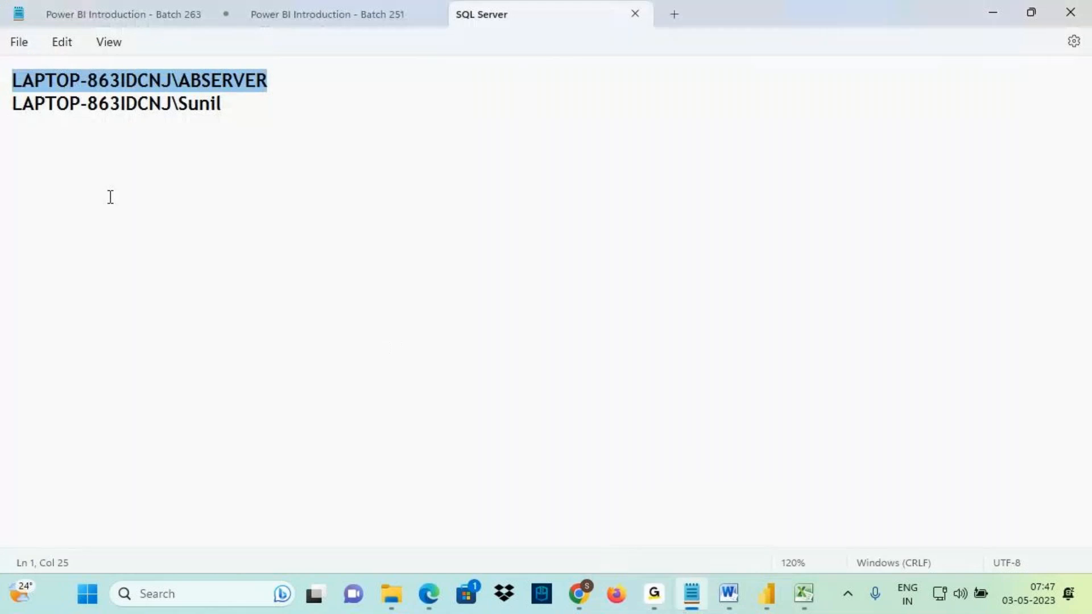
{"action": "left_click", "coordinate": [151, 13]}
{"action": "left_click_drag", "start_coordinate": [33, 298], "coordinate": [466, 297]}
{"action": "left_click", "coordinate": [273, 299]}
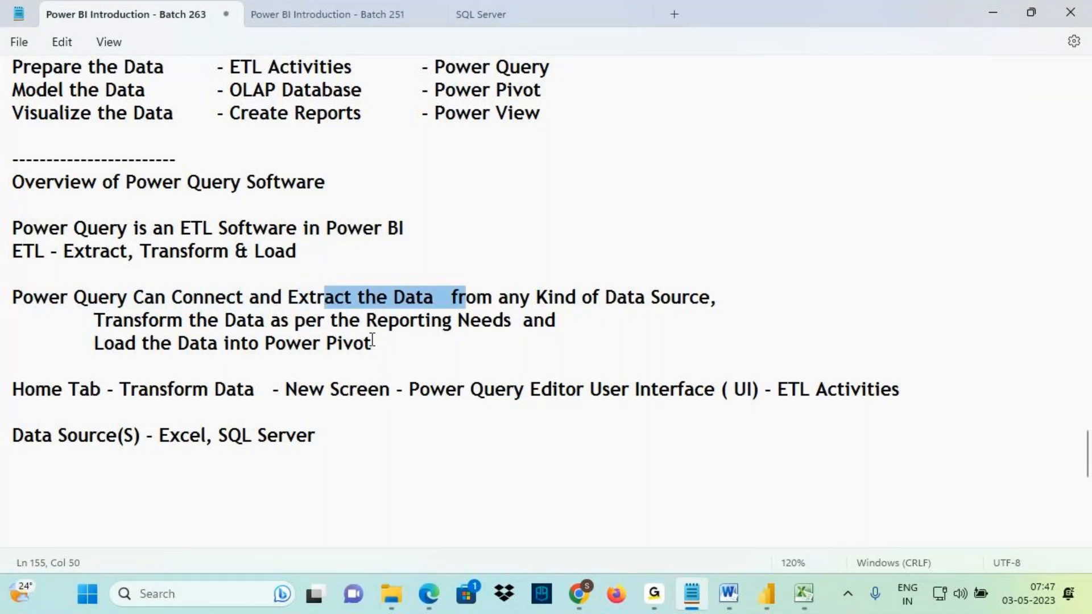
{"action": "left_click_drag", "start_coordinate": [93, 320], "coordinate": [575, 317]}
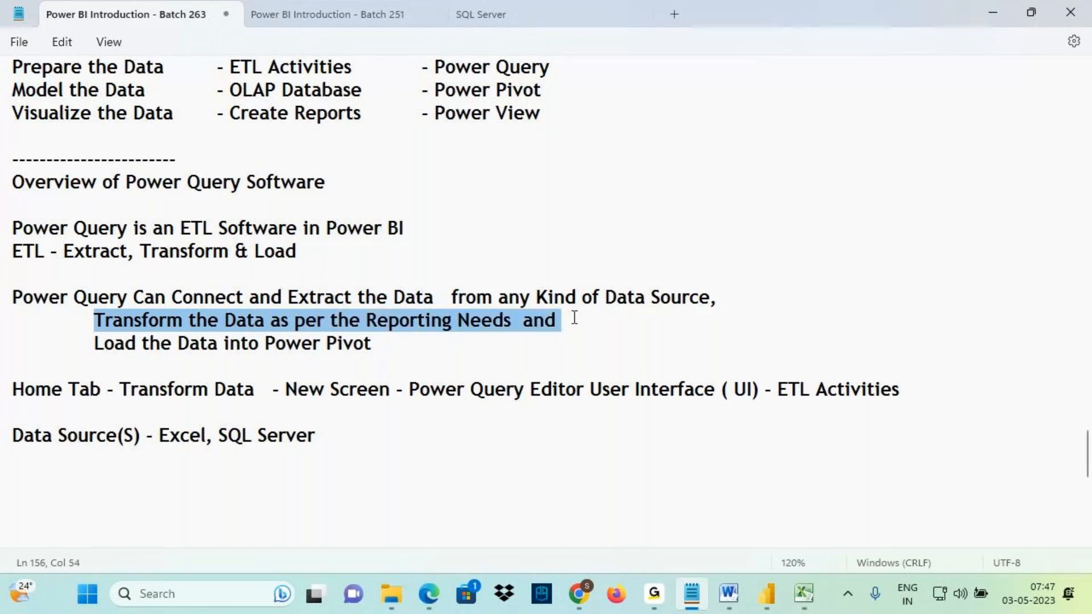
{"action": "left_click", "coordinate": [654, 593]}
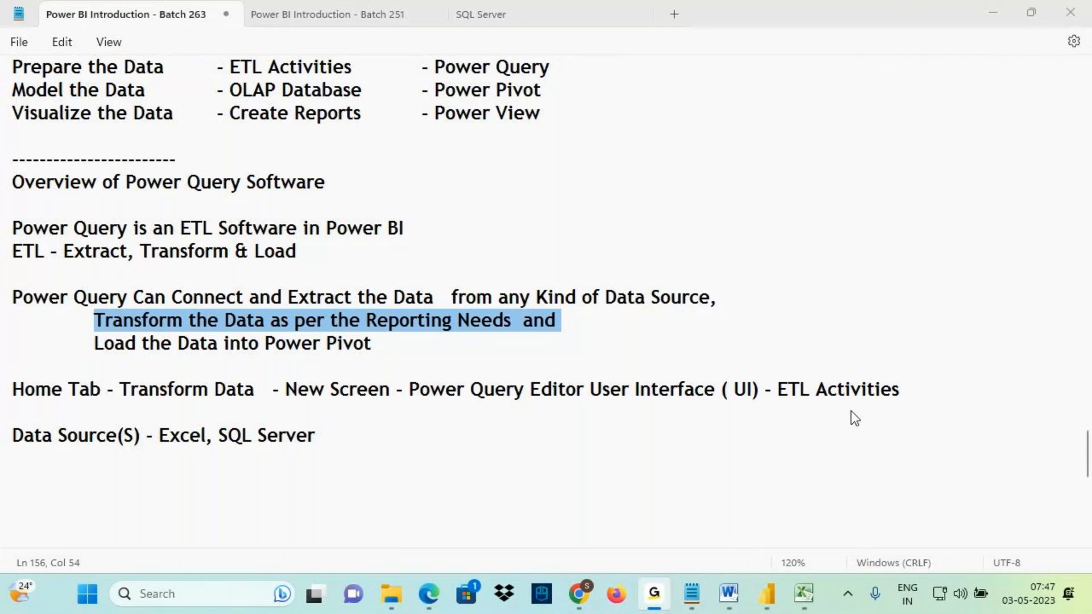
{"action": "left_click", "coordinate": [729, 594]}
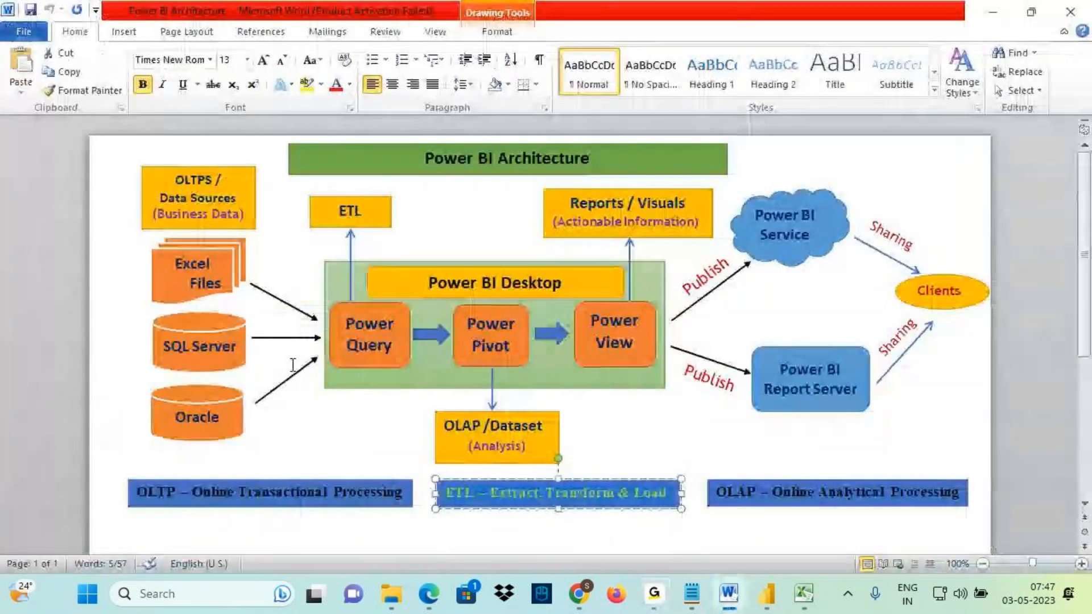
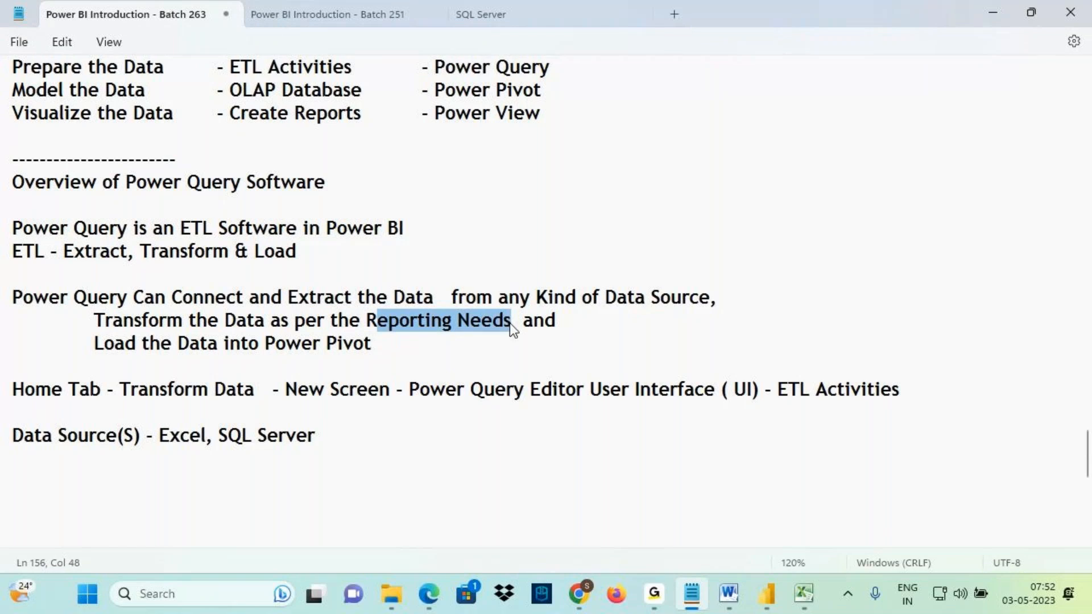
Replace "Needs" with "Requirements" in the notes' transform statement, and highlight the text through "Load the Data into Power Pivot".
{"action": "left_click_drag", "start_coordinate": [458, 323], "coordinate": [516, 326]}
{"action": "type", "text": "Req"}
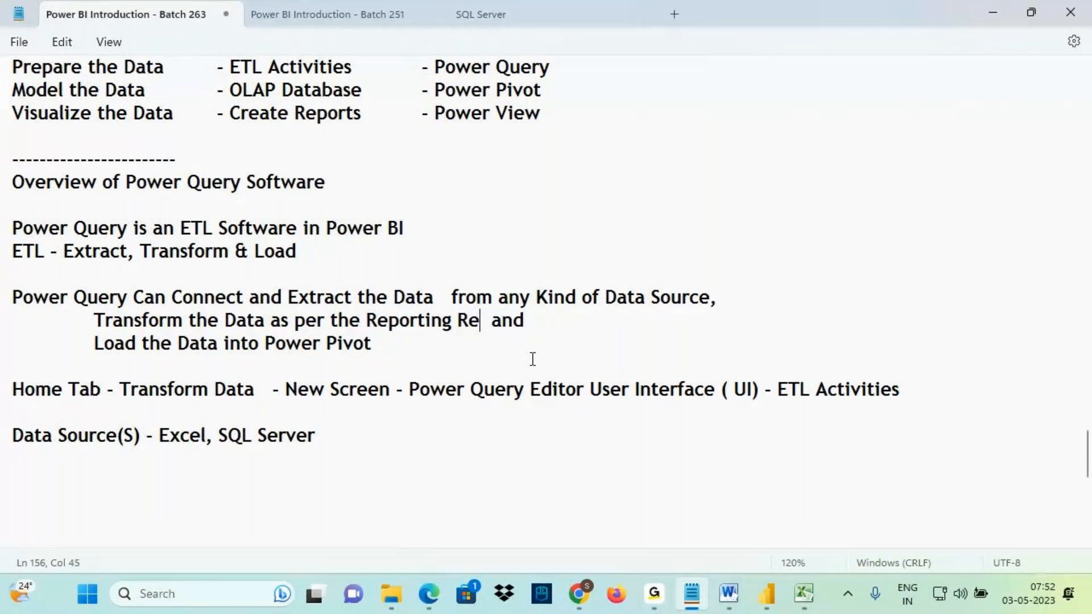
{"action": "type", "text": "uirements"}
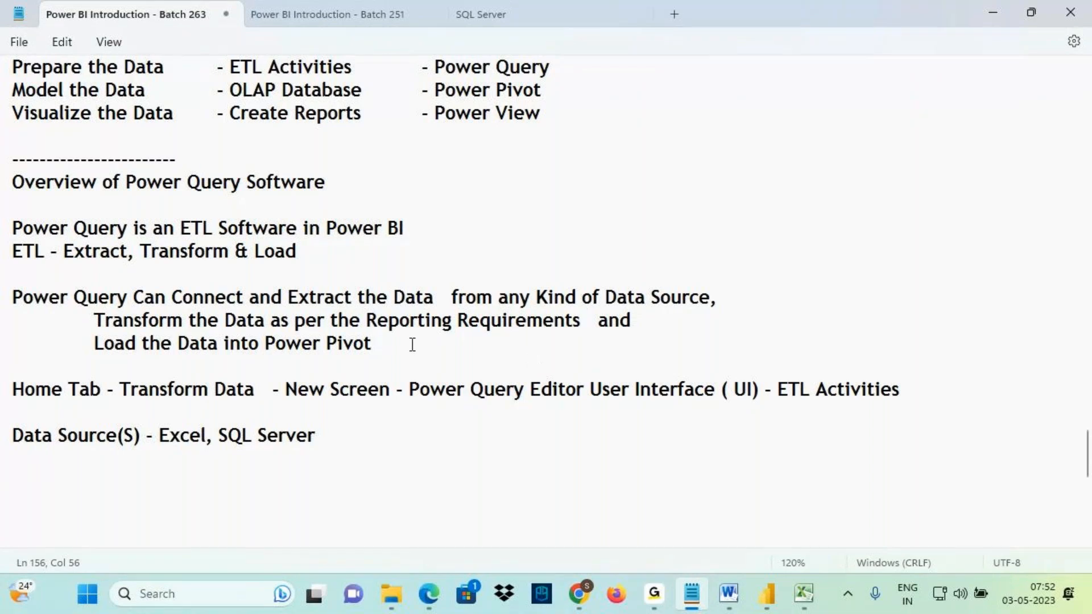
{"action": "left_click_drag", "start_coordinate": [407, 322], "coordinate": [376, 343]}
Switch to the Power Query Editor, mark PRODUCTS_DATA and its EnglishProductName column in red, and clear the annotations.
{"action": "mouse_move", "coordinate": [767, 594]}
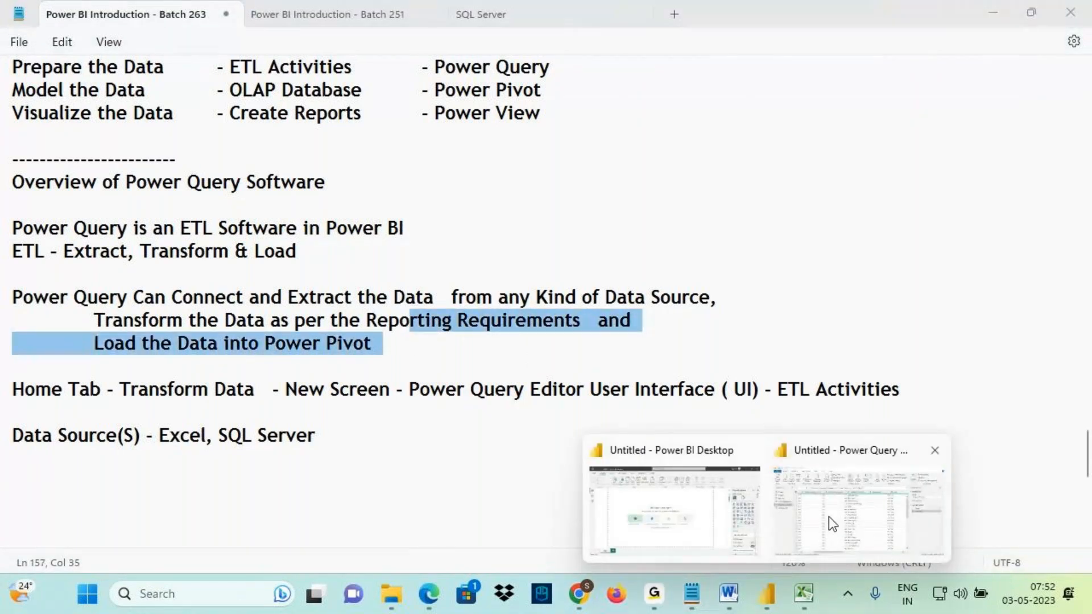
{"action": "left_click", "coordinate": [828, 517]}
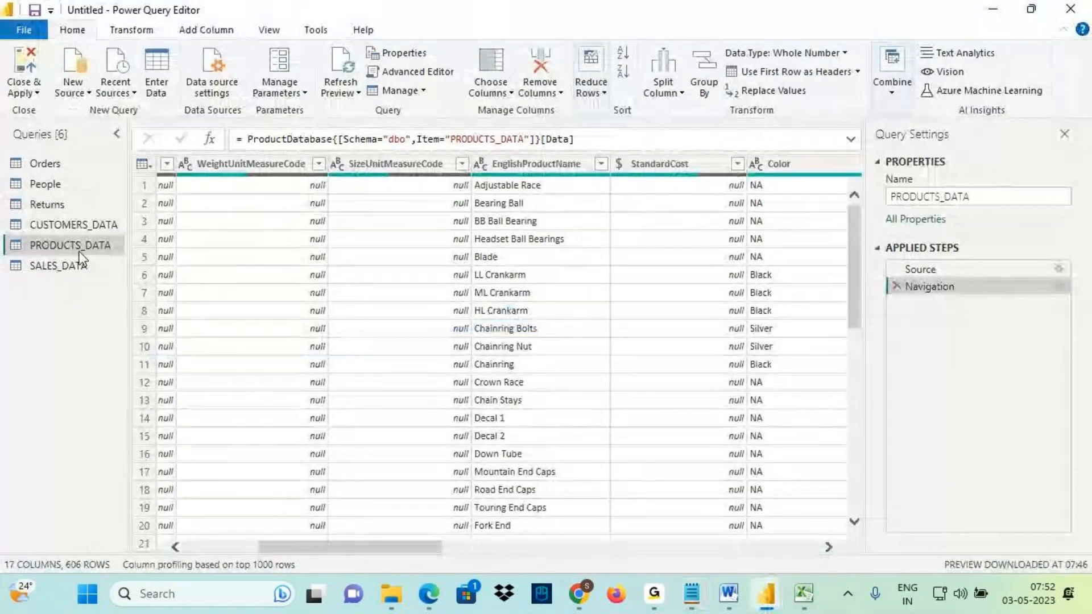
{"action": "key", "text": "ctrl+2"}
{"action": "left_click_drag", "start_coordinate": [36, 254], "coordinate": [121, 251]}
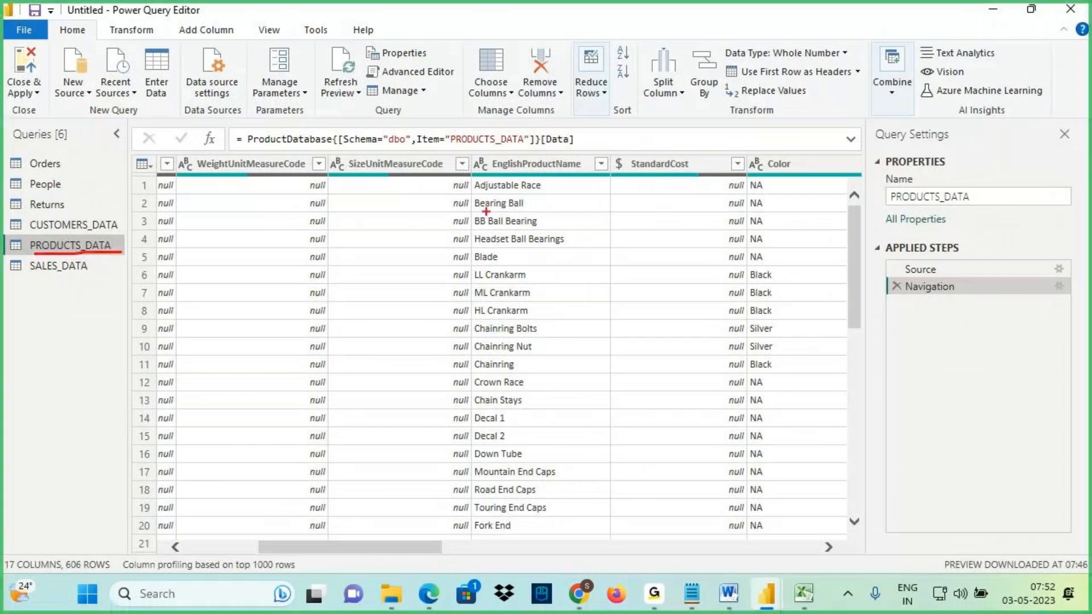
{"action": "left_click_drag", "start_coordinate": [492, 170], "coordinate": [553, 169]}
{"action": "mouse_move", "coordinate": [539, 130]}
{"action": "left_mouse_down"}
{"action": "mouse_move", "coordinate": [544, 182]}
{"action": "mouse_move", "coordinate": [498, 232]}
{"action": "mouse_move", "coordinate": [518, 200]}
{"action": "left_mouse_up"}
{"action": "left_click_drag", "start_coordinate": [526, 243], "coordinate": [528, 225]}
{"action": "mouse_move", "coordinate": [550, 200]}
{"action": "left_mouse_down"}
{"action": "mouse_move", "coordinate": [550, 232]}
{"action": "mouse_move", "coordinate": [603, 191]}
{"action": "left_mouse_up"}
{"action": "left_click_drag", "start_coordinate": [517, 254], "coordinate": [595, 215]}
{"action": "left_click_drag", "start_coordinate": [623, 192], "coordinate": [687, 179]}
{"action": "key", "text": "Escape"}
Open CUSTOMERS_DATA, box the FirstName, MiddleName and LastName headers, draw an arrow to a handwritten "full Name", and underline Power Query Editor.
{"action": "left_click", "coordinate": [71, 224]}
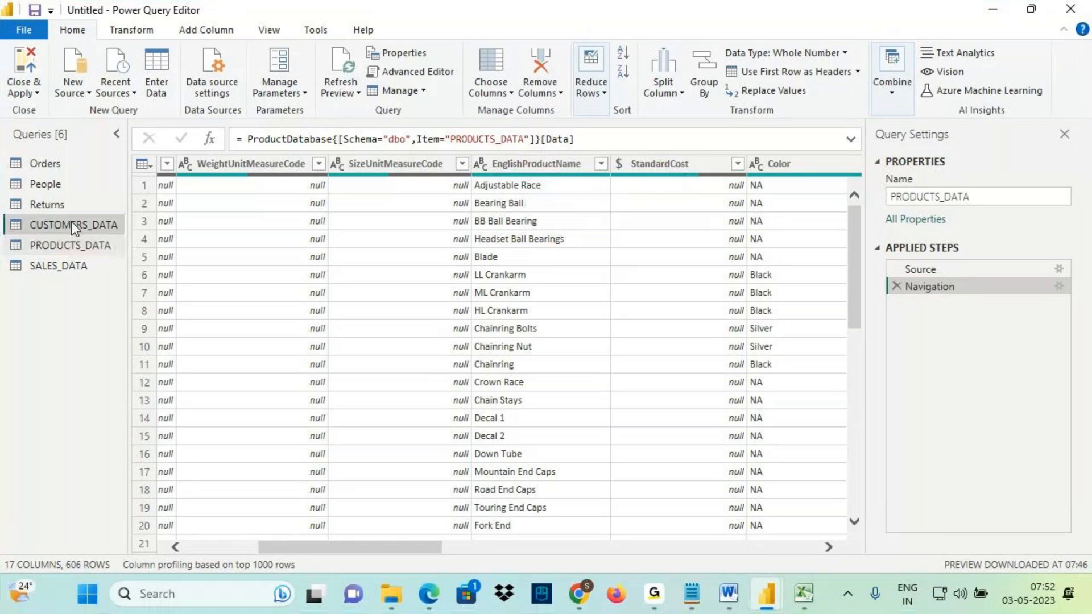
{"action": "left_click_drag", "start_coordinate": [232, 548], "coordinate": [285, 548]}
{"action": "key", "text": "ctrl+2"}
{"action": "left_click_drag", "start_coordinate": [349, 152], "coordinate": [733, 181]}
{"action": "left_click_drag", "start_coordinate": [556, 161], "coordinate": [594, 107]}
{"action": "mouse_move", "coordinate": [624, 64]}
{"action": "left_mouse_down"}
{"action": "mouse_move", "coordinate": [607, 119]}
{"action": "mouse_move", "coordinate": [621, 101]}
{"action": "left_mouse_up"}
{"action": "mouse_move", "coordinate": [623, 85]}
{"action": "left_mouse_down"}
{"action": "mouse_move", "coordinate": [648, 109]}
{"action": "mouse_move", "coordinate": [697, 106]}
{"action": "left_mouse_up"}
{"action": "mouse_move", "coordinate": [708, 74]}
{"action": "left_mouse_down"}
{"action": "mouse_move", "coordinate": [707, 86]}
{"action": "mouse_move", "coordinate": [716, 72]}
{"action": "mouse_move", "coordinate": [735, 71]}
{"action": "left_mouse_up"}
{"action": "left_click_drag", "start_coordinate": [737, 92], "coordinate": [812, 84]}
{"action": "left_click_drag", "start_coordinate": [678, 124], "coordinate": [773, 118]}
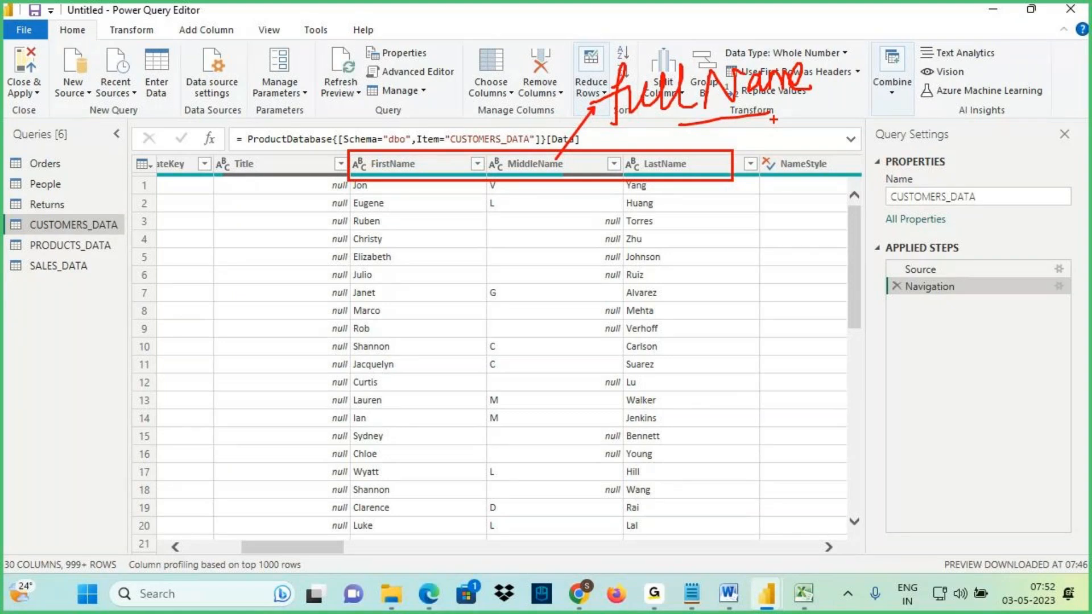
{"action": "left_click_drag", "start_coordinate": [108, 25], "coordinate": [191, 24]}
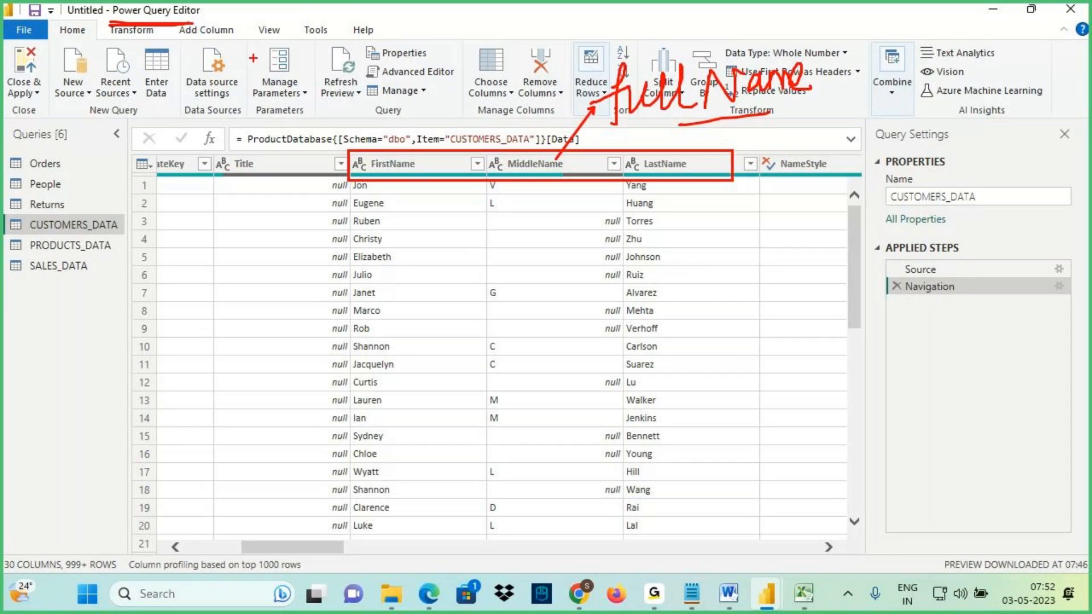
Clear the CUSTOMERS_DATA annotations, open PRODUCTS_DATA, and select its EnglishProductName column for viewing alongside StandardCost and Color.
{"action": "key", "text": "Escape"}
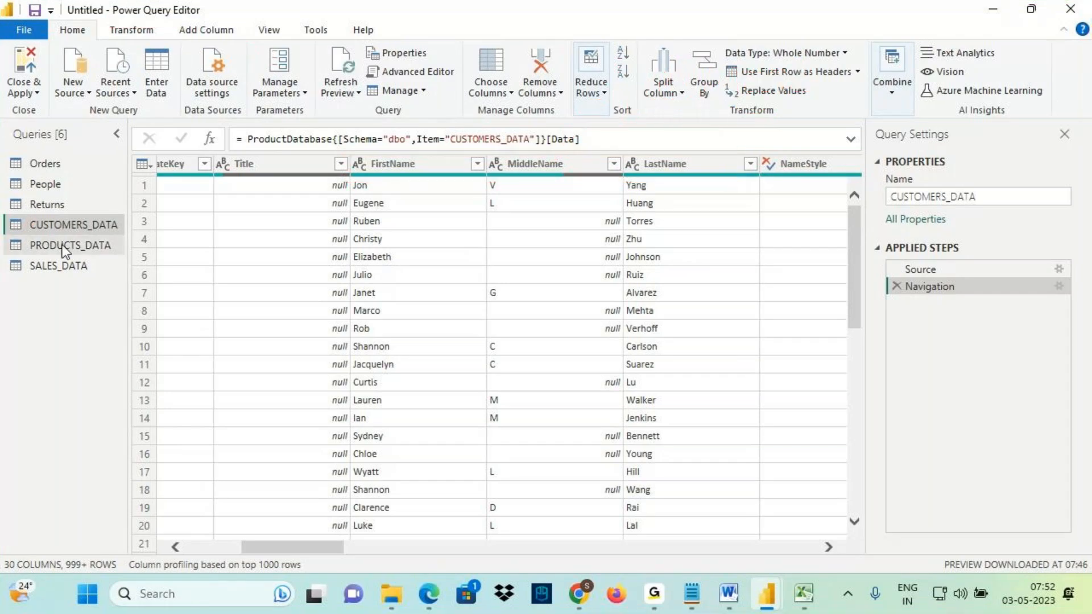
{"action": "left_click", "coordinate": [67, 248]}
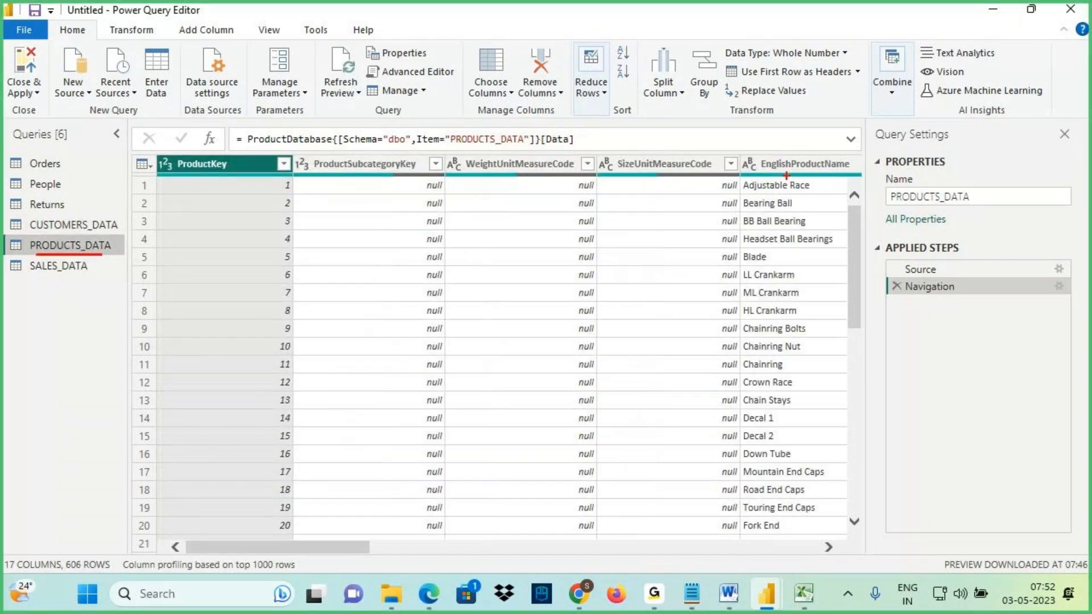
{"action": "left_click", "coordinate": [798, 168]}
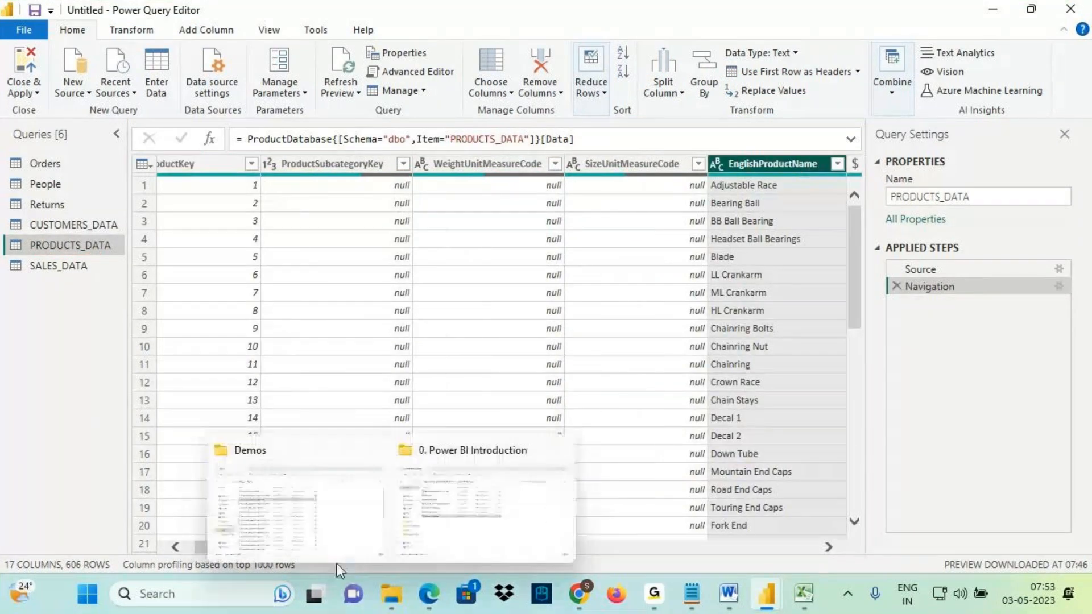
{"action": "left_click_drag", "start_coordinate": [204, 547], "coordinate": [275, 552]}
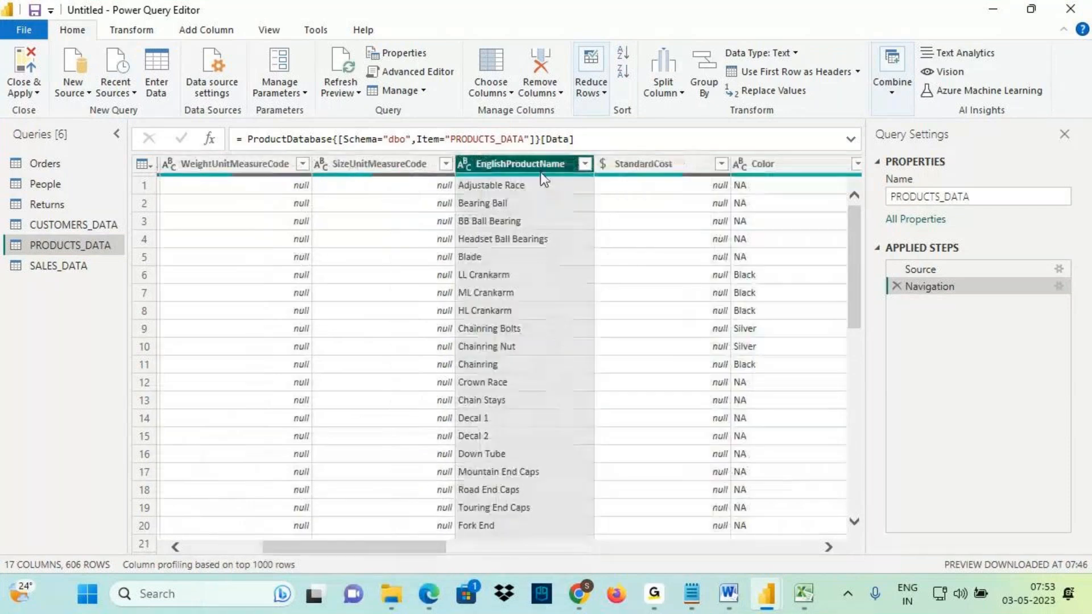
Switch to the Power BI Architecture diagram in Word, circle Excel Files and SQL Server, and draw red arrows from them to Power Query.
{"action": "left_click", "coordinate": [729, 593]}
{"action": "mouse_move", "coordinate": [231, 253]}
{"action": "left_mouse_down"}
{"action": "mouse_move", "coordinate": [238, 288]}
{"action": "mouse_move", "coordinate": [201, 267]}
{"action": "left_mouse_up"}
{"action": "mouse_move", "coordinate": [236, 327]}
{"action": "left_mouse_down"}
{"action": "mouse_move", "coordinate": [208, 367]}
{"action": "mouse_move", "coordinate": [221, 316]}
{"action": "left_mouse_up"}
{"action": "mouse_move", "coordinate": [239, 277]}
{"action": "left_mouse_down"}
{"action": "mouse_move", "coordinate": [295, 310]}
{"action": "mouse_move", "coordinate": [344, 321]}
{"action": "left_mouse_up"}
{"action": "left_click_drag", "start_coordinate": [241, 333], "coordinate": [348, 343]}
{"action": "left_click_drag", "start_coordinate": [315, 329], "coordinate": [317, 351]}
{"action": "mouse_move", "coordinate": [314, 296]}
{"action": "left_mouse_down"}
{"action": "mouse_move", "coordinate": [344, 320]}
{"action": "mouse_move", "coordinate": [307, 336]}
{"action": "left_mouse_up"}
Handwrite "Code" above the architecture diagram, cross it out, and circle the Power Query box after retracing the source arrows.
{"action": "mouse_move", "coordinate": [309, 69]}
{"action": "left_mouse_down"}
{"action": "mouse_move", "coordinate": [303, 122]}
{"action": "mouse_move", "coordinate": [355, 98]}
{"action": "mouse_move", "coordinate": [364, 113]}
{"action": "mouse_move", "coordinate": [417, 104]}
{"action": "left_mouse_up"}
{"action": "left_click_drag", "start_coordinate": [243, 277], "coordinate": [348, 320]}
{"action": "mouse_move", "coordinate": [314, 287]}
{"action": "left_mouse_down"}
{"action": "mouse_move", "coordinate": [337, 312]}
{"action": "mouse_move", "coordinate": [315, 325]}
{"action": "left_mouse_up"}
{"action": "left_click_drag", "start_coordinate": [251, 336], "coordinate": [340, 337]}
{"action": "mouse_move", "coordinate": [318, 320]}
{"action": "left_mouse_down"}
{"action": "mouse_move", "coordinate": [341, 335]}
{"action": "mouse_move", "coordinate": [306, 363]}
{"action": "left_mouse_up"}
{"action": "left_click_drag", "start_coordinate": [252, 157], "coordinate": [424, 54]}
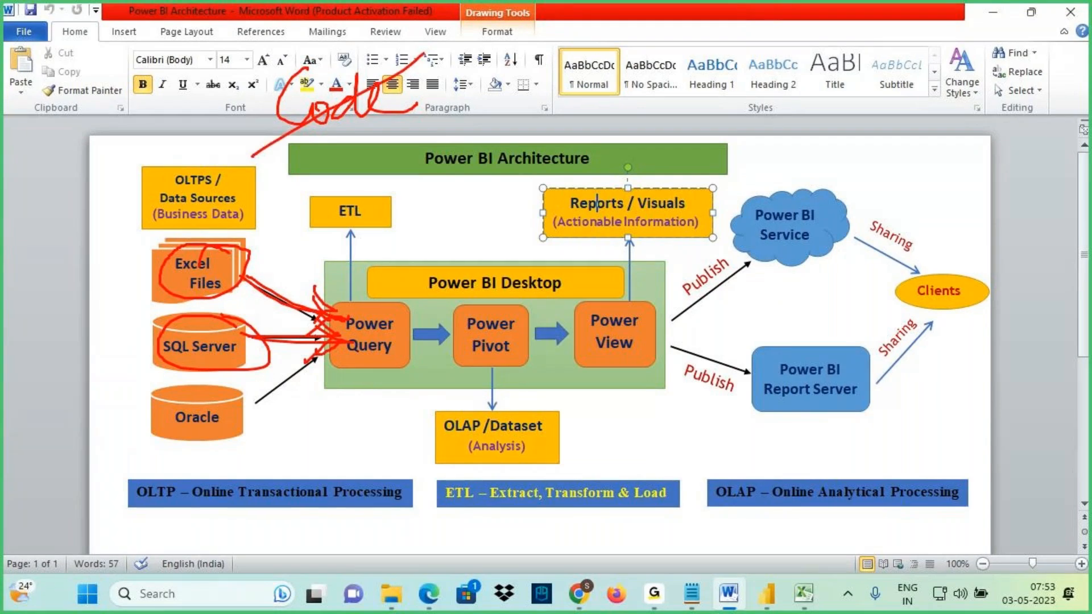
{"action": "left_click_drag", "start_coordinate": [259, 46], "coordinate": [375, 118]}
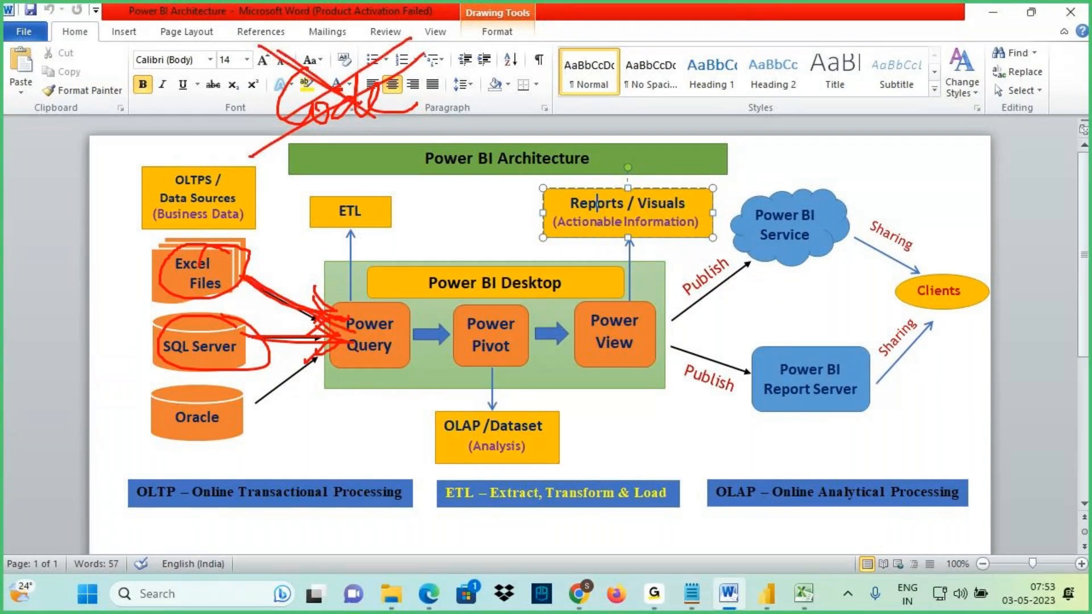
{"action": "mouse_move", "coordinate": [379, 299]}
{"action": "left_mouse_down"}
{"action": "mouse_move", "coordinate": [391, 336]}
{"action": "mouse_move", "coordinate": [347, 312]}
{"action": "left_mouse_up"}
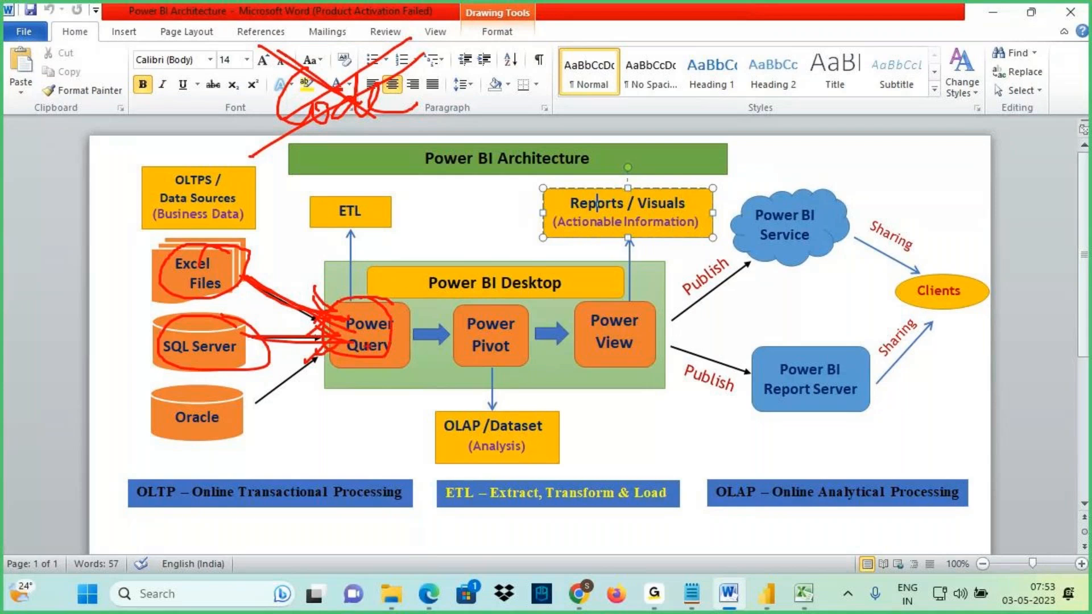
Switch through the Power Query Editor to the Batch 263 Notepad notes and highlight "Transform the Data" in the transform statement.
{"action": "left_click", "coordinate": [767, 594]}
{"action": "left_click", "coordinate": [869, 497]}
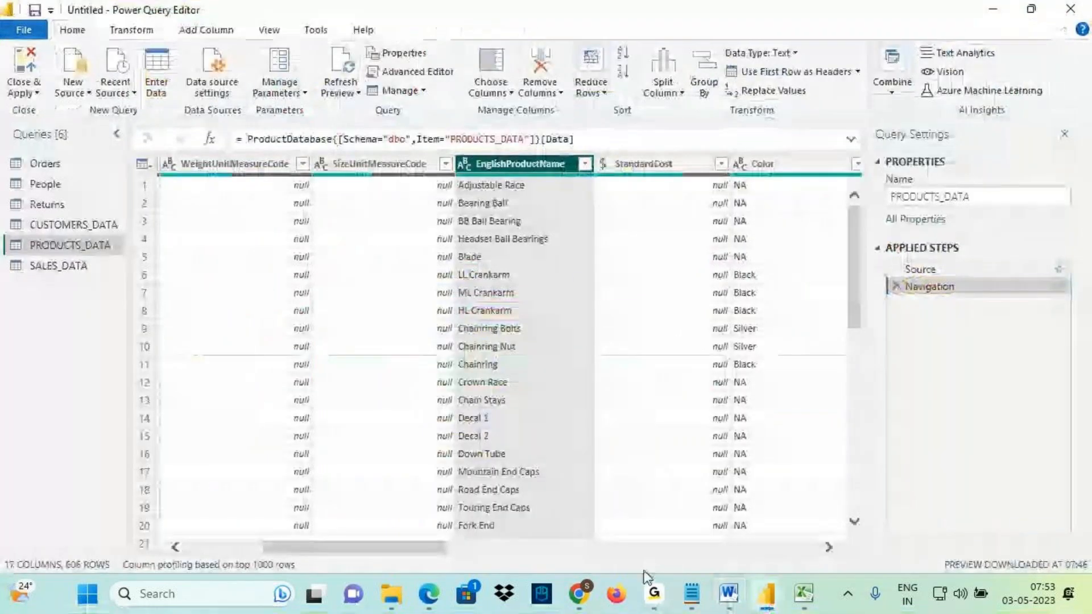
{"action": "mouse_move", "coordinate": [695, 597]}
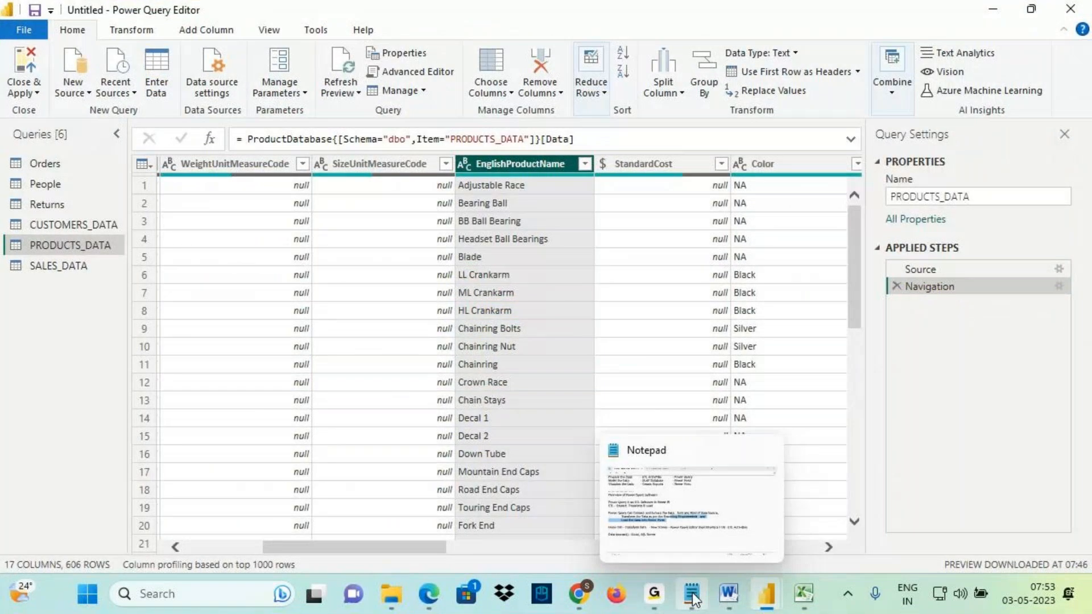
{"action": "left_click", "coordinate": [694, 598]}
{"action": "left_click_drag", "start_coordinate": [106, 322], "coordinate": [265, 323]}
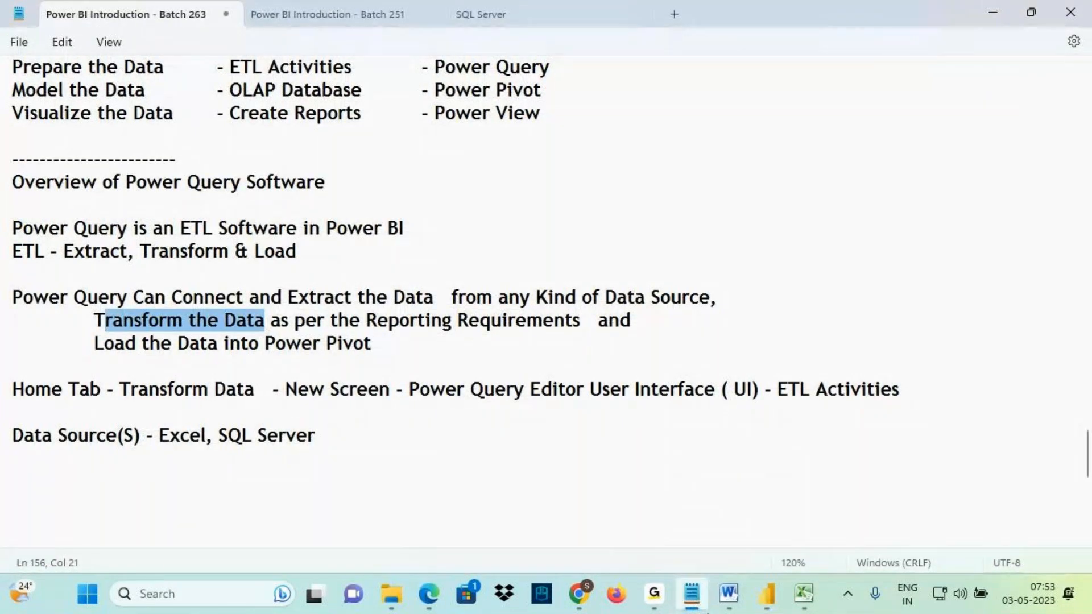
Switch to the Power Query Editor, handwrite "Code" in red over its commands, underline the word, and cross it out.
{"action": "mouse_move", "coordinate": [767, 594]}
{"action": "left_click", "coordinate": [852, 507]}
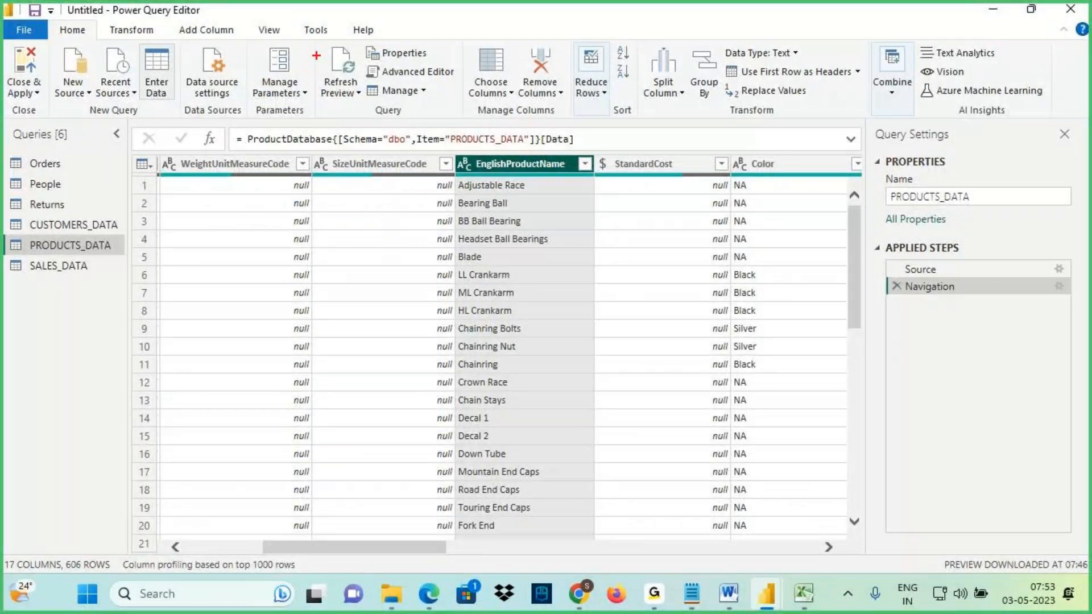
{"action": "left_click_drag", "start_coordinate": [309, 20], "coordinate": [330, 68]}
{"action": "left_click_drag", "start_coordinate": [331, 52], "coordinate": [345, 69]}
{"action": "left_click_drag", "start_coordinate": [387, 45], "coordinate": [419, 59]}
{"action": "left_click_drag", "start_coordinate": [312, 111], "coordinate": [431, 51]}
{"action": "left_click_drag", "start_coordinate": [381, 19], "coordinate": [392, 77]}
{"action": "left_click_drag", "start_coordinate": [481, 15], "coordinate": [208, 130]}
{"action": "left_click_drag", "start_coordinate": [219, 12], "coordinate": [502, 143]}
{"action": "left_click_drag", "start_coordinate": [317, 118], "coordinate": [458, 72]}
{"action": "left_click_drag", "start_coordinate": [339, 126], "coordinate": [456, 90]}
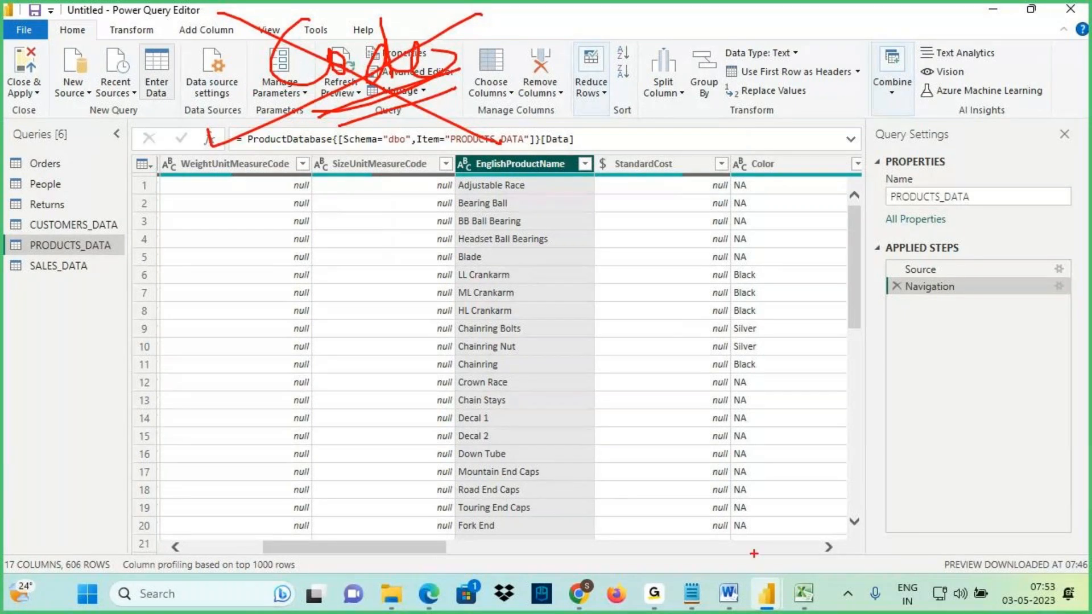
Copy "Power Query Editor User Interface ( UI)" within the Notepad notes and paste it as a new line below the data sources line.
{"action": "left_click", "coordinate": [700, 593]}
{"action": "left_click_drag", "start_coordinate": [412, 391], "coordinate": [764, 393]}
{"action": "key", "text": "ctrl+c"}
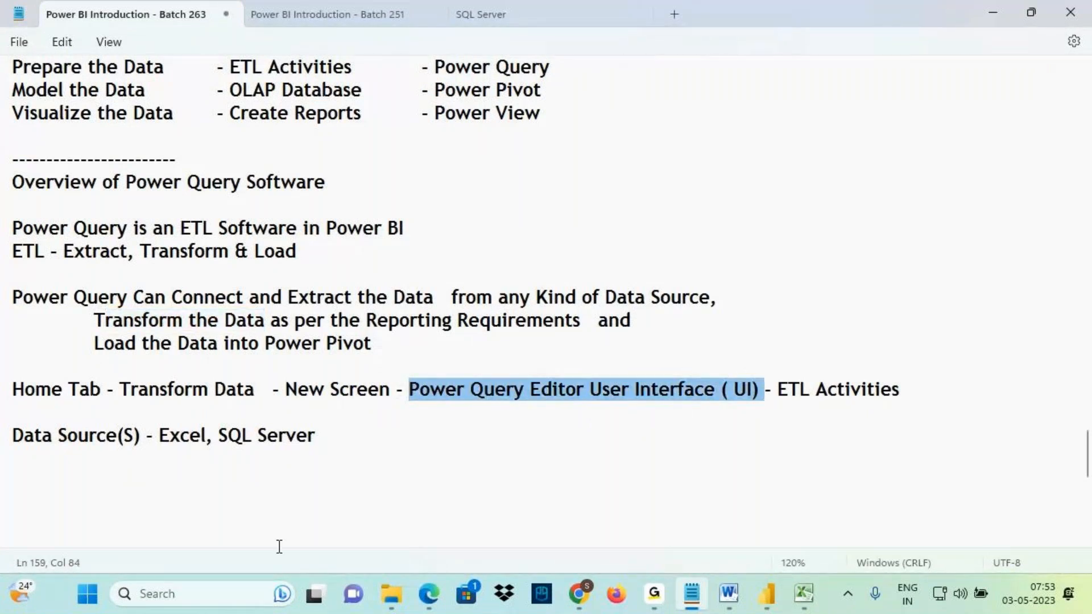
{"action": "left_click", "coordinate": [46, 483]}
{"action": "key", "text": "ctrl+v"}
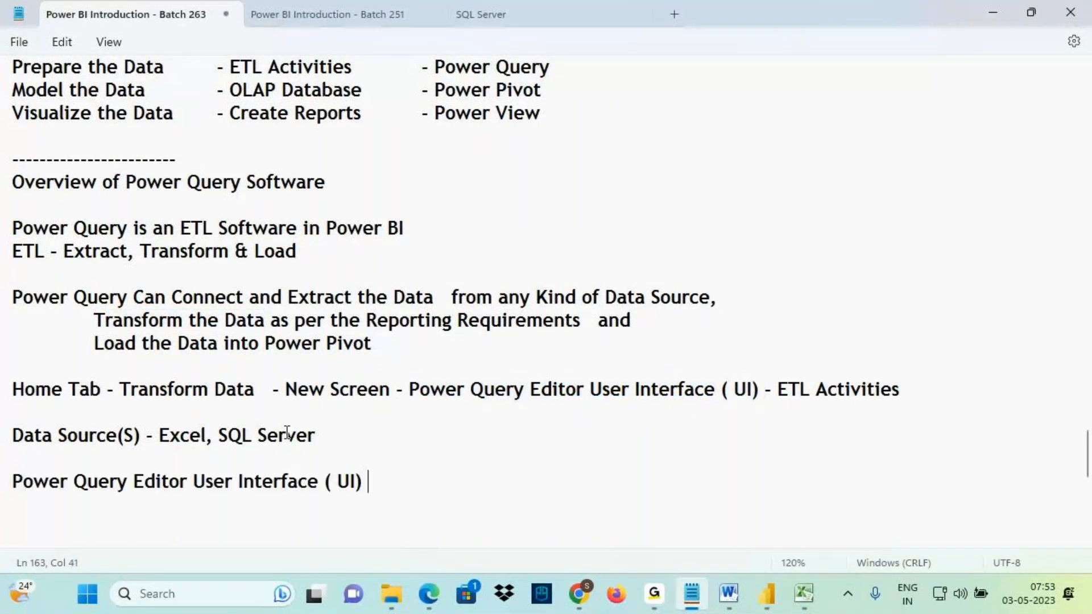
Append "- GUI Options" to the pasted Power Query Editor line and start a new paragraph below it.
{"action": "scroll", "coordinate": [356, 486], "scroll_direction": "down", "scroll_amount": 2}
{"action": "type", "text": "- GUI "}
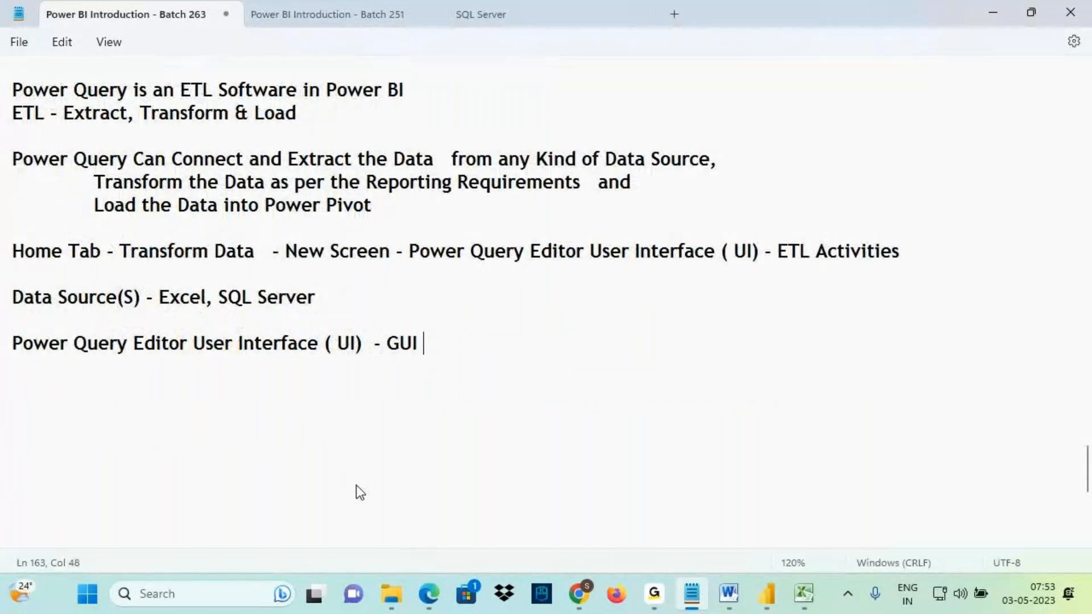
{"action": "type", "text": "Options"}
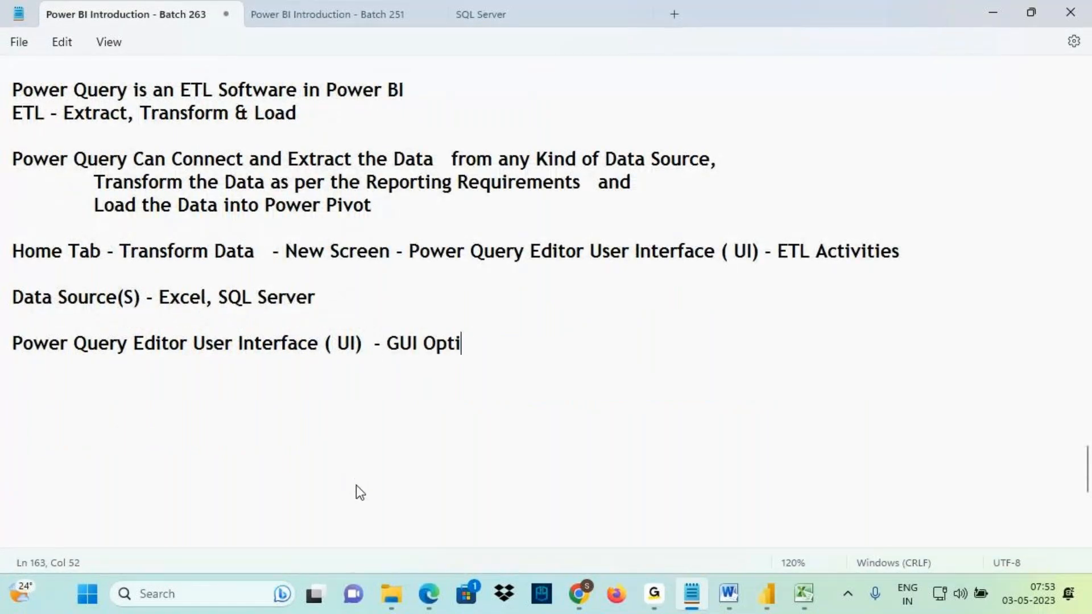
{"action": "key", "text": "Return"}
{"action": "key", "text": "Return"}
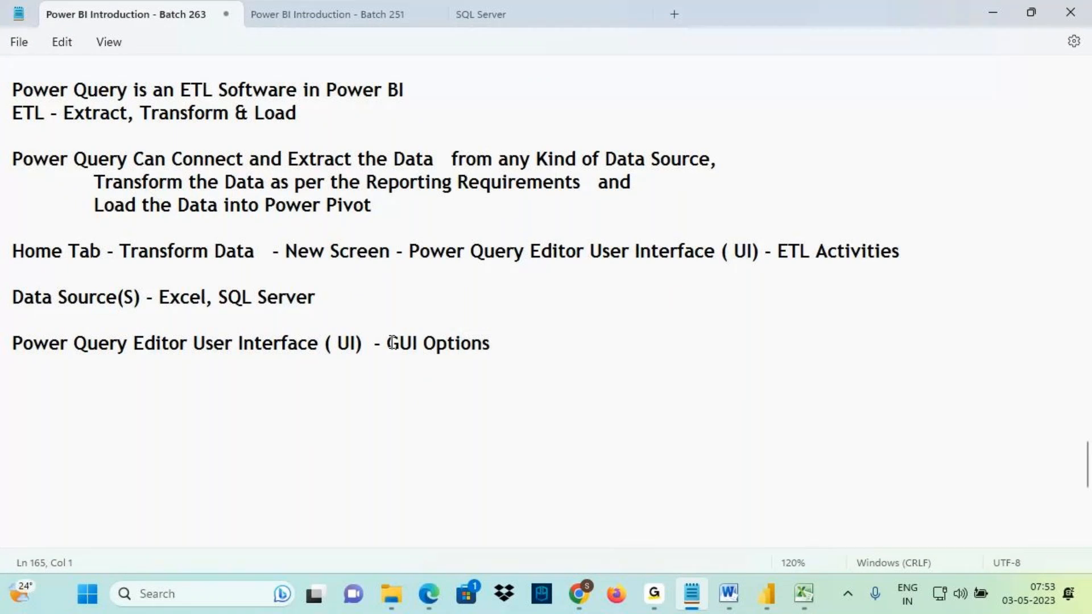
Add the line "Graphical User Interface Options" below the GUI Options line in the notes.
{"action": "double_click", "coordinate": [397, 348]}
{"action": "left_click", "coordinate": [170, 391]}
{"action": "type", "text": "Graphical "}
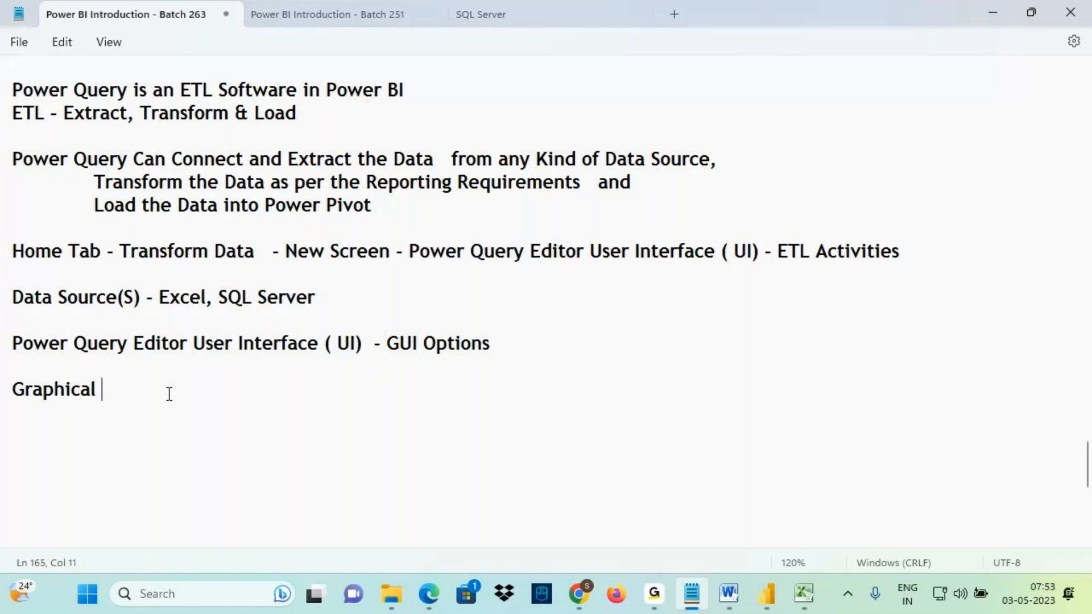
{"action": "type", "text": "User Interace"}
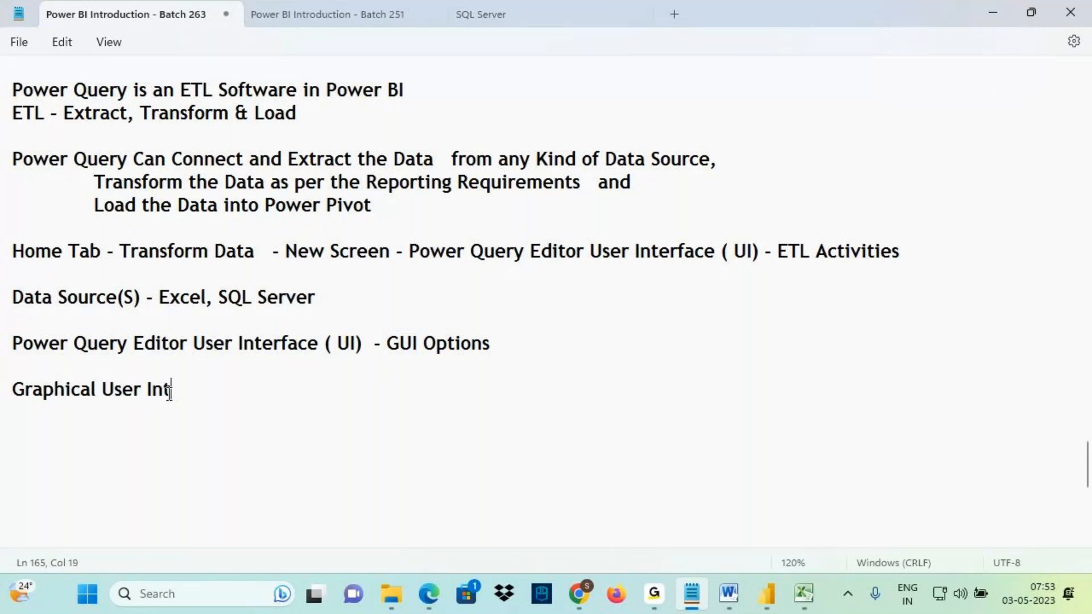
{"action": "key", "text": "BackSpace"}
{"action": "key", "text": "BackSpace"}
{"action": "key", "text": "BackSpace"}
{"action": "key", "text": "BackSpace"}
{"action": "type", "text": "face Options"}
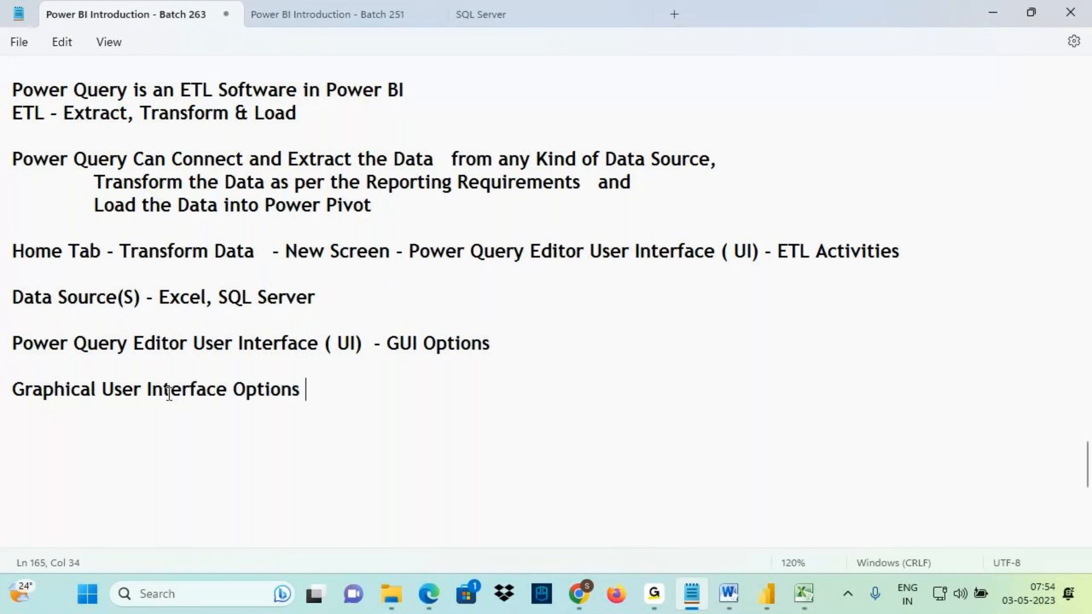
Highlight "GUI Options", then in the Power Query Editor box New Source, Group By, Split Column, Use First Row as Headers and Replace Values, and clear the marks.
{"action": "left_click_drag", "start_coordinate": [170, 344], "coordinate": [509, 344]}
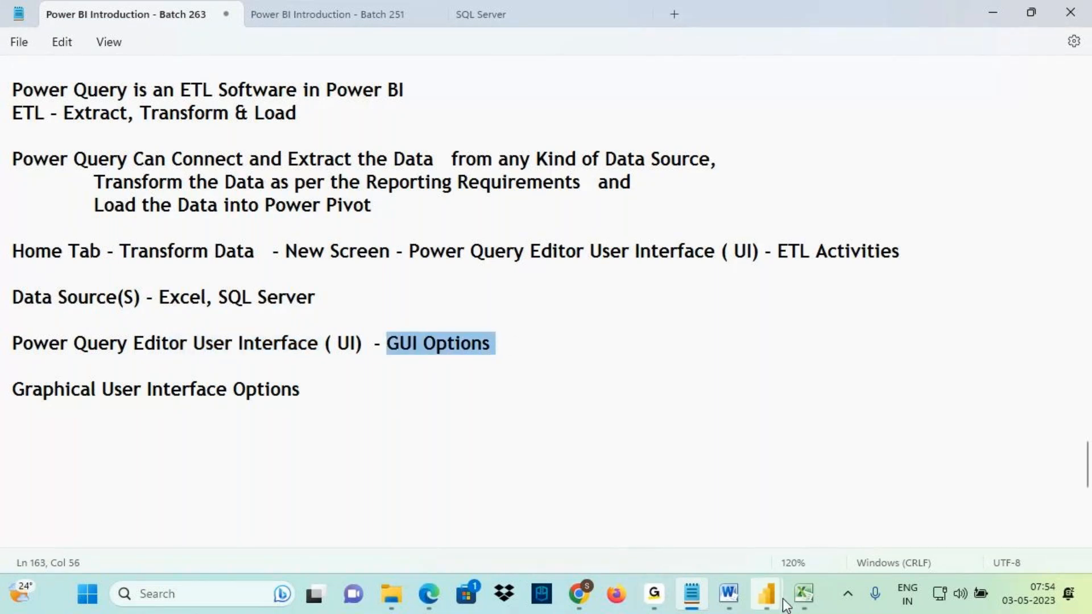
{"action": "left_click", "coordinate": [783, 605]}
{"action": "left_click", "coordinate": [832, 539]}
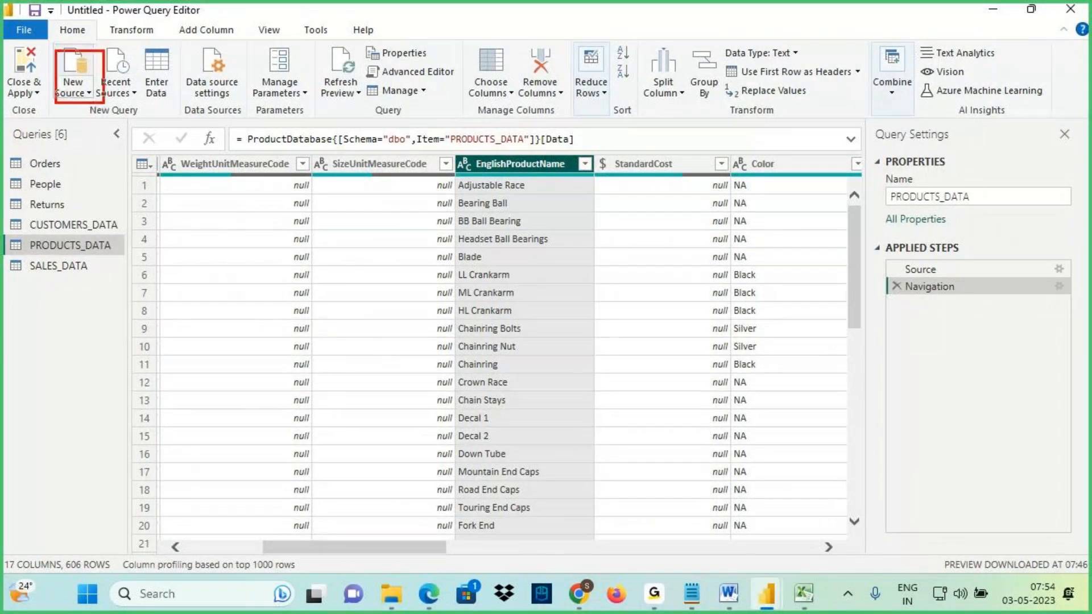
{"action": "left_click_drag", "start_coordinate": [683, 47], "coordinate": [724, 108]}
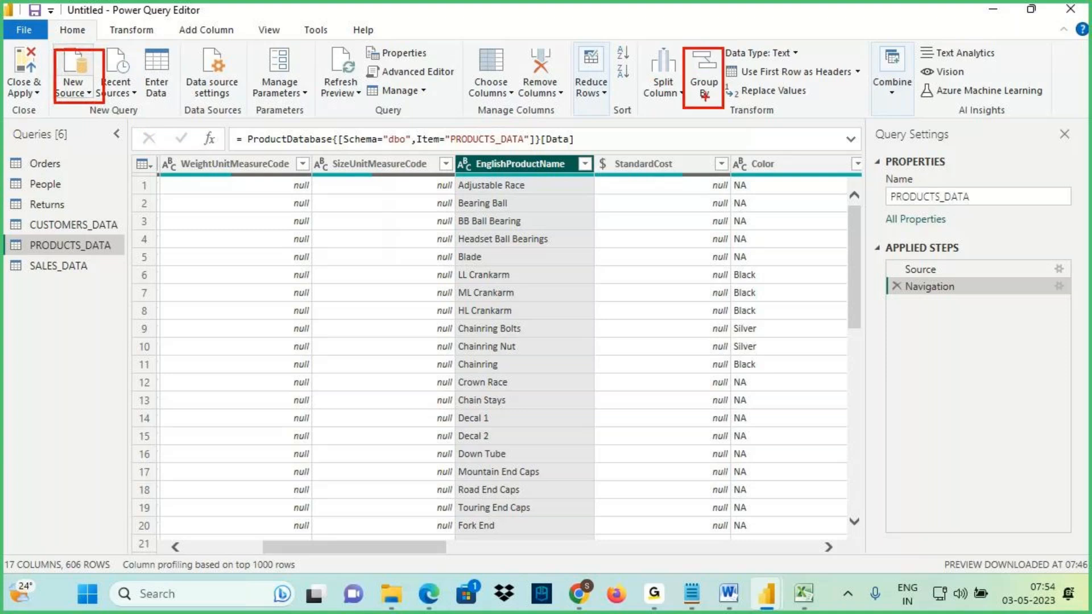
{"action": "left_click_drag", "start_coordinate": [641, 41], "coordinate": [685, 107]}
{"action": "left_click_drag", "start_coordinate": [727, 65], "coordinate": [857, 81]}
{"action": "left_click_drag", "start_coordinate": [719, 79], "coordinate": [822, 103]}
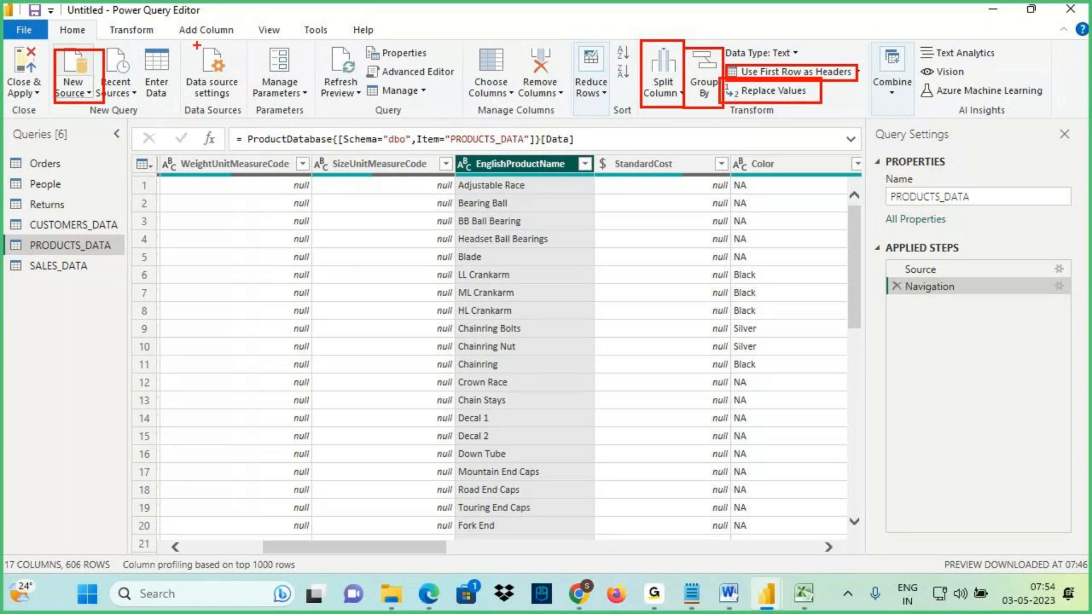
{"action": "key", "text": "Escape"}
Box Conditional Column, Duplicate Column and Merge Columns among the Add Column commands, and view the Transform commands.
{"action": "left_click", "coordinate": [199, 35]}
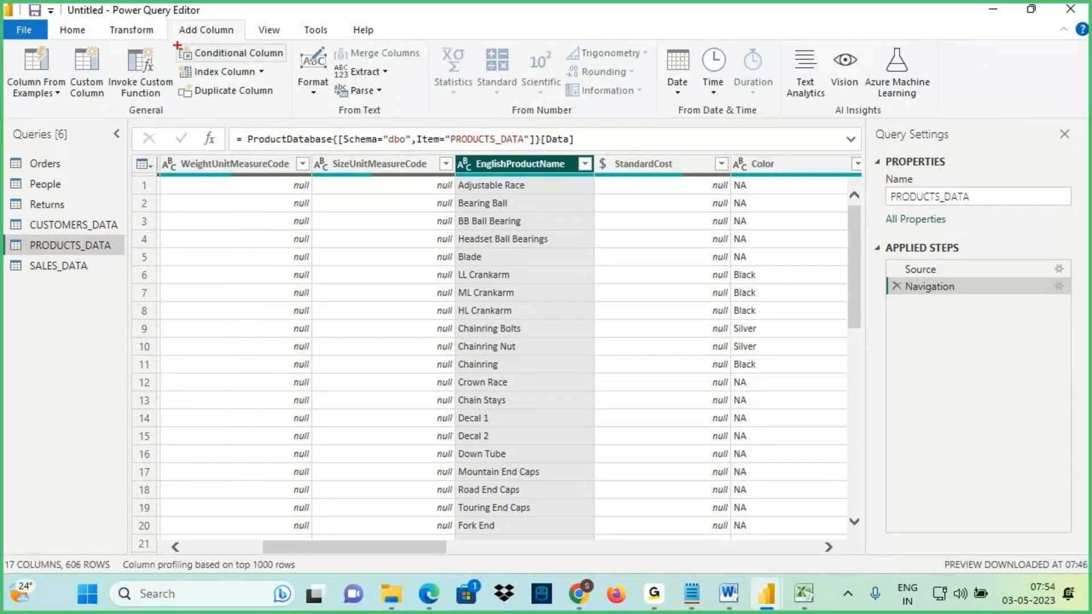
{"action": "left_click_drag", "start_coordinate": [176, 45], "coordinate": [297, 60]}
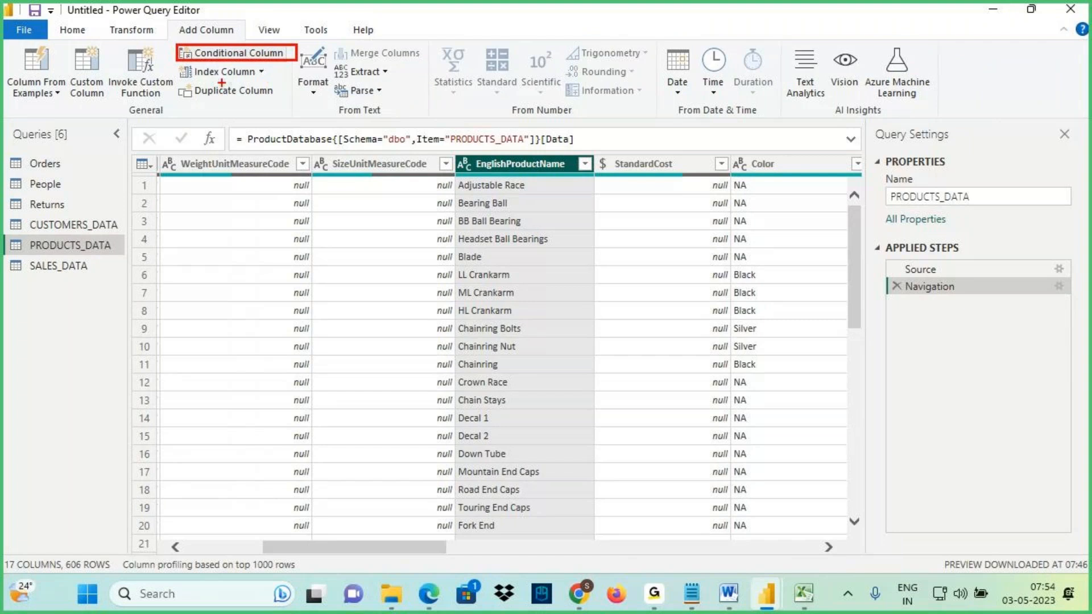
{"action": "left_click_drag", "start_coordinate": [178, 79], "coordinate": [303, 103]}
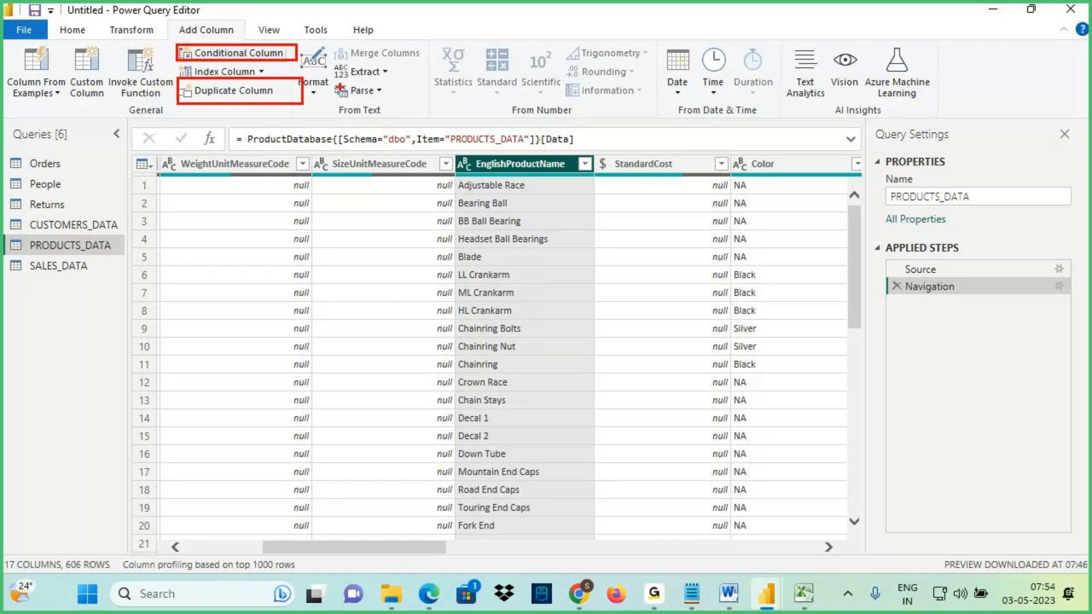
{"action": "left_click_drag", "start_coordinate": [333, 45], "coordinate": [426, 60]}
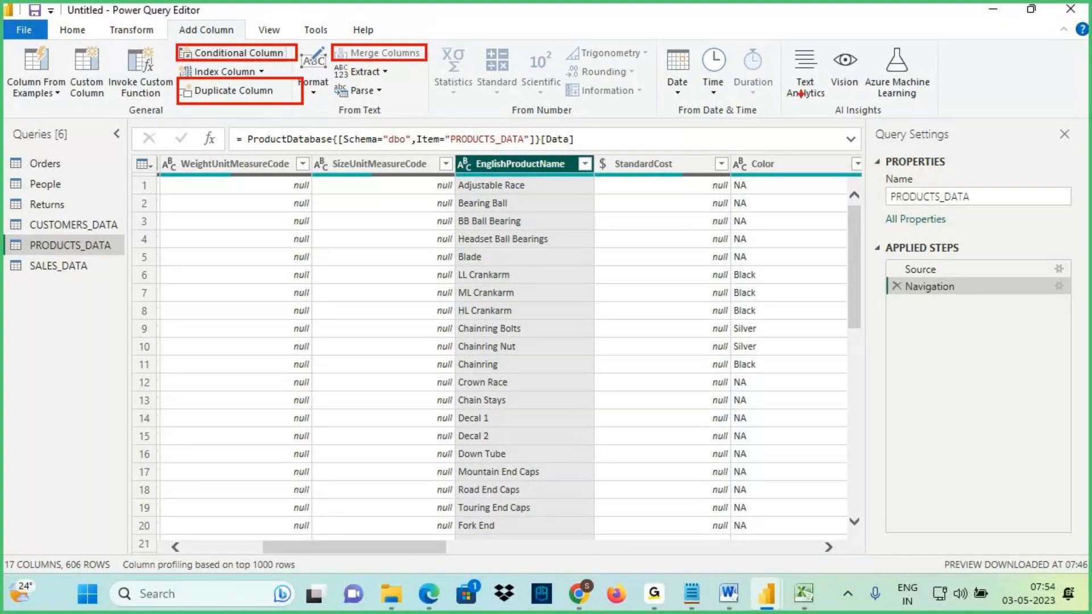
{"action": "left_click", "coordinate": [132, 34]}
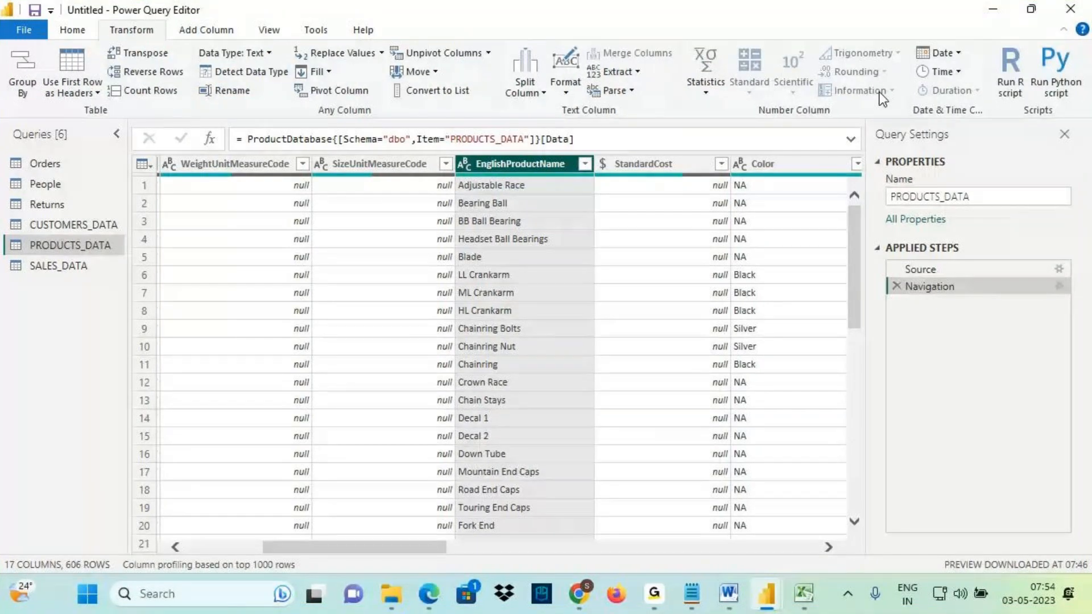
{"action": "left_click", "coordinate": [77, 32]}
Return to the Notepad notes, circle "GUI Options" with an upward arrow, and underline Extract, Transform and Load in the ETL line.
{"action": "left_click", "coordinate": [701, 586]}
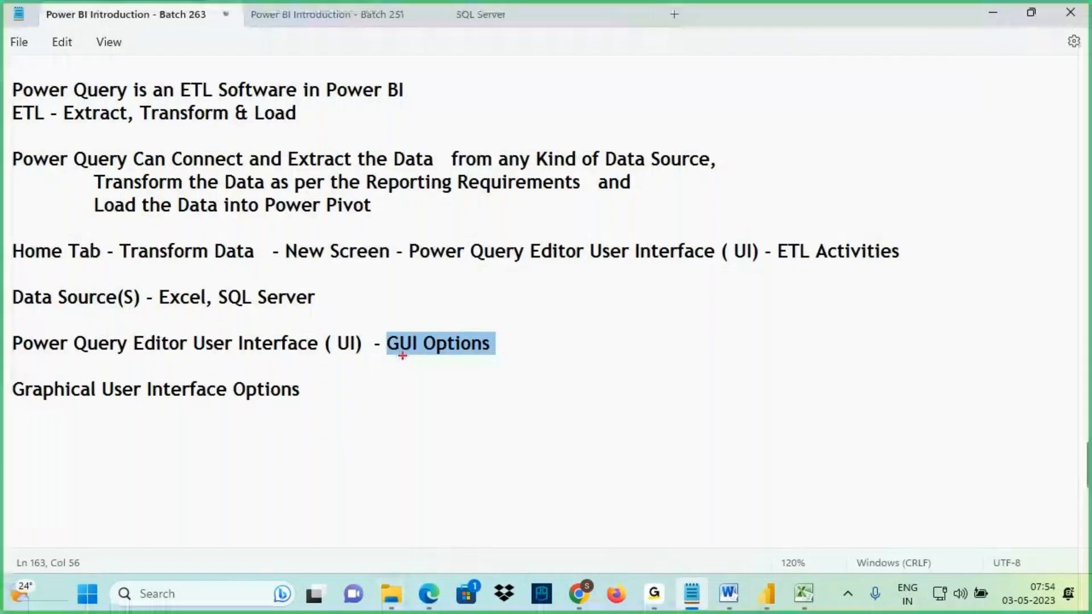
{"action": "mouse_move", "coordinate": [390, 353]}
{"action": "left_mouse_down"}
{"action": "mouse_move", "coordinate": [495, 338]}
{"action": "mouse_move", "coordinate": [397, 322]}
{"action": "mouse_move", "coordinate": [410, 352]}
{"action": "mouse_move", "coordinate": [449, 318]}
{"action": "left_mouse_up"}
{"action": "left_click_drag", "start_coordinate": [62, 127], "coordinate": [122, 129]}
{"action": "left_click_drag", "start_coordinate": [393, 349], "coordinate": [490, 353]}
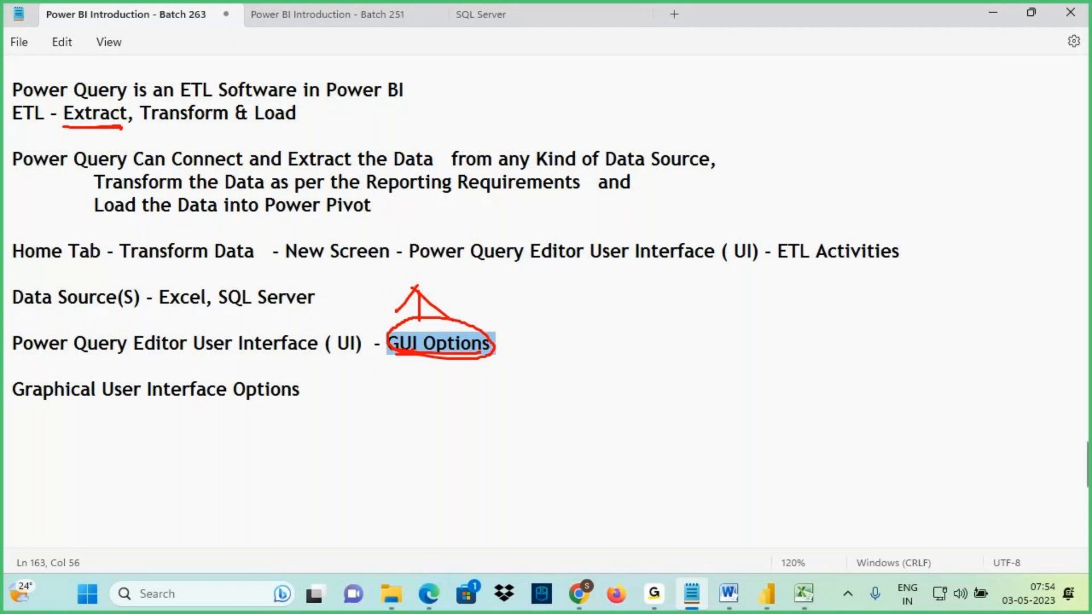
{"action": "left_click_drag", "start_coordinate": [158, 121], "coordinate": [223, 130]}
{"action": "left_click_drag", "start_coordinate": [193, 156], "coordinate": [194, 124]}
{"action": "mouse_move", "coordinate": [178, 144]}
{"action": "left_mouse_down"}
{"action": "mouse_move", "coordinate": [184, 134]}
{"action": "mouse_move", "coordinate": [215, 153]}
{"action": "left_mouse_up"}
{"action": "left_click_drag", "start_coordinate": [393, 356], "coordinate": [484, 349]}
{"action": "left_click_drag", "start_coordinate": [262, 121], "coordinate": [320, 128]}
Underline the whole ETL expansion, handwrite "Code" beside it and strike it through, and circle "Extract" with an arrow pointing to it.
{"action": "left_click_drag", "start_coordinate": [89, 124], "coordinate": [332, 123]}
{"action": "mouse_move", "coordinate": [562, 76]}
{"action": "left_mouse_down"}
{"action": "mouse_move", "coordinate": [550, 97]}
{"action": "mouse_move", "coordinate": [589, 94]}
{"action": "mouse_move", "coordinate": [591, 79]}
{"action": "mouse_move", "coordinate": [609, 111]}
{"action": "left_mouse_up"}
{"action": "left_click_drag", "start_coordinate": [623, 74], "coordinate": [530, 118]}
{"action": "left_click_drag", "start_coordinate": [544, 76], "coordinate": [541, 134]}
{"action": "mouse_move", "coordinate": [71, 116]}
{"action": "left_mouse_down"}
{"action": "mouse_move", "coordinate": [67, 128]}
{"action": "mouse_move", "coordinate": [89, 120]}
{"action": "left_mouse_up"}
{"action": "left_click_drag", "start_coordinate": [99, 122], "coordinate": [96, 165]}
{"action": "mouse_move", "coordinate": [99, 123]}
{"action": "left_mouse_down"}
{"action": "mouse_move", "coordinate": [80, 149]}
{"action": "mouse_move", "coordinate": [127, 151]}
{"action": "mouse_move", "coordinate": [152, 134]}
{"action": "mouse_move", "coordinate": [143, 98]}
{"action": "left_mouse_up"}
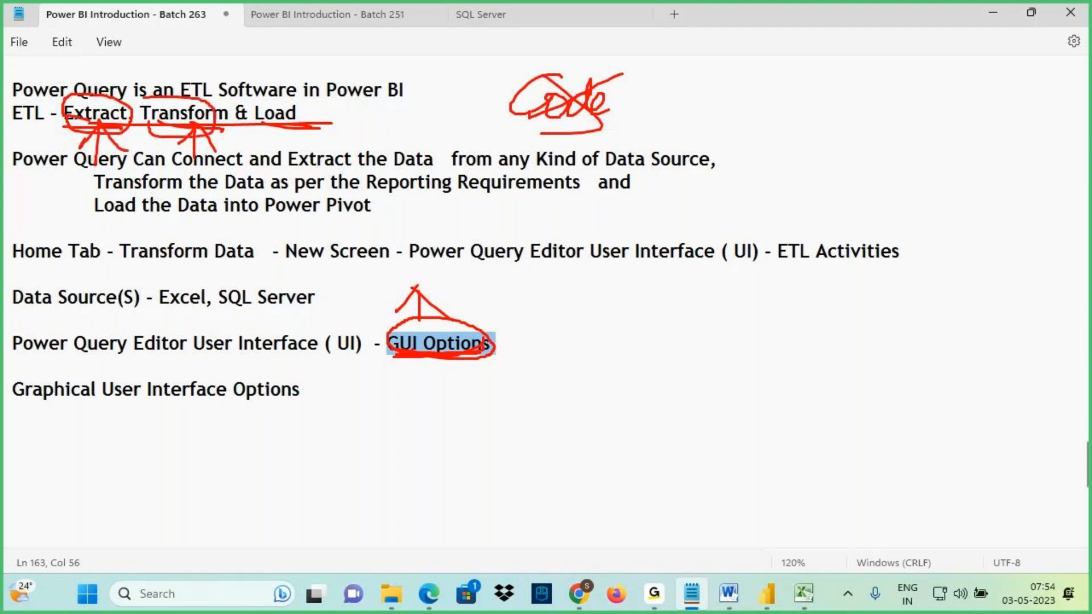
Circle "Transform", cross out "Code" again, underline "Graphical User Interface Options", clear the annotations, and switch to the Power Query Editor.
{"action": "mouse_move", "coordinate": [549, 76]}
{"action": "left_mouse_down"}
{"action": "mouse_move", "coordinate": [589, 128]}
{"action": "mouse_move", "coordinate": [575, 132]}
{"action": "left_mouse_up"}
{"action": "left_click_drag", "start_coordinate": [250, 121], "coordinate": [330, 123]}
{"action": "left_click_drag", "start_coordinate": [608, 77], "coordinate": [525, 119]}
{"action": "left_click_drag", "start_coordinate": [524, 71], "coordinate": [581, 138]}
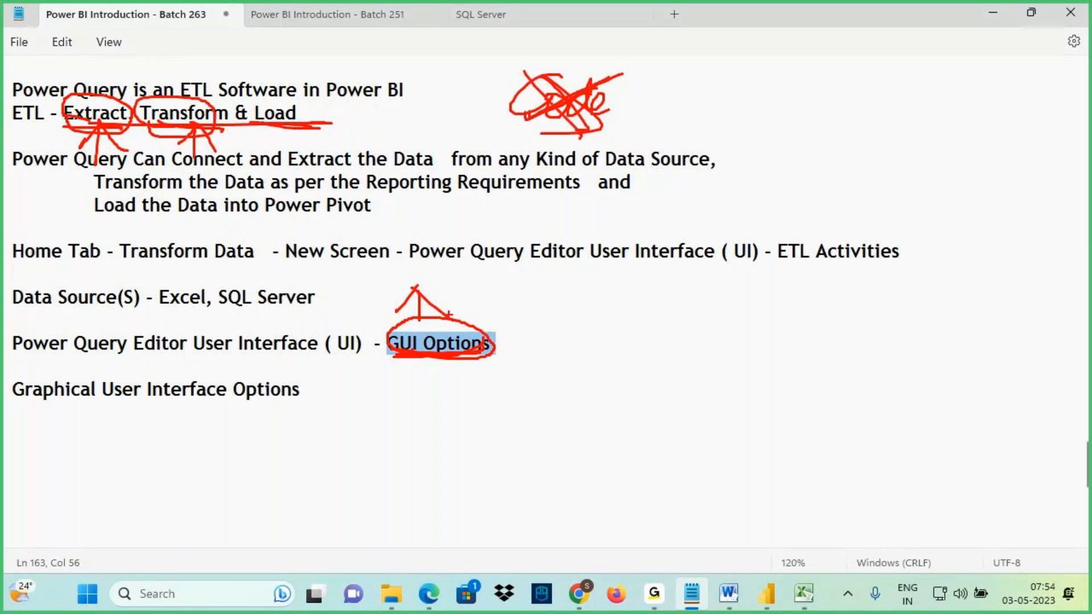
{"action": "left_click_drag", "start_coordinate": [455, 277], "coordinate": [459, 314]}
{"action": "mouse_move", "coordinate": [446, 299]}
{"action": "left_mouse_down"}
{"action": "mouse_move", "coordinate": [483, 329]}
{"action": "mouse_move", "coordinate": [488, 316]}
{"action": "left_mouse_up"}
{"action": "left_click_drag", "start_coordinate": [56, 404], "coordinate": [258, 401]}
{"action": "key", "text": "Escape"}
{"action": "mouse_move", "coordinate": [767, 594]}
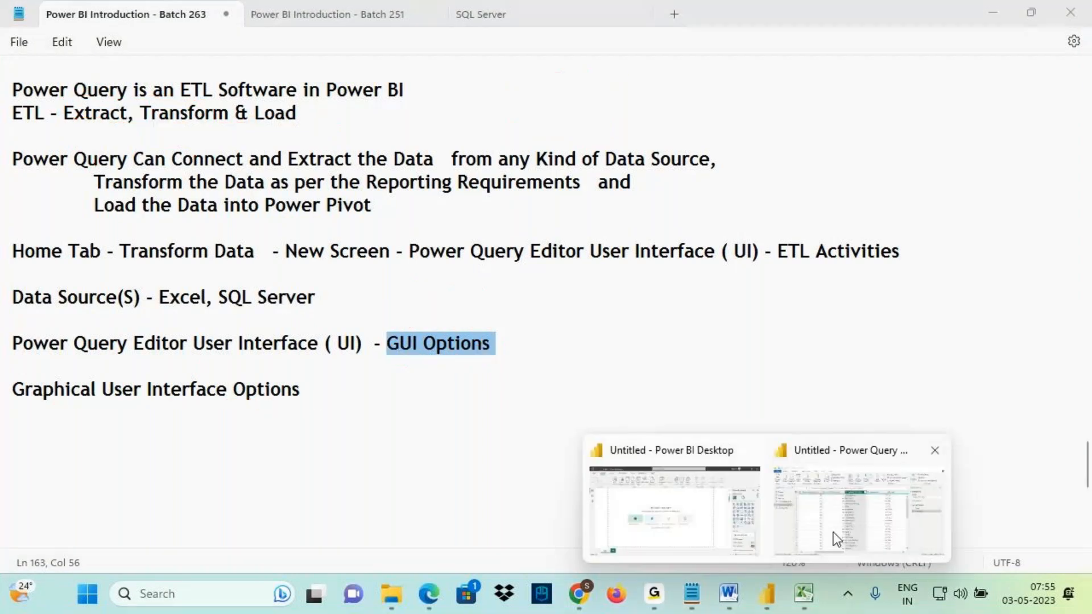
{"action": "left_click", "coordinate": [835, 527]}
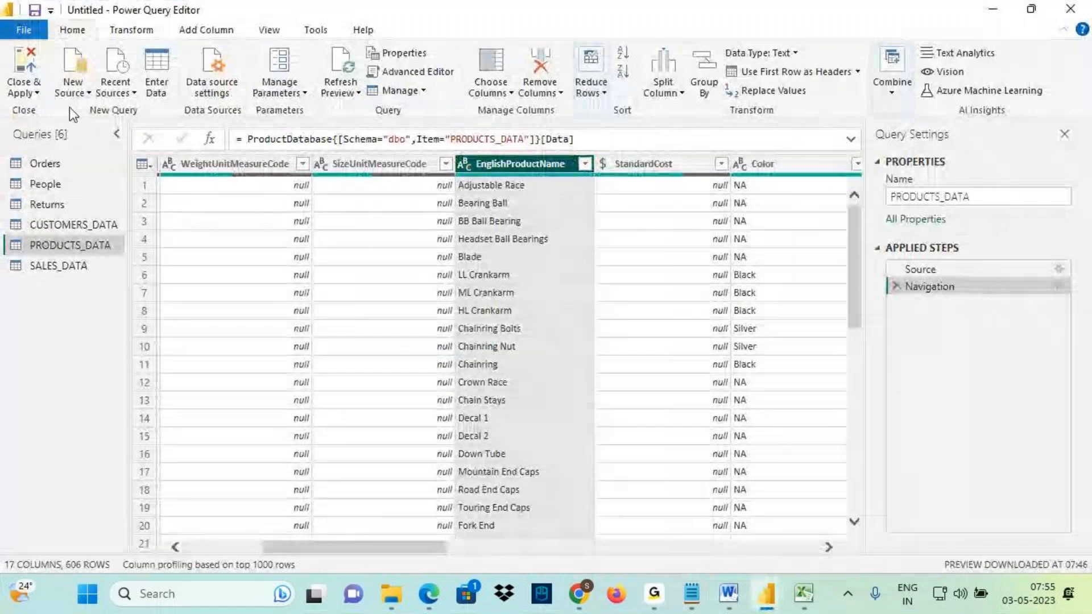
Box the New Source command, underline the PRODUCTS_DATA query, and mark the EnglishProductName column header with an arrow and underline.
{"action": "key", "text": "ctrl+2"}
{"action": "left_click_drag", "start_coordinate": [51, 45], "coordinate": [94, 102]}
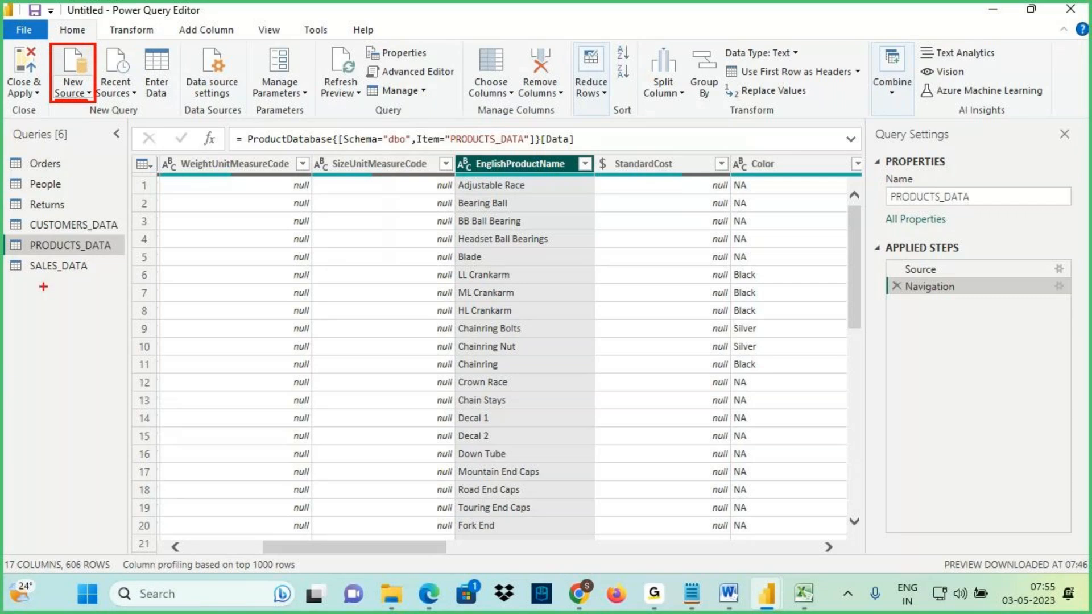
{"action": "left_click_drag", "start_coordinate": [30, 256], "coordinate": [112, 248]}
{"action": "left_click_drag", "start_coordinate": [506, 113], "coordinate": [518, 152]}
{"action": "left_click_drag", "start_coordinate": [467, 181], "coordinate": [549, 183]}
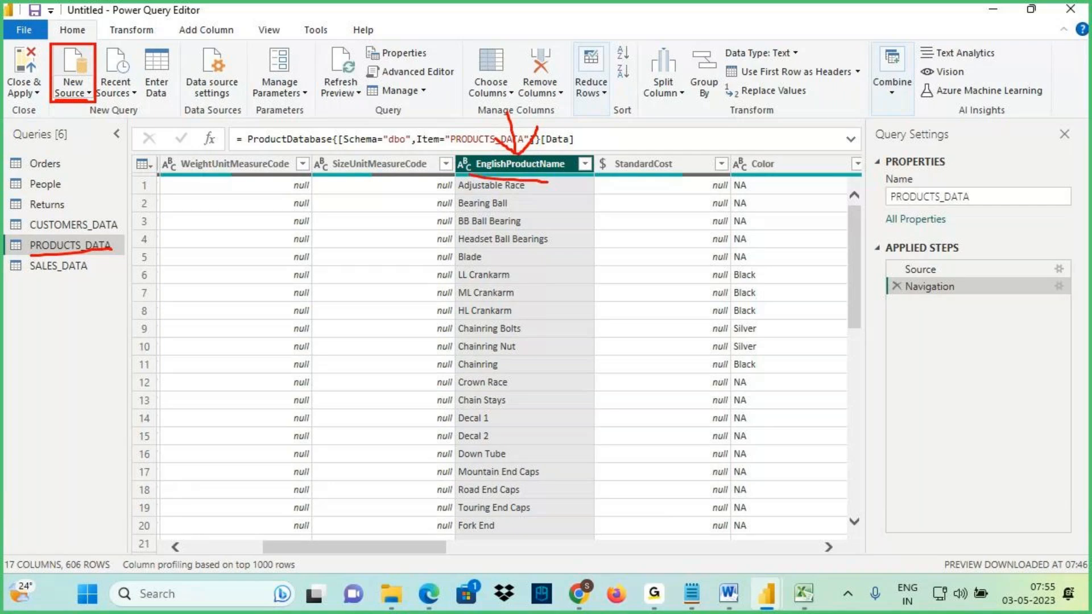
Draw an upward arrow from the EnglishProductName header, handwrite "GUI options" with an underline, and clear the annotations.
{"action": "mouse_move", "coordinate": [548, 142]}
{"action": "left_mouse_down"}
{"action": "mouse_move", "coordinate": [581, 110]}
{"action": "mouse_move", "coordinate": [561, 86]}
{"action": "mouse_move", "coordinate": [552, 111]}
{"action": "left_mouse_up"}
{"action": "left_click_drag", "start_coordinate": [553, 86], "coordinate": [591, 105]}
{"action": "left_click_drag", "start_coordinate": [656, 50], "coordinate": [621, 85]}
{"action": "left_click_drag", "start_coordinate": [621, 73], "coordinate": [653, 101]}
{"action": "mouse_move", "coordinate": [666, 65]}
{"action": "left_mouse_down"}
{"action": "mouse_move", "coordinate": [718, 98]}
{"action": "mouse_move", "coordinate": [710, 55]}
{"action": "left_mouse_up"}
{"action": "left_click_drag", "start_coordinate": [768, 57], "coordinate": [789, 100]}
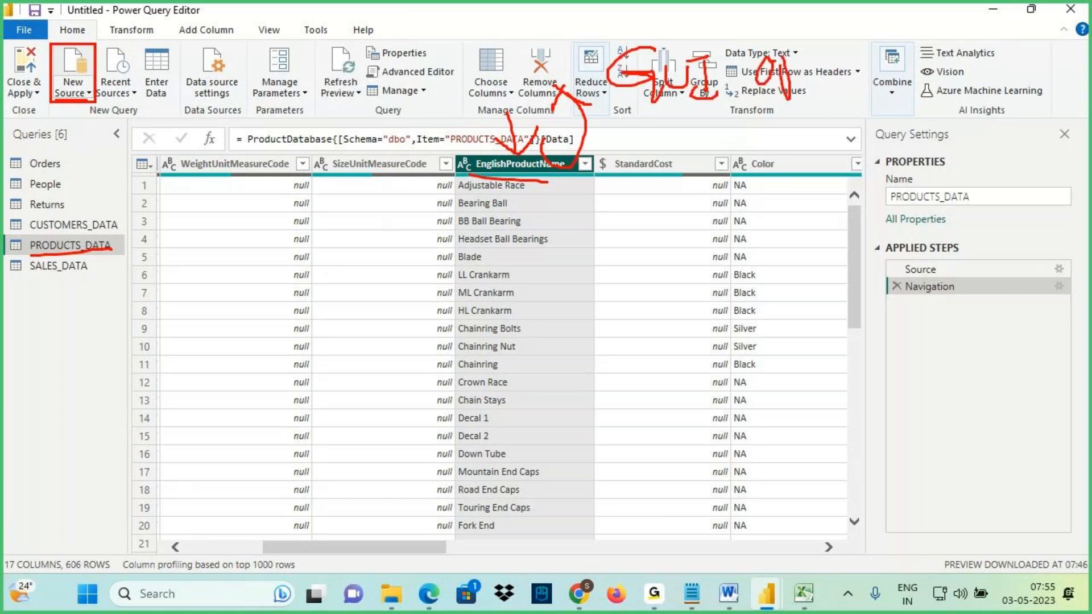
{"action": "mouse_move", "coordinate": [789, 59]}
{"action": "left_mouse_down"}
{"action": "mouse_move", "coordinate": [780, 70]}
{"action": "mouse_move", "coordinate": [800, 45]}
{"action": "mouse_move", "coordinate": [807, 76]}
{"action": "mouse_move", "coordinate": [813, 57]}
{"action": "left_mouse_up"}
{"action": "left_click_drag", "start_coordinate": [816, 57], "coordinate": [818, 73]}
{"action": "left_click_drag", "start_coordinate": [817, 44], "coordinate": [881, 59]}
{"action": "left_click_drag", "start_coordinate": [883, 64], "coordinate": [673, 114]}
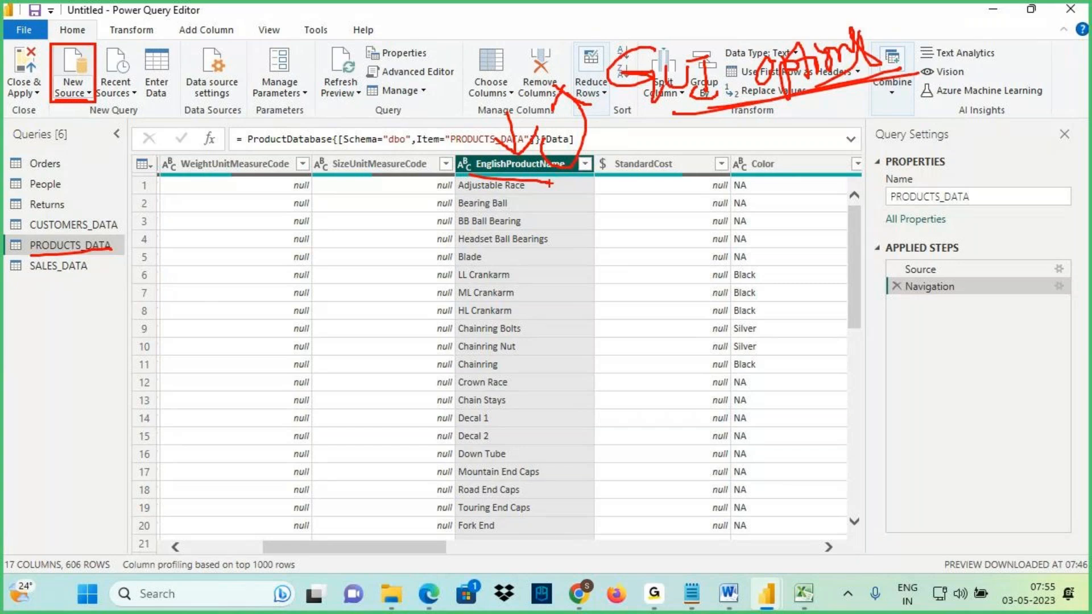
{"action": "key", "text": "Escape"}
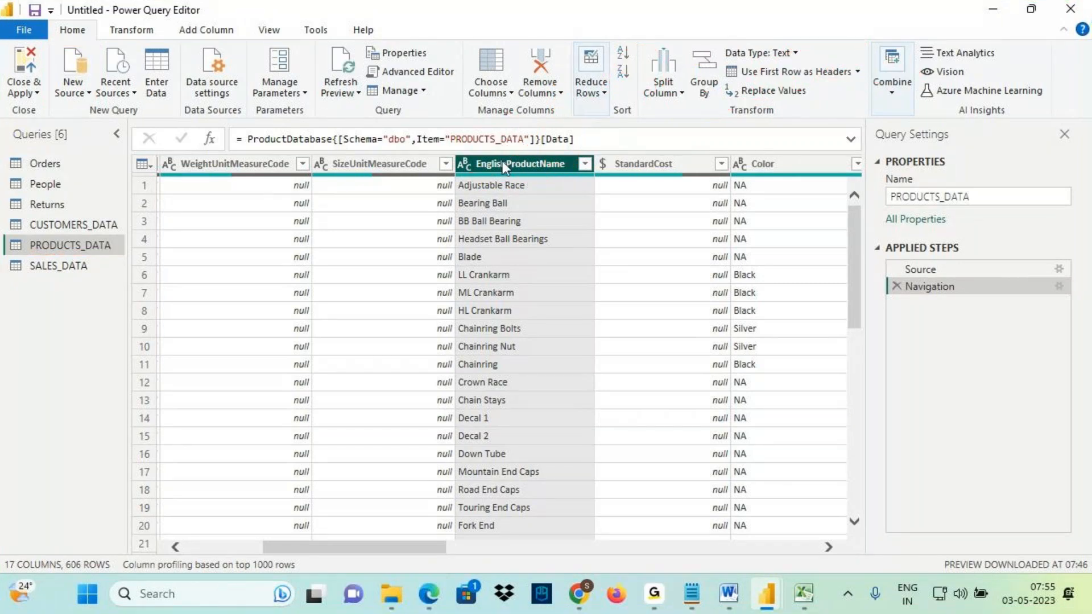
Show the text Format options for transforming a column, box UPPERCASE, and draw an arrow from it to a handwritten "GUI".
{"action": "left_click", "coordinate": [131, 30]}
{"action": "left_click", "coordinate": [566, 80]}
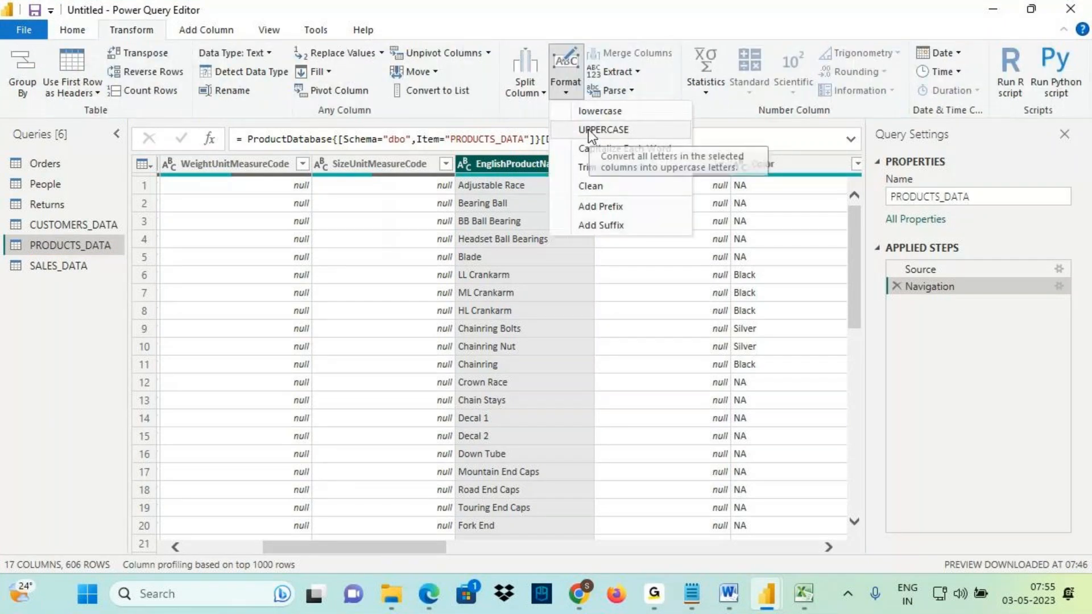
{"action": "key", "text": "ctrl+2"}
{"action": "mouse_move", "coordinate": [544, 119]}
{"action": "left_mouse_down"}
{"action": "mouse_move", "coordinate": [654, 138]}
{"action": "mouse_move", "coordinate": [787, 121]}
{"action": "mouse_move", "coordinate": [756, 142]}
{"action": "mouse_move", "coordinate": [818, 123]}
{"action": "mouse_move", "coordinate": [810, 143]}
{"action": "left_mouse_up"}
{"action": "left_click_drag", "start_coordinate": [826, 117], "coordinate": [865, 118]}
{"action": "mouse_move", "coordinate": [880, 104]}
{"action": "left_mouse_down"}
{"action": "mouse_move", "coordinate": [879, 142]}
{"action": "mouse_move", "coordinate": [893, 137]}
{"action": "left_mouse_up"}
{"action": "left_click_drag", "start_coordinate": [849, 110], "coordinate": [895, 104]}
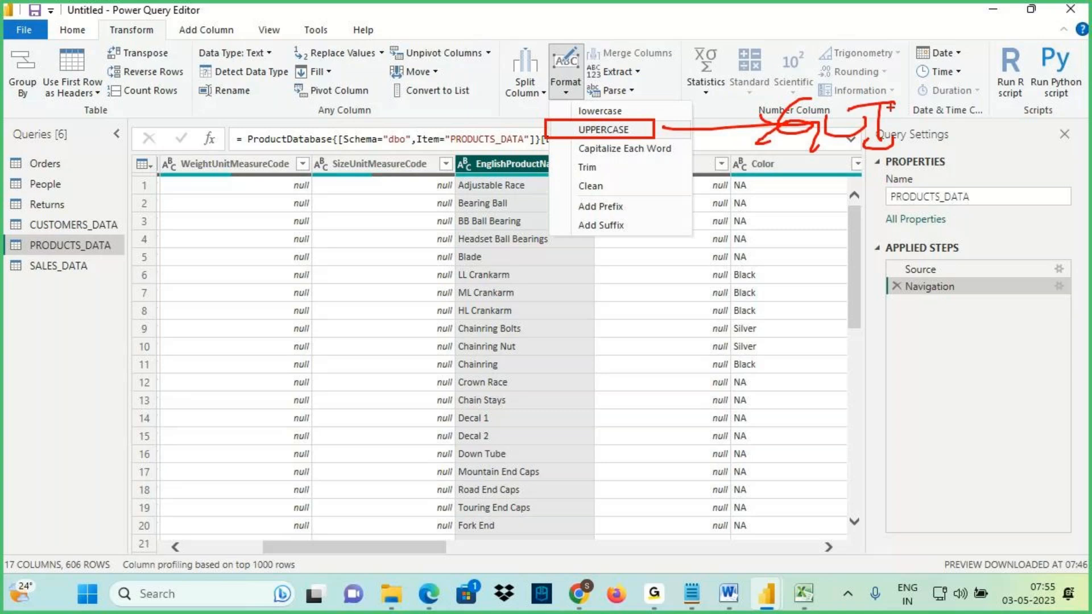
Box Transform and Format, point to and underline UPPERCASE, and draw a long downward arrow over the EnglishProductName values.
{"action": "mouse_move", "coordinate": [102, 22]}
{"action": "left_mouse_down"}
{"action": "mouse_move", "coordinate": [165, 24]}
{"action": "mouse_move", "coordinate": [169, 40]}
{"action": "left_mouse_up"}
{"action": "mouse_move", "coordinate": [549, 45]}
{"action": "left_mouse_down"}
{"action": "mouse_move", "coordinate": [581, 101]}
{"action": "mouse_move", "coordinate": [555, 132]}
{"action": "mouse_move", "coordinate": [484, 127]}
{"action": "left_mouse_up"}
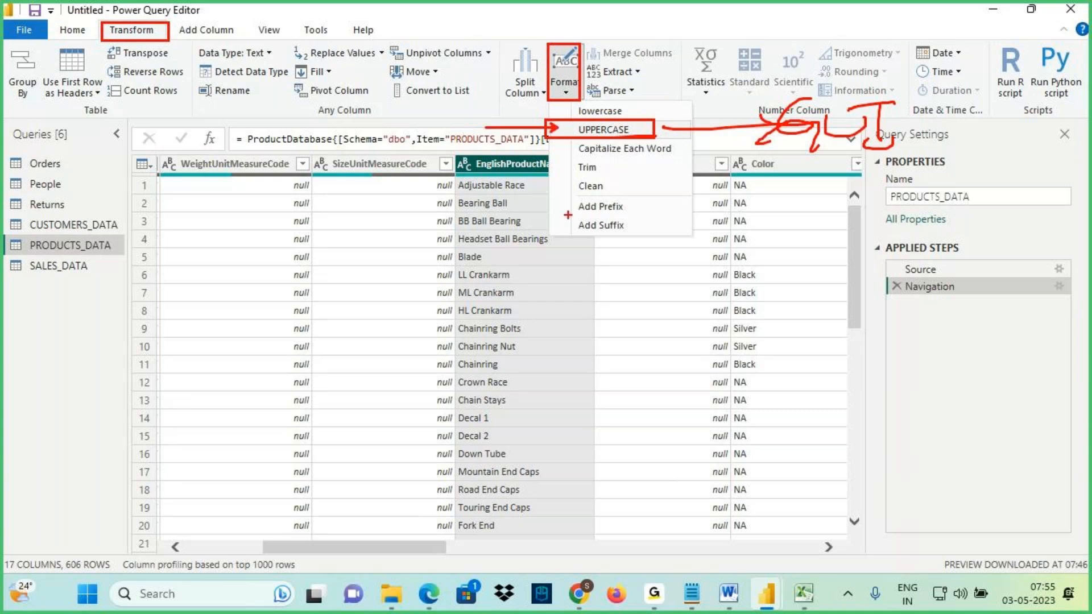
{"action": "left_click_drag", "start_coordinate": [577, 143], "coordinate": [667, 141]}
{"action": "left_click_drag", "start_coordinate": [497, 173], "coordinate": [509, 360]}
{"action": "left_click_drag", "start_coordinate": [478, 293], "coordinate": [519, 366]}
{"action": "left_click_drag", "start_coordinate": [546, 295], "coordinate": [498, 380]}
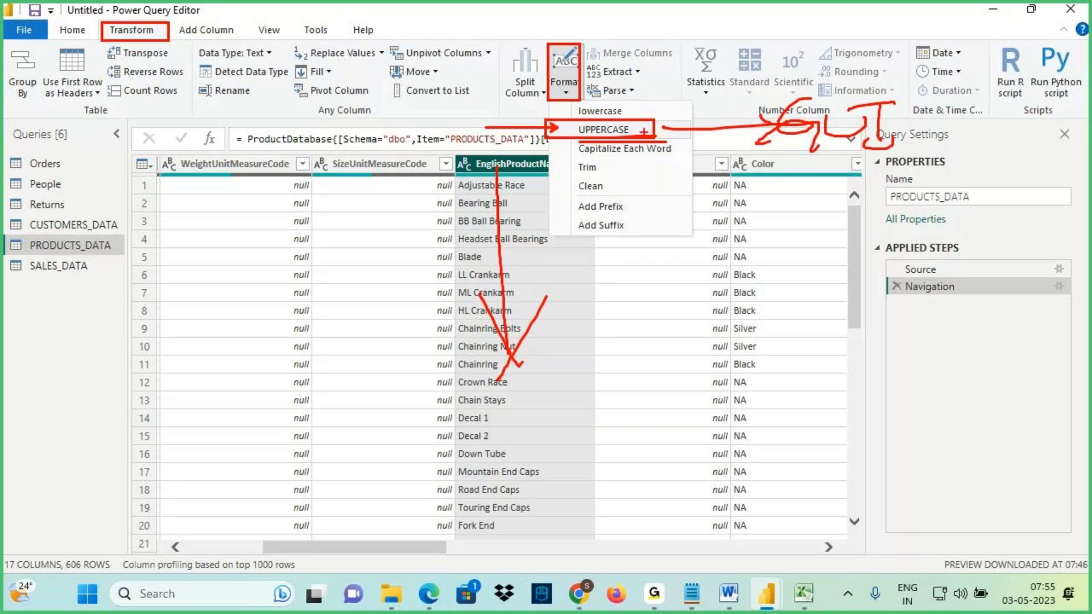
Underline the applied steps Source and Navigation, handwrite an underlined "3rd" with an arrow below them, and mark the EnglishProductName values again.
{"action": "left_click_drag", "start_coordinate": [654, 129], "coordinate": [706, 131]}
{"action": "left_click_drag", "start_coordinate": [776, 113], "coordinate": [745, 154]}
{"action": "left_click_drag", "start_coordinate": [894, 258], "coordinate": [943, 258]}
{"action": "mouse_move", "coordinate": [878, 308]}
{"action": "left_mouse_down"}
{"action": "mouse_move", "coordinate": [915, 307]}
{"action": "mouse_move", "coordinate": [902, 302]}
{"action": "mouse_move", "coordinate": [894, 324]}
{"action": "mouse_move", "coordinate": [922, 329]}
{"action": "left_mouse_up"}
{"action": "mouse_move", "coordinate": [904, 277]}
{"action": "left_mouse_down"}
{"action": "mouse_move", "coordinate": [949, 275]}
{"action": "mouse_move", "coordinate": [961, 290]}
{"action": "left_mouse_up"}
{"action": "left_click_drag", "start_coordinate": [963, 305], "coordinate": [968, 294]}
{"action": "mouse_move", "coordinate": [976, 297]}
{"action": "left_mouse_down"}
{"action": "mouse_move", "coordinate": [974, 274]}
{"action": "mouse_move", "coordinate": [978, 326]}
{"action": "left_mouse_up"}
{"action": "left_click_drag", "start_coordinate": [922, 344], "coordinate": [1008, 326]}
{"action": "left_click_drag", "start_coordinate": [494, 181], "coordinate": [483, 339]}
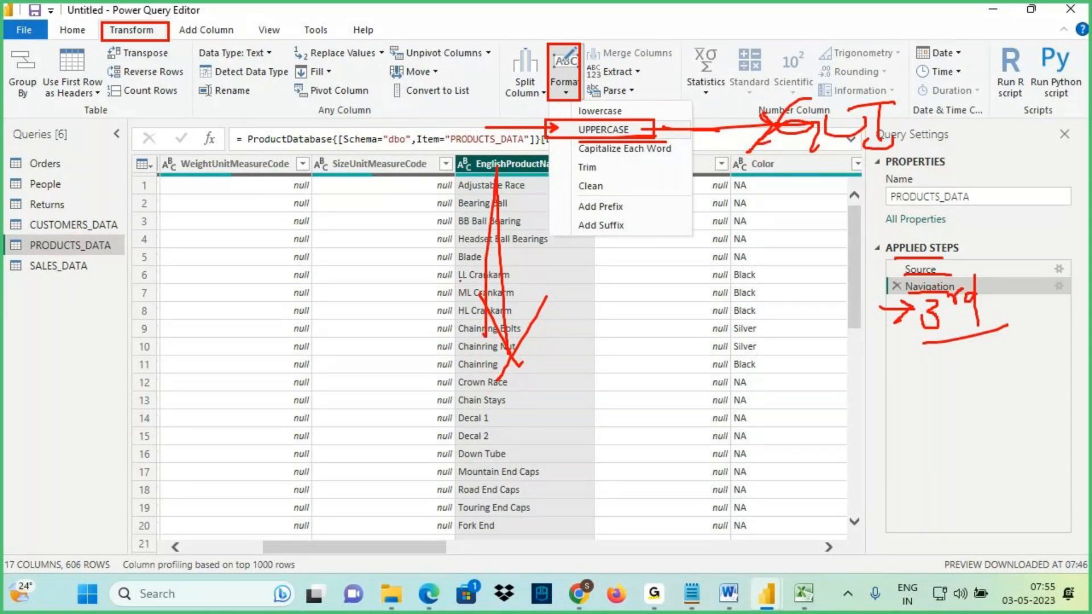
Clear the annotations and convert the EnglishProductName column to uppercase.
{"action": "key", "text": "Escape"}
{"action": "left_click", "coordinate": [564, 95]}
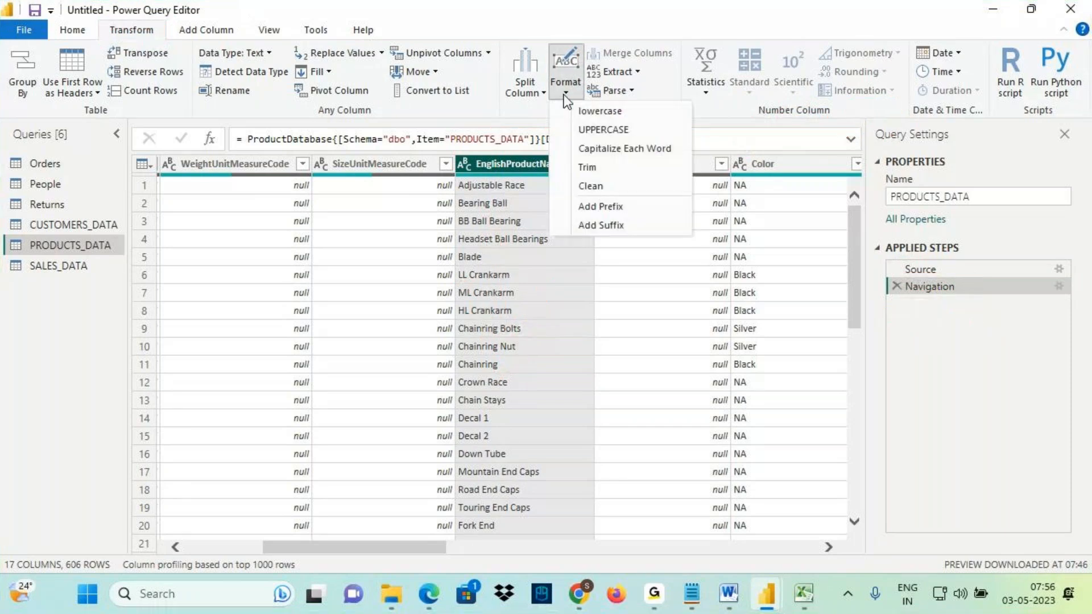
{"action": "left_click", "coordinate": [589, 131]}
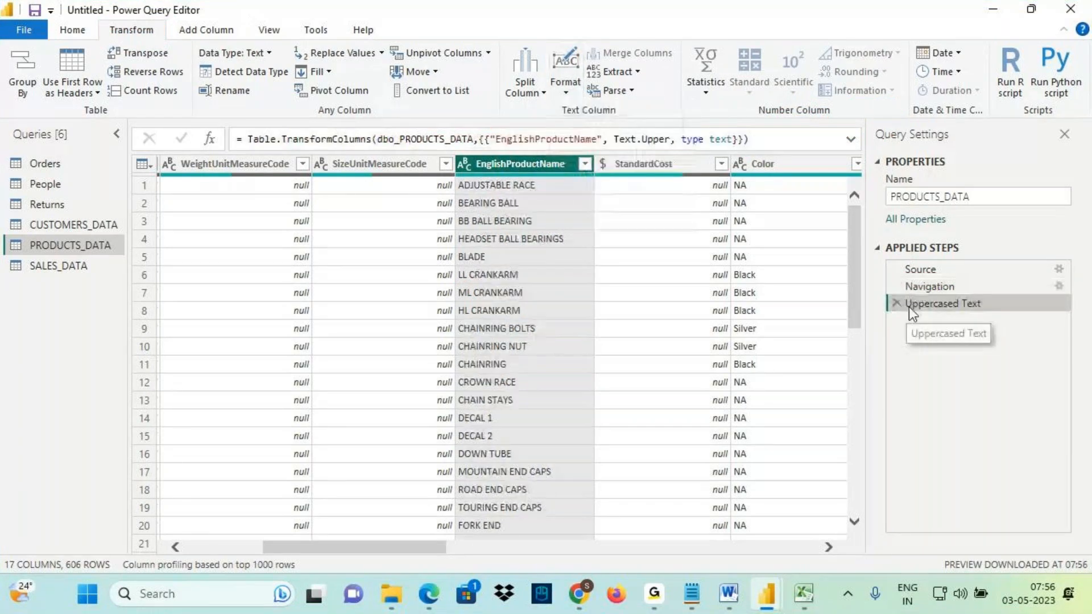
Box the Uppercased Text step, mark the converted EnglishProductName values, underline PRODUCTS_DATA, and clear the annotations.
{"action": "key", "text": "ctrl+2"}
{"action": "mouse_move", "coordinate": [883, 293]}
{"action": "left_mouse_down"}
{"action": "mouse_move", "coordinate": [959, 312]}
{"action": "mouse_move", "coordinate": [1072, 313]}
{"action": "left_mouse_up"}
{"action": "mouse_move", "coordinate": [504, 174]}
{"action": "left_mouse_down"}
{"action": "mouse_move", "coordinate": [508, 259]}
{"action": "mouse_move", "coordinate": [520, 233]}
{"action": "mouse_move", "coordinate": [512, 263]}
{"action": "mouse_move", "coordinate": [499, 265]}
{"action": "left_mouse_up"}
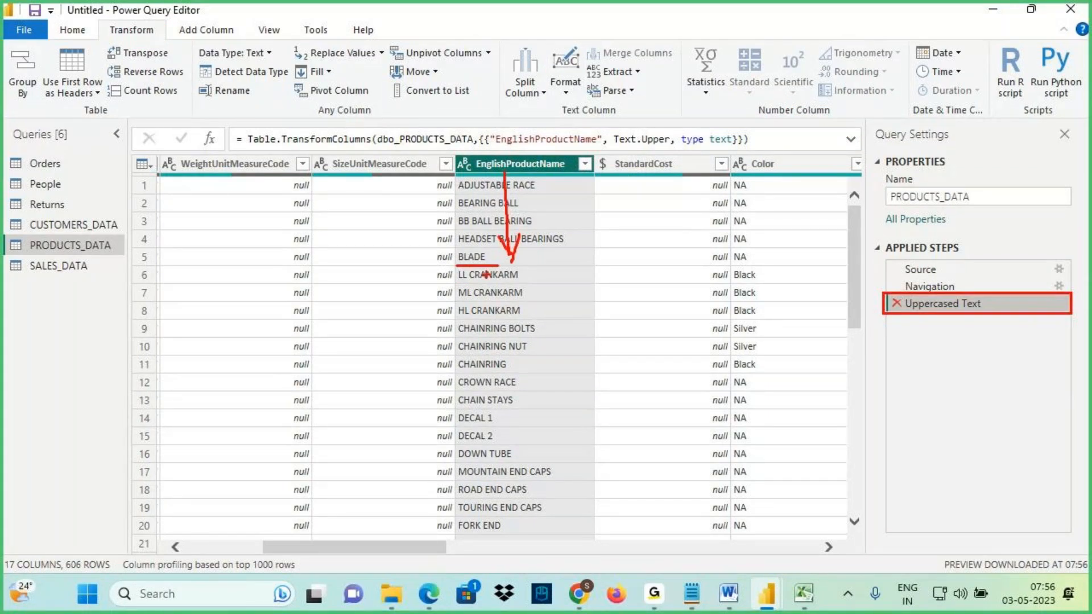
{"action": "mouse_move", "coordinate": [459, 211]}
{"action": "left_mouse_down"}
{"action": "mouse_move", "coordinate": [522, 211]}
{"action": "mouse_move", "coordinate": [532, 192]}
{"action": "left_mouse_up"}
{"action": "left_click_drag", "start_coordinate": [524, 112], "coordinate": [531, 158]}
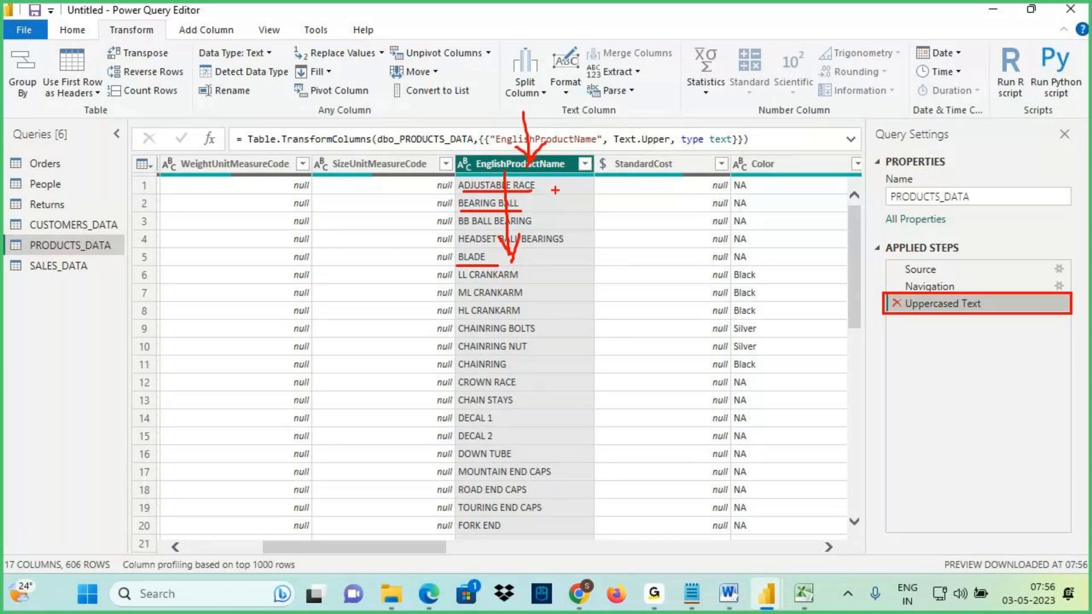
{"action": "left_click_drag", "start_coordinate": [33, 258], "coordinate": [120, 259]}
{"action": "mouse_move", "coordinate": [21, 231]}
{"action": "left_mouse_down"}
{"action": "mouse_move", "coordinate": [8, 229]}
{"action": "mouse_move", "coordinate": [69, 214]}
{"action": "mouse_move", "coordinate": [23, 216]}
{"action": "left_mouse_up"}
{"action": "key", "text": "Escape"}
Open the CUSTOMERS_DATA query, box its FirstName, MiddleName and LastName headers, and clear the annotation.
{"action": "left_click", "coordinate": [72, 30]}
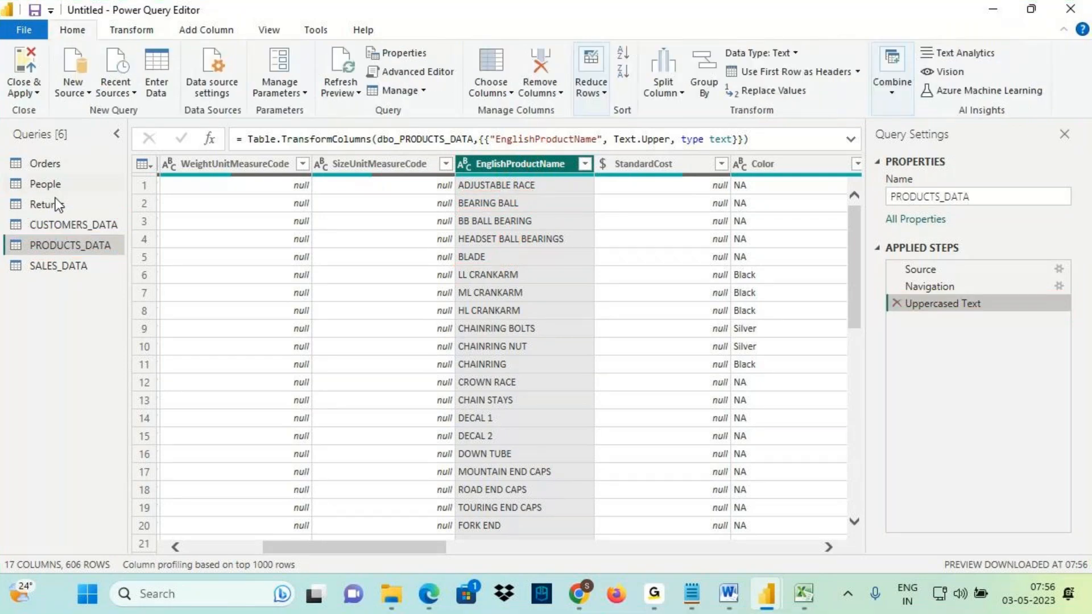
{"action": "left_click", "coordinate": [57, 221]}
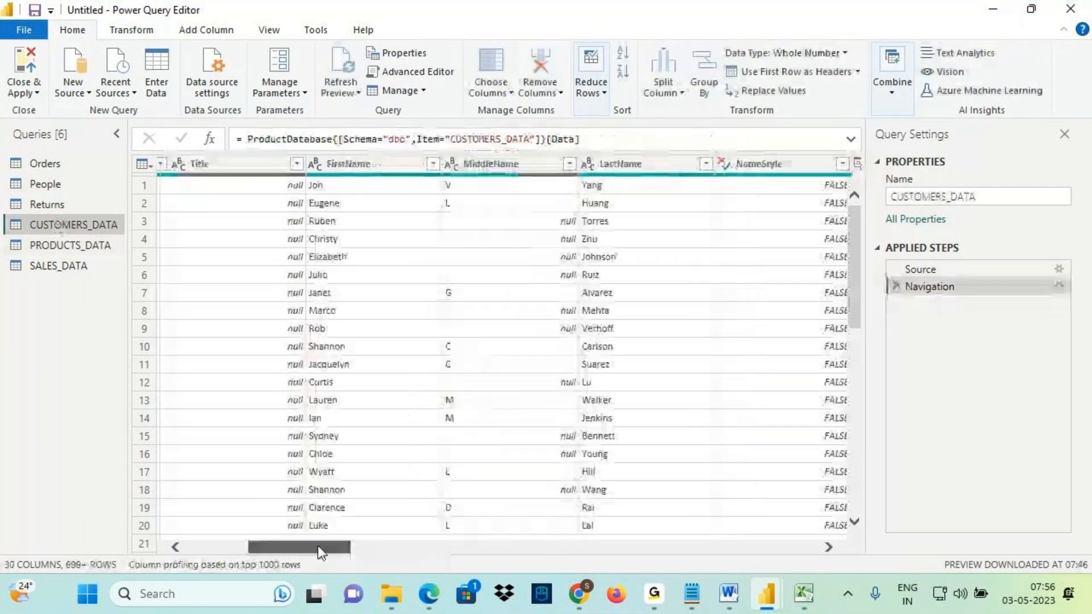
{"action": "left_click", "coordinate": [348, 164]}
{"action": "key", "text": "ctrl+2"}
{"action": "left_click_drag", "start_coordinate": [305, 154], "coordinate": [714, 179]}
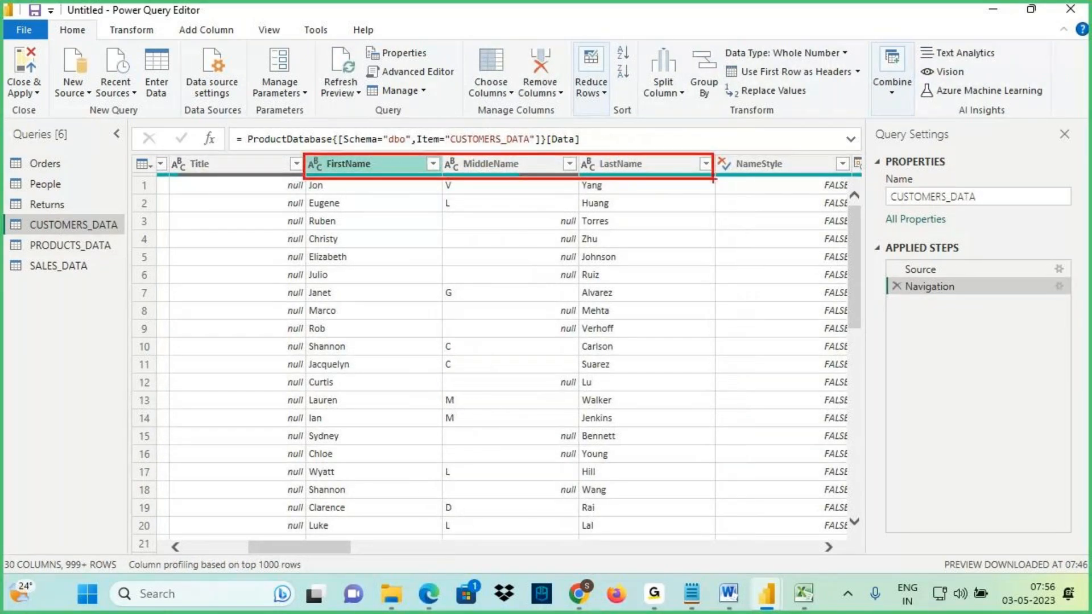
{"action": "key", "text": "Escape"}
Select the FirstName, MiddleName and LastName columns together and box their headers.
{"action": "left_click", "coordinate": [354, 170]}
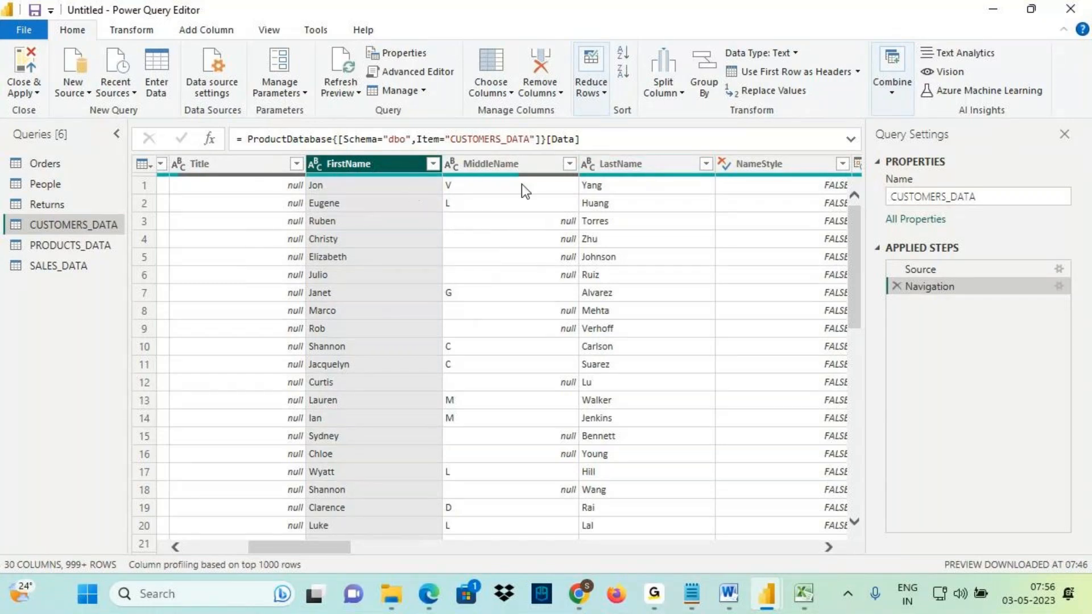
{"action": "left_click", "coordinate": [506, 172], "text": "ctrl"}
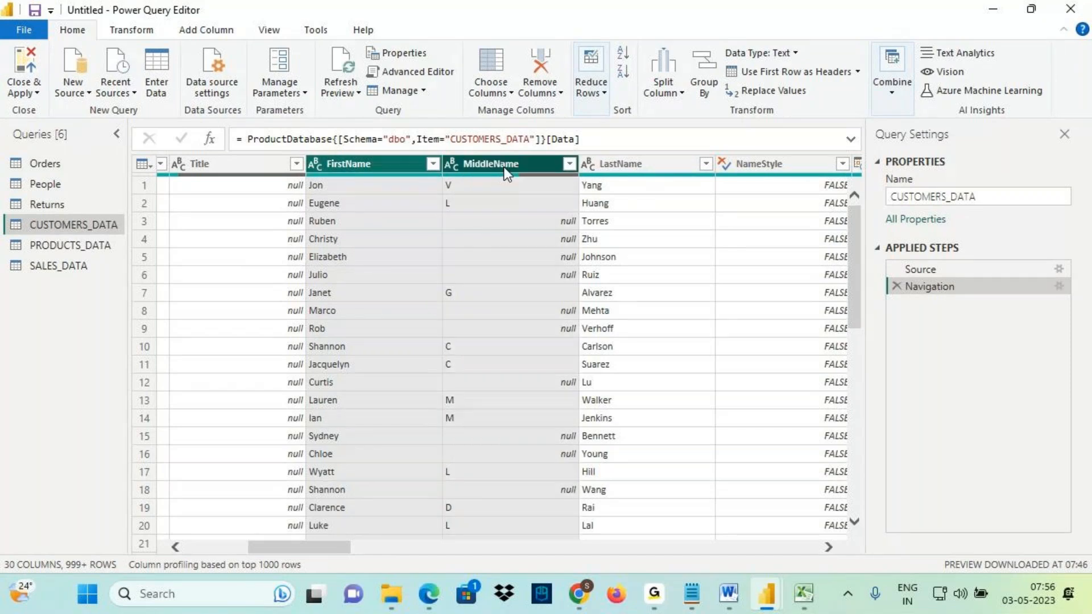
{"action": "left_click", "coordinate": [612, 167], "text": "ctrl"}
{"action": "key", "text": "ctrl+2"}
{"action": "left_click_drag", "start_coordinate": [304, 152], "coordinate": [710, 179]}
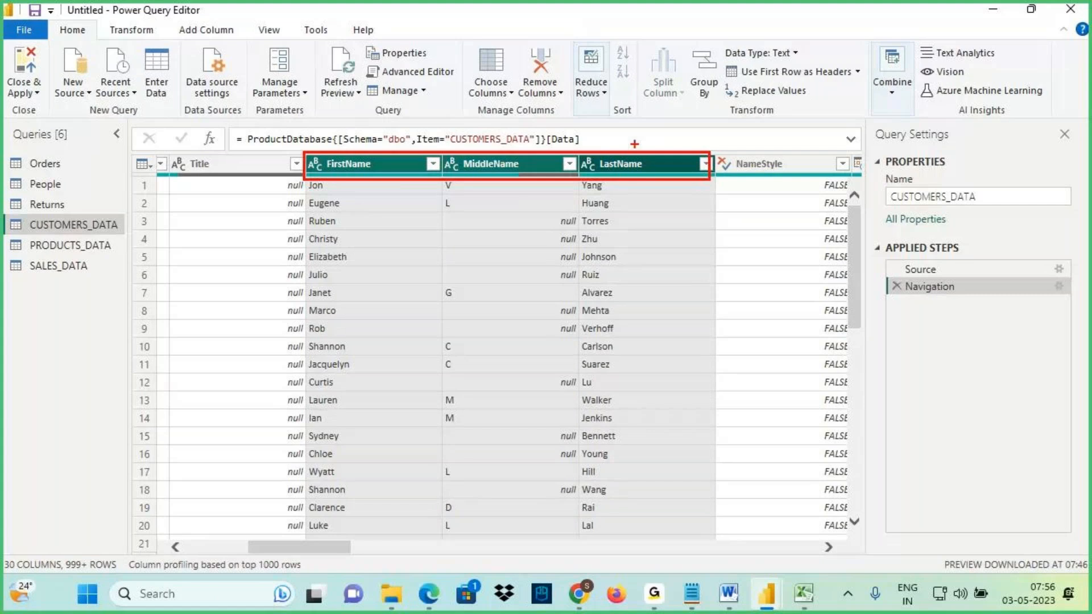
Draw arrows from the boxed name columns to a handwritten "Tran" and on to "GUI", and clear the annotations.
{"action": "left_click_drag", "start_coordinate": [595, 122], "coordinate": [568, 165]}
{"action": "left_click_drag", "start_coordinate": [595, 106], "coordinate": [632, 103]}
{"action": "left_click_drag", "start_coordinate": [613, 107], "coordinate": [613, 130]}
{"action": "mouse_move", "coordinate": [635, 105]}
{"action": "left_mouse_down"}
{"action": "mouse_move", "coordinate": [662, 116]}
{"action": "mouse_move", "coordinate": [672, 101]}
{"action": "left_mouse_up"}
{"action": "mouse_move", "coordinate": [694, 99]}
{"action": "left_mouse_down"}
{"action": "mouse_move", "coordinate": [696, 108]}
{"action": "mouse_move", "coordinate": [723, 90]}
{"action": "mouse_move", "coordinate": [689, 49]}
{"action": "mouse_move", "coordinate": [707, 59]}
{"action": "left_mouse_up"}
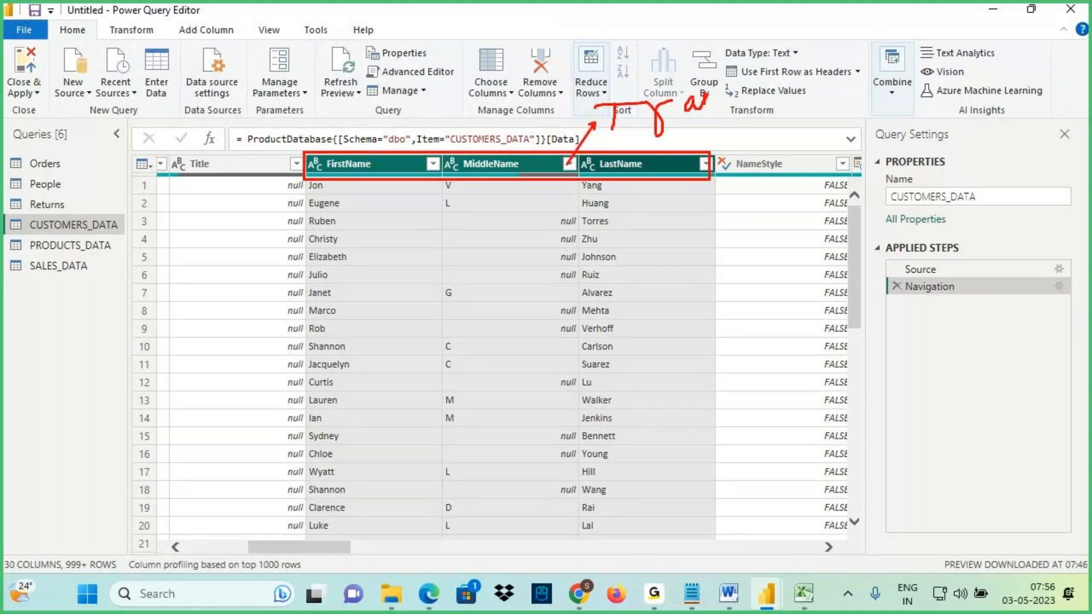
{"action": "mouse_move", "coordinate": [761, 22]}
{"action": "left_mouse_down"}
{"action": "mouse_move", "coordinate": [768, 65]}
{"action": "mouse_move", "coordinate": [810, 29]}
{"action": "mouse_move", "coordinate": [809, 60]}
{"action": "left_mouse_up"}
{"action": "left_click_drag", "start_coordinate": [802, 24], "coordinate": [856, 21]}
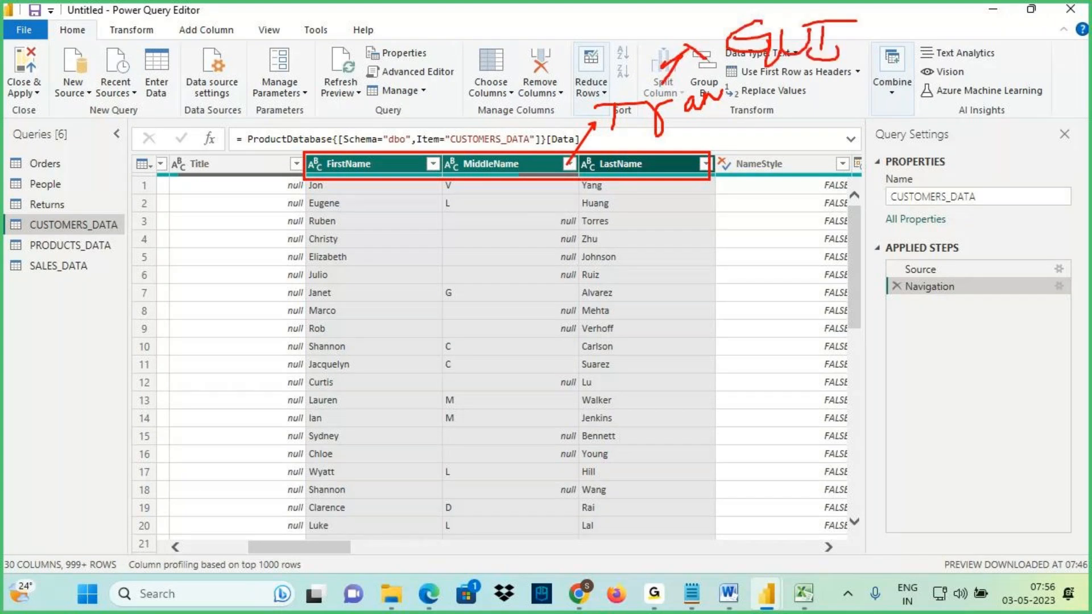
{"action": "mouse_move", "coordinate": [751, 69]}
{"action": "left_mouse_down"}
{"action": "mouse_move", "coordinate": [853, 55]}
{"action": "mouse_move", "coordinate": [829, 11]}
{"action": "mouse_move", "coordinate": [766, 25]}
{"action": "left_mouse_up"}
{"action": "mouse_move", "coordinate": [300, 154]}
{"action": "left_mouse_down"}
{"action": "mouse_move", "coordinate": [500, 173]}
{"action": "mouse_move", "coordinate": [711, 176]}
{"action": "left_mouse_up"}
{"action": "mouse_move", "coordinate": [223, 42]}
{"action": "left_mouse_down"}
{"action": "mouse_move", "coordinate": [175, 32]}
{"action": "mouse_move", "coordinate": [208, 36]}
{"action": "left_mouse_up"}
{"action": "key", "text": "Escape"}
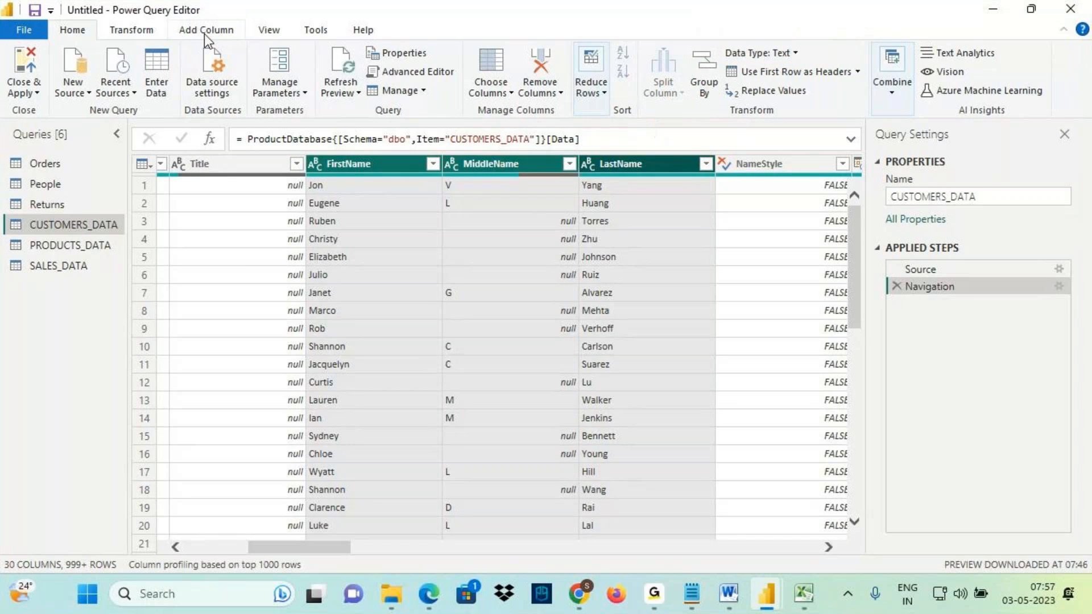
Show the Add Column commands, box Merge Columns with an arrow, mark the selected name columns, and clear the annotations.
{"action": "left_click", "coordinate": [206, 29]}
{"action": "left_click_drag", "start_coordinate": [332, 43], "coordinate": [423, 64]}
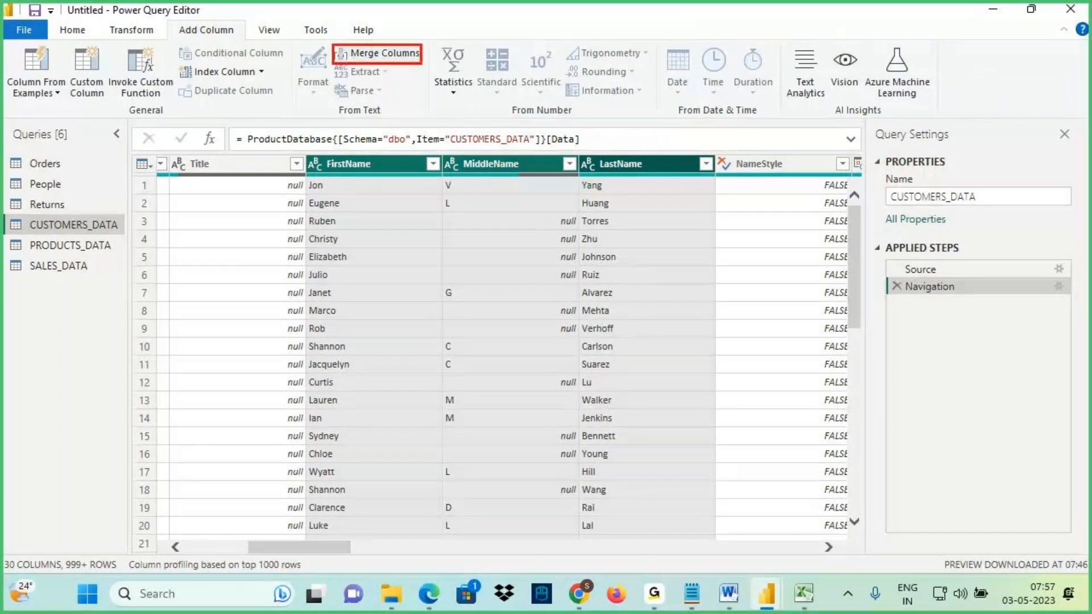
{"action": "mouse_move", "coordinate": [384, 8]}
{"action": "left_mouse_down"}
{"action": "mouse_move", "coordinate": [375, 28]}
{"action": "mouse_move", "coordinate": [387, 45]}
{"action": "mouse_move", "coordinate": [401, 24]}
{"action": "left_mouse_up"}
{"action": "mouse_move", "coordinate": [300, 174]}
{"action": "left_mouse_down"}
{"action": "mouse_move", "coordinate": [669, 172]}
{"action": "mouse_move", "coordinate": [324, 156]}
{"action": "left_mouse_up"}
{"action": "key", "text": "Escape"}
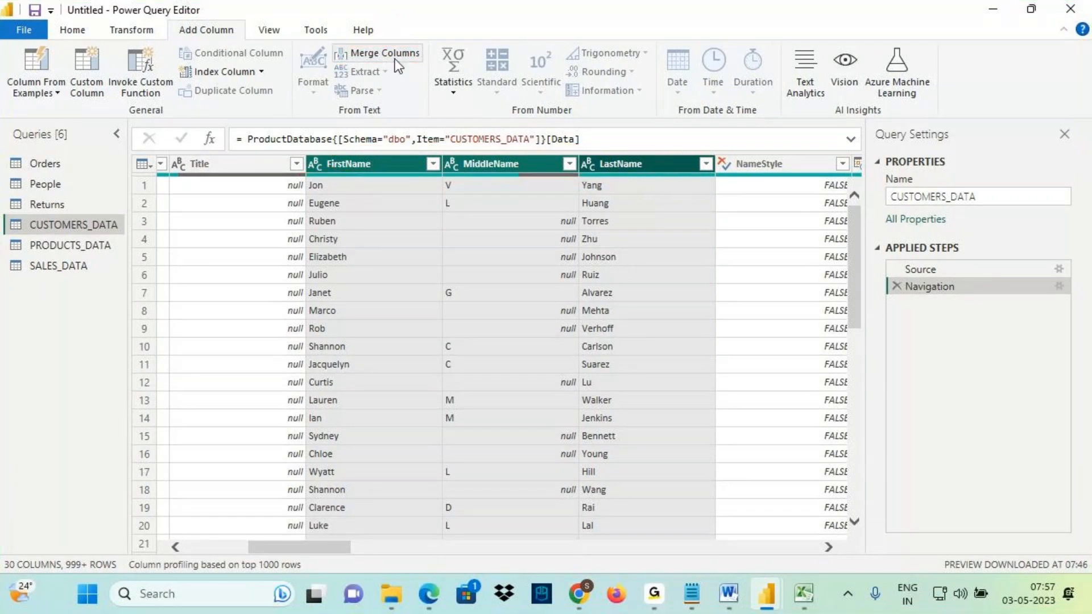
Box Merge Columns again, mark the empty place below Navigation in the applied steps with an arrow and box, and clear the annotations.
{"action": "key", "text": "ctrl+2"}
{"action": "left_click_drag", "start_coordinate": [331, 44], "coordinate": [437, 60]}
{"action": "left_click_drag", "start_coordinate": [886, 312], "coordinate": [1068, 327]}
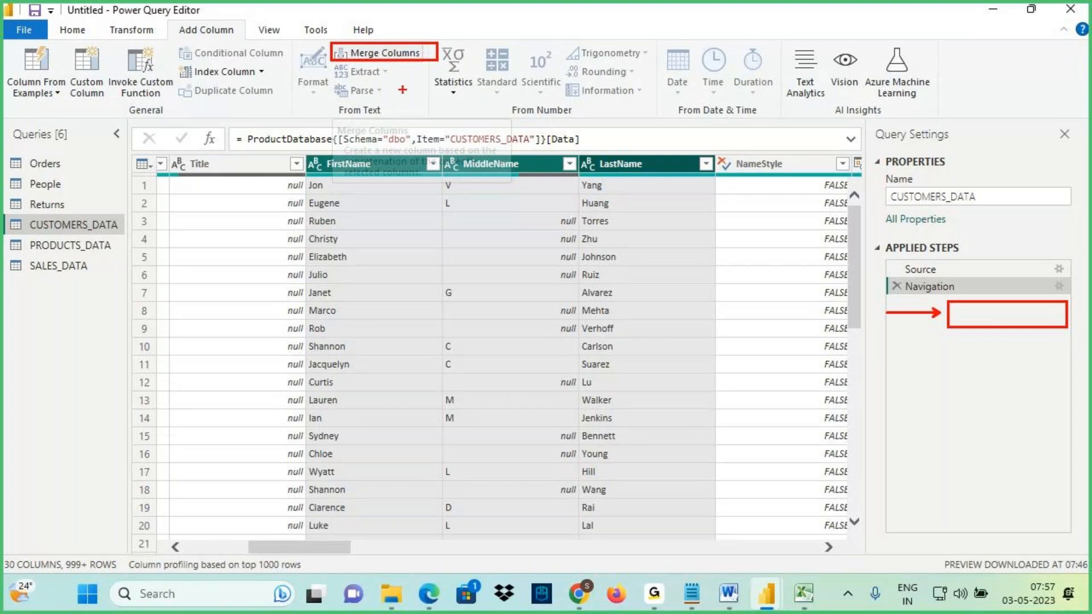
{"action": "key", "text": "Escape"}
Start merging the three selected name columns, point arrows at their headers, and set the separator to Space.
{"action": "left_click", "coordinate": [393, 57]}
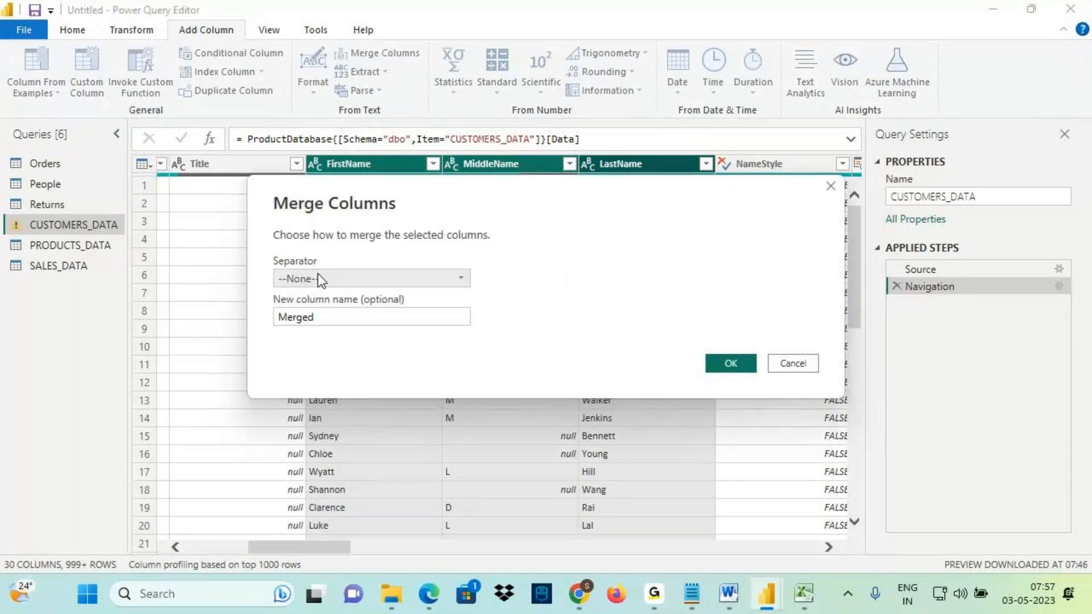
{"action": "left_click_drag", "start_coordinate": [438, 210], "coordinate": [475, 229]}
{"action": "key", "text": "ctrl+2"}
{"action": "left_click_drag", "start_coordinate": [390, 163], "coordinate": [399, 179]}
{"action": "left_click_drag", "start_coordinate": [580, 187], "coordinate": [542, 153]}
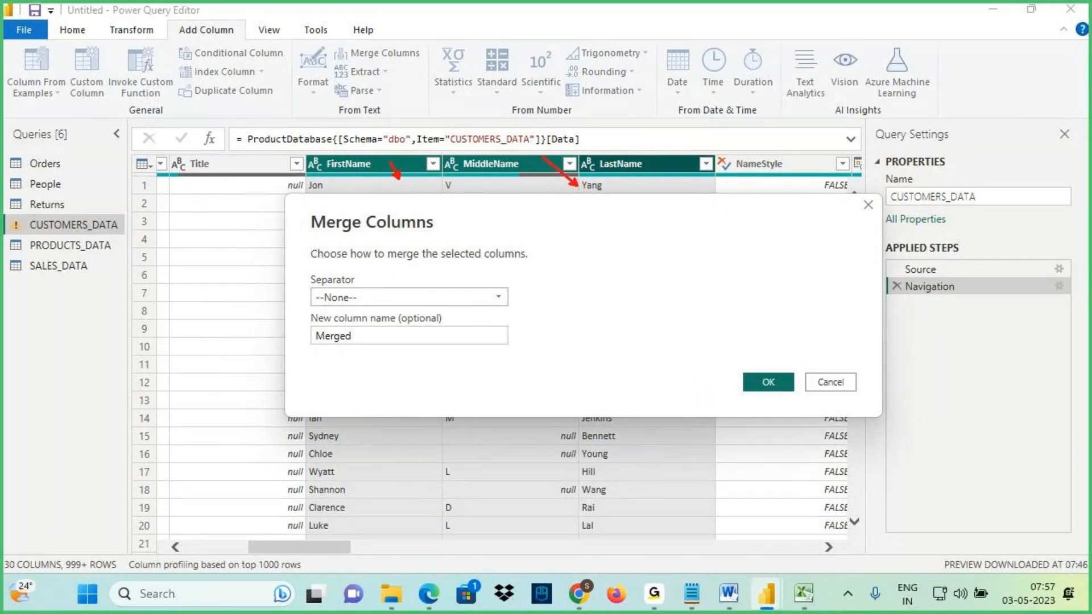
{"action": "left_click", "coordinate": [352, 296]}
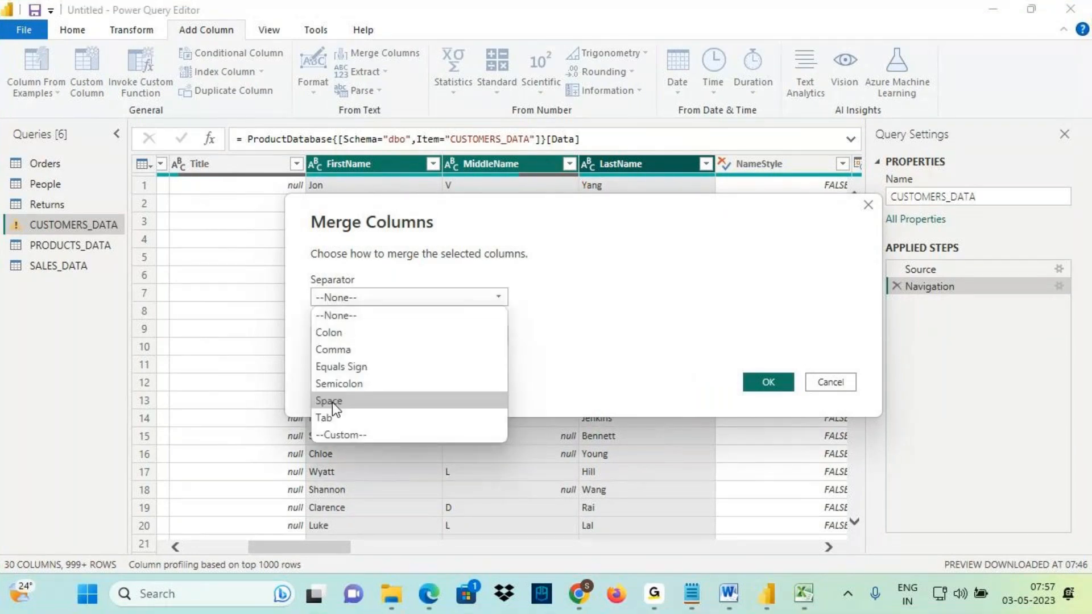
{"action": "left_click", "coordinate": [332, 402]}
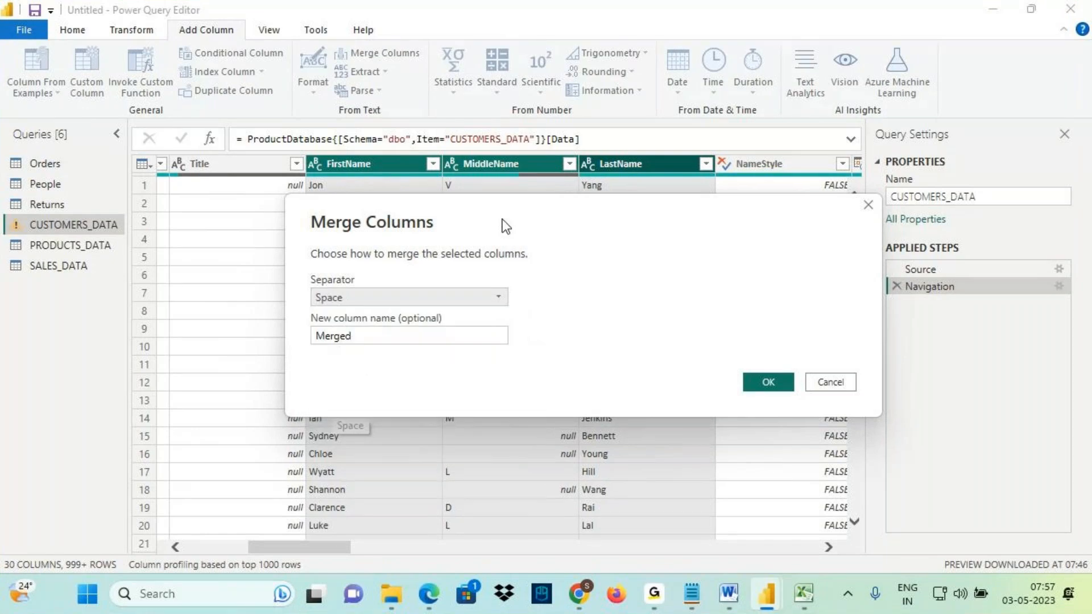
Name the merged column CustFullName and confirm the merge.
{"action": "left_click_drag", "start_coordinate": [506, 213], "coordinate": [543, 139]}
{"action": "left_click_drag", "start_coordinate": [392, 262], "coordinate": [301, 277]}
{"action": "type", "text": "Cus"}
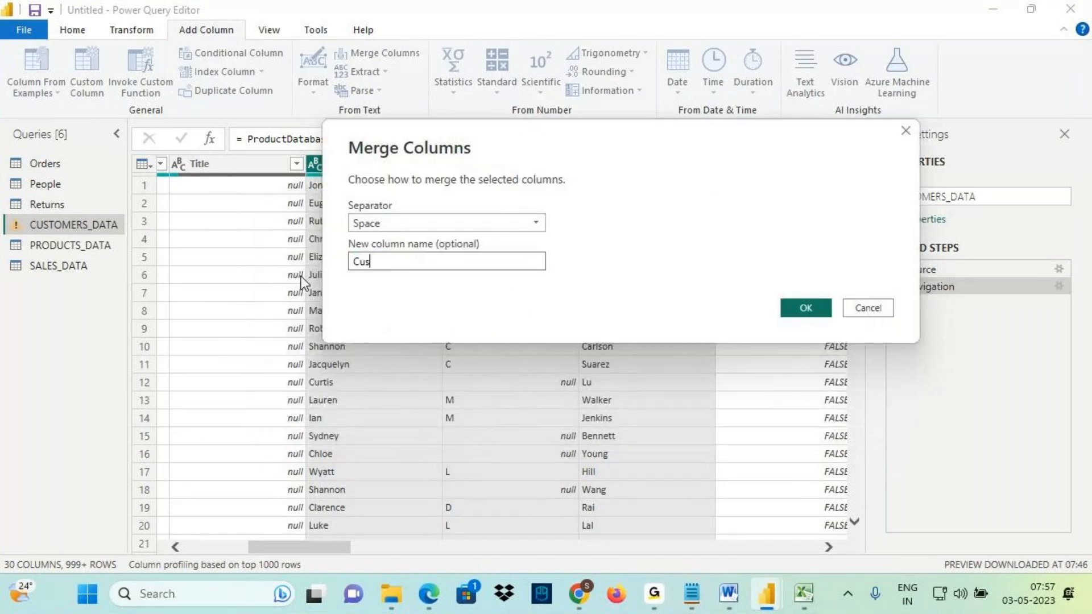
{"action": "type", "text": "tFullName"}
{"action": "left_click", "coordinate": [806, 308]}
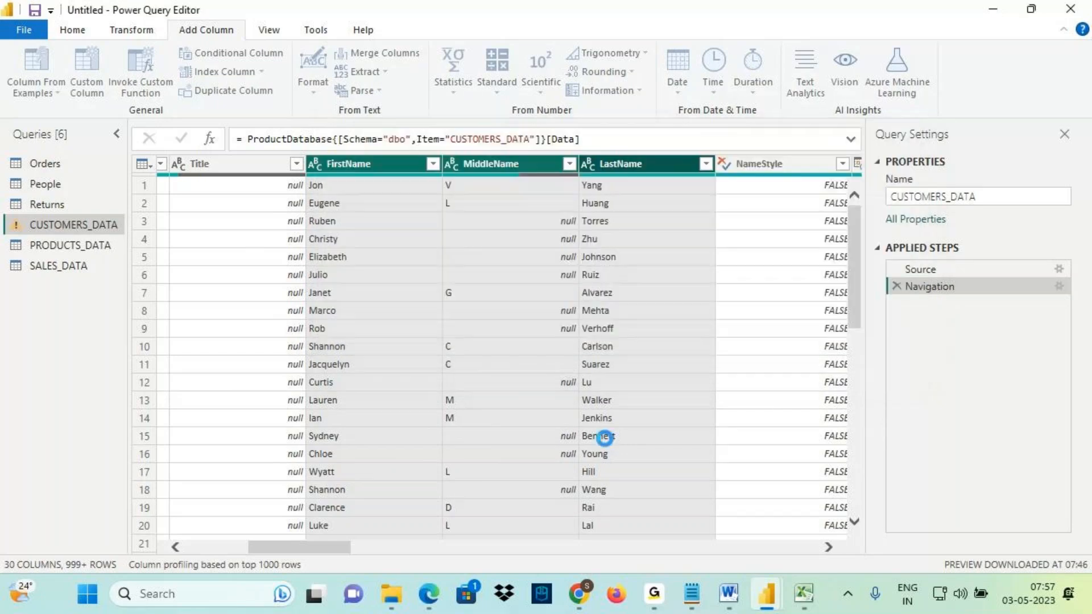
Box the first value of the new CustFullName column, and switch to the Power BI Architecture diagram in Word.
{"action": "left_click_drag", "start_coordinate": [312, 555], "coordinate": [900, 555]}
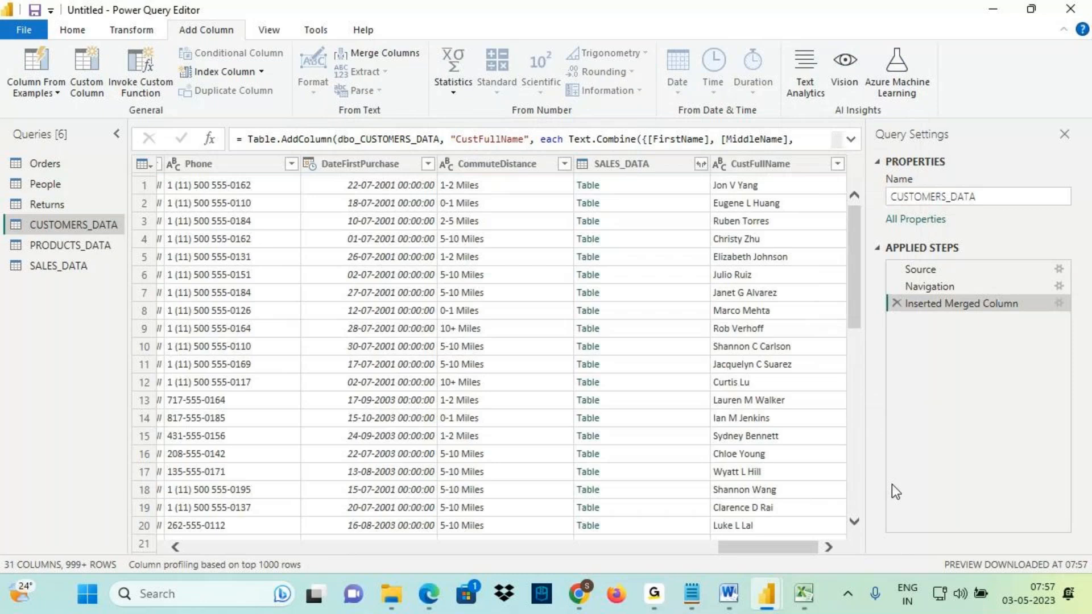
{"action": "mouse_move", "coordinate": [708, 178]}
{"action": "left_mouse_down"}
{"action": "mouse_move", "coordinate": [709, 195]}
{"action": "mouse_move", "coordinate": [782, 197]}
{"action": "left_mouse_up"}
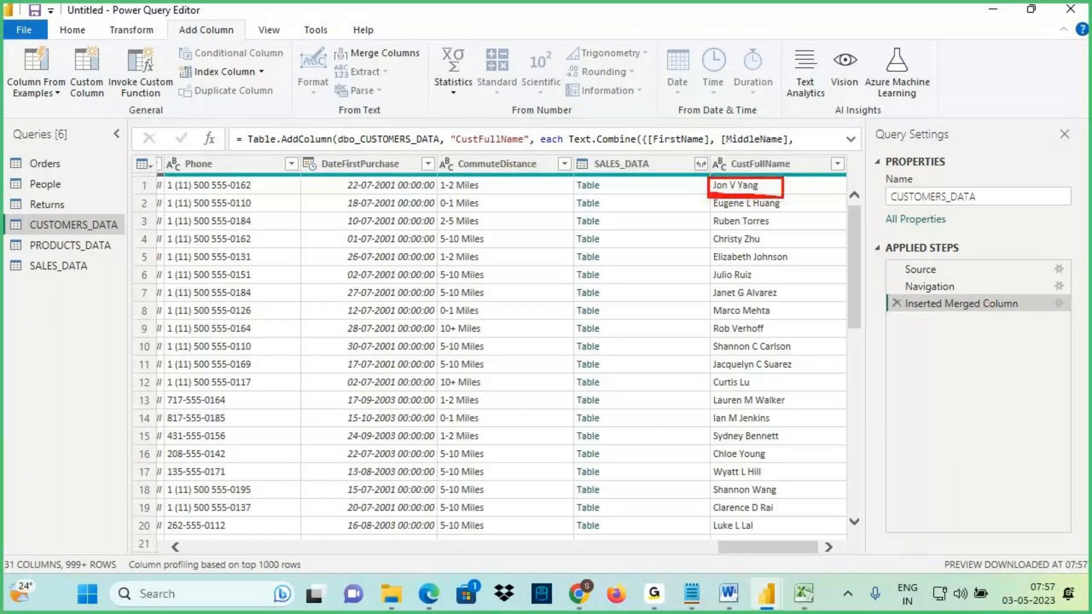
{"action": "left_click", "coordinate": [726, 592]}
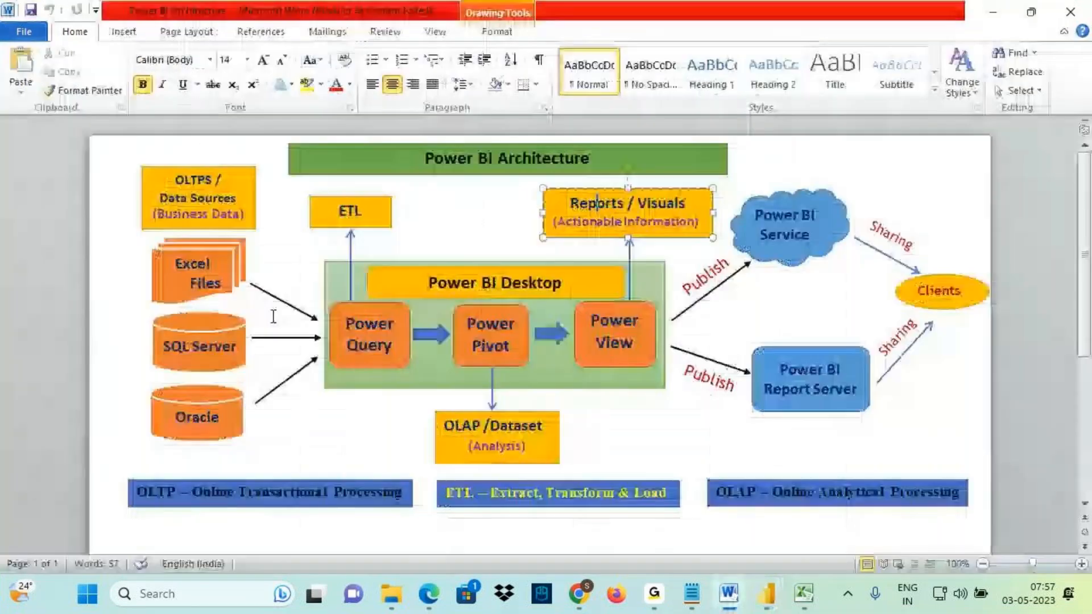
Annotate Power Query, Reports / Visuals and Power Pivot in the architecture diagram, and clear the annotations.
{"action": "mouse_move", "coordinate": [364, 372]}
{"action": "left_mouse_down"}
{"action": "mouse_move", "coordinate": [364, 396]}
{"action": "mouse_move", "coordinate": [390, 361]}
{"action": "mouse_move", "coordinate": [398, 405]}
{"action": "mouse_move", "coordinate": [398, 358]}
{"action": "left_mouse_up"}
{"action": "left_click_drag", "start_coordinate": [598, 145], "coordinate": [602, 193]}
{"action": "left_click_drag", "start_coordinate": [569, 207], "coordinate": [645, 212]}
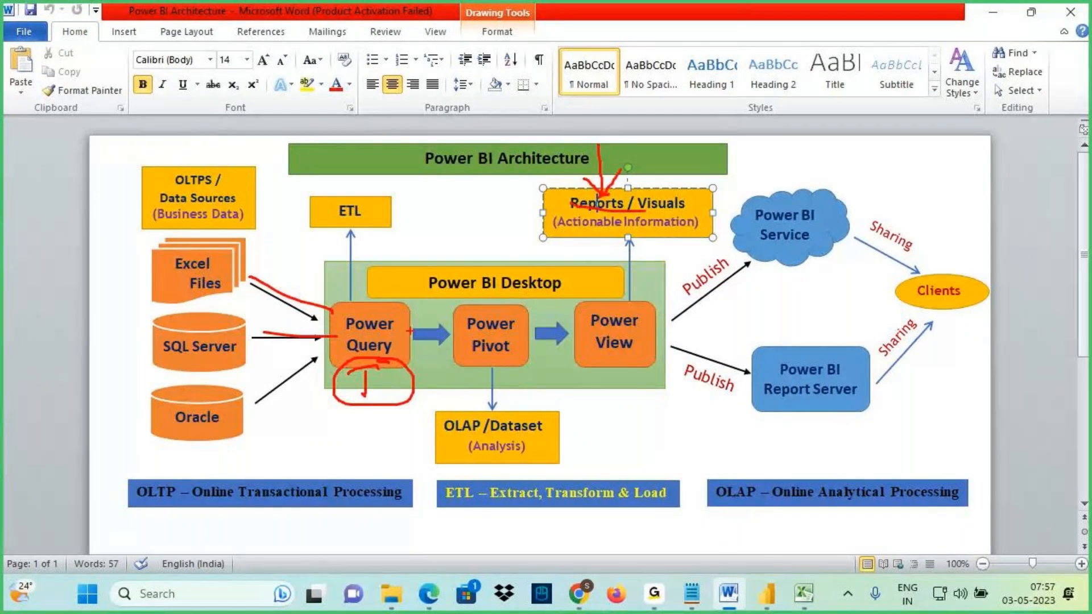
{"action": "mouse_move", "coordinate": [389, 337]}
{"action": "left_mouse_down"}
{"action": "mouse_move", "coordinate": [414, 334]}
{"action": "mouse_move", "coordinate": [461, 361]}
{"action": "mouse_move", "coordinate": [503, 364]}
{"action": "mouse_move", "coordinate": [532, 310]}
{"action": "mouse_move", "coordinate": [492, 301]}
{"action": "left_mouse_up"}
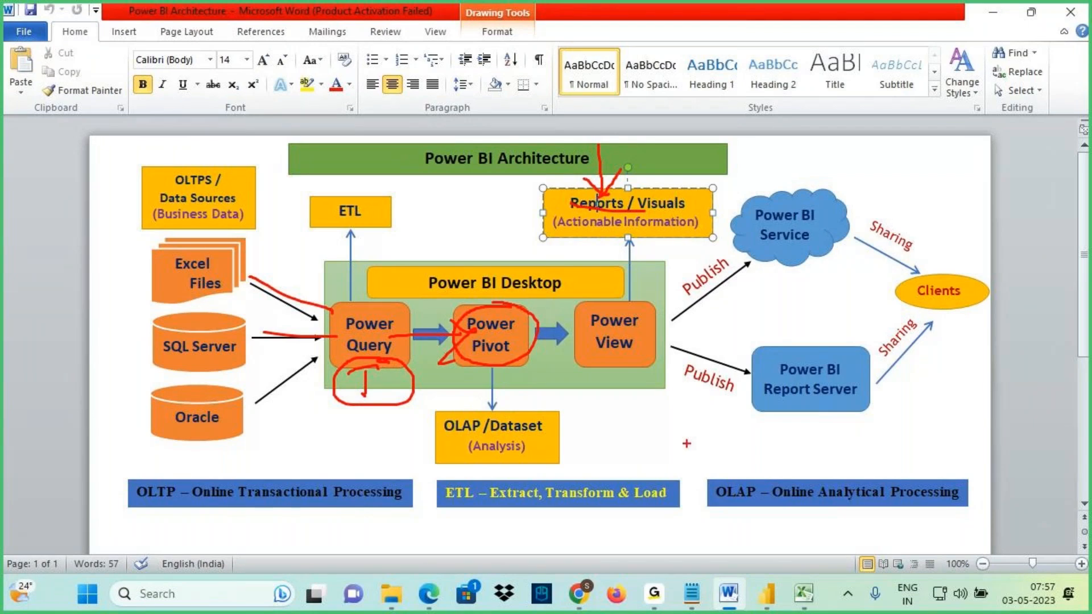
{"action": "key", "text": "Escape"}
Show the Home commands of the Power Query Editor, and switch to the Notepad notes to select the words GUI Options.
{"action": "mouse_move", "coordinate": [769, 598]}
{"action": "left_click", "coordinate": [859, 507]}
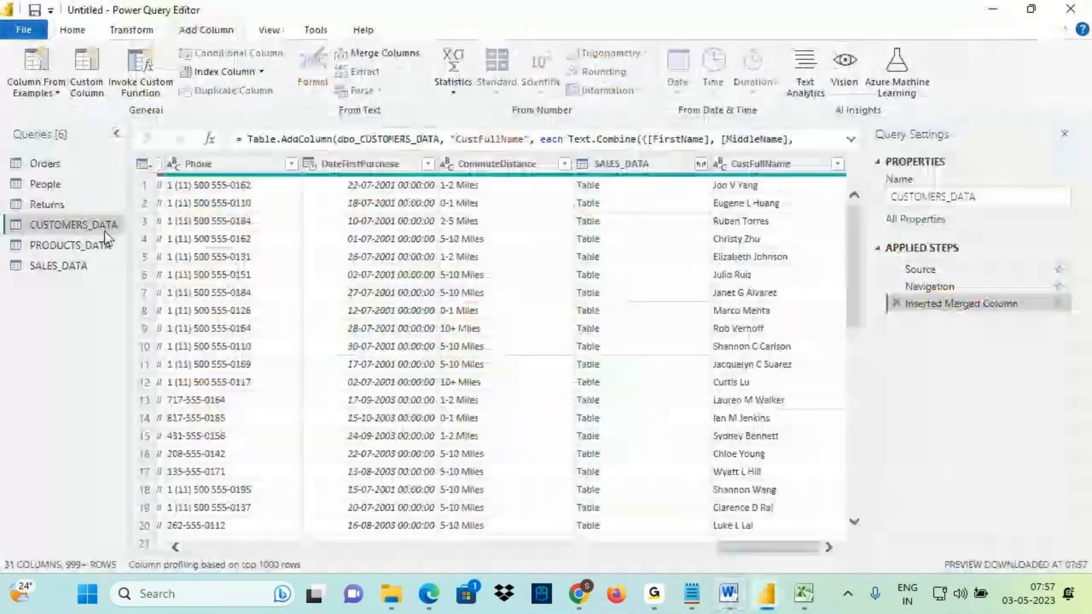
{"action": "left_click", "coordinate": [84, 30]}
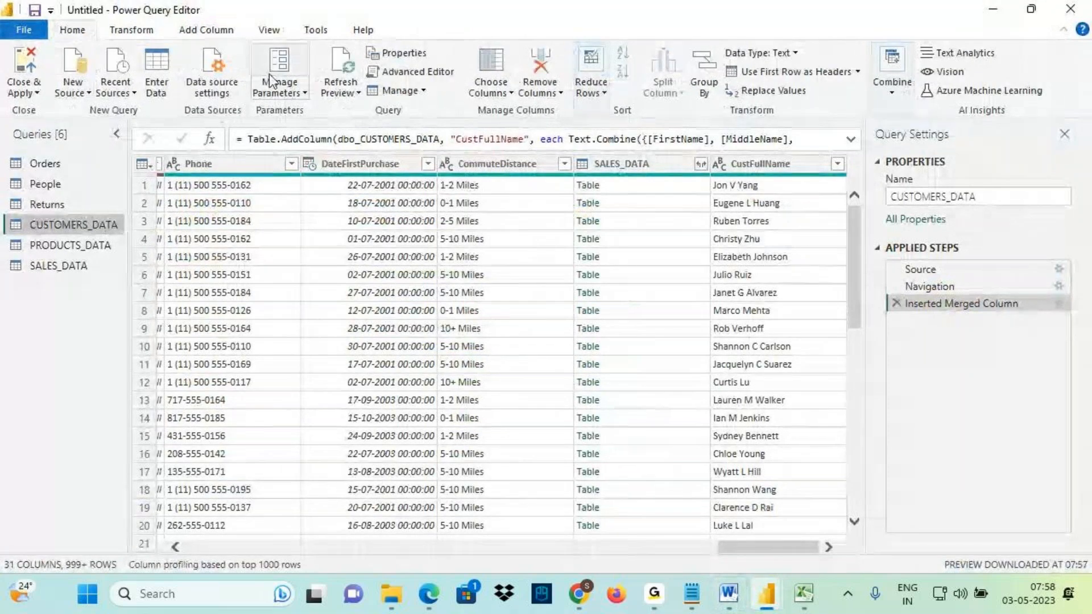
{"action": "key", "text": "alt+Tab"}
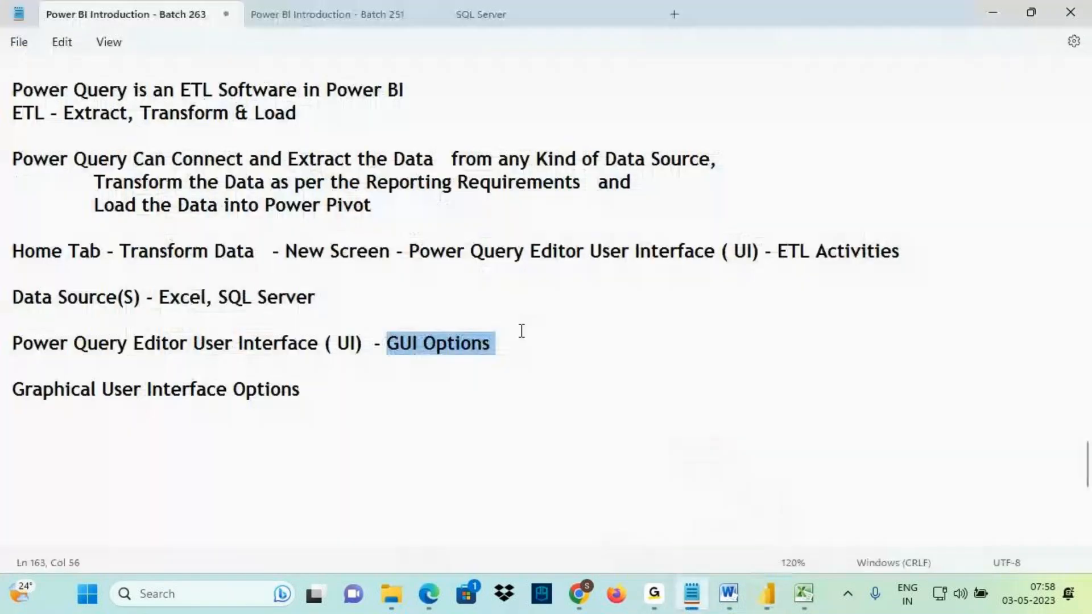
{"action": "left_click_drag", "start_coordinate": [388, 343], "coordinate": [495, 349]}
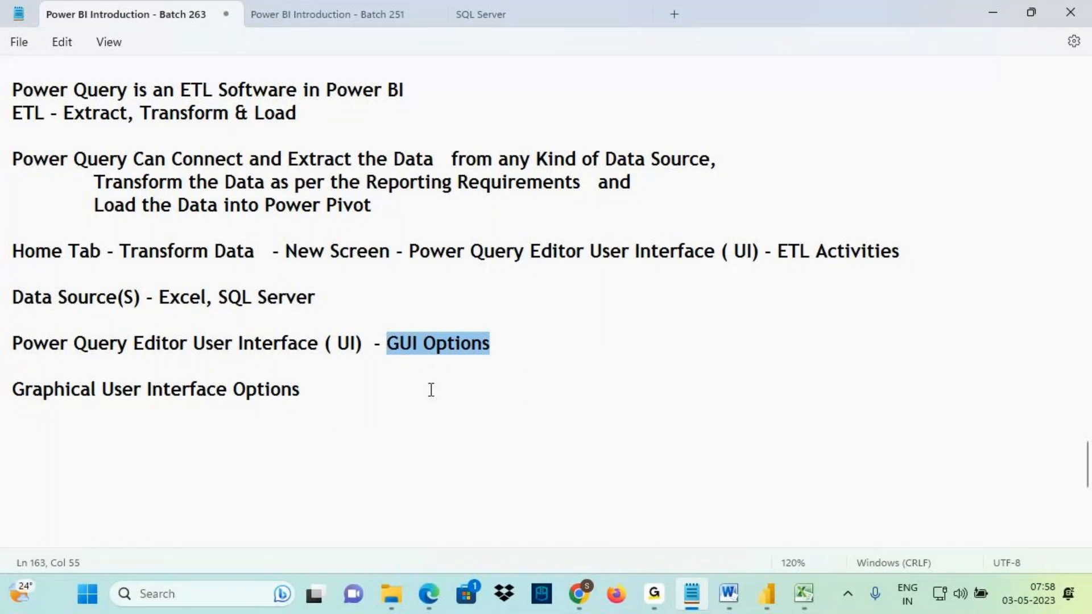
Box Extract, Transform and Load in the ETL line, draw an arrow from them to a handwritten M, and clear the annotations.
{"action": "scroll", "coordinate": [398, 398], "scroll_direction": "down", "scroll_amount": 4}
{"action": "scroll", "coordinate": [161, 292], "scroll_direction": "up", "scroll_amount": 2}
{"action": "scroll", "coordinate": [162, 292], "scroll_direction": "up", "scroll_amount": 1}
{"action": "scroll", "coordinate": [165, 294], "scroll_direction": "up", "scroll_amount": 1}
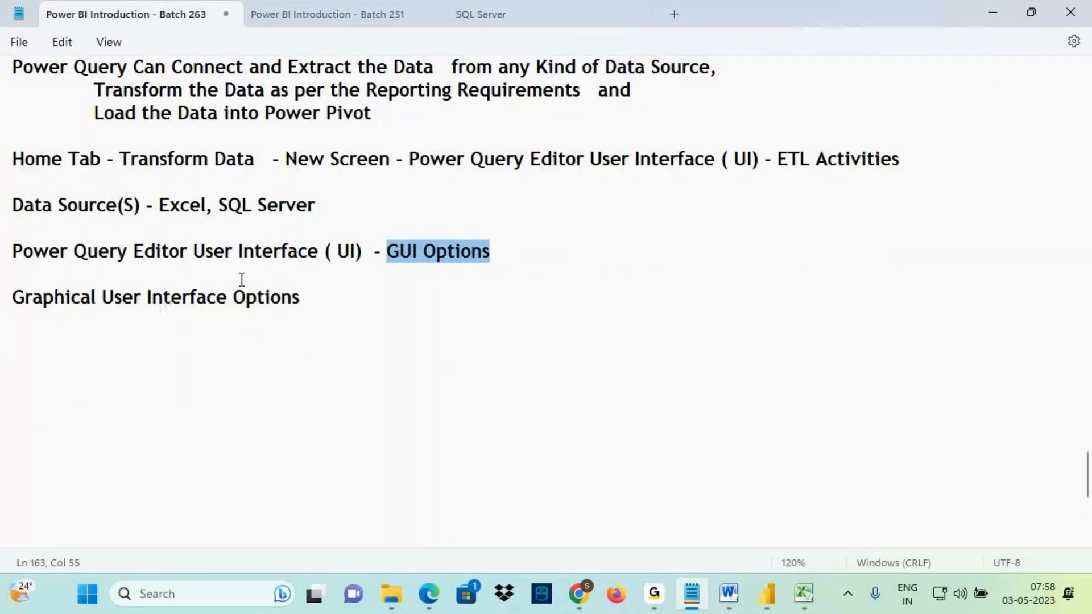
{"action": "scroll", "coordinate": [242, 279], "scroll_direction": "up", "scroll_amount": 3}
{"action": "left_click_drag", "start_coordinate": [63, 151], "coordinate": [128, 173]}
{"action": "left_click_drag", "start_coordinate": [102, 126], "coordinate": [102, 162]}
{"action": "mouse_move", "coordinate": [88, 144]}
{"action": "left_mouse_down"}
{"action": "mouse_move", "coordinate": [102, 162]}
{"action": "mouse_move", "coordinate": [90, 171]}
{"action": "mouse_move", "coordinate": [311, 170]}
{"action": "left_mouse_up"}
{"action": "left_click_drag", "start_coordinate": [284, 111], "coordinate": [290, 152]}
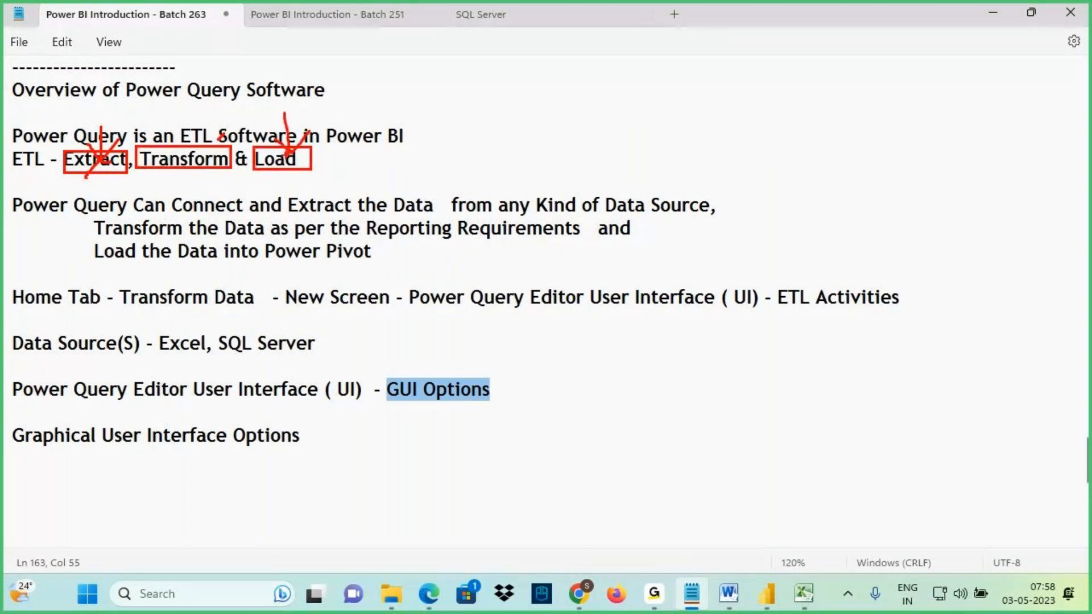
{"action": "mouse_move", "coordinate": [83, 151]}
{"action": "left_mouse_down"}
{"action": "mouse_move", "coordinate": [309, 169]}
{"action": "mouse_move", "coordinate": [495, 87]}
{"action": "left_mouse_up"}
{"action": "mouse_move", "coordinate": [458, 87]}
{"action": "left_mouse_down"}
{"action": "mouse_move", "coordinate": [496, 87]}
{"action": "mouse_move", "coordinate": [467, 121]}
{"action": "left_mouse_up"}
{"action": "left_click_drag", "start_coordinate": [522, 96], "coordinate": [543, 94]}
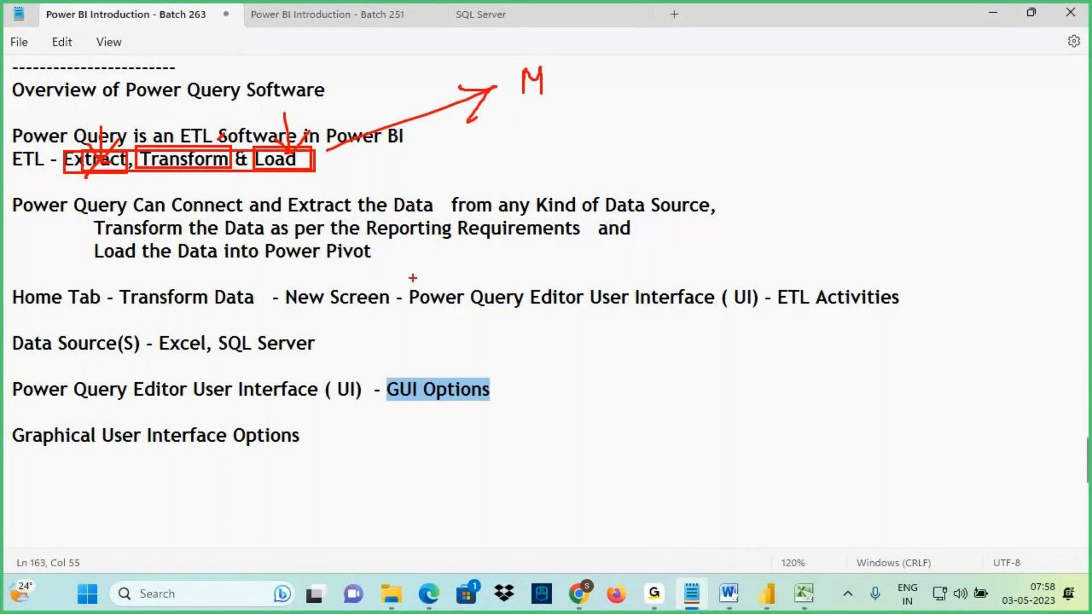
{"action": "key", "text": "Escape"}
At the end of the notes, add a dashed separator and the sentence "Behind Every GUI Option Microsoft Already Written Code .".
{"action": "scroll", "coordinate": [398, 293], "scroll_direction": "down", "scroll_amount": 4}
{"action": "left_click", "coordinate": [211, 217]}
{"action": "type", "text": "-----------"}
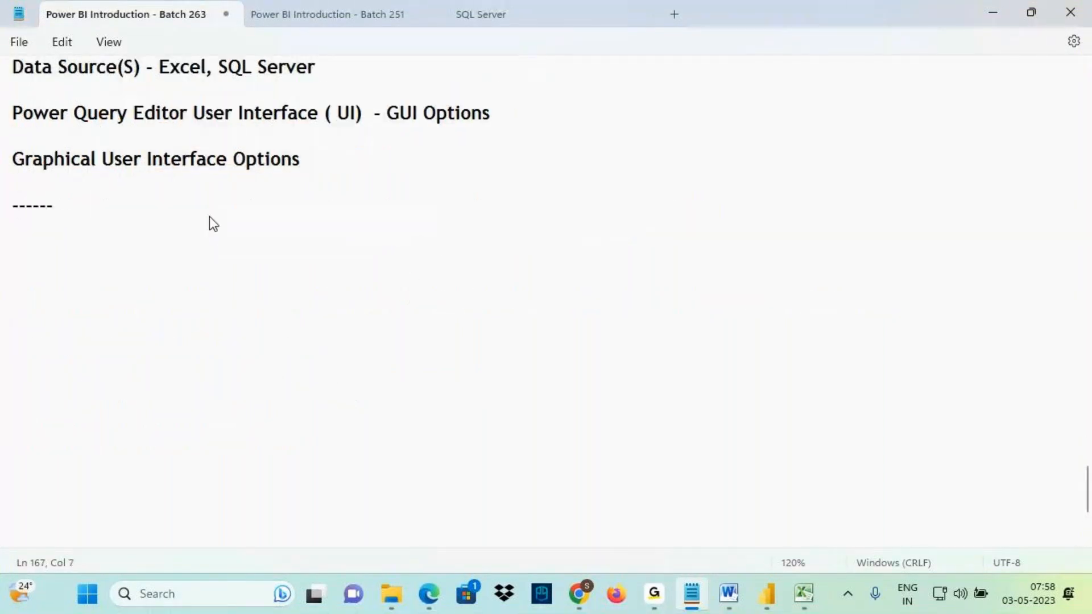
{"action": "key", "text": "Return"}
{"action": "type", "text": "Behin"}
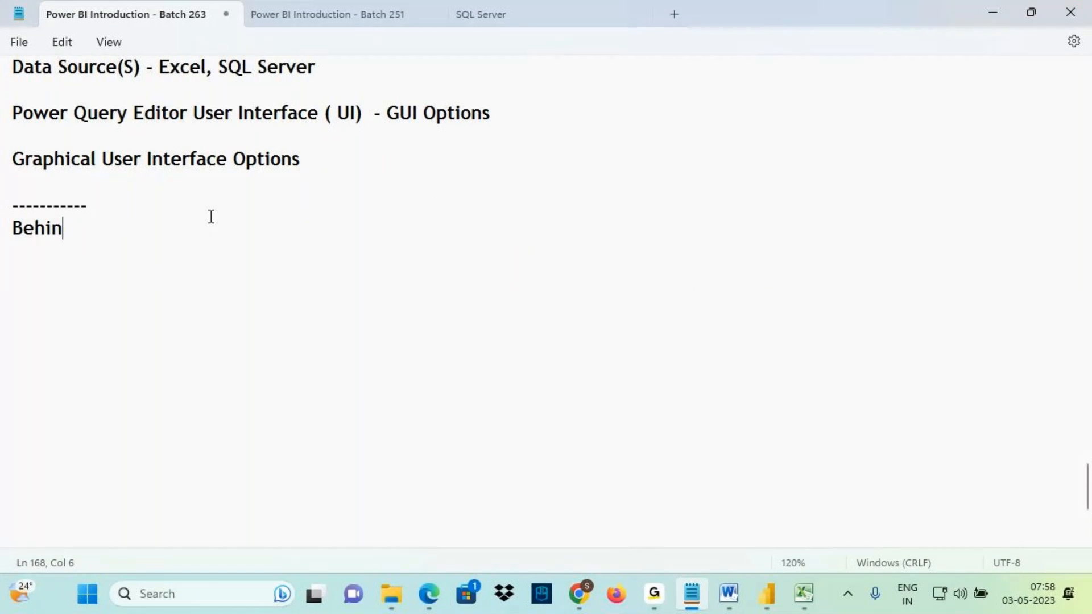
{"action": "type", "text": "d Every GU"}
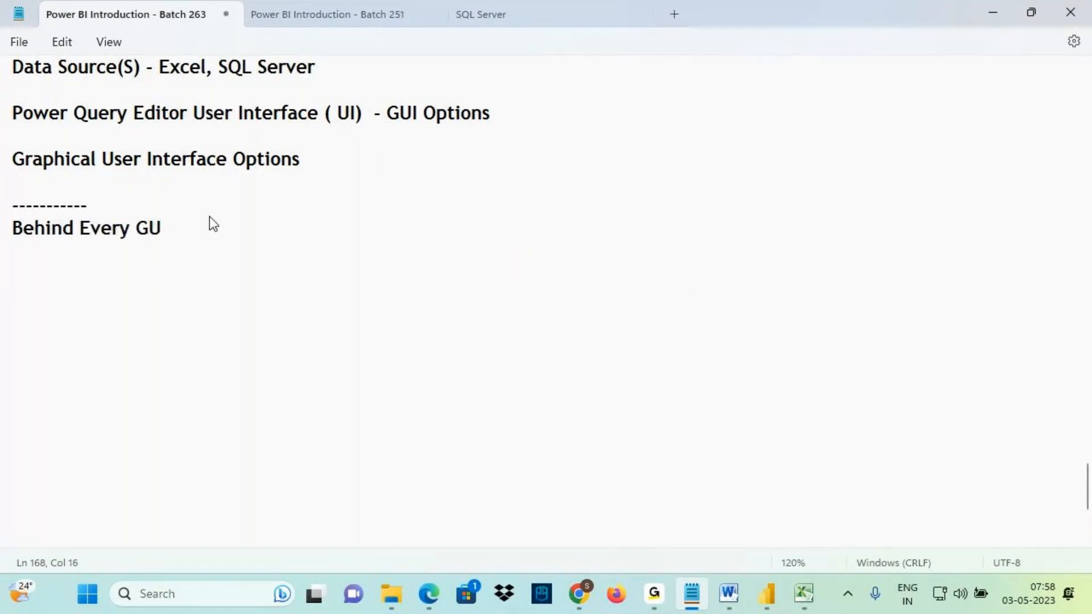
{"action": "type", "text": "I Option Micro"}
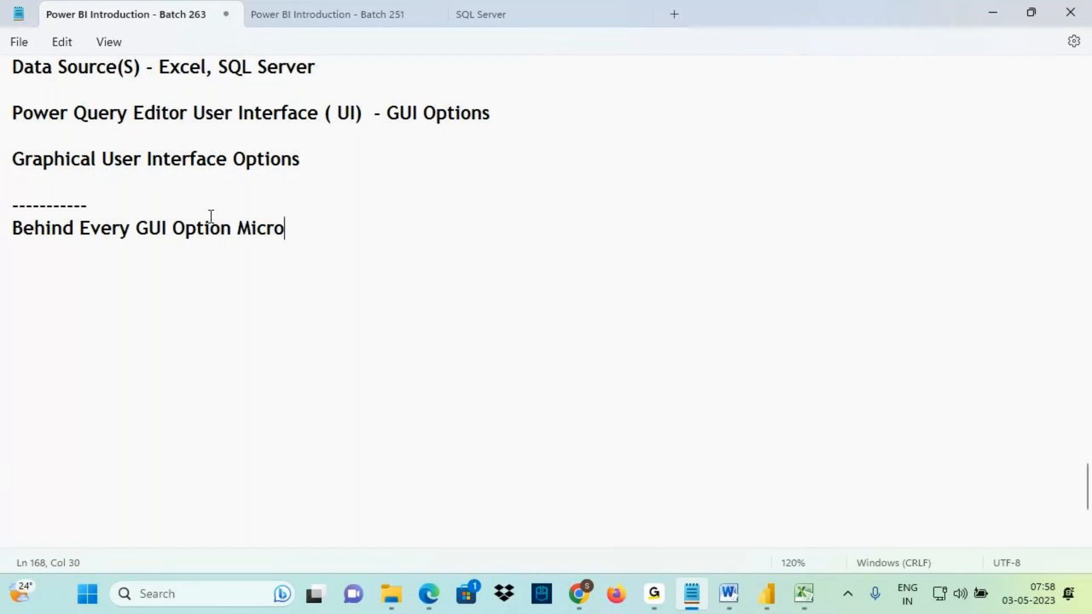
{"action": "type", "text": "soft "}
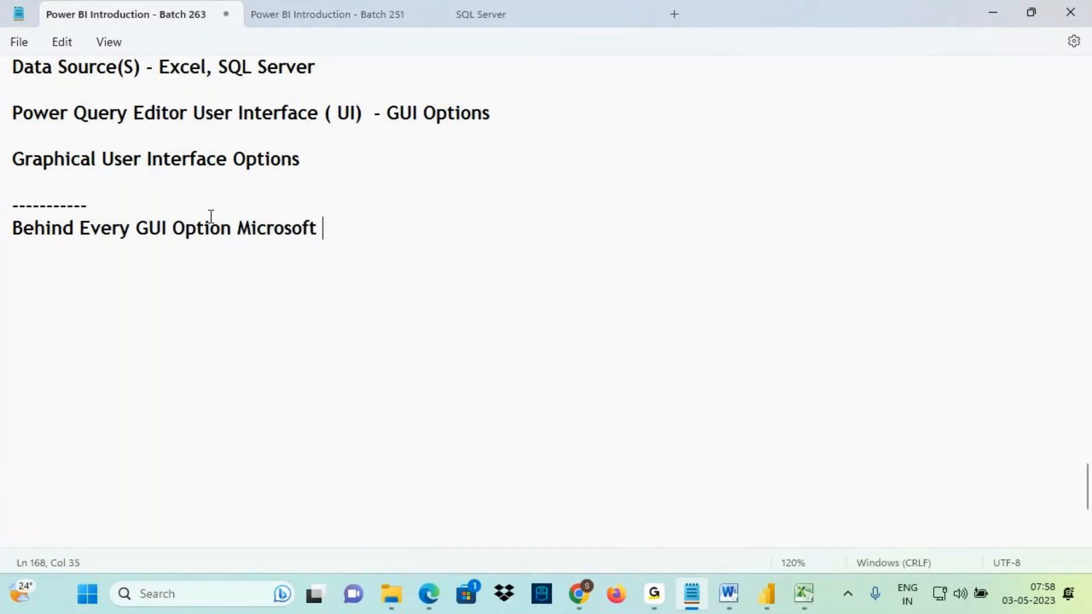
{"action": "type", "text": "AIready"}
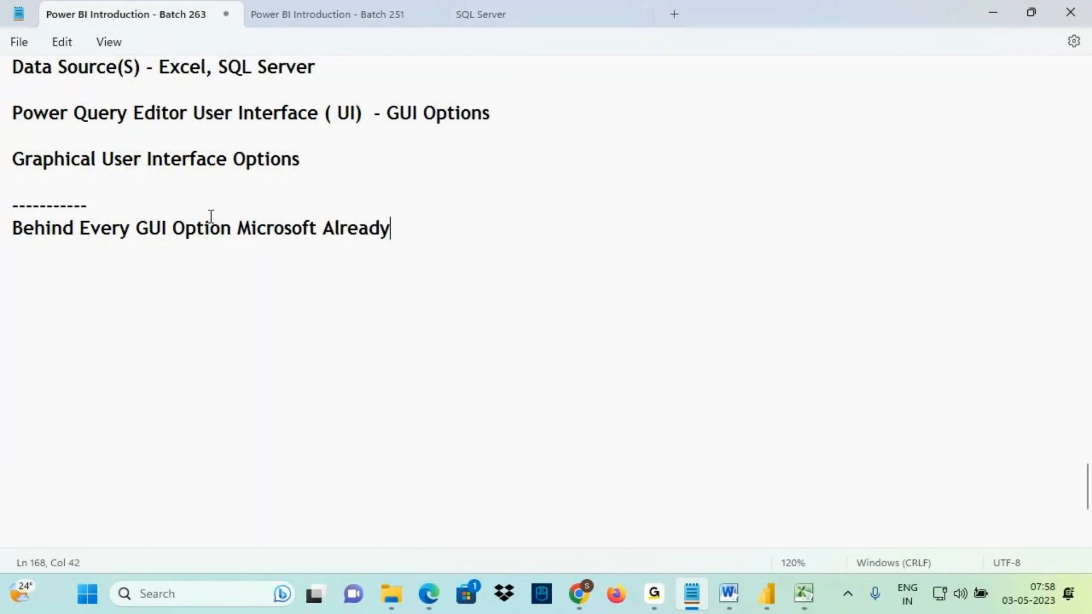
{"action": "type", "text": " Writte"}
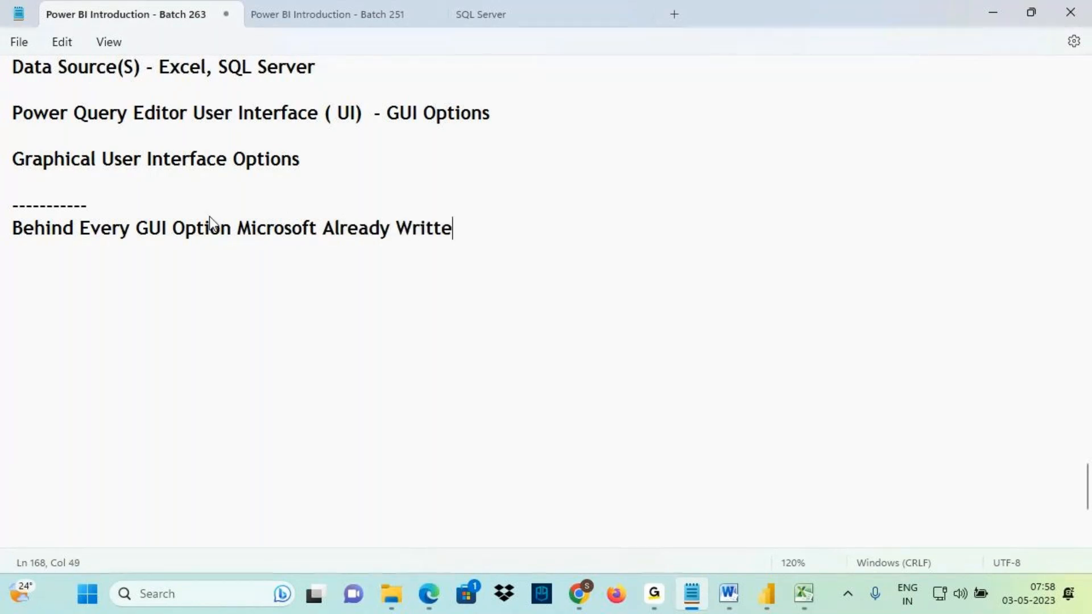
{"action": "type", "text": "n Code ."}
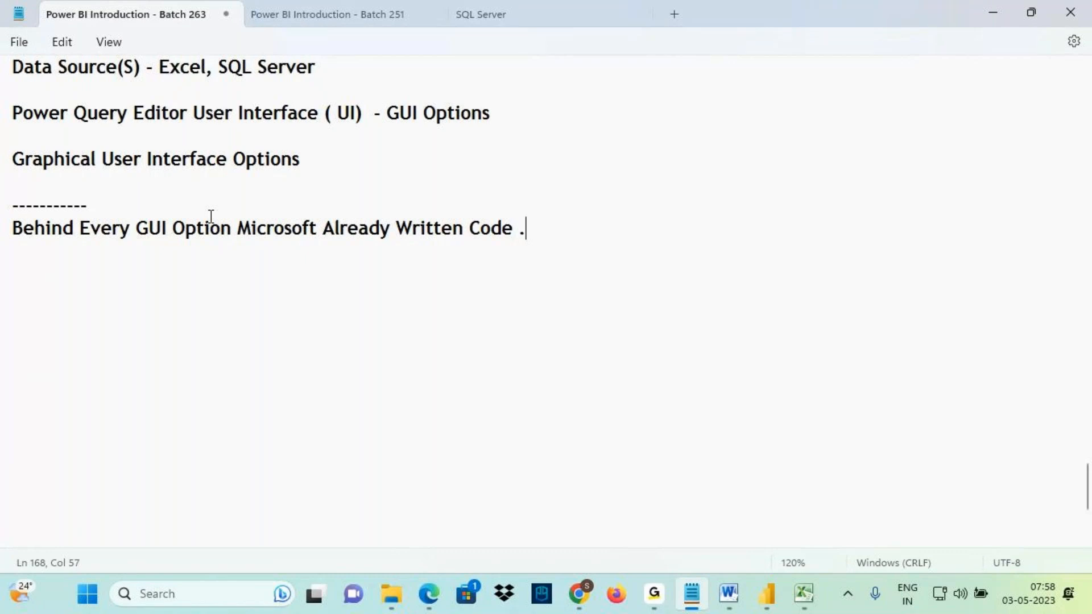
Continue the note with "WHen we use GUI Options Code will Execute and Provide the Results .".
{"action": "type", "text": " WHen we i"}
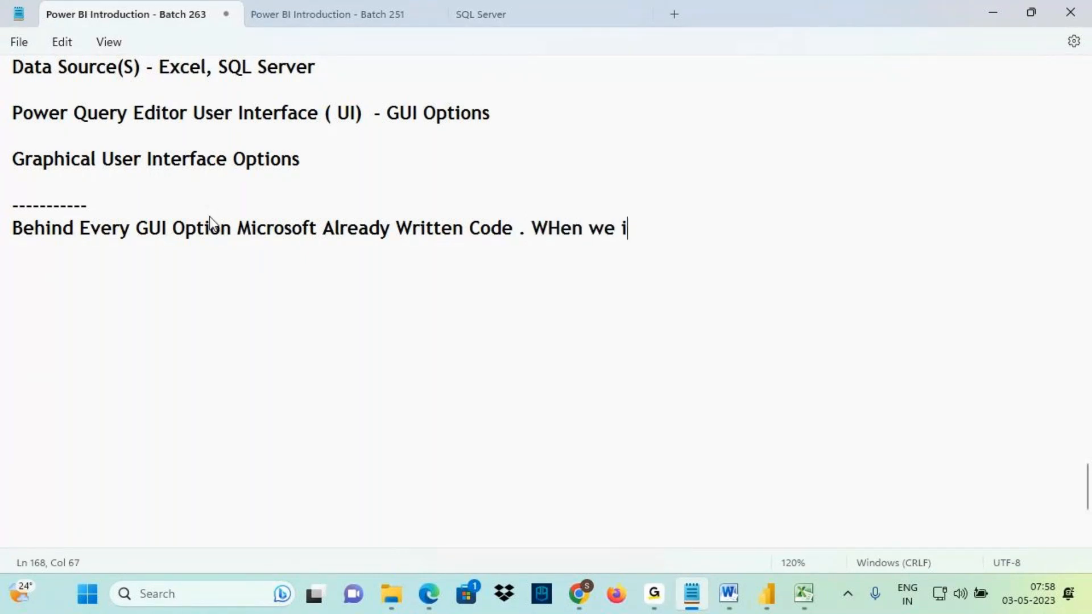
{"action": "key", "text": "BackSpace"}
{"action": "type", "text": "use GUI Optio"}
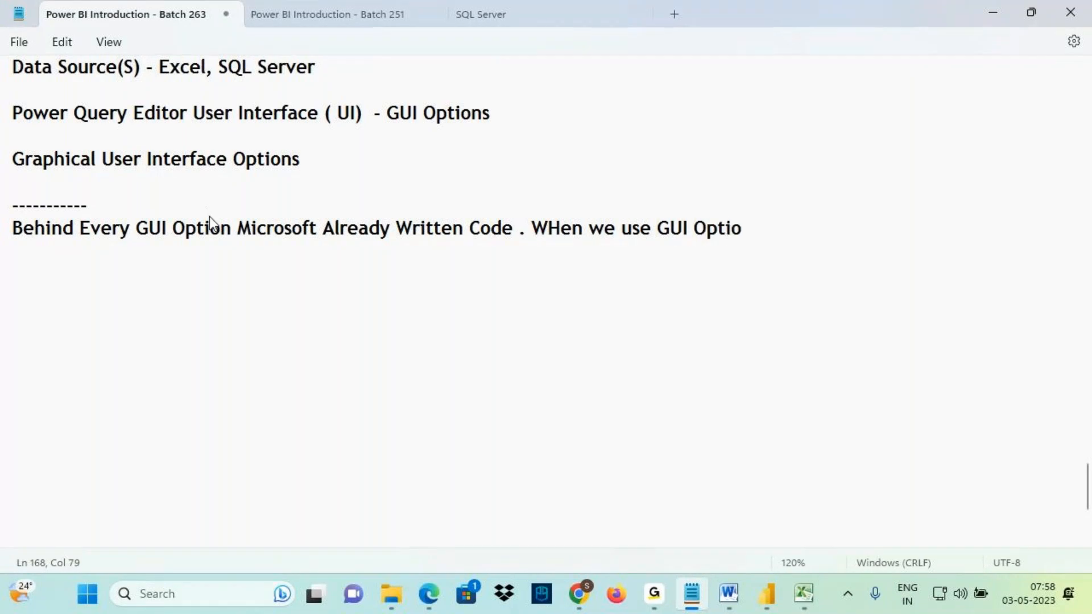
{"action": "type", "text": "ns Code will"}
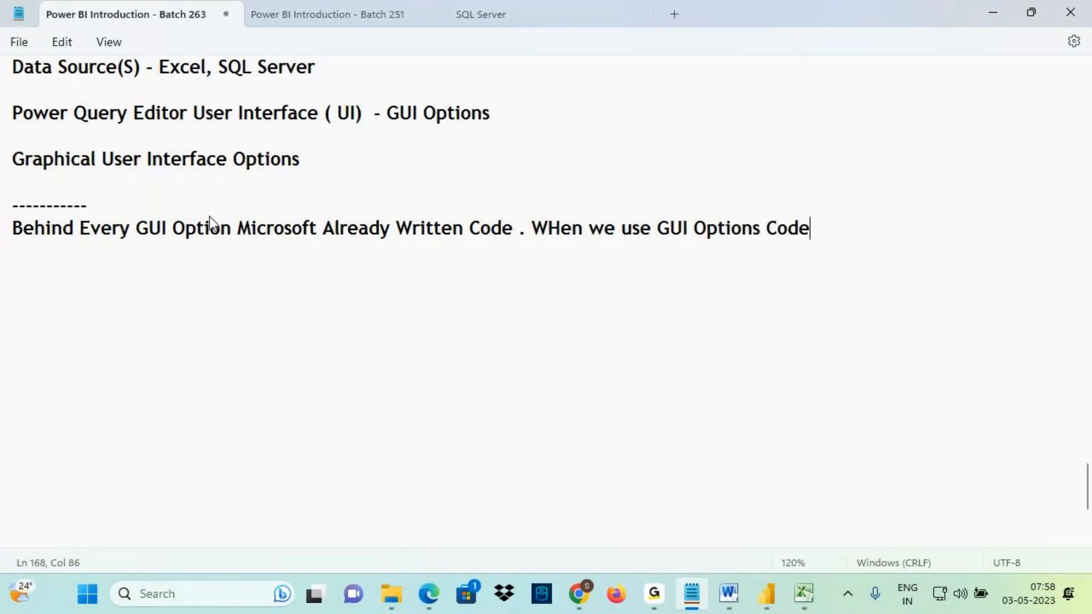
{"action": "type", "text": "Ex"}
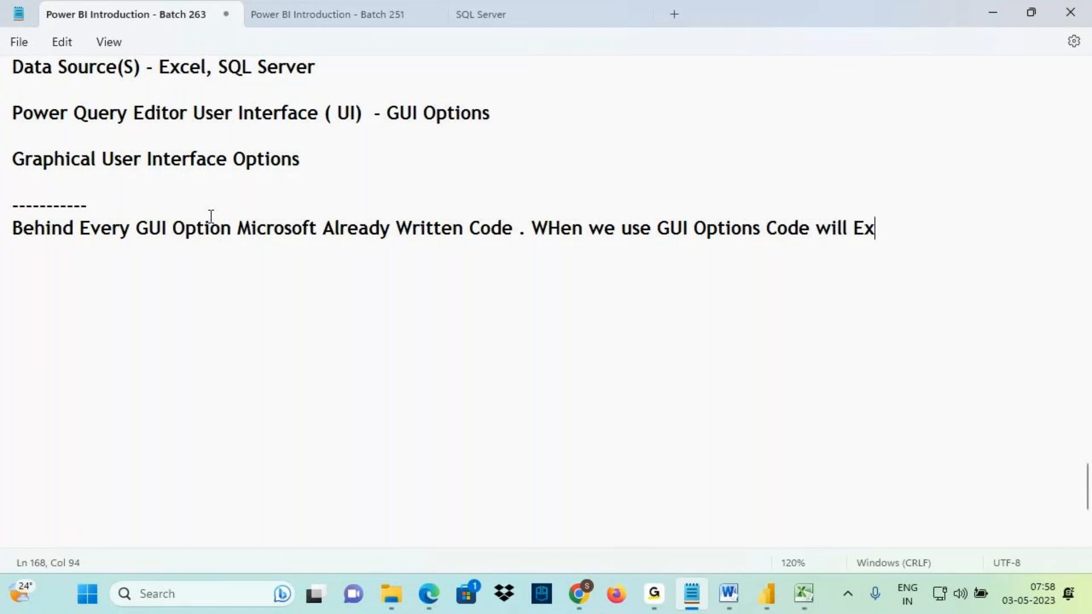
{"action": "type", "text": "ecute and"}
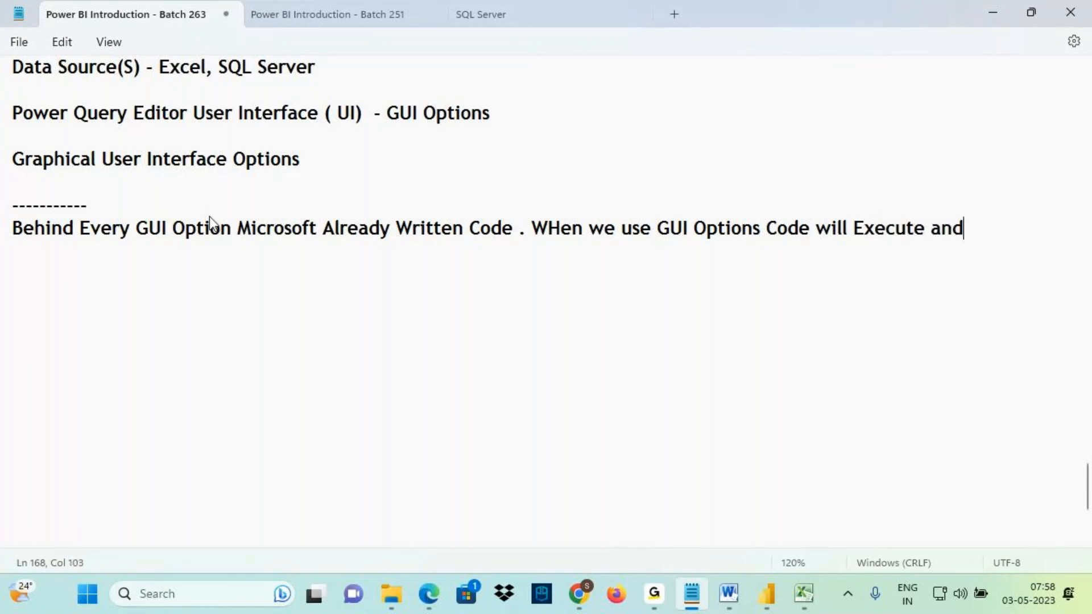
{"action": "type", "text": " Provide the R"}
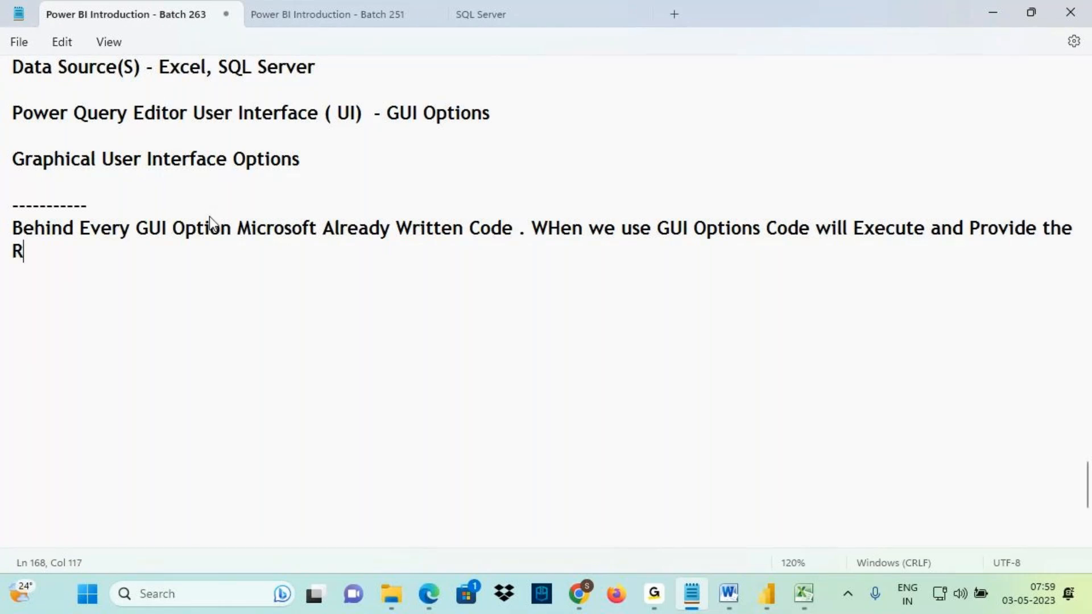
{"action": "type", "text": "esults ."}
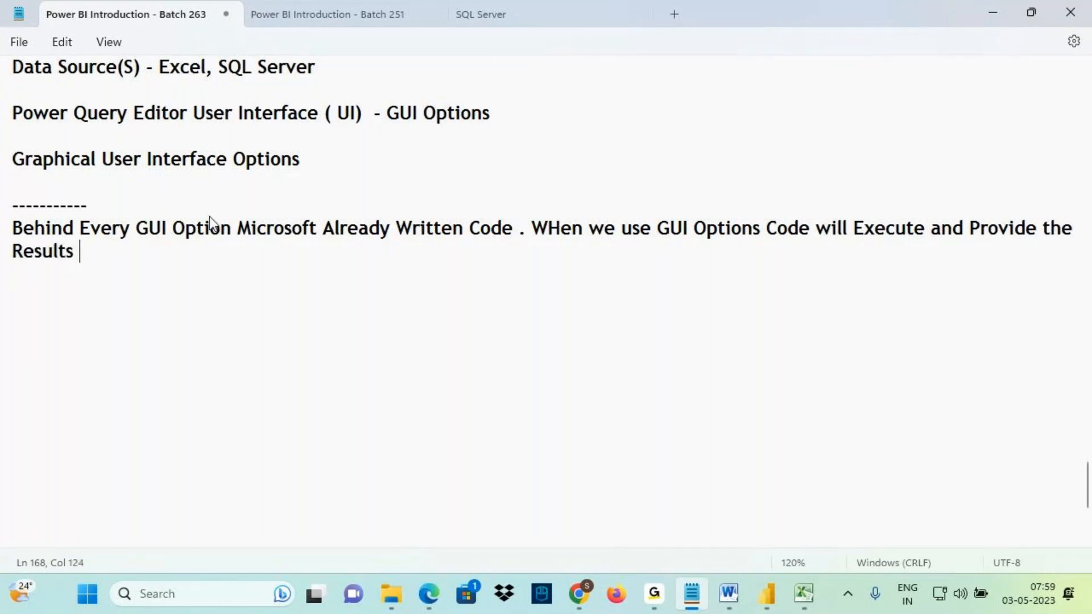
Switch to the Power Query Editor, circle Group By, and draw arrows from it to the handwritten words Code and Microsoft.
{"action": "mouse_move", "coordinate": [757, 606]}
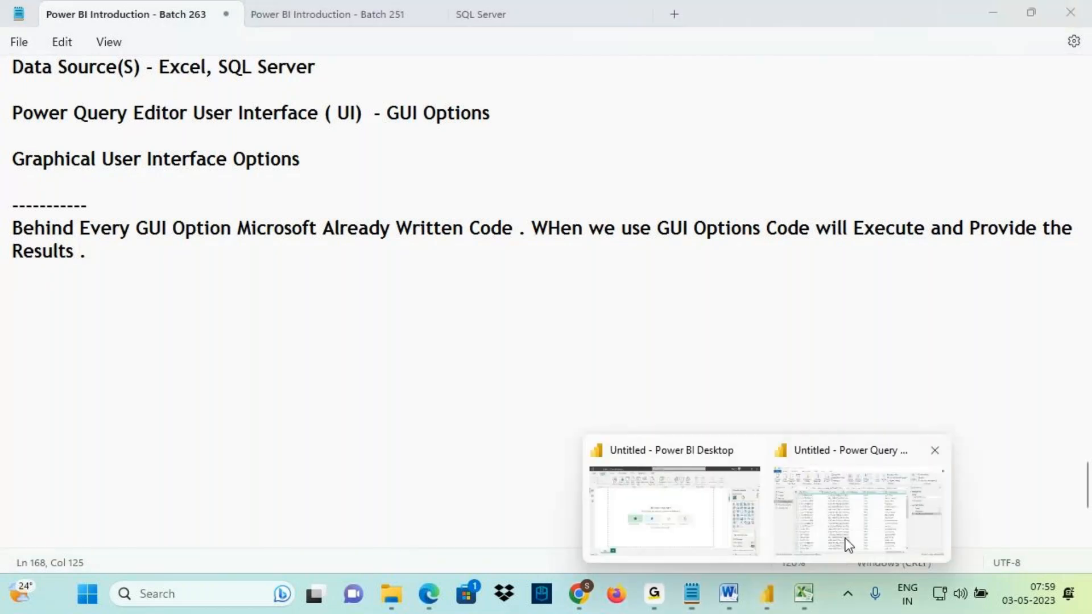
{"action": "left_click", "coordinate": [865, 517]}
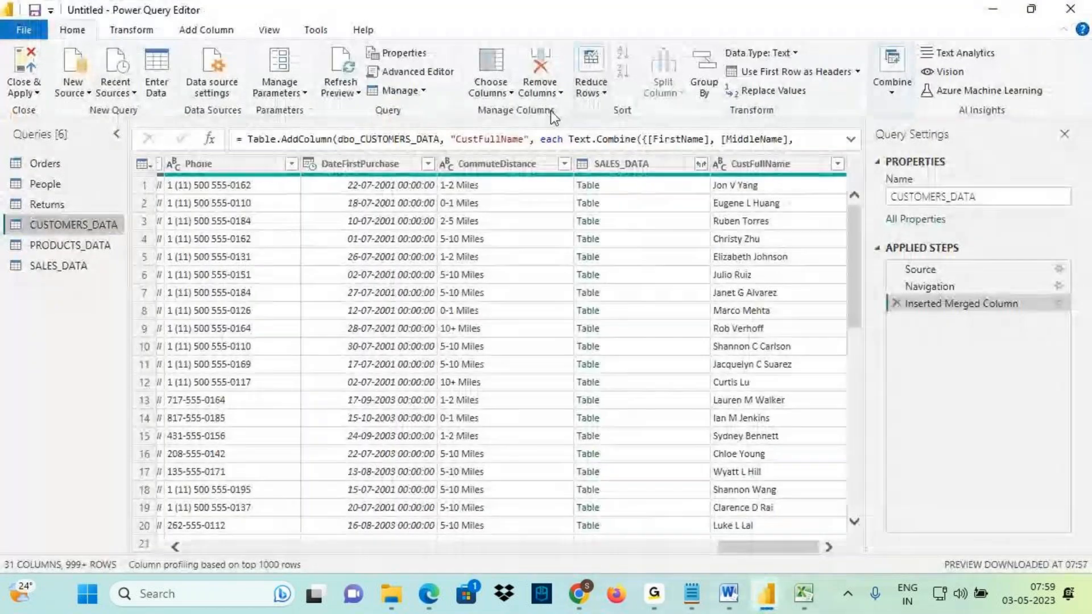
{"action": "key", "text": "ctrl+2"}
{"action": "left_click_drag", "start_coordinate": [718, 46], "coordinate": [746, 27]}
{"action": "mouse_move", "coordinate": [730, 23]}
{"action": "left_mouse_down"}
{"action": "mouse_move", "coordinate": [754, 23]}
{"action": "mouse_move", "coordinate": [740, 49]}
{"action": "left_mouse_up"}
{"action": "left_click_drag", "start_coordinate": [691, 97], "coordinate": [740, 89]}
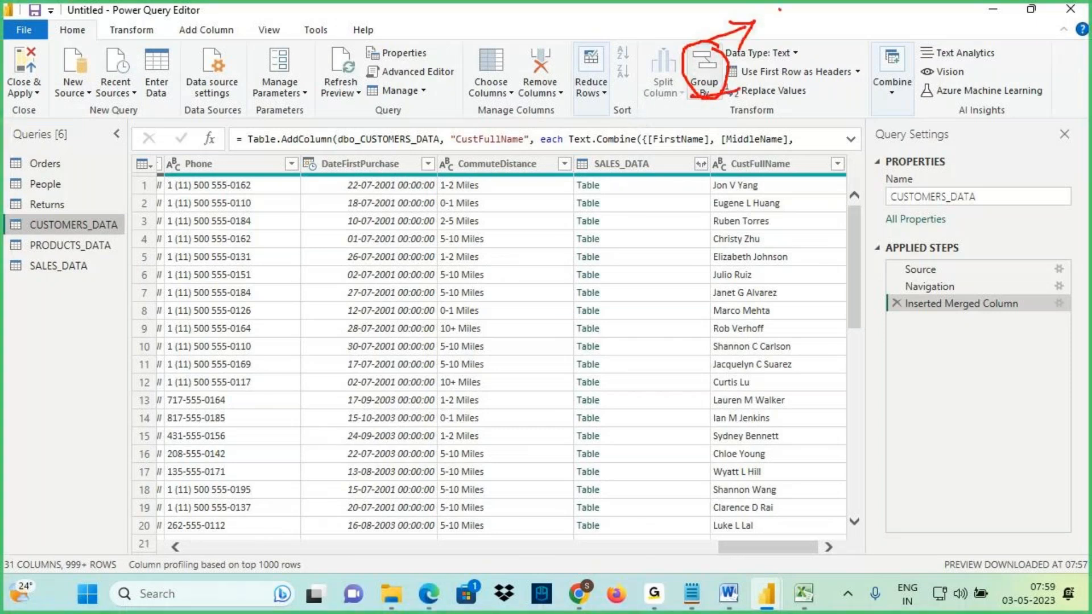
{"action": "mouse_move", "coordinate": [780, 9]}
{"action": "left_mouse_down"}
{"action": "mouse_move", "coordinate": [781, 34]}
{"action": "mouse_move", "coordinate": [848, 28]}
{"action": "left_mouse_up"}
{"action": "mouse_move", "coordinate": [791, 40]}
{"action": "left_mouse_down"}
{"action": "mouse_move", "coordinate": [853, 35]}
{"action": "mouse_move", "coordinate": [876, 19]}
{"action": "left_mouse_up"}
{"action": "mouse_move", "coordinate": [860, 25]}
{"action": "left_mouse_down"}
{"action": "mouse_move", "coordinate": [889, 23]}
{"action": "mouse_move", "coordinate": [882, 38]}
{"action": "mouse_move", "coordinate": [945, 16]}
{"action": "mouse_move", "coordinate": [983, 17]}
{"action": "left_mouse_up"}
{"action": "left_click_drag", "start_coordinate": [1001, 16], "coordinate": [992, 33]}
{"action": "mouse_move", "coordinate": [929, 46]}
{"action": "left_mouse_down"}
{"action": "mouse_move", "coordinate": [1005, 36]}
{"action": "mouse_move", "coordinate": [1015, 22]}
{"action": "left_mouse_up"}
{"action": "mouse_move", "coordinate": [1026, 10]}
{"action": "left_mouse_down"}
{"action": "mouse_move", "coordinate": [1019, 39]}
{"action": "mouse_move", "coordinate": [1069, 25]}
{"action": "left_mouse_up"}
Draw arrows down from Group By and the word Code, add short handwritten marks ending in R, and clear the annotations.
{"action": "left_click_drag", "start_coordinate": [710, 84], "coordinate": [708, 154]}
{"action": "left_click_drag", "start_coordinate": [694, 117], "coordinate": [737, 110]}
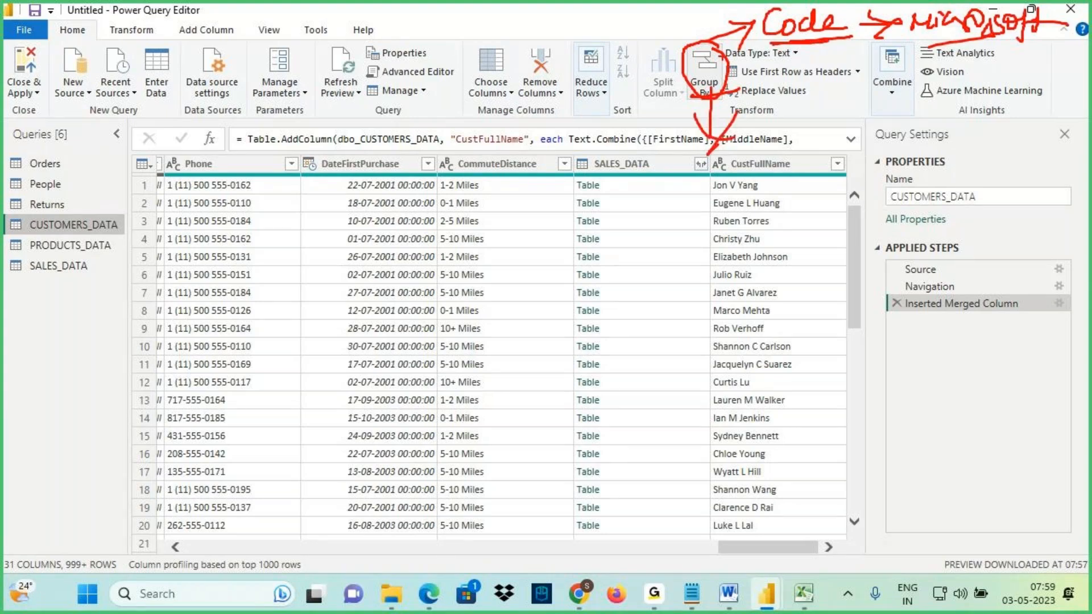
{"action": "mouse_move", "coordinate": [729, 46]}
{"action": "left_mouse_down"}
{"action": "mouse_move", "coordinate": [705, 39]}
{"action": "mouse_move", "coordinate": [730, 70]}
{"action": "left_mouse_up"}
{"action": "left_click_drag", "start_coordinate": [796, 45], "coordinate": [797, 78]}
{"action": "mouse_move", "coordinate": [779, 61]}
{"action": "left_mouse_down"}
{"action": "mouse_move", "coordinate": [780, 109]}
{"action": "mouse_move", "coordinate": [795, 120]}
{"action": "mouse_move", "coordinate": [799, 104]}
{"action": "mouse_move", "coordinate": [831, 95]}
{"action": "left_mouse_up"}
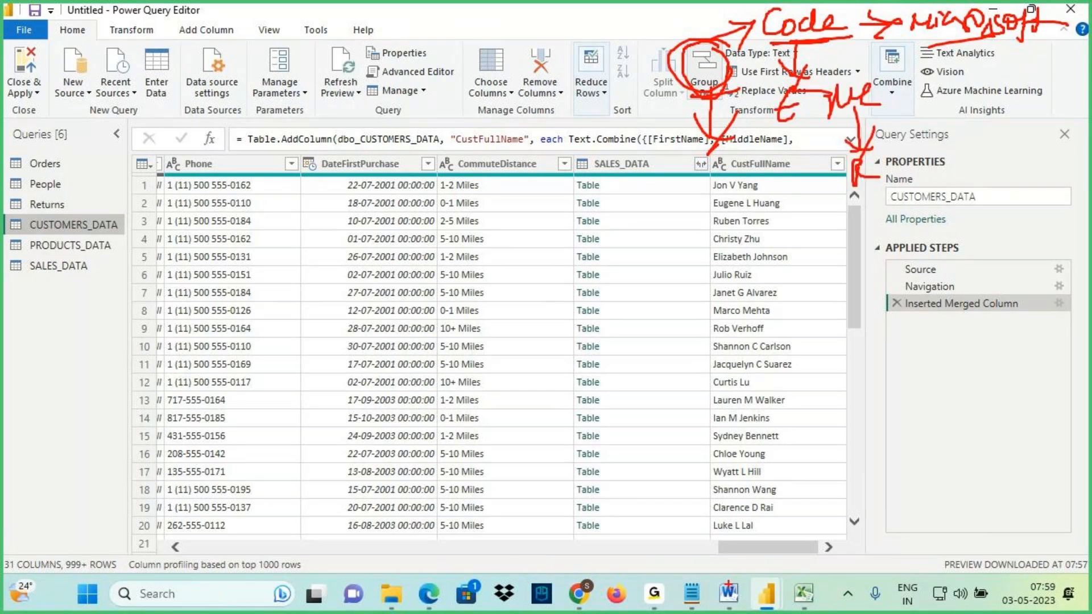
{"action": "key", "text": "Escape"}
Switch to the Notepad notes and add the line "GUI Option - Code - M Language" below the paragraph, reusing the copied words GUI Option.
{"action": "left_click", "coordinate": [694, 597]}
{"action": "left_click_drag", "start_coordinate": [137, 228], "coordinate": [231, 229]}
{"action": "key", "text": "ctrl+c"}
{"action": "left_click", "coordinate": [68, 298]}
{"action": "key", "text": "ctrl+v"}
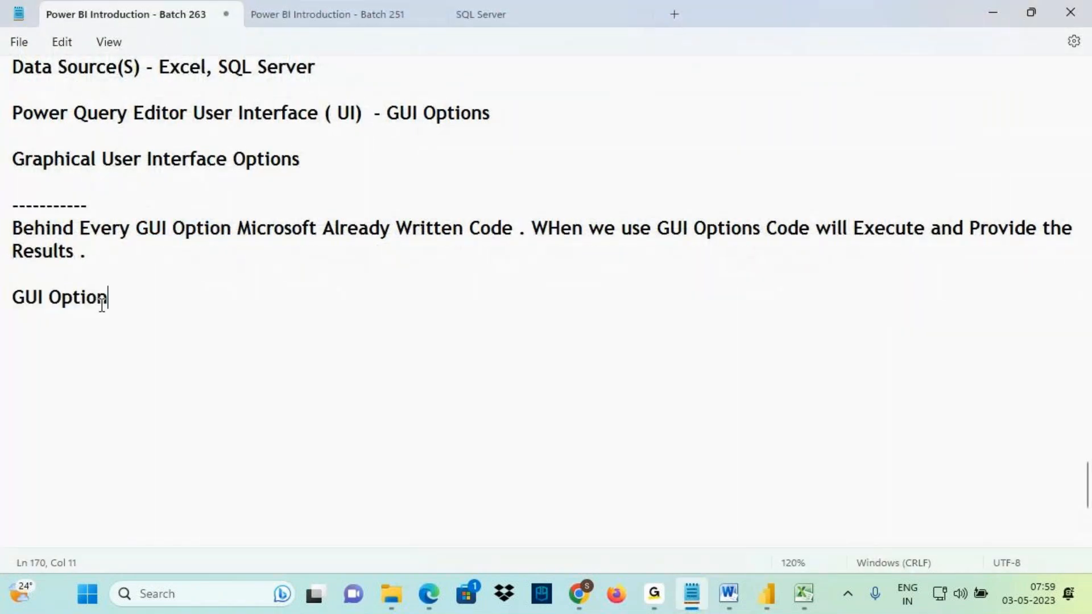
{"action": "type", "text": "- Cod"}
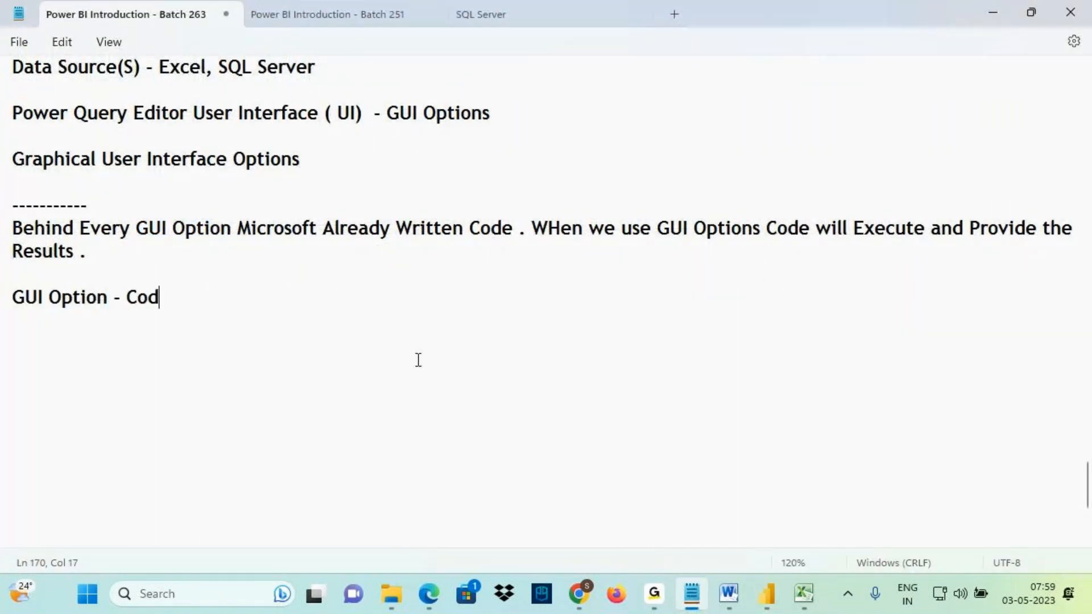
{"action": "type", "text": "e   -  M Language"}
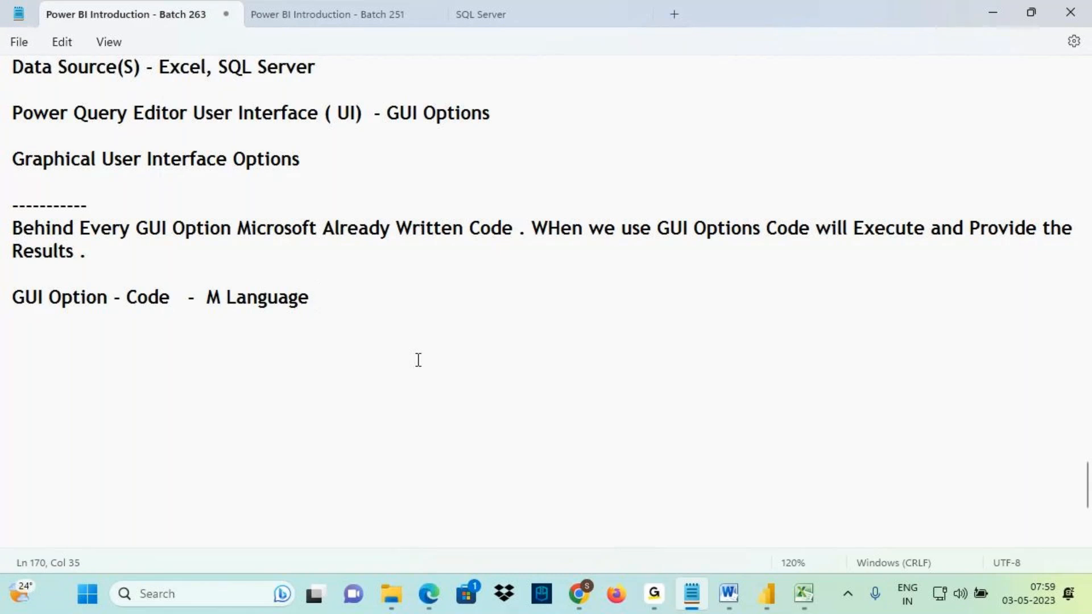
Handwrite C, C++ and Java over the empty area of the notes and circle the three language names.
{"action": "key", "text": "ctrl+2"}
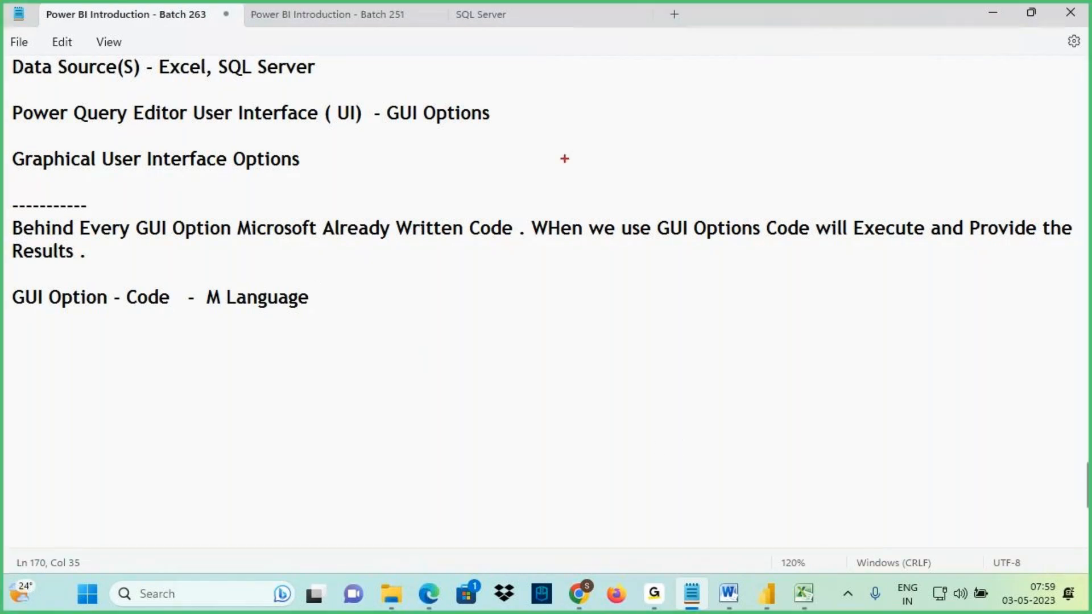
{"action": "mouse_move", "coordinate": [652, 57]}
{"action": "left_mouse_down"}
{"action": "mouse_move", "coordinate": [639, 92]}
{"action": "mouse_move", "coordinate": [611, 113]}
{"action": "mouse_move", "coordinate": [655, 102]}
{"action": "mouse_move", "coordinate": [641, 153]}
{"action": "mouse_move", "coordinate": [658, 152]}
{"action": "left_mouse_up"}
{"action": "left_click", "coordinate": [675, 135]}
{"action": "mouse_move", "coordinate": [693, 119]}
{"action": "left_mouse_down"}
{"action": "mouse_move", "coordinate": [690, 147]}
{"action": "mouse_move", "coordinate": [730, 127]}
{"action": "left_mouse_up"}
{"action": "left_click_drag", "start_coordinate": [747, 106], "coordinate": [744, 143]}
{"action": "left_click_drag", "start_coordinate": [728, 130], "coordinate": [800, 115]}
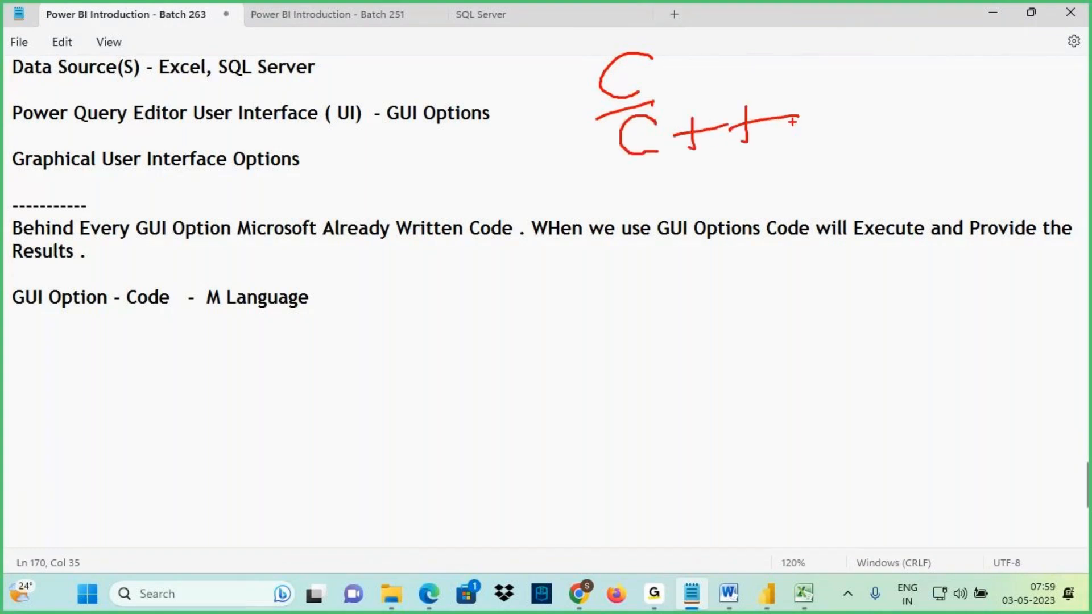
{"action": "left_click_drag", "start_coordinate": [713, 165], "coordinate": [688, 200]}
{"action": "left_click_drag", "start_coordinate": [671, 178], "coordinate": [726, 161]}
{"action": "mouse_move", "coordinate": [745, 174]}
{"action": "left_mouse_down"}
{"action": "mouse_move", "coordinate": [734, 193]}
{"action": "mouse_move", "coordinate": [756, 199]}
{"action": "left_mouse_up"}
{"action": "mouse_move", "coordinate": [762, 200]}
{"action": "left_mouse_down"}
{"action": "mouse_move", "coordinate": [795, 161]}
{"action": "mouse_move", "coordinate": [823, 161]}
{"action": "mouse_move", "coordinate": [846, 179]}
{"action": "left_mouse_up"}
{"action": "mouse_move", "coordinate": [835, 105]}
{"action": "left_mouse_down"}
{"action": "mouse_move", "coordinate": [829, 208]}
{"action": "mouse_move", "coordinate": [768, 44]}
{"action": "mouse_move", "coordinate": [716, 58]}
{"action": "left_mouse_up"}
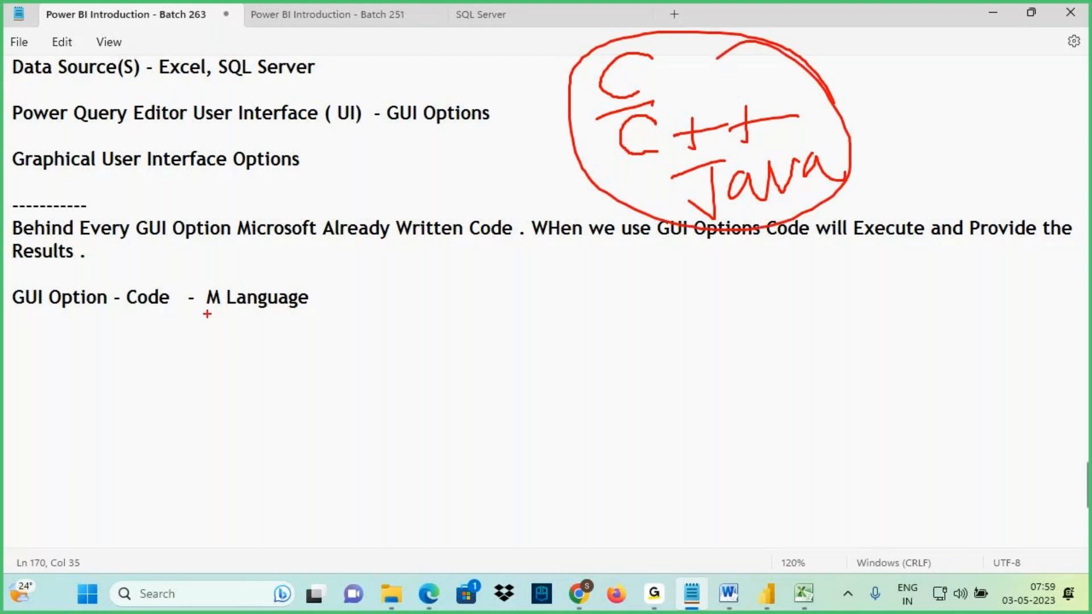
Draw arrows up to the underlined M of M Language, underline GUI Option, and clear all annotations from the notes.
{"action": "mouse_move", "coordinate": [203, 310]}
{"action": "left_mouse_down"}
{"action": "mouse_move", "coordinate": [225, 313]}
{"action": "mouse_move", "coordinate": [212, 374]}
{"action": "left_mouse_up"}
{"action": "left_click_drag", "start_coordinate": [199, 334], "coordinate": [250, 367]}
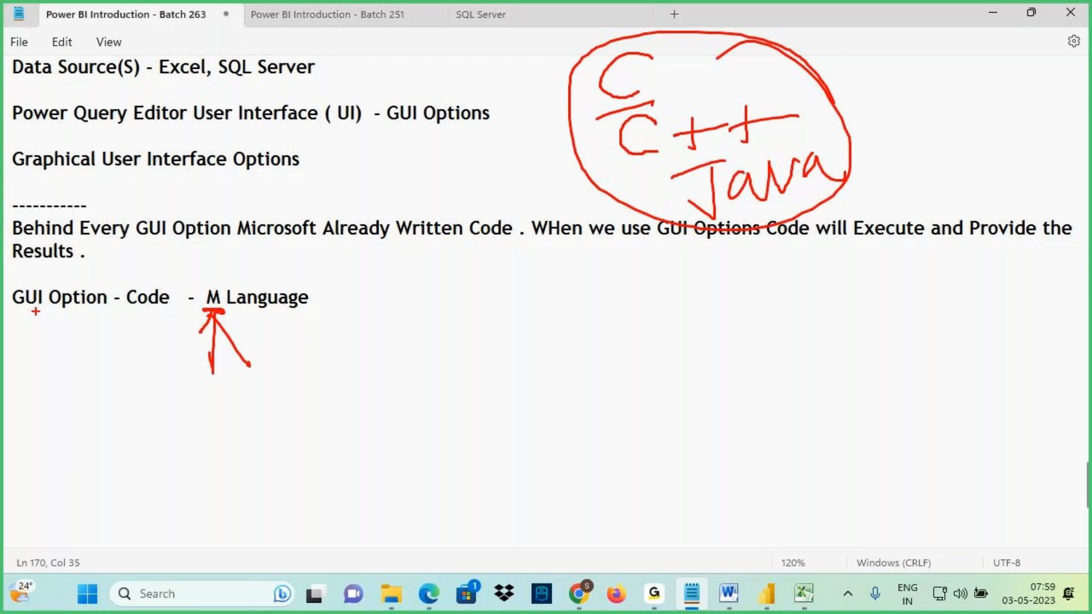
{"action": "left_click_drag", "start_coordinate": [21, 310], "coordinate": [106, 310]}
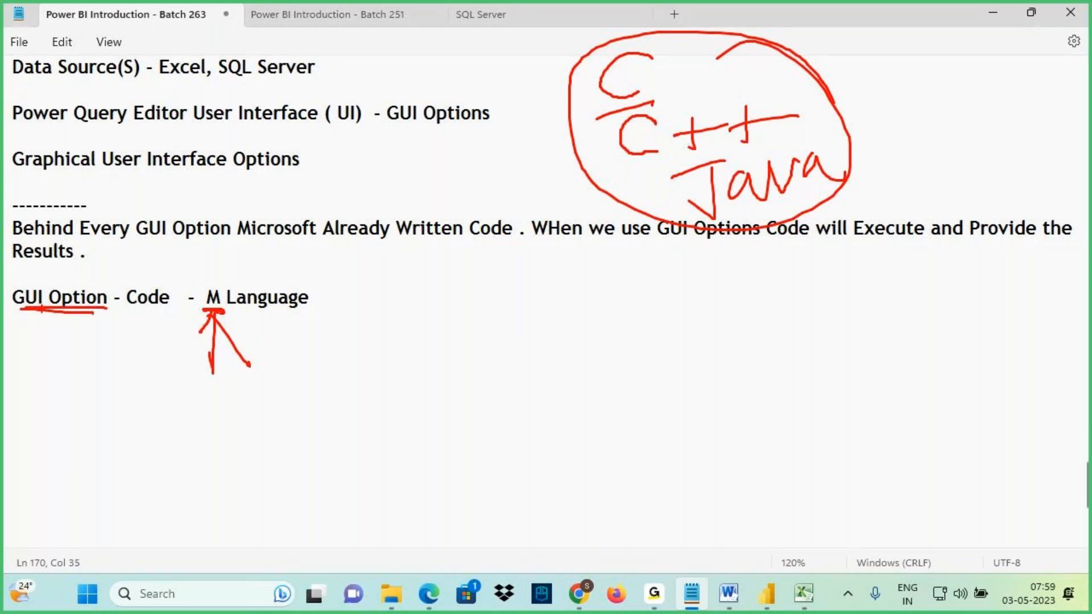
{"action": "key", "text": "Escape"}
Insert "( Mashup)" after the M in the M Language line and highlight the end of that line.
{"action": "left_click", "coordinate": [224, 298]}
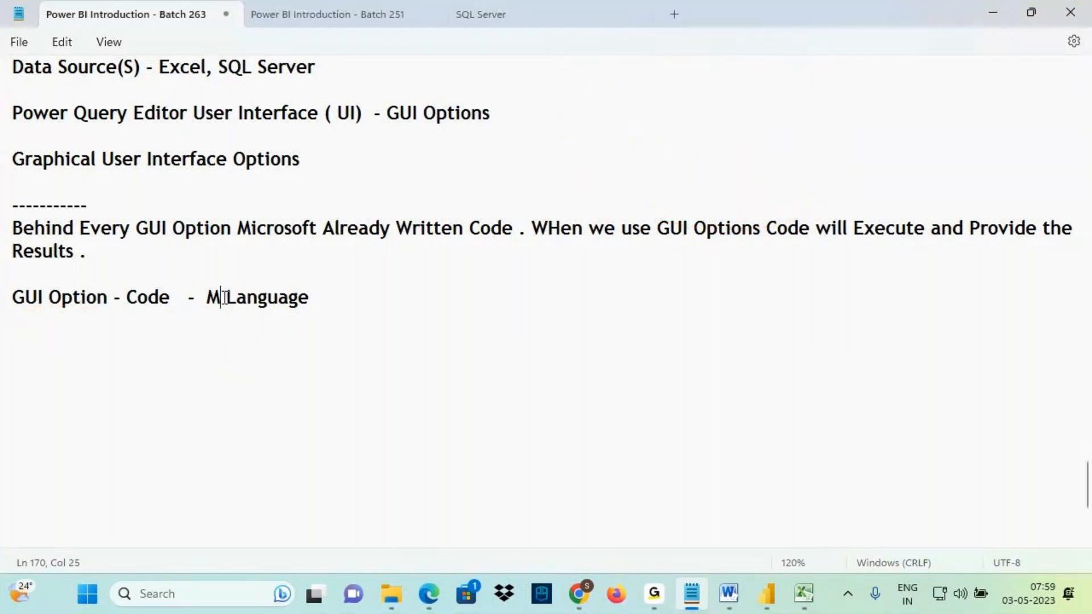
{"action": "type", "text": "( Mashup)"}
{"action": "left_click_drag", "start_coordinate": [246, 298], "coordinate": [408, 309]}
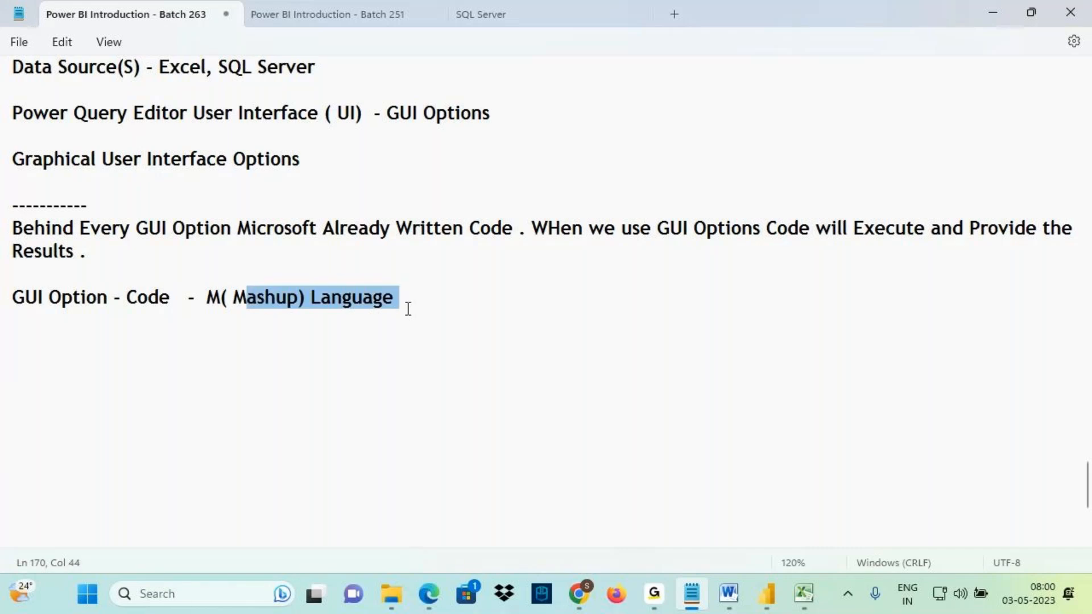
Switch to the Power Query Editor, mark EnglishProductName and Uppercased Text in PRODUCTS_DATA, and delete the Uppercased Text step.
{"action": "left_click", "coordinate": [766, 594]}
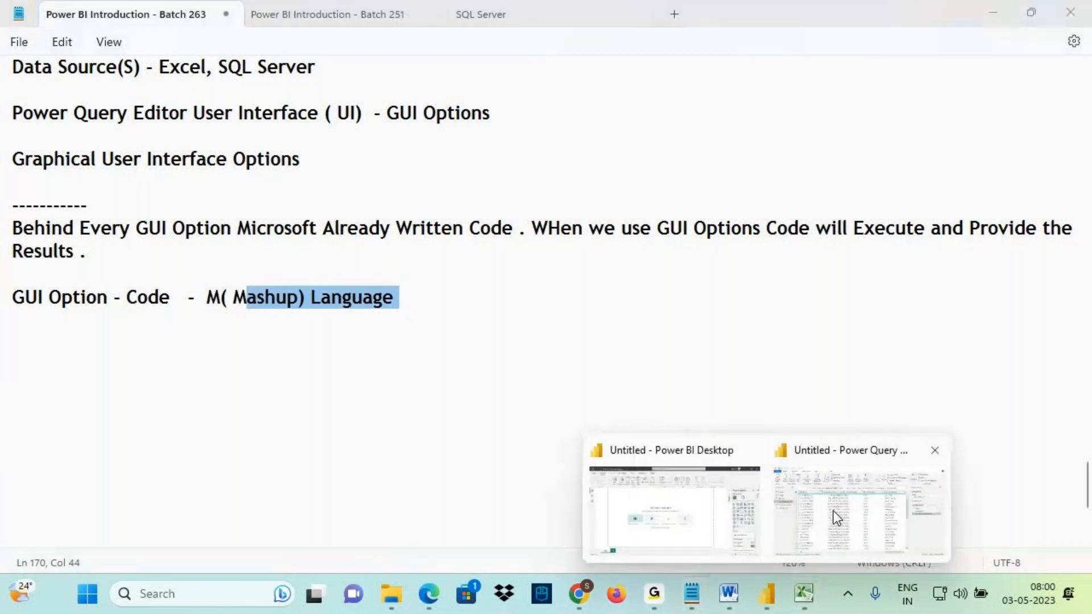
{"action": "left_click", "coordinate": [834, 511]}
{"action": "left_click", "coordinate": [49, 245]}
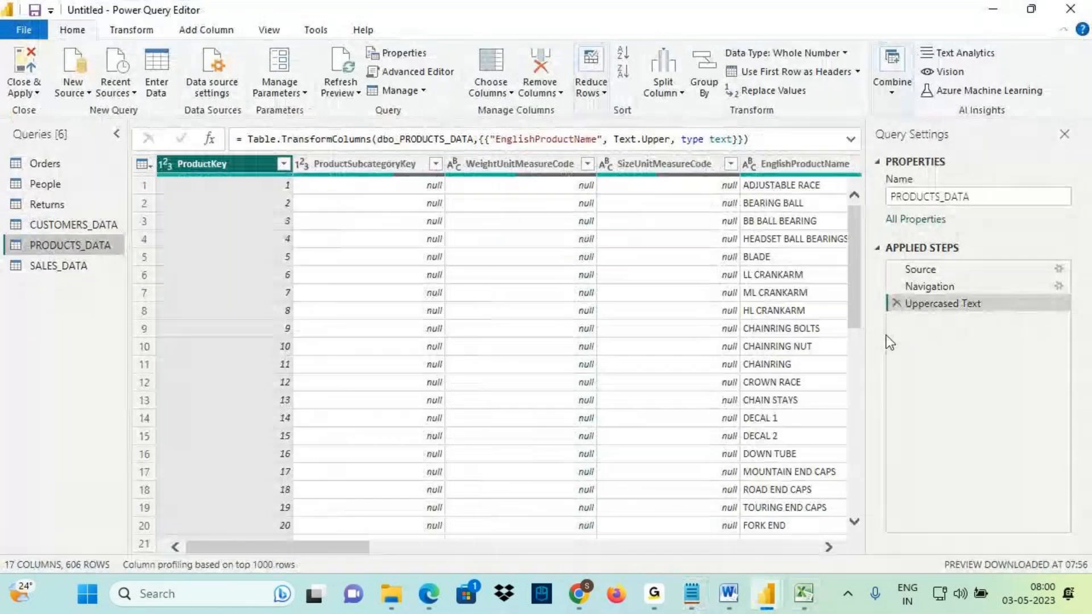
{"action": "left_click_drag", "start_coordinate": [243, 546], "coordinate": [329, 550]}
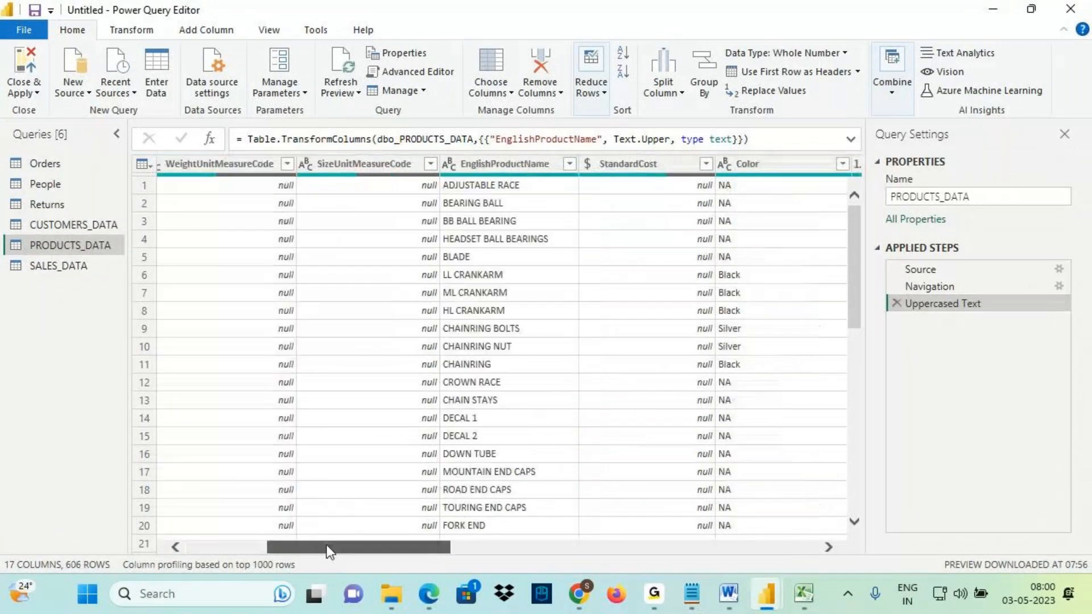
{"action": "left_click", "coordinate": [481, 165]}
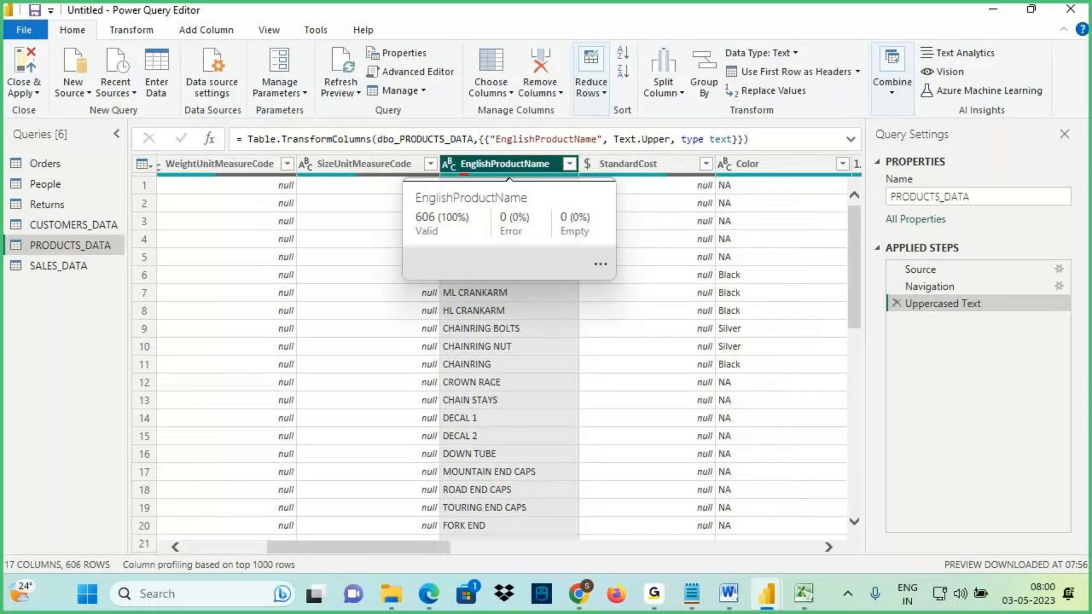
{"action": "left_click_drag", "start_coordinate": [467, 174], "coordinate": [536, 171]}
{"action": "left_click_drag", "start_coordinate": [888, 295], "coordinate": [1086, 317]}
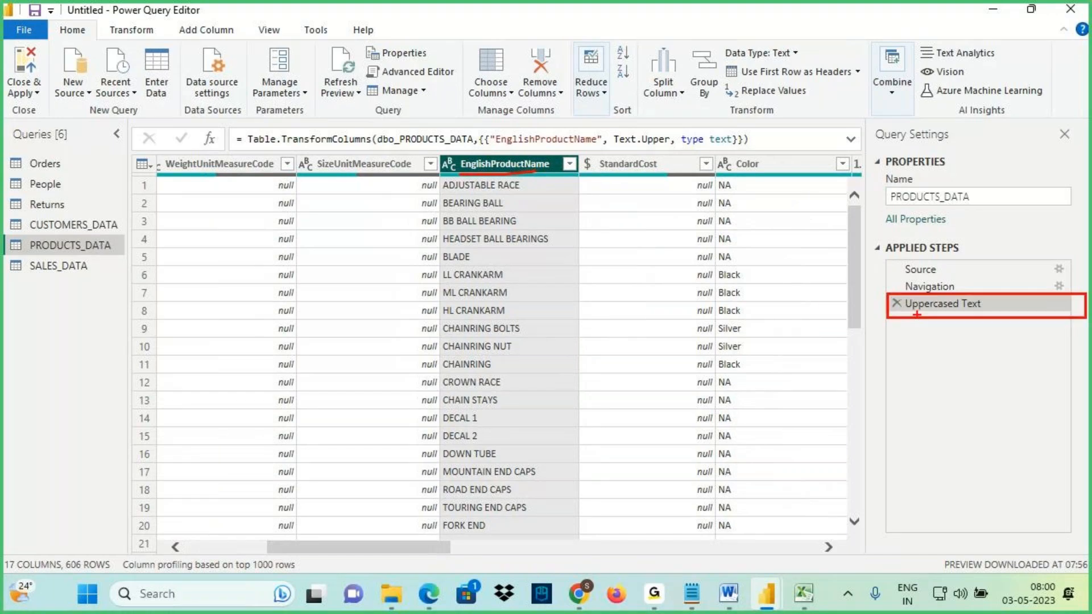
{"action": "left_click", "coordinate": [897, 303]}
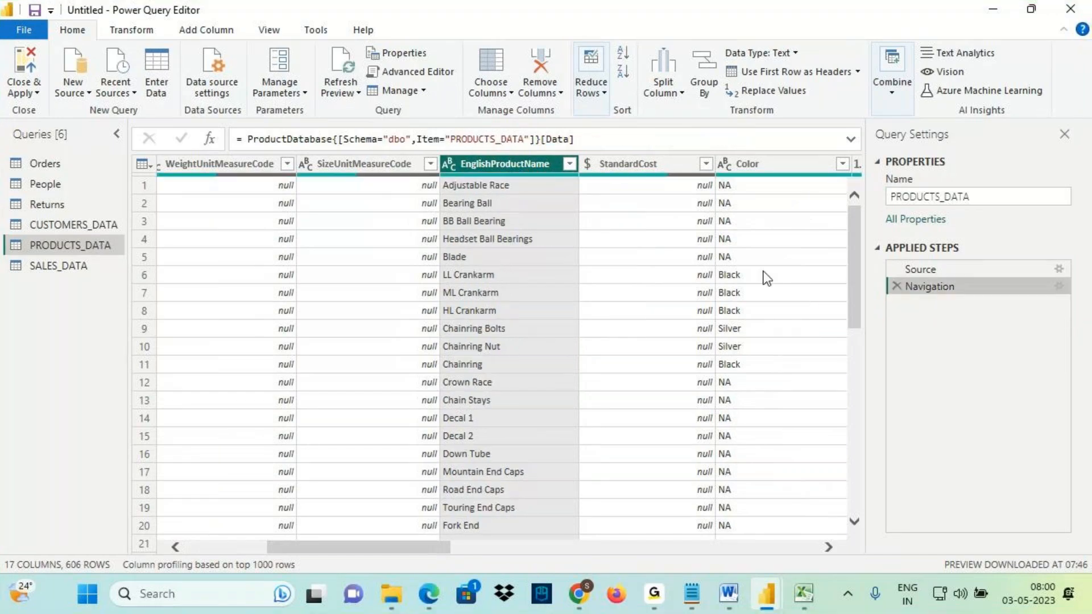
Draw pointer marks over the first EnglishProductName values and clear the annotations.
{"action": "mouse_move", "coordinate": [444, 192]}
{"action": "left_mouse_down"}
{"action": "mouse_move", "coordinate": [510, 191]}
{"action": "mouse_move", "coordinate": [500, 266]}
{"action": "left_mouse_up"}
{"action": "mouse_move", "coordinate": [472, 216]}
{"action": "left_mouse_down"}
{"action": "mouse_move", "coordinate": [500, 265]}
{"action": "mouse_move", "coordinate": [525, 217]}
{"action": "left_mouse_up"}
{"action": "left_click_drag", "start_coordinate": [505, 261], "coordinate": [500, 271]}
{"action": "key", "text": "Escape"}
Apply the UPPERCASE text format to the EnglishProductName column of PRODUCTS_DATA.
{"action": "left_click", "coordinate": [123, 32]}
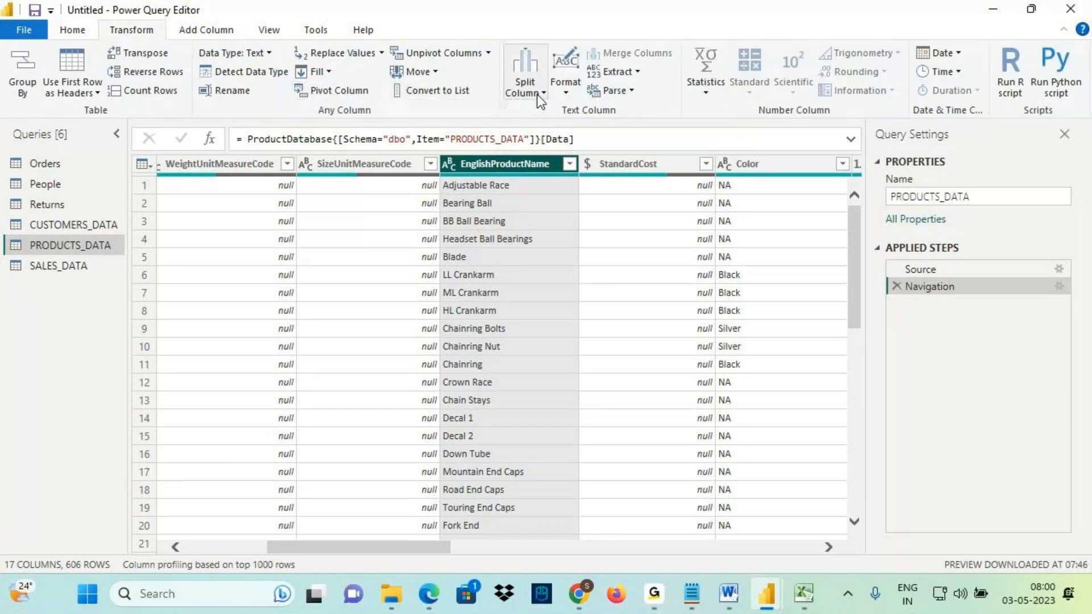
{"action": "left_click", "coordinate": [566, 80]}
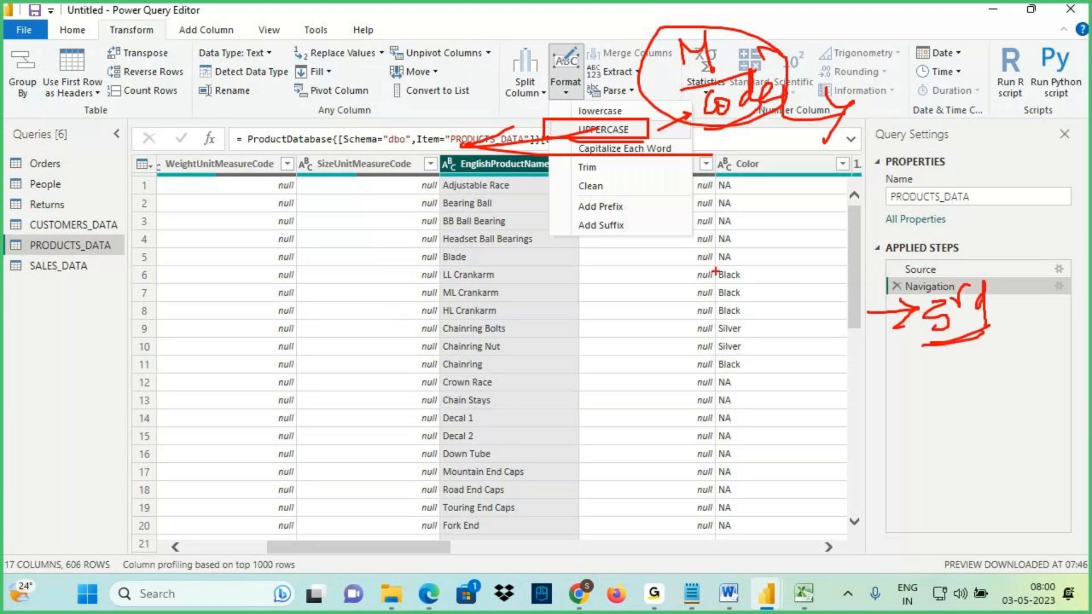
{"action": "left_click", "coordinate": [565, 91]}
{"action": "left_click", "coordinate": [588, 130]}
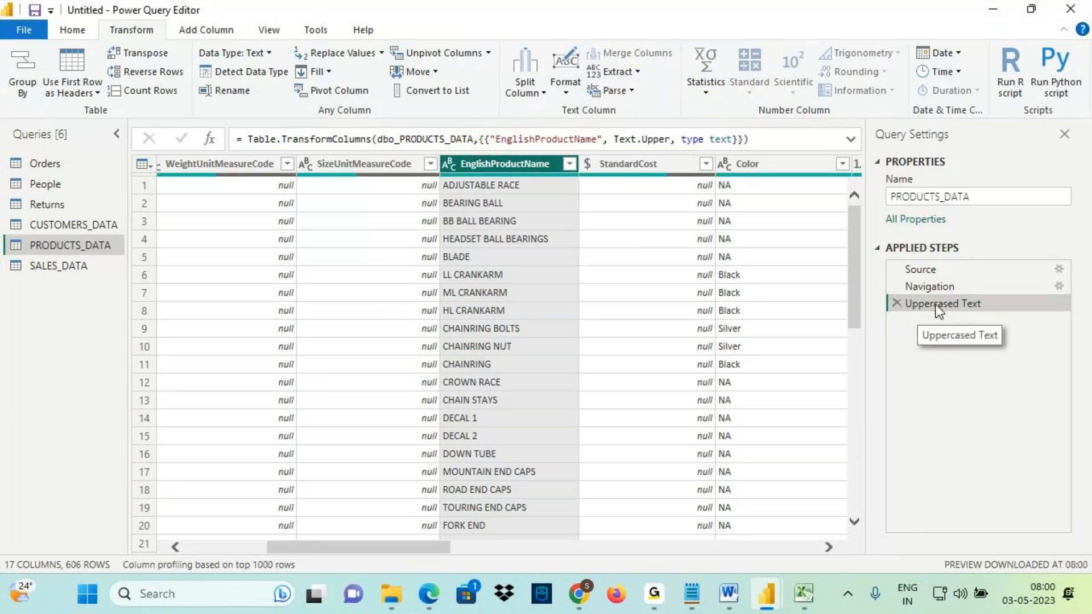
Expand the formula bar, draw a box around the Table.TransformColumns formula, and handwrite an M above it.
{"action": "left_click", "coordinate": [851, 139]}
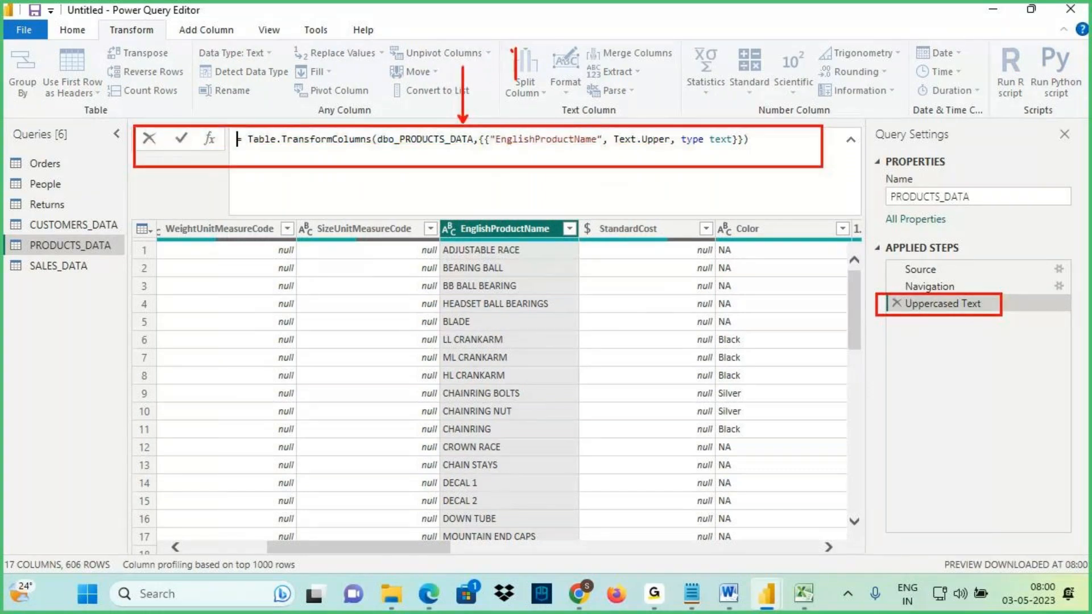
{"action": "mouse_move", "coordinate": [132, 127]}
{"action": "left_mouse_down"}
{"action": "mouse_move", "coordinate": [458, 157]}
{"action": "mouse_move", "coordinate": [822, 163]}
{"action": "left_mouse_up"}
{"action": "mouse_move", "coordinate": [514, 83]}
{"action": "left_mouse_down"}
{"action": "mouse_move", "coordinate": [512, 51]}
{"action": "mouse_move", "coordinate": [556, 85]}
{"action": "left_mouse_up"}
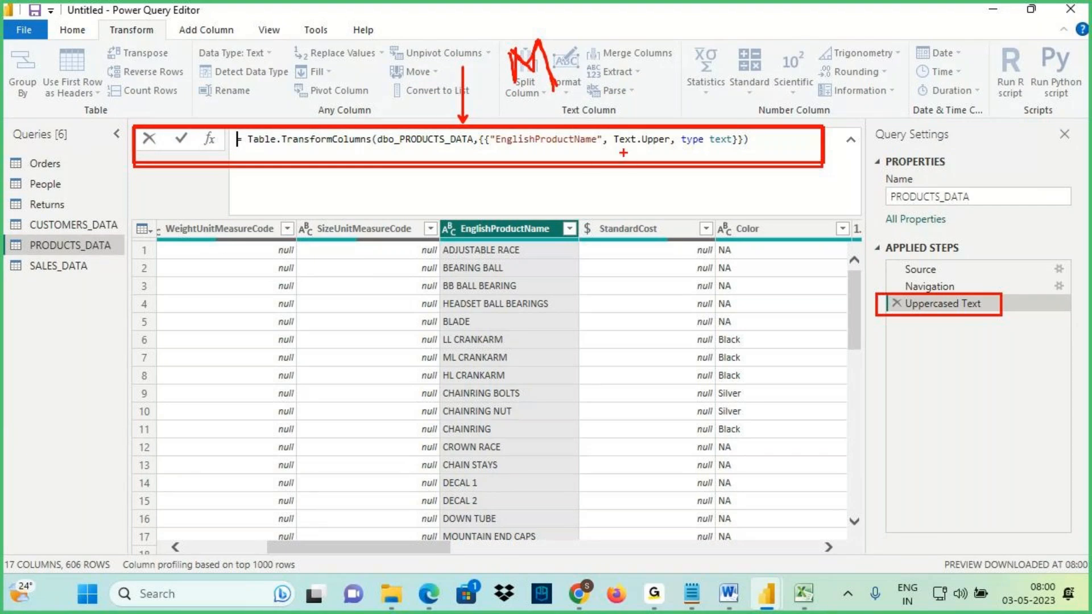
Underline Text.Upper, link it by a curved arrow to EnglishProductName in the formula, and draw a downward arrow over that column's values.
{"action": "left_click_drag", "start_coordinate": [620, 151], "coordinate": [664, 149]}
{"action": "mouse_move", "coordinate": [629, 104]}
{"action": "left_mouse_down"}
{"action": "mouse_move", "coordinate": [641, 124]}
{"action": "mouse_move", "coordinate": [656, 110]}
{"action": "left_mouse_up"}
{"action": "mouse_move", "coordinate": [646, 163]}
{"action": "left_mouse_down"}
{"action": "mouse_move", "coordinate": [651, 199]}
{"action": "mouse_move", "coordinate": [531, 151]}
{"action": "left_mouse_up"}
{"action": "left_click_drag", "start_coordinate": [615, 147], "coordinate": [673, 147]}
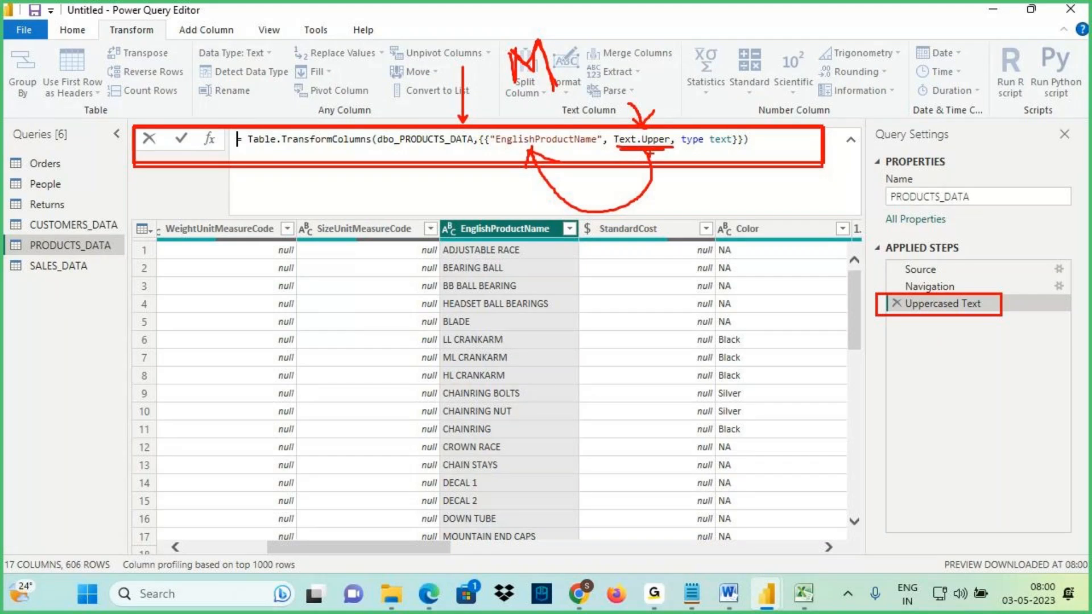
{"action": "left_click_drag", "start_coordinate": [648, 164], "coordinate": [530, 152]}
{"action": "mouse_move", "coordinate": [513, 181]}
{"action": "left_mouse_down"}
{"action": "mouse_move", "coordinate": [530, 153]}
{"action": "mouse_move", "coordinate": [565, 172]}
{"action": "left_mouse_up"}
{"action": "left_click_drag", "start_coordinate": [502, 238], "coordinate": [506, 368]}
{"action": "left_click_drag", "start_coordinate": [477, 329], "coordinate": [517, 371]}
{"action": "left_click_drag", "start_coordinate": [515, 326], "coordinate": [488, 387]}
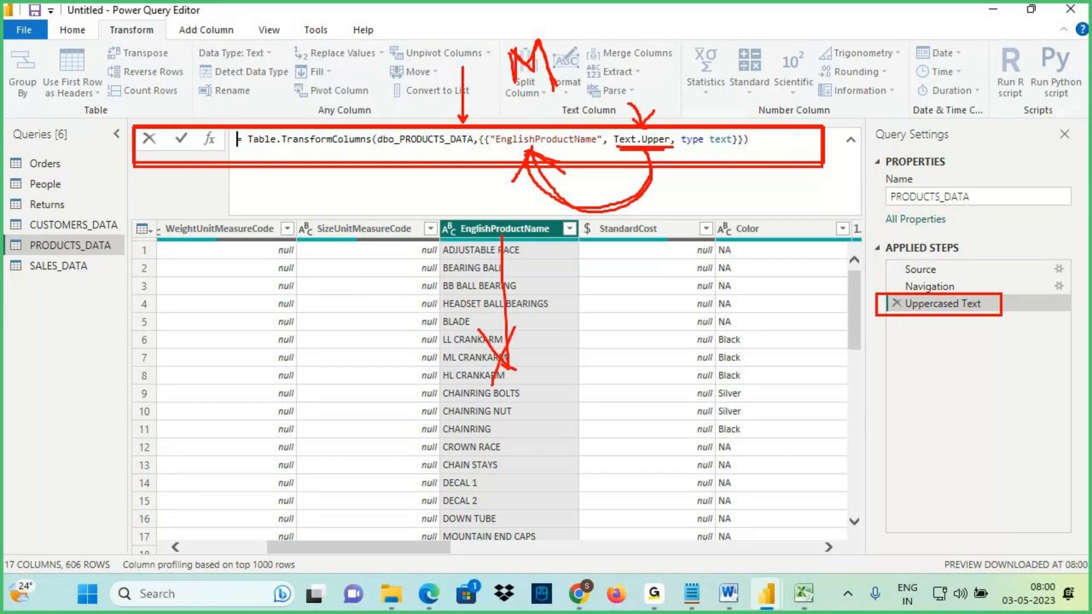
Box the formula again, cross it out, handwrite and underline the word options above it, and clear the annotations.
{"action": "mouse_move", "coordinate": [135, 127]}
{"action": "left_mouse_down"}
{"action": "mouse_move", "coordinate": [462, 164]}
{"action": "mouse_move", "coordinate": [824, 162]}
{"action": "left_mouse_up"}
{"action": "left_click_drag", "start_coordinate": [786, 78], "coordinate": [525, 190]}
{"action": "left_click_drag", "start_coordinate": [498, 97], "coordinate": [802, 191]}
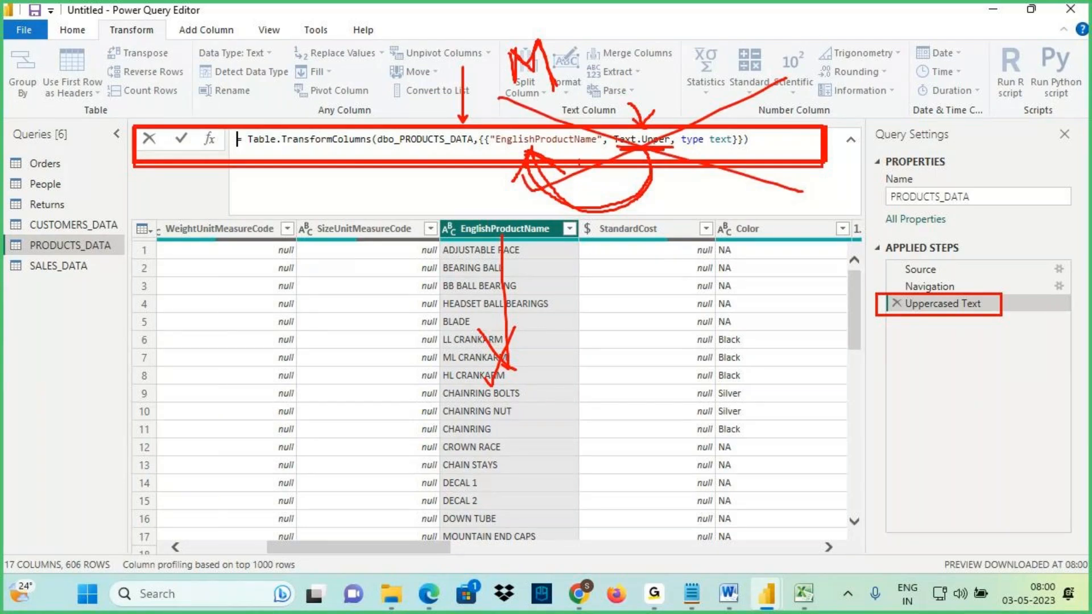
{"action": "mouse_move", "coordinate": [265, 36]}
{"action": "left_mouse_down"}
{"action": "mouse_move", "coordinate": [246, 56]}
{"action": "mouse_move", "coordinate": [266, 39]}
{"action": "left_mouse_up"}
{"action": "mouse_move", "coordinate": [282, 33]}
{"action": "left_mouse_down"}
{"action": "mouse_move", "coordinate": [285, 73]}
{"action": "mouse_move", "coordinate": [281, 35]}
{"action": "mouse_move", "coordinate": [360, 43]}
{"action": "mouse_move", "coordinate": [370, 17]}
{"action": "mouse_move", "coordinate": [369, 41]}
{"action": "left_mouse_up"}
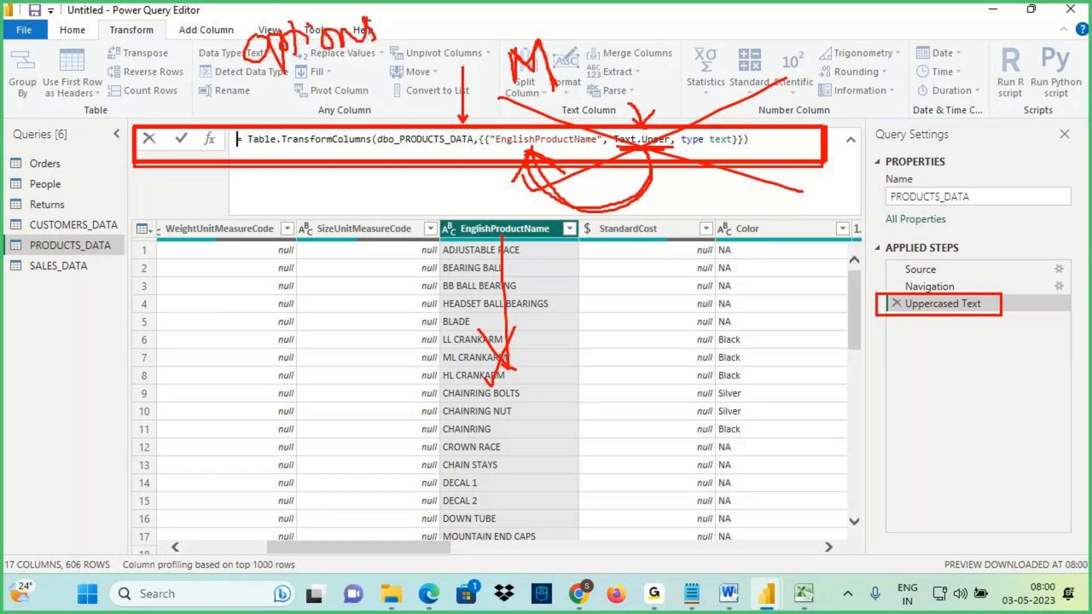
{"action": "left_click_drag", "start_coordinate": [259, 97], "coordinate": [393, 56]}
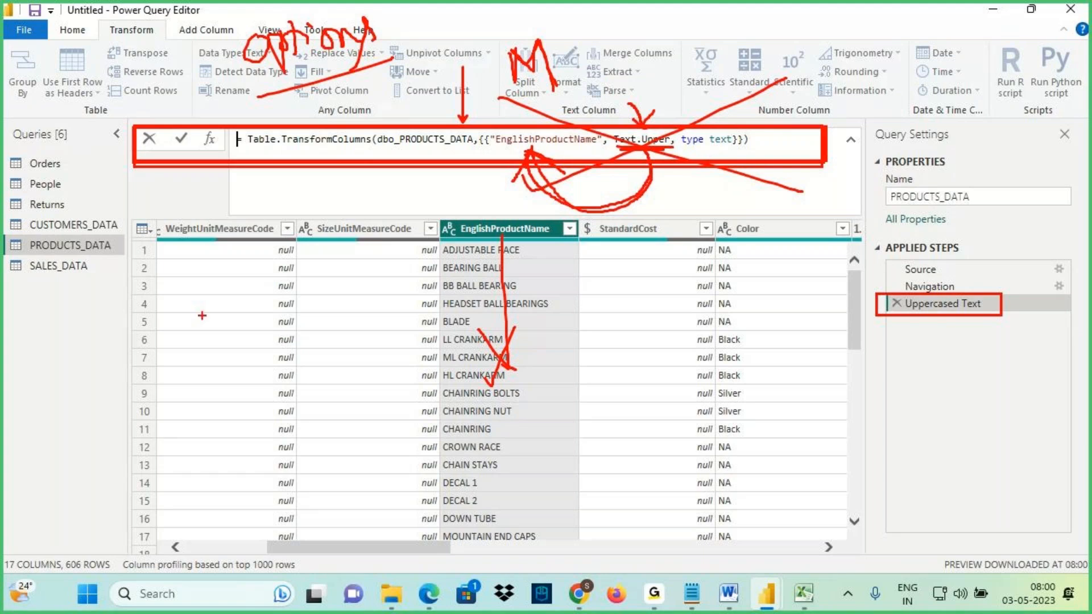
{"action": "key", "text": "Escape"}
Delete the Inserted Merged Column step that creates CustFullName in the CUSTOMERS_DATA query.
{"action": "left_click", "coordinate": [110, 228]}
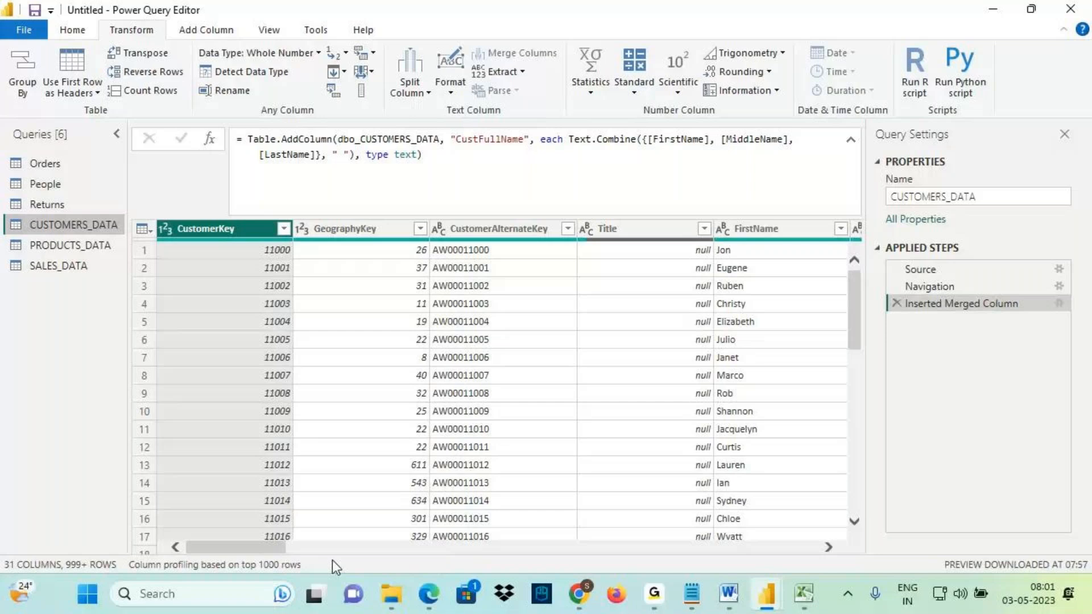
{"action": "left_click_drag", "start_coordinate": [272, 548], "coordinate": [366, 556]}
{"action": "left_click", "coordinate": [761, 228]}
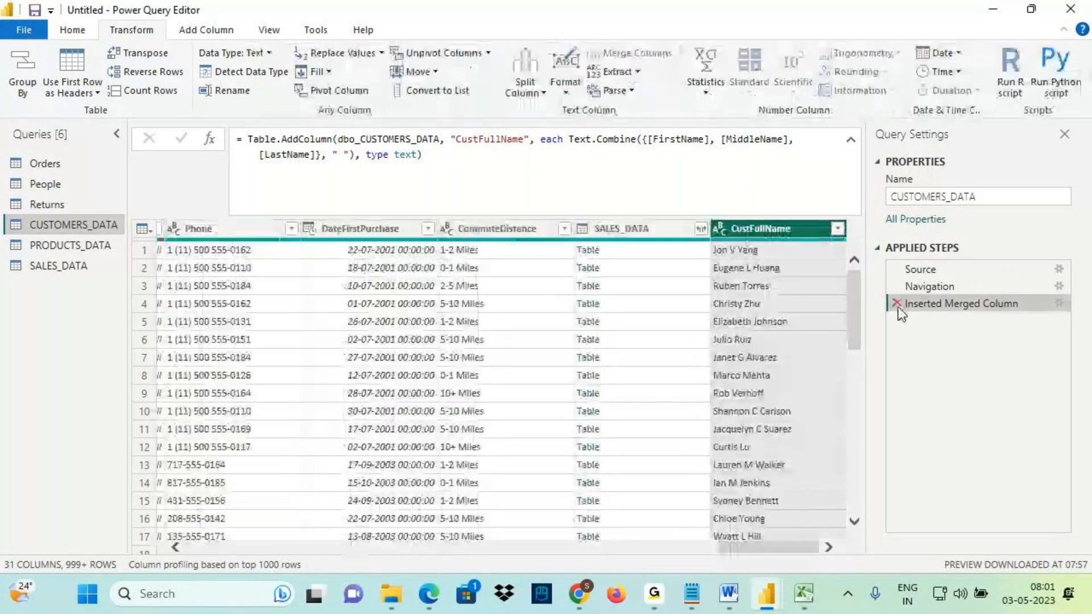
{"action": "left_click", "coordinate": [897, 304]}
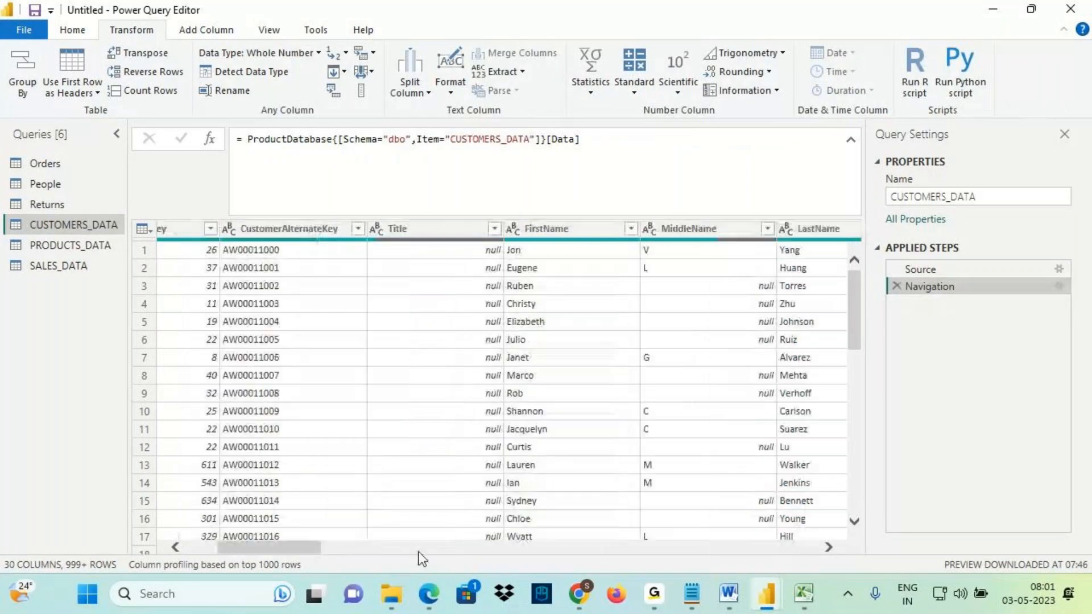
Select the FirstName, MiddleName and LastName columns together and locate the Merge Columns command that adds a new column.
{"action": "left_click", "coordinate": [562, 228]}
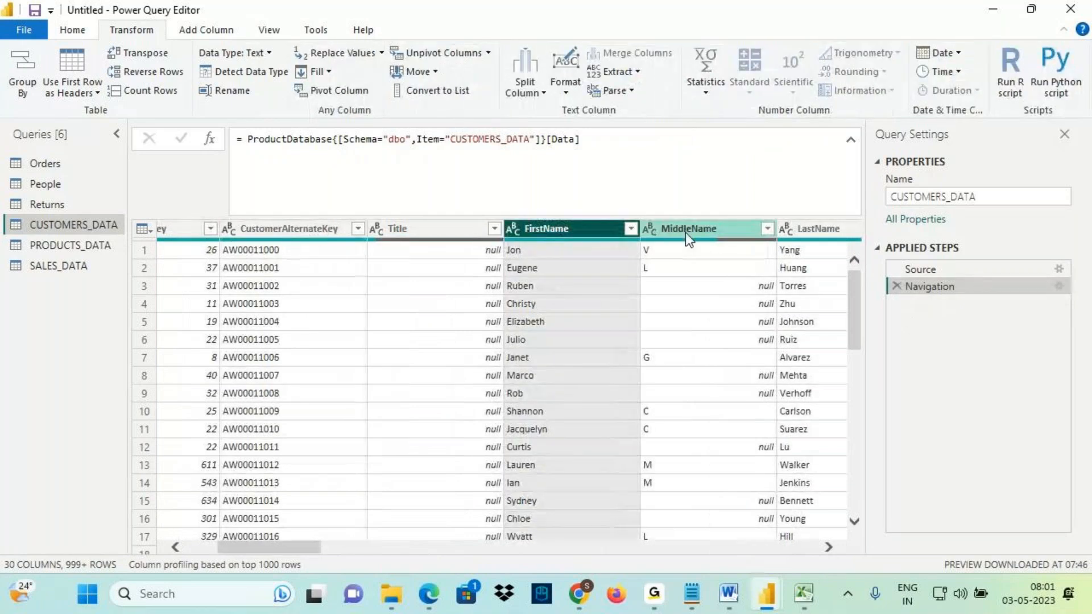
{"action": "left_click", "coordinate": [692, 231], "text": "ctrl"}
{"action": "left_click", "coordinate": [808, 228], "text": "ctrl"}
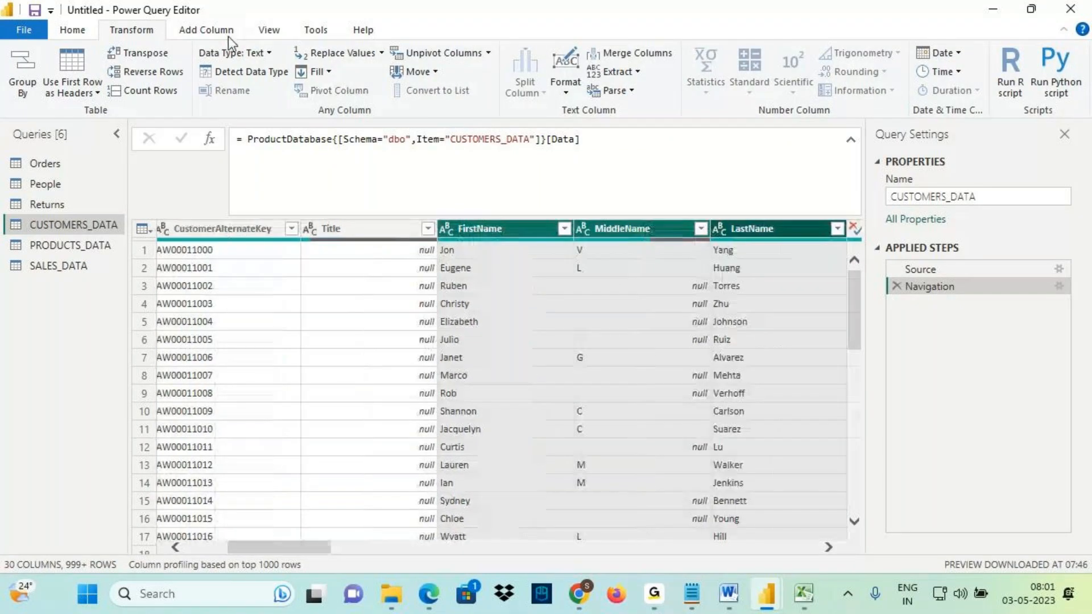
{"action": "left_click", "coordinate": [225, 36]}
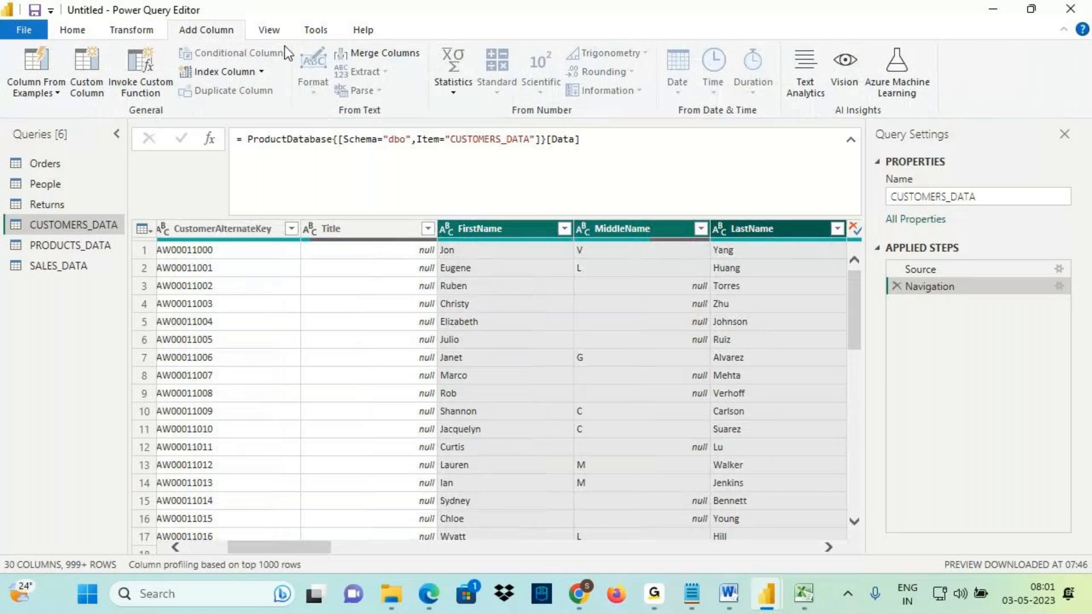
{"action": "left_click", "coordinate": [378, 52]}
Box and underline Merge Columns, draw an arrow to the handwritten words M code, underline them, and add an arrow pointing down.
{"action": "mouse_move", "coordinate": [330, 47]}
{"action": "left_mouse_down"}
{"action": "mouse_move", "coordinate": [443, 57]}
{"action": "mouse_move", "coordinate": [464, 25]}
{"action": "mouse_move", "coordinate": [600, 21]}
{"action": "left_mouse_up"}
{"action": "mouse_move", "coordinate": [461, 7]}
{"action": "left_mouse_down"}
{"action": "mouse_move", "coordinate": [463, 36]}
{"action": "mouse_move", "coordinate": [483, 26]}
{"action": "mouse_move", "coordinate": [488, 3]}
{"action": "left_mouse_up"}
{"action": "left_click_drag", "start_coordinate": [468, 43], "coordinate": [468, 52]}
{"action": "left_click_drag", "start_coordinate": [463, 48], "coordinate": [574, 37]}
{"action": "left_click_drag", "start_coordinate": [468, 58], "coordinate": [558, 53]}
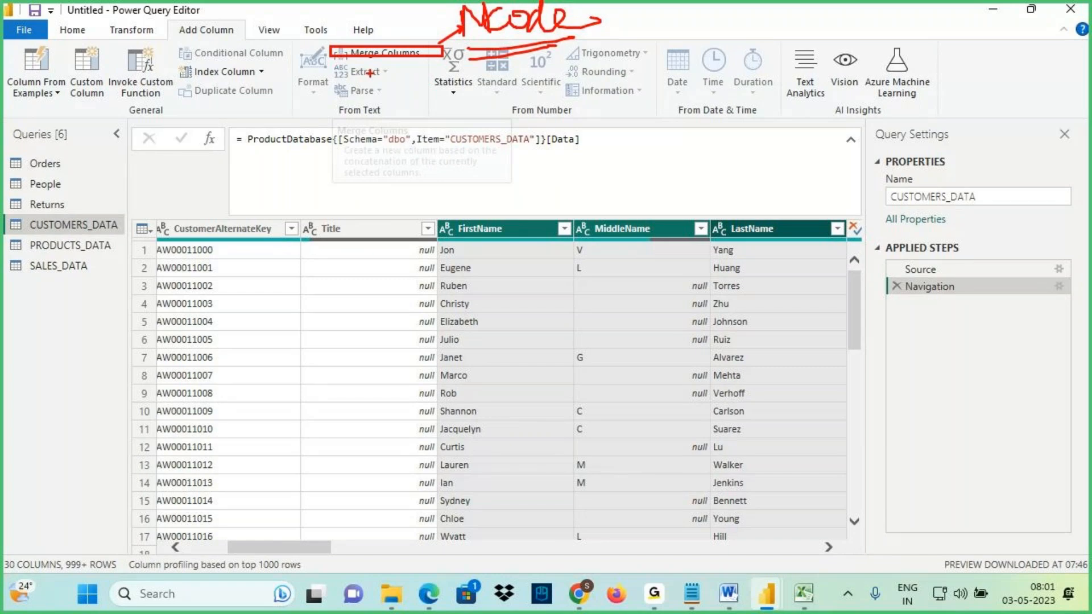
{"action": "left_click_drag", "start_coordinate": [364, 59], "coordinate": [442, 57]}
{"action": "left_click_drag", "start_coordinate": [522, 35], "coordinate": [524, 83]}
{"action": "left_click_drag", "start_coordinate": [506, 56], "coordinate": [524, 85]}
{"action": "left_click_drag", "start_coordinate": [550, 55], "coordinate": [518, 101]}
{"action": "left_click_drag", "start_coordinate": [504, 55], "coordinate": [601, 36]}
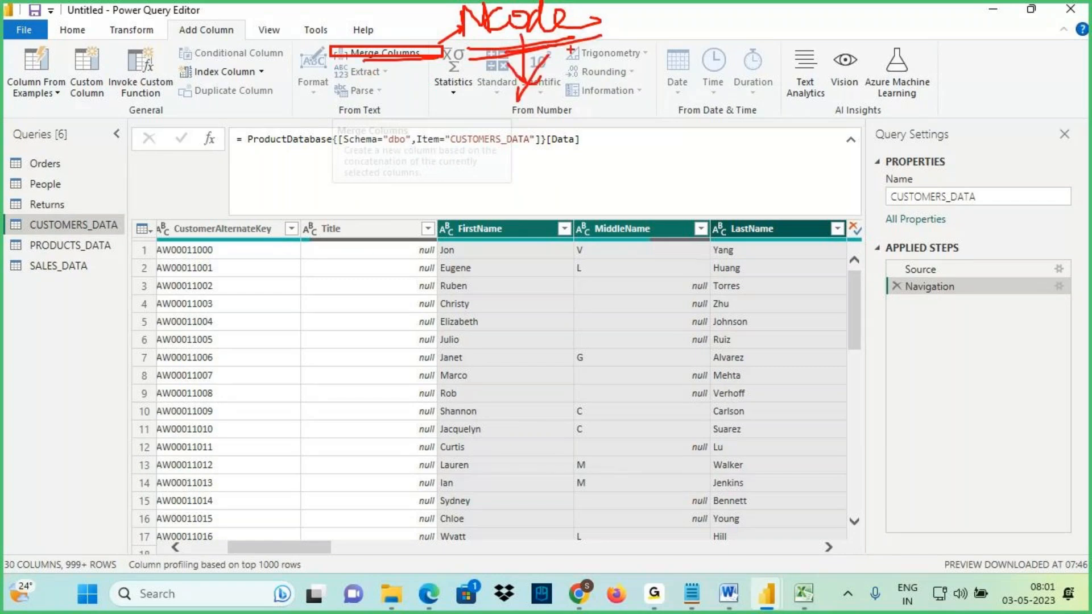
Set up a merge of the selected name columns with a Space separator and the new column name CustFullName.
{"action": "left_click", "coordinate": [390, 55]}
{"action": "left_click_drag", "start_coordinate": [490, 219], "coordinate": [501, 284]}
{"action": "left_click", "coordinate": [380, 343]}
{"action": "left_click", "coordinate": [341, 446]}
{"action": "left_click_drag", "start_coordinate": [352, 382], "coordinate": [264, 389]}
{"action": "type", "text": "CustFullName"}
Draw marks in the empty area below the Navigation step, clear them, and create the merged column.
{"action": "key", "text": "ctrl+2"}
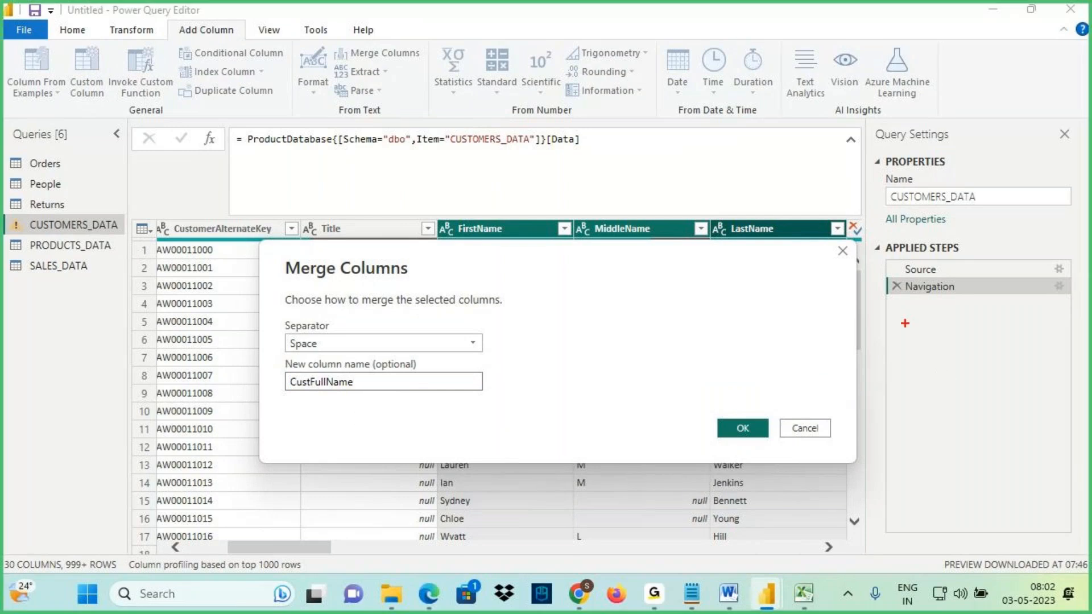
{"action": "left_click_drag", "start_coordinate": [912, 314], "coordinate": [841, 314]}
{"action": "mouse_move", "coordinate": [954, 306]}
{"action": "left_mouse_down"}
{"action": "mouse_move", "coordinate": [909, 319]}
{"action": "mouse_move", "coordinate": [954, 305]}
{"action": "left_mouse_up"}
{"action": "left_click_drag", "start_coordinate": [929, 271], "coordinate": [939, 303]}
{"action": "key", "text": "Escape"}
{"action": "left_click", "coordinate": [758, 431]}
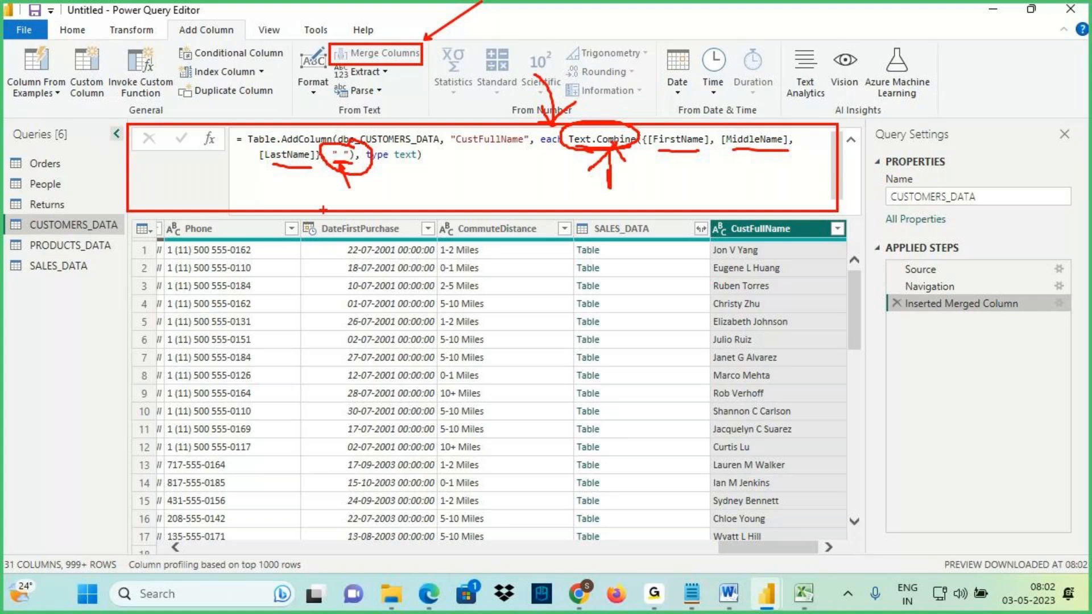
Clear the annotations, highlight the Table.AddColumn formula text, draw an arrow toward the CustFullName column, and clear it.
{"action": "key", "text": "Escape"}
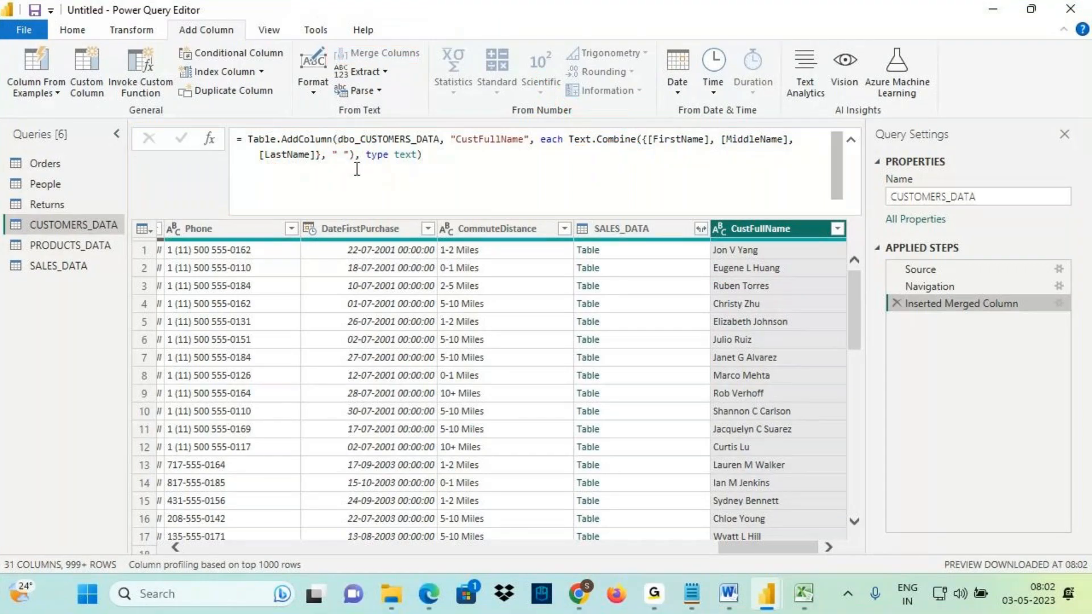
{"action": "left_click_drag", "start_coordinate": [424, 156], "coordinate": [249, 139]}
{"action": "key", "text": "ctrl+2"}
{"action": "mouse_move", "coordinate": [783, 189]}
{"action": "left_mouse_down"}
{"action": "mouse_move", "coordinate": [780, 251]}
{"action": "mouse_move", "coordinate": [809, 214]}
{"action": "mouse_move", "coordinate": [722, 292]}
{"action": "left_mouse_up"}
{"action": "key", "text": "Escape"}
{"action": "key", "text": "Escape"}
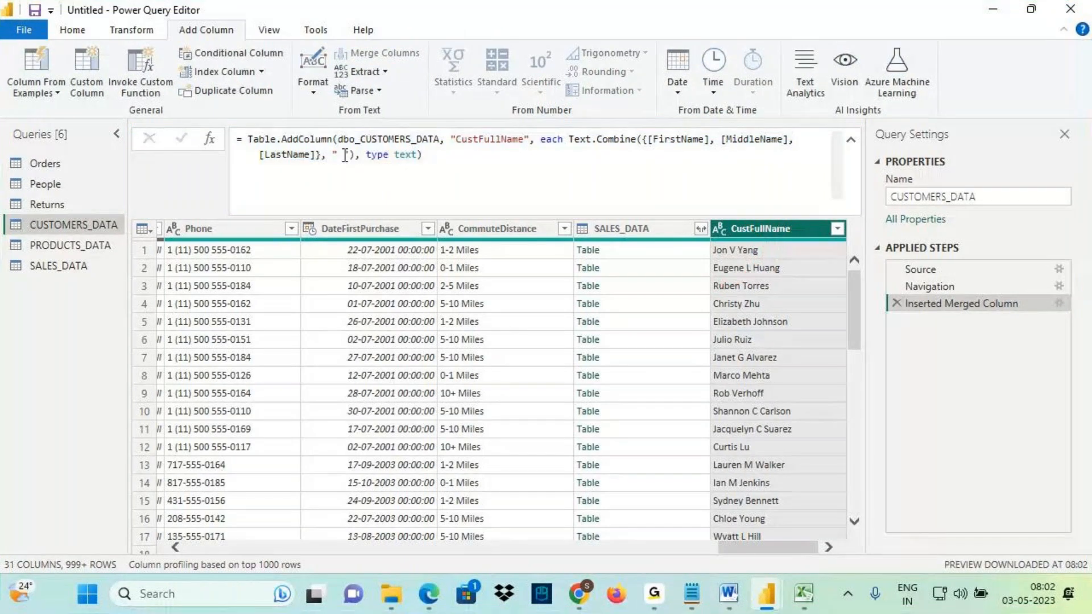
Change the Text.Combine separator in the formula to ", ", mark it and the CustFullName column, and apply the edited formula.
{"action": "left_click", "coordinate": [344, 155]}
{"action": "type", "text": ","}
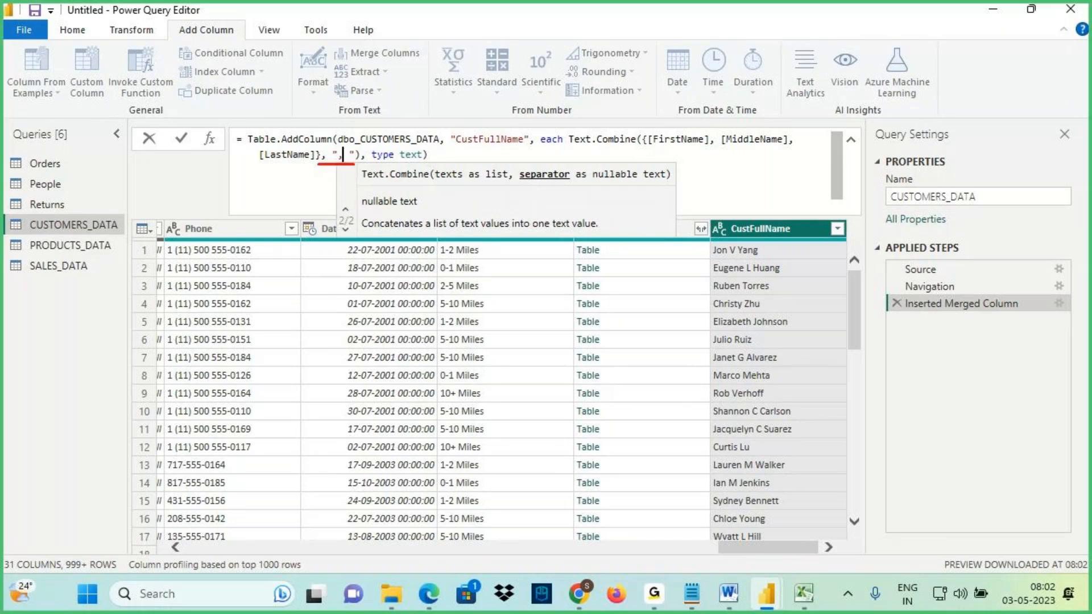
{"action": "left_click_drag", "start_coordinate": [354, 164], "coordinate": [365, 163]}
{"action": "left_click_drag", "start_coordinate": [750, 183], "coordinate": [772, 262]}
{"action": "left_click_drag", "start_coordinate": [786, 216], "coordinate": [756, 284]}
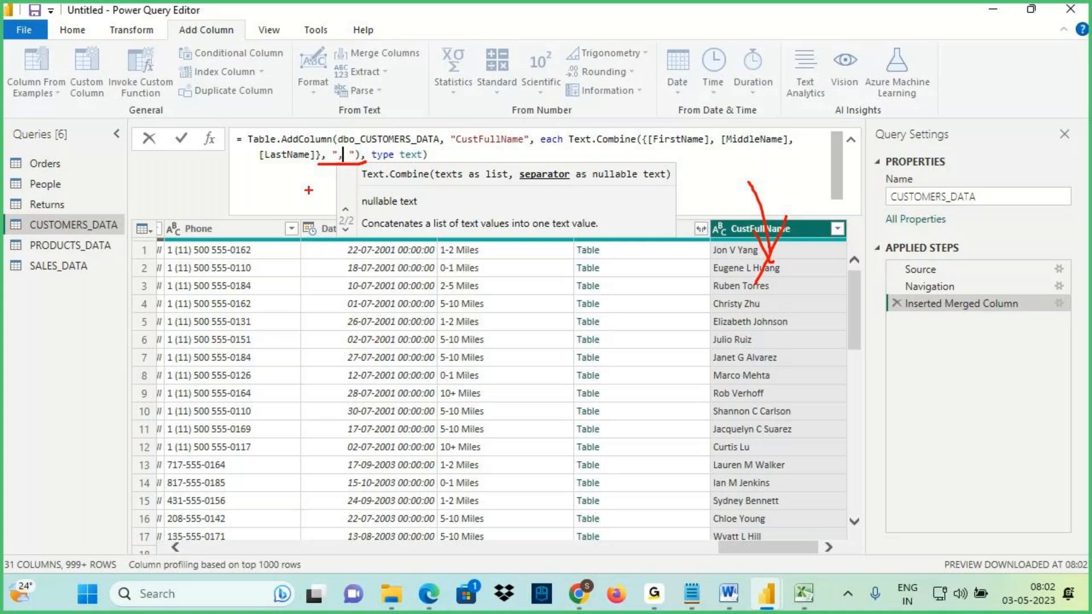
{"action": "key", "text": "Return"}
Mark the commas in the first CustFullName values and draw a large downward arrow over the column.
{"action": "key", "text": "ctrl+2"}
{"action": "mouse_move", "coordinate": [742, 254]}
{"action": "left_mouse_down"}
{"action": "mouse_move", "coordinate": [727, 272]}
{"action": "mouse_move", "coordinate": [742, 287]}
{"action": "left_mouse_up"}
{"action": "left_click_drag", "start_coordinate": [766, 229], "coordinate": [794, 334]}
{"action": "left_click_drag", "start_coordinate": [809, 281], "coordinate": [784, 331]}
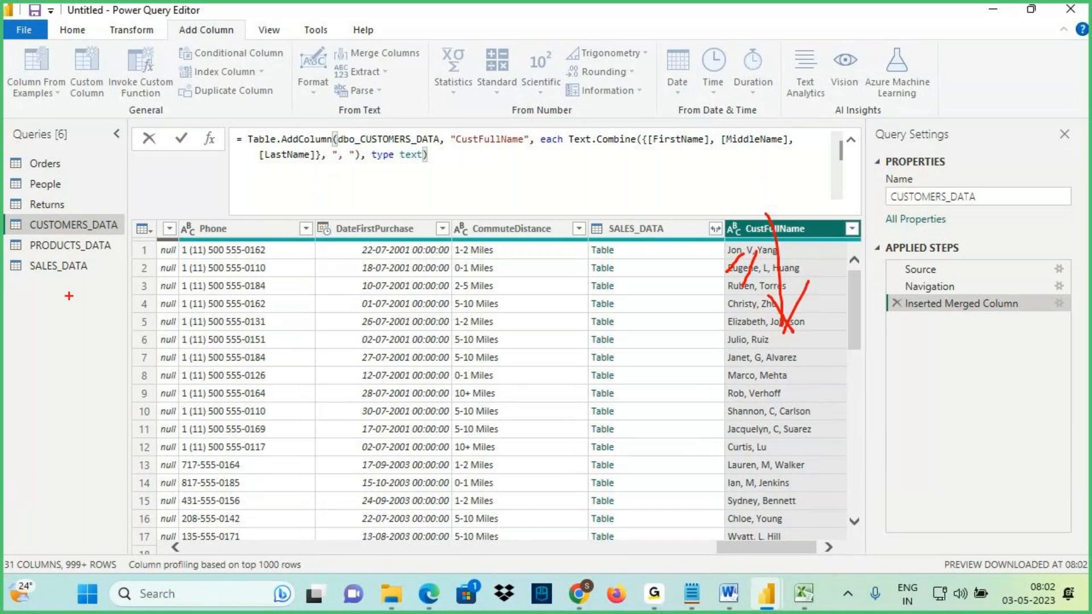
Box the formula, point an arrow down to the CustFullName values, and mark the commas in the first names.
{"action": "mouse_move", "coordinate": [212, 120]}
{"action": "left_mouse_down"}
{"action": "mouse_move", "coordinate": [804, 177]}
{"action": "mouse_move", "coordinate": [769, 385]}
{"action": "mouse_move", "coordinate": [842, 306]}
{"action": "left_mouse_up"}
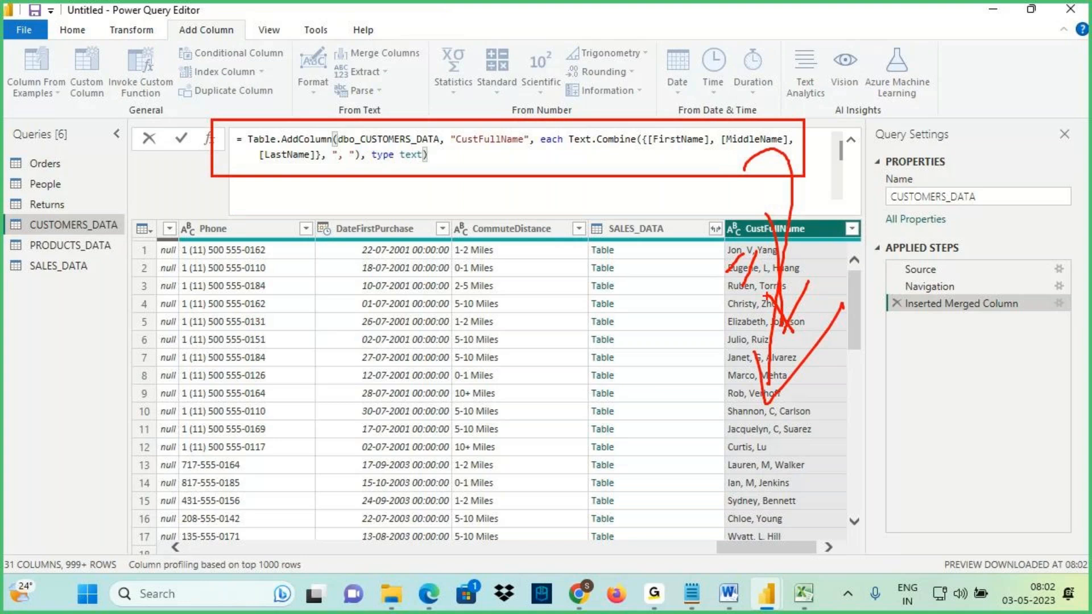
{"action": "key", "text": "Escape"}
{"action": "key", "text": "ctrl+2"}
{"action": "left_click_drag", "start_coordinate": [749, 251], "coordinate": [740, 278]}
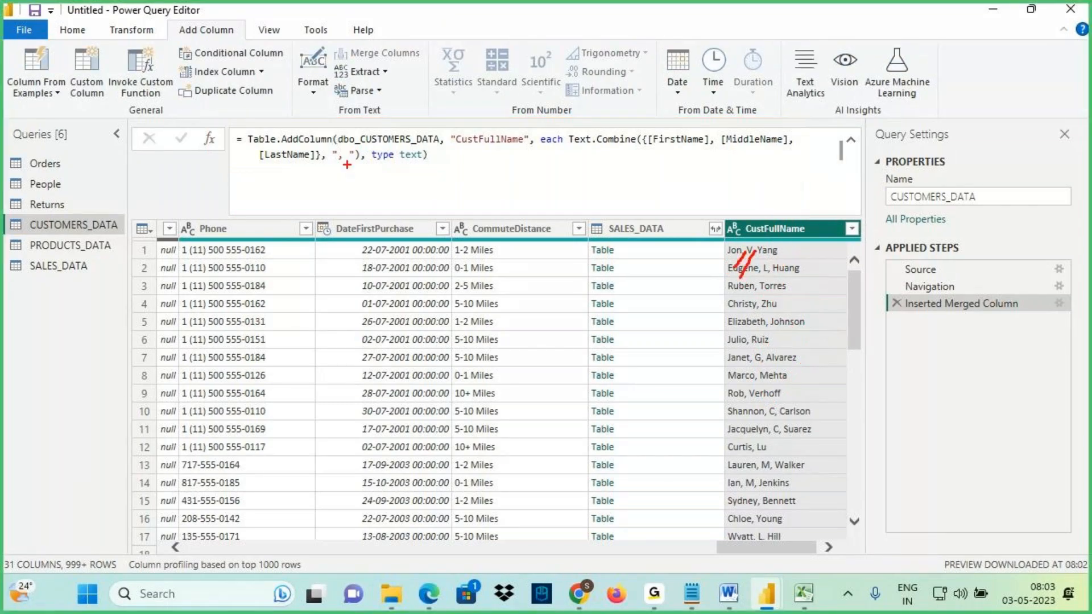
Set the Text.Combine separator in the CustFullName formula to a single space, " ", and apply it.
{"action": "key", "text": "Escape"}
{"action": "left_click", "coordinate": [341, 155]}
{"action": "key", "text": "BackSpace"}
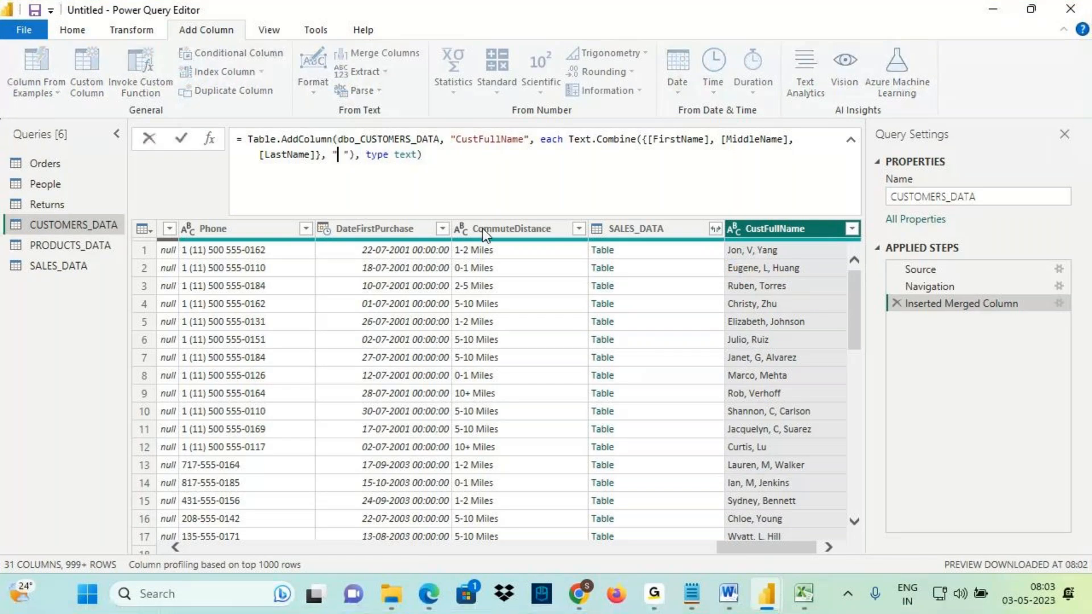
{"action": "key", "text": "Return"}
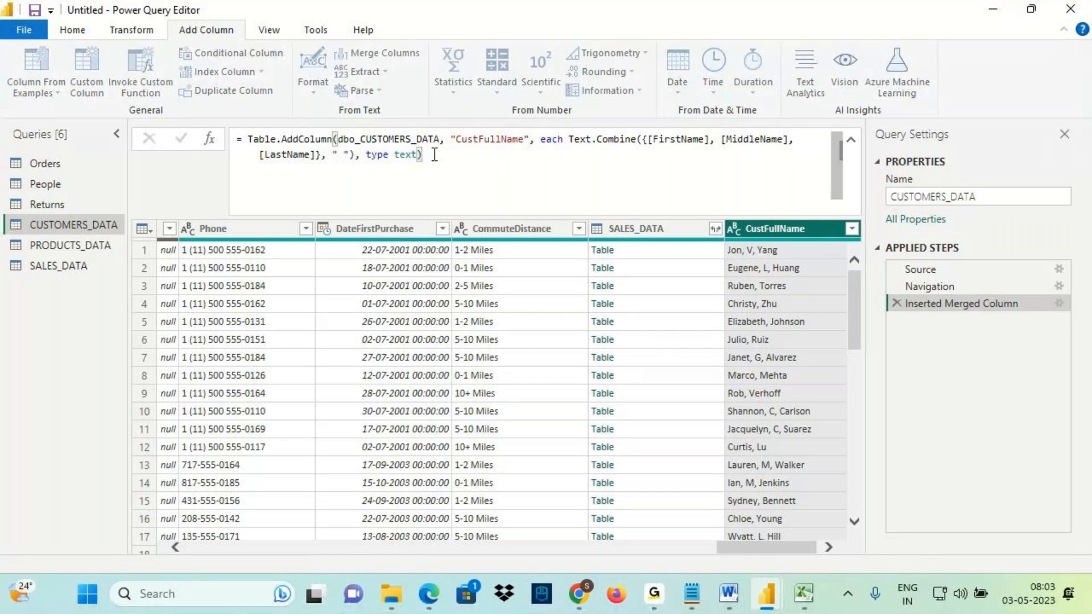
Box the CustFullName column and the edited formula, draw an arrow between them, and clear the annotations.
{"action": "key", "text": "ctrl+2"}
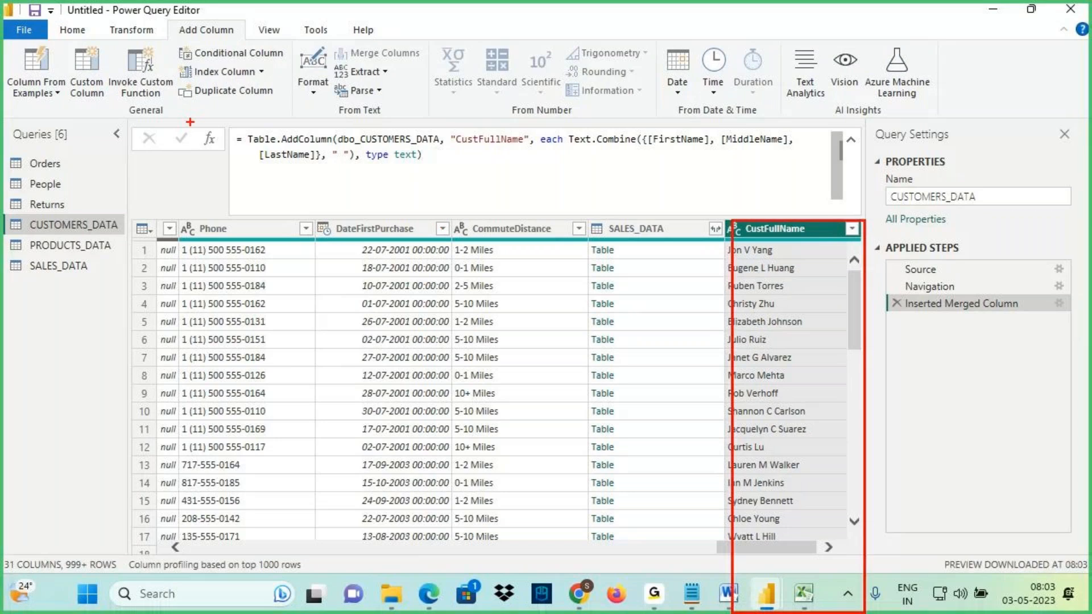
{"action": "mouse_move", "coordinate": [195, 126]}
{"action": "left_mouse_down"}
{"action": "mouse_move", "coordinate": [833, 190]}
{"action": "mouse_move", "coordinate": [777, 221]}
{"action": "mouse_move", "coordinate": [777, 272]}
{"action": "left_mouse_up"}
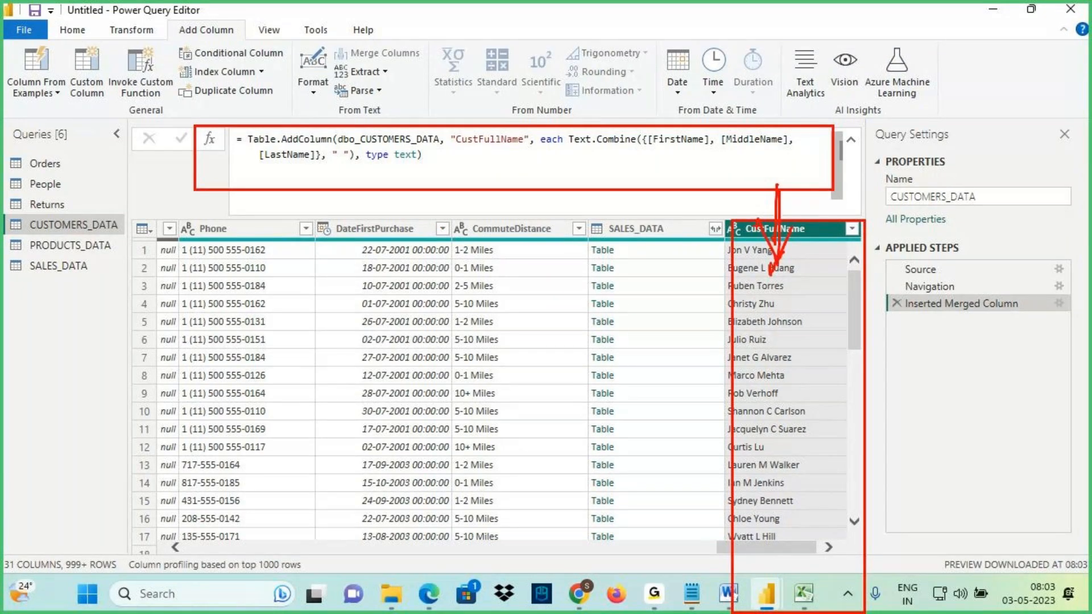
{"action": "key", "text": "Escape"}
Show the Home commands, box New Source and the group of transformation commands, and clear the boxes.
{"action": "mouse_move", "coordinate": [702, 589]}
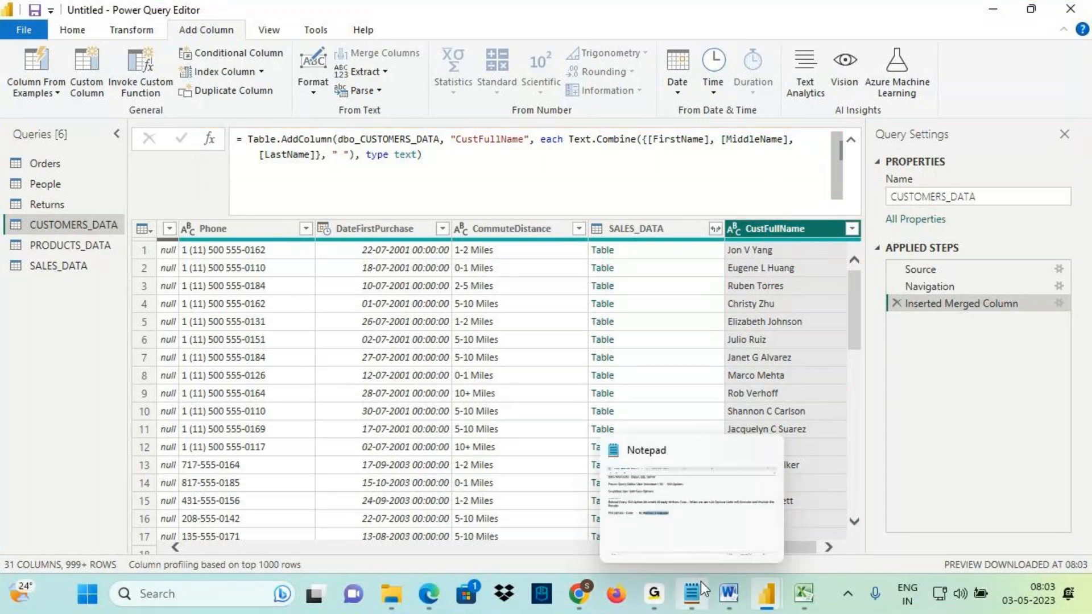
{"action": "left_click", "coordinate": [86, 28]}
{"action": "key", "text": "ctrl+2"}
{"action": "left_click_drag", "start_coordinate": [52, 47], "coordinate": [87, 102]}
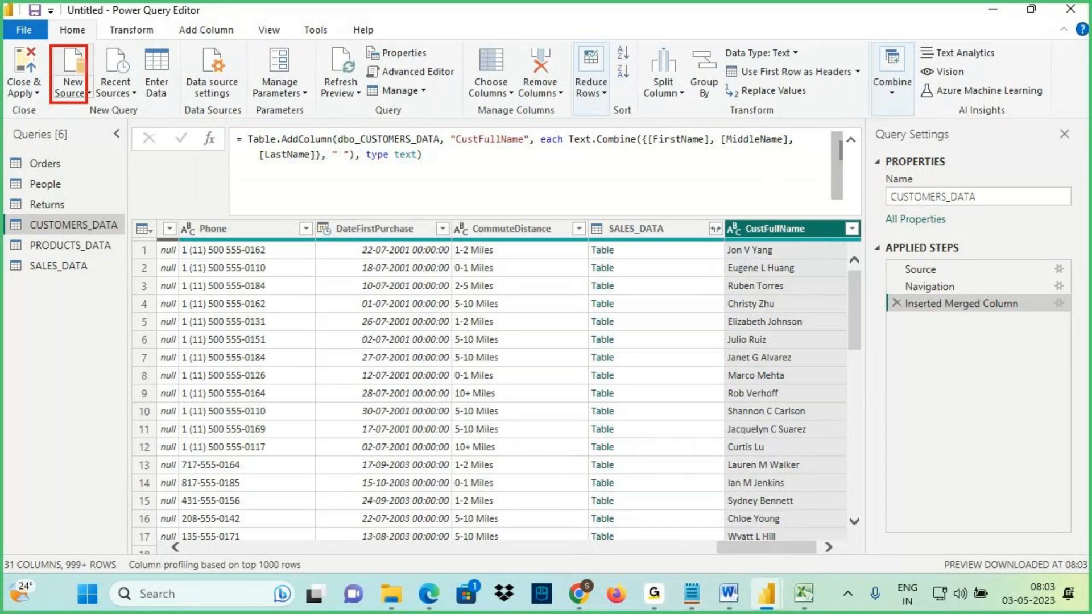
{"action": "mouse_move", "coordinate": [262, 29]}
{"action": "left_mouse_down"}
{"action": "mouse_move", "coordinate": [879, 137]}
{"action": "mouse_move", "coordinate": [985, 141]}
{"action": "left_mouse_up"}
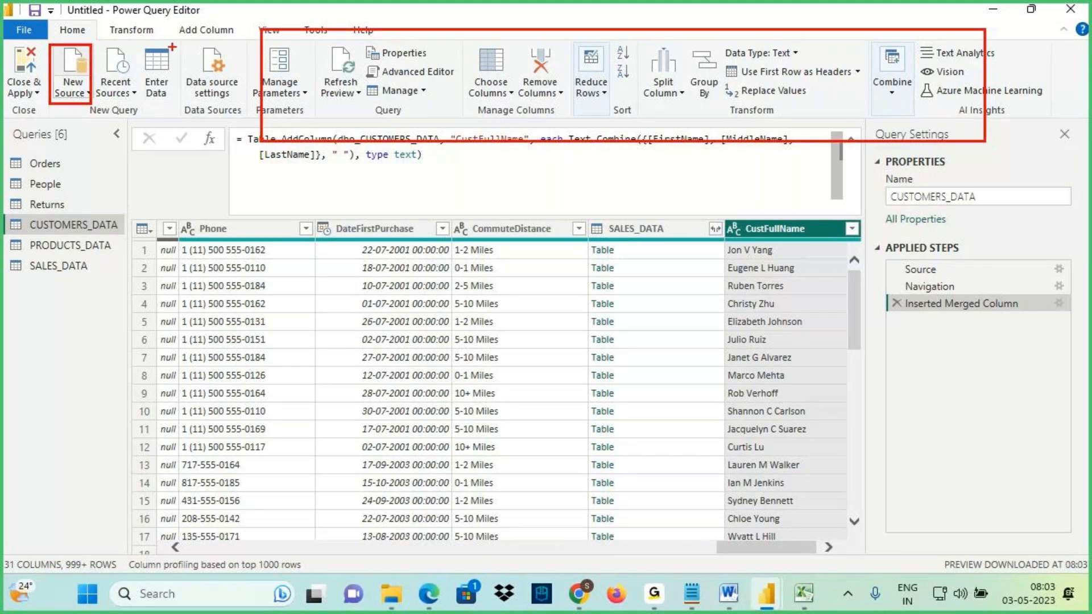
{"action": "key", "text": "Escape"}
Switch to the Notepad notes and highlight the Power Query lines on extracting, transforming and loading data into Power Pivot.
{"action": "key", "text": "alt+Tab"}
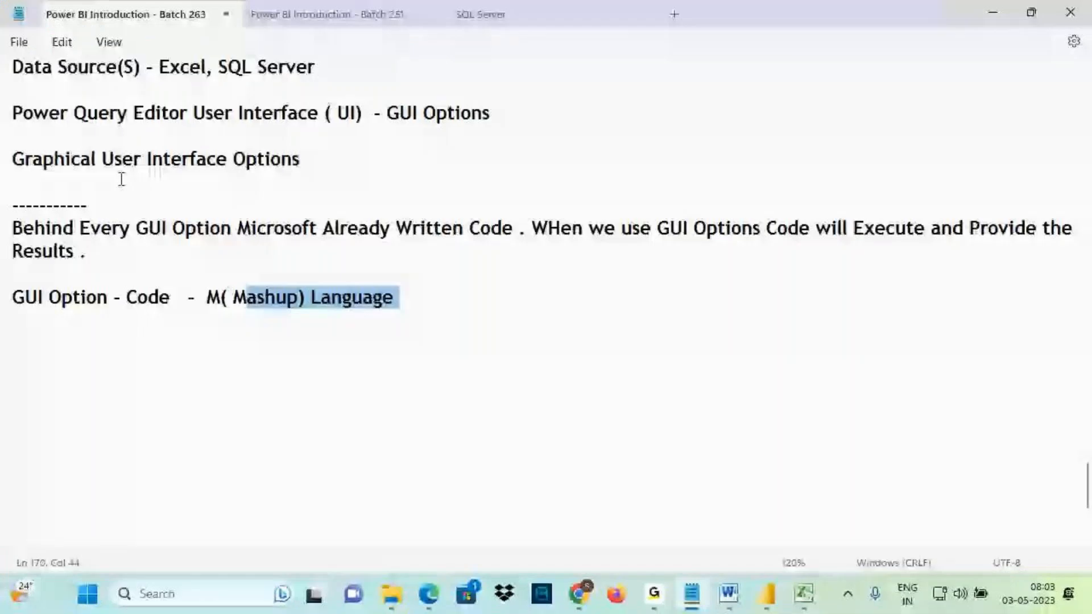
{"action": "scroll", "coordinate": [144, 197], "scroll_direction": "up", "scroll_amount": 1}
{"action": "scroll", "coordinate": [144, 197], "scroll_direction": "up", "scroll_amount": 2}
{"action": "left_click_drag", "start_coordinate": [67, 139], "coordinate": [710, 138]}
{"action": "left_click_drag", "start_coordinate": [142, 159], "coordinate": [458, 159]}
{"action": "left_click_drag", "start_coordinate": [104, 182], "coordinate": [373, 183]}
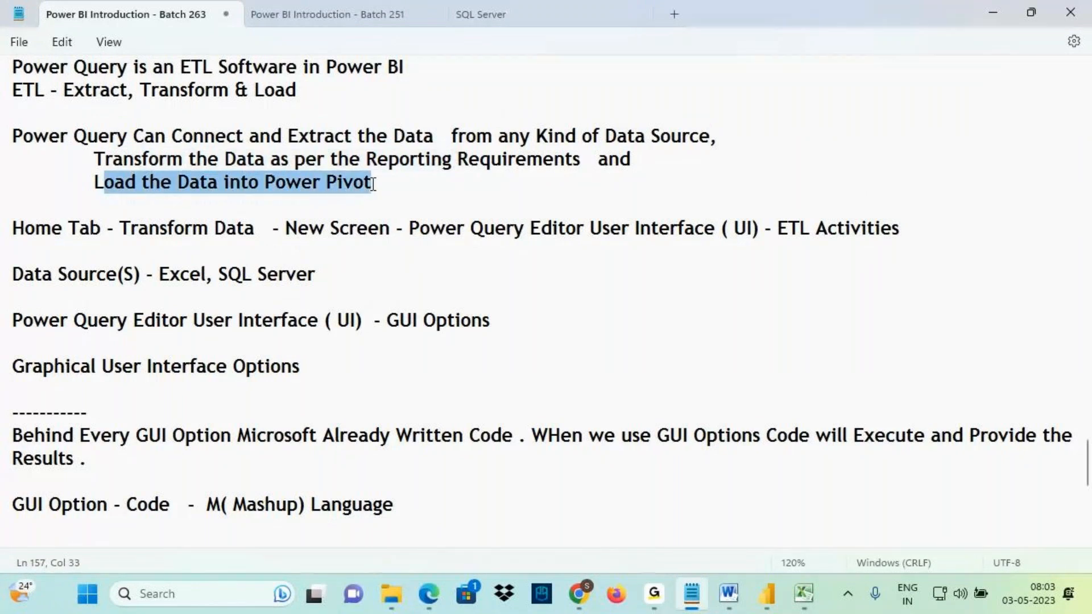
Return to the Power Query Editor, box Close & Apply, point an arrow at the query count, and clear the marks.
{"action": "mouse_move", "coordinate": [767, 594]}
{"action": "left_click", "coordinate": [818, 542]}
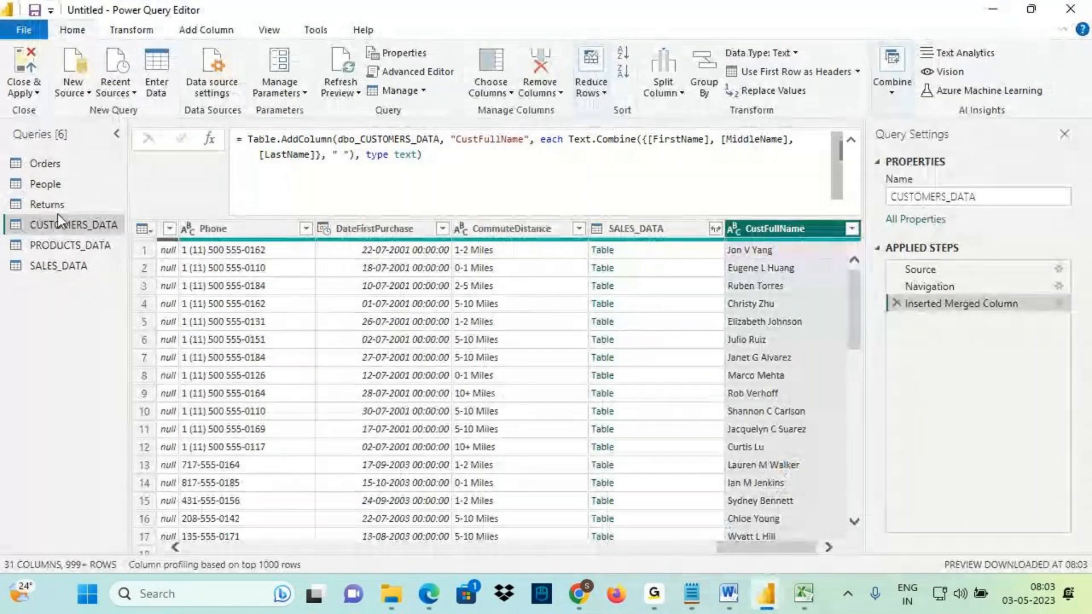
{"action": "key", "text": "ctrl+2"}
{"action": "mouse_move", "coordinate": [7, 43]}
{"action": "left_mouse_down"}
{"action": "mouse_move", "coordinate": [47, 103]}
{"action": "mouse_move", "coordinate": [18, 103]}
{"action": "left_mouse_up"}
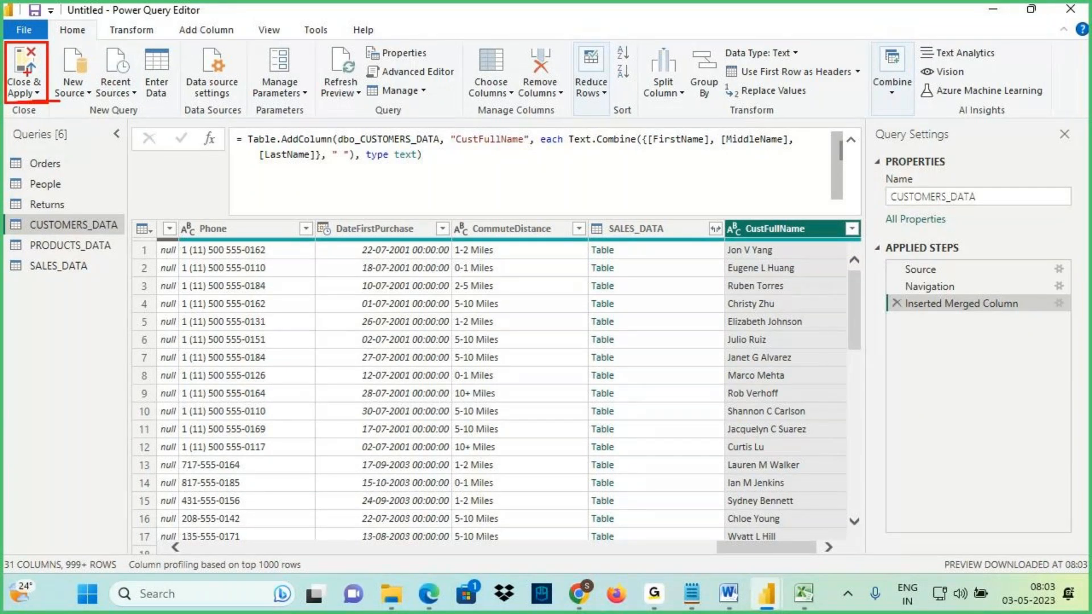
{"action": "mouse_move", "coordinate": [55, 146]}
{"action": "left_mouse_down"}
{"action": "mouse_move", "coordinate": [73, 141]}
{"action": "mouse_move", "coordinate": [51, 144]}
{"action": "mouse_move", "coordinate": [65, 128]}
{"action": "mouse_move", "coordinate": [75, 200]}
{"action": "left_mouse_up"}
{"action": "mouse_move", "coordinate": [65, 149]}
{"action": "left_mouse_down"}
{"action": "mouse_move", "coordinate": [47, 172]}
{"action": "mouse_move", "coordinate": [92, 180]}
{"action": "left_mouse_up"}
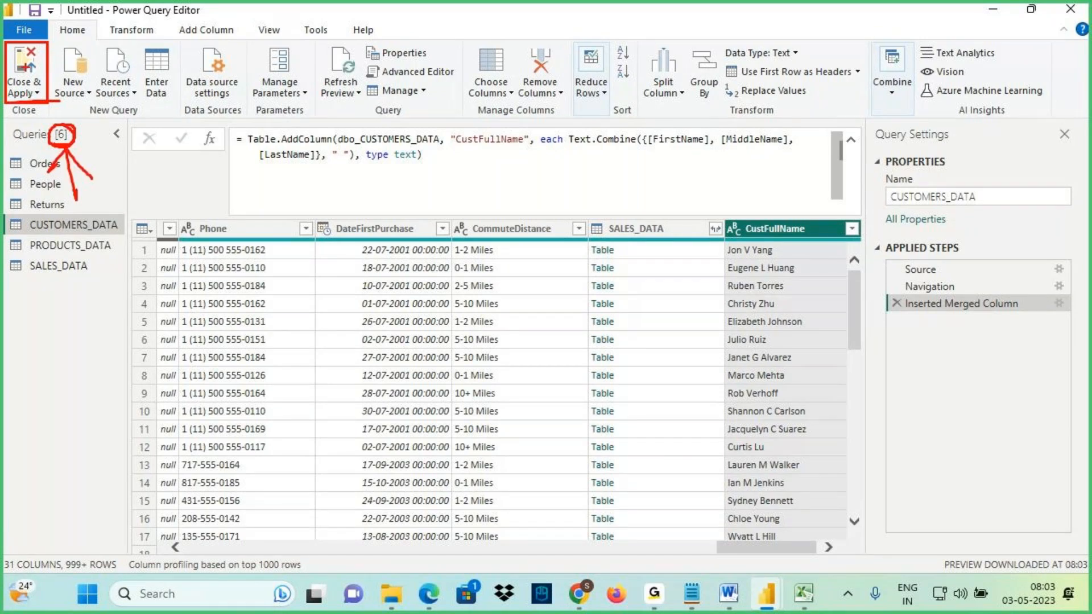
{"action": "key", "text": "Escape"}
Close the Power Query Editor and apply the queries, and mark the title and Model view icon in Power BI Desktop.
{"action": "left_click", "coordinate": [27, 64]}
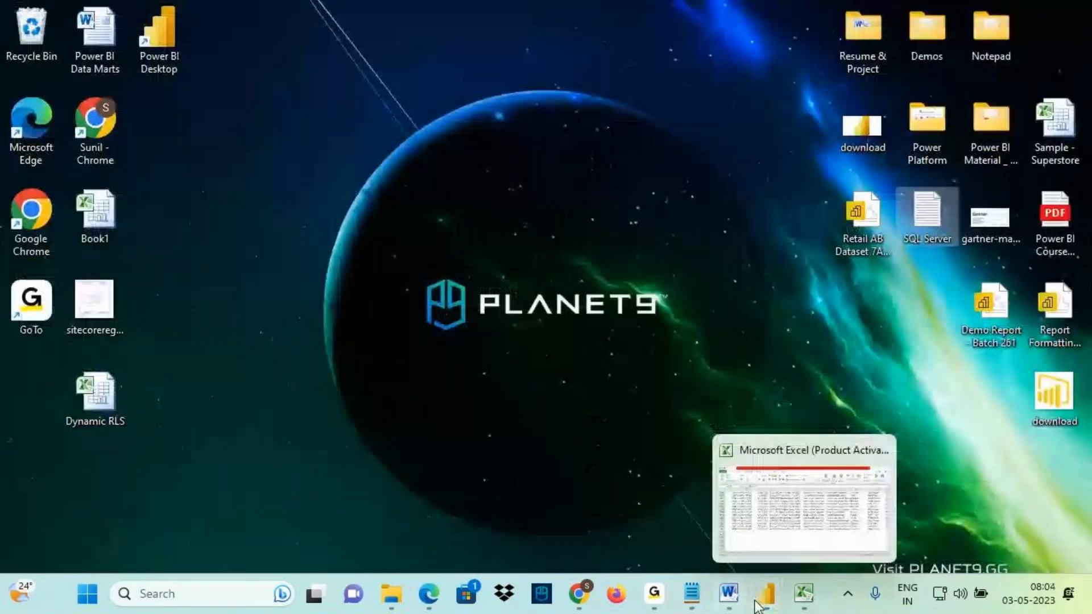
{"action": "left_click", "coordinate": [762, 598]}
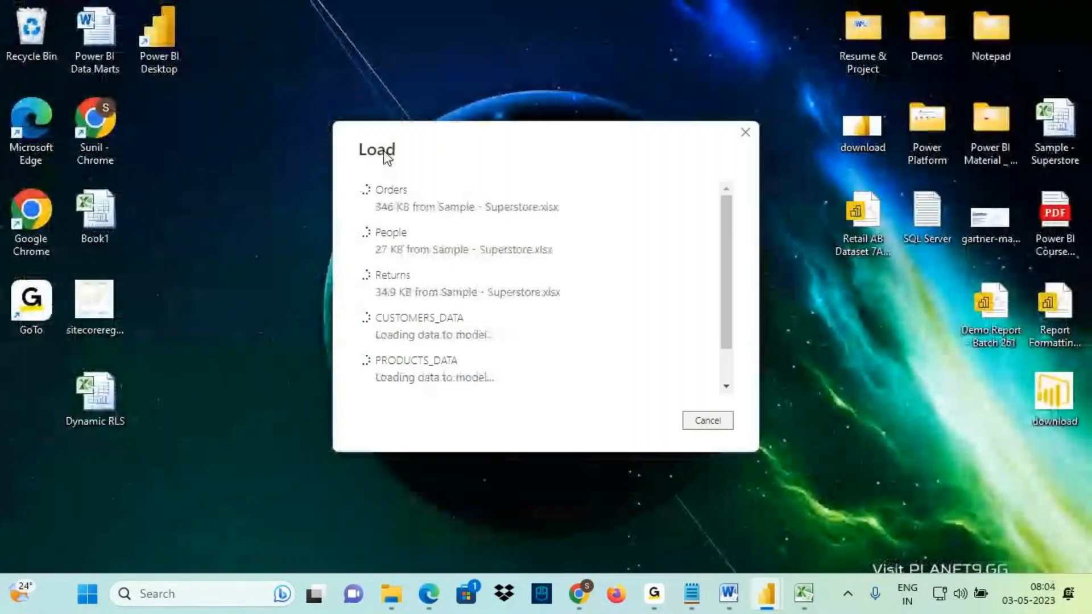
{"action": "left_click", "coordinate": [774, 604]}
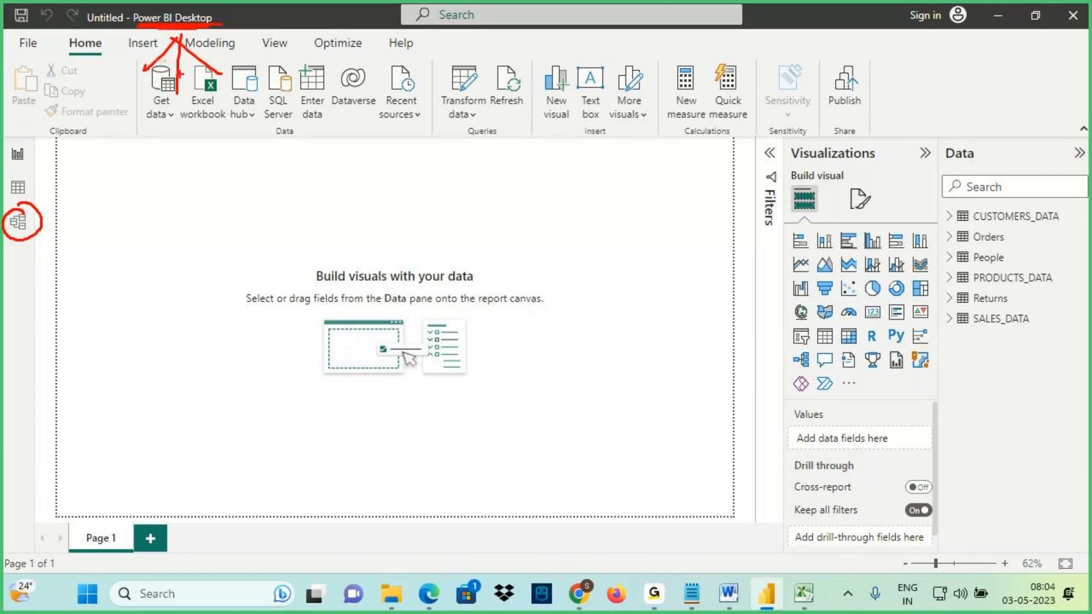
{"action": "mouse_move", "coordinate": [46, 201]}
{"action": "left_mouse_down"}
{"action": "mouse_move", "coordinate": [23, 202]}
{"action": "mouse_move", "coordinate": [23, 217]}
{"action": "left_mouse_up"}
{"action": "key", "text": "Escape"}
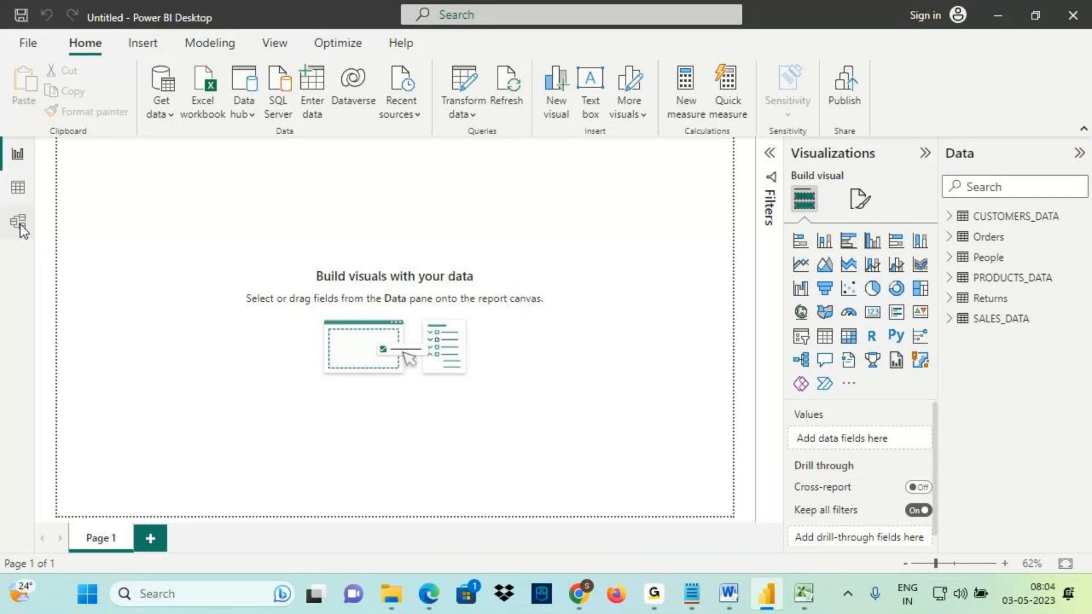
Fit all tables on the page in the model view and move SALES_DATA between CUSTOMERS_DATA and PRODUCTS_DATA.
{"action": "left_click", "coordinate": [21, 230]}
{"action": "left_click", "coordinate": [1079, 152]}
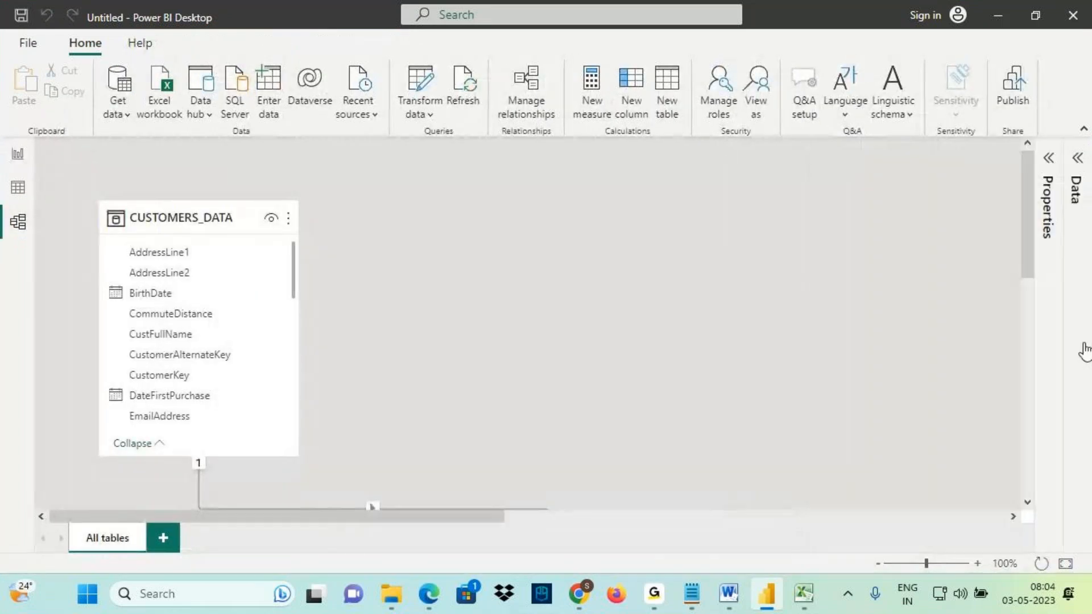
{"action": "left_click", "coordinate": [1065, 564]}
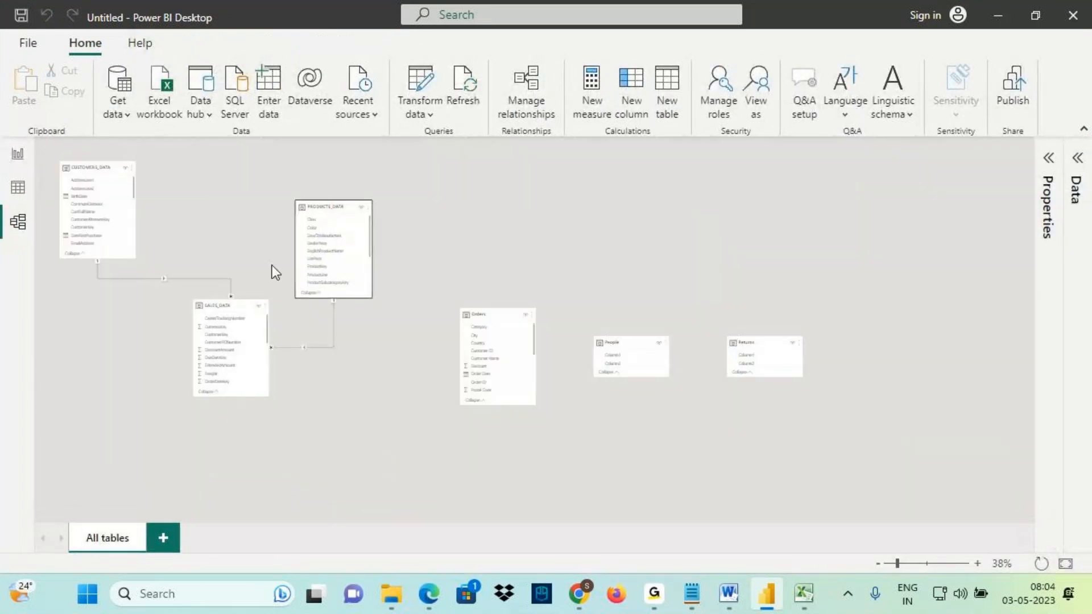
{"action": "left_click_drag", "start_coordinate": [213, 307], "coordinate": [202, 169]}
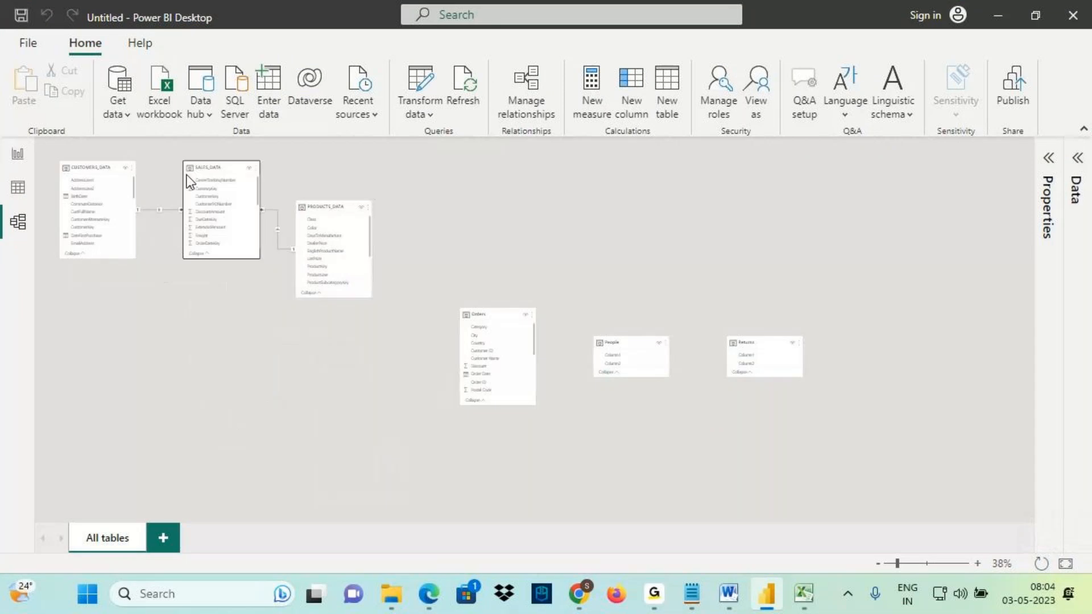
Show PRODUCTS_DATA's EnglishProductName column in the data view, draw an arrow to it from the Model view icon, and clear the marks.
{"action": "left_click", "coordinate": [16, 191]}
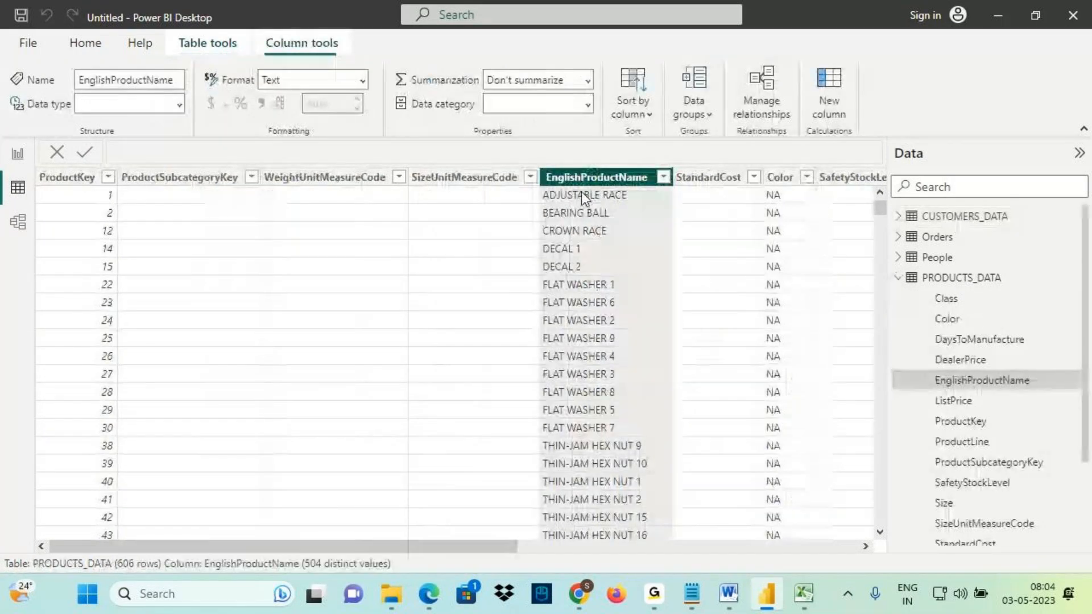
{"action": "key", "text": "ctrl+2"}
{"action": "left_click_drag", "start_coordinate": [591, 188], "coordinate": [578, 244]}
{"action": "mouse_move", "coordinate": [563, 220]}
{"action": "left_mouse_down"}
{"action": "mouse_move", "coordinate": [595, 249]}
{"action": "mouse_move", "coordinate": [561, 271]}
{"action": "left_mouse_up"}
{"action": "mouse_move", "coordinate": [41, 223]}
{"action": "left_mouse_down"}
{"action": "mouse_move", "coordinate": [17, 236]}
{"action": "mouse_move", "coordinate": [467, 64]}
{"action": "mouse_move", "coordinate": [580, 216]}
{"action": "mouse_move", "coordinate": [579, 251]}
{"action": "left_mouse_up"}
{"action": "left_click_drag", "start_coordinate": [603, 222], "coordinate": [579, 253]}
{"action": "left_click_drag", "start_coordinate": [551, 188], "coordinate": [658, 187]}
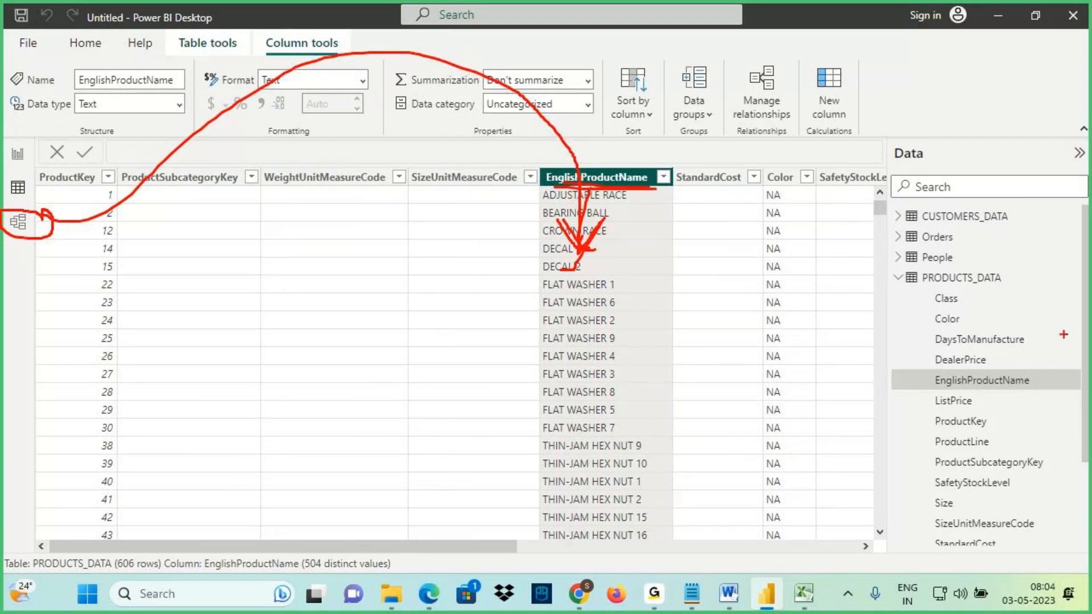
{"action": "key", "text": "Escape"}
Show the loaded CUSTOMERS_DATA table, circle its CustFullName column header, and return to the model view.
{"action": "left_click", "coordinate": [963, 218]}
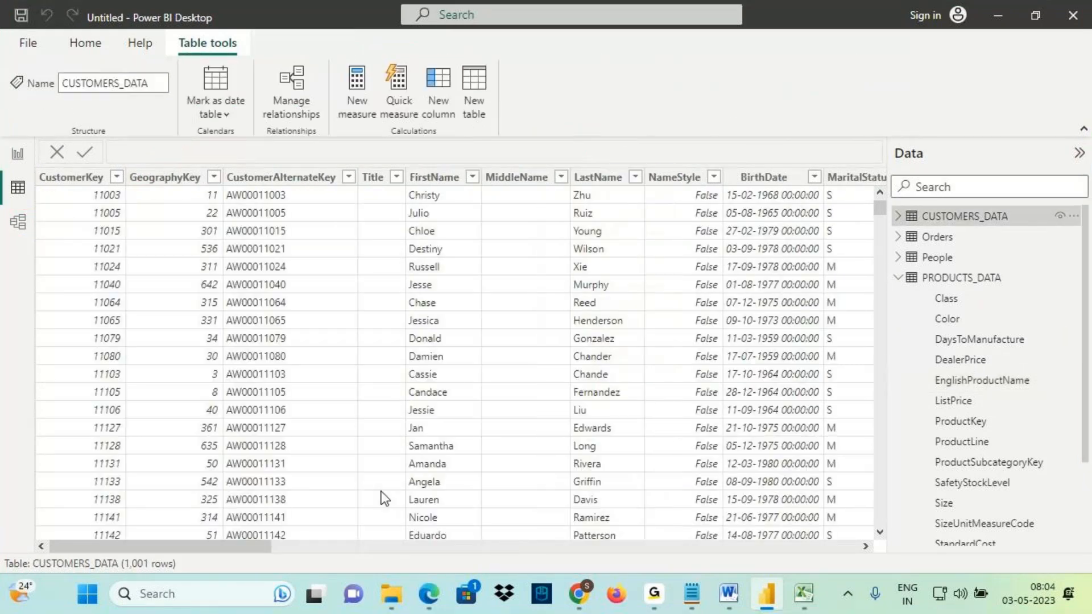
{"action": "left_click_drag", "start_coordinate": [234, 547], "coordinate": [830, 264]}
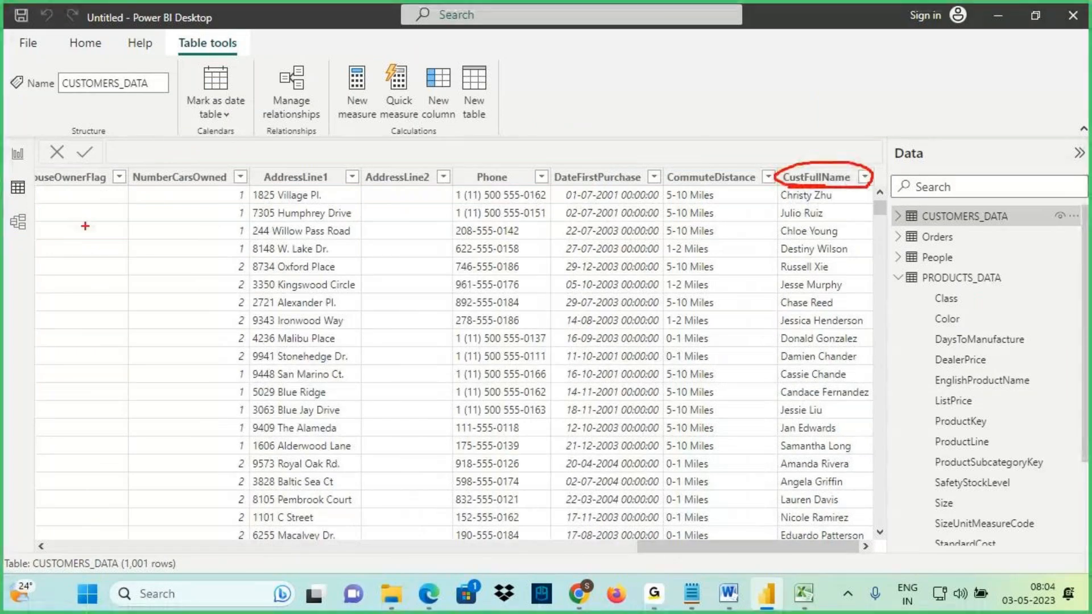
{"action": "left_click", "coordinate": [17, 222]}
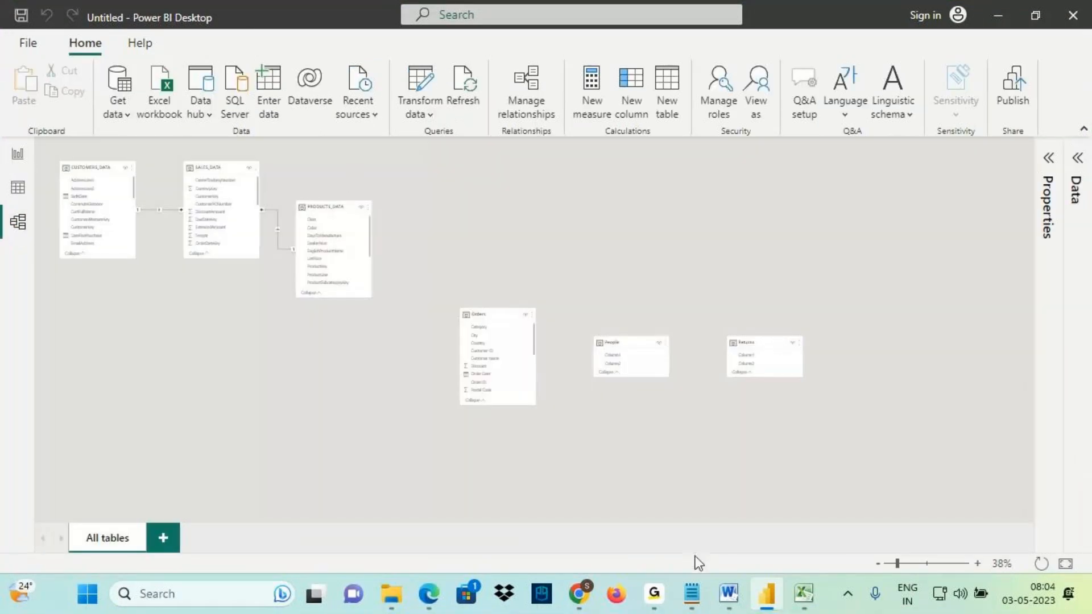
Switch to the Power BI Architecture diagram in Word, circle Power Query and Power BI Desktop, and mark the source arrows with an E.
{"action": "left_click", "coordinate": [729, 594]}
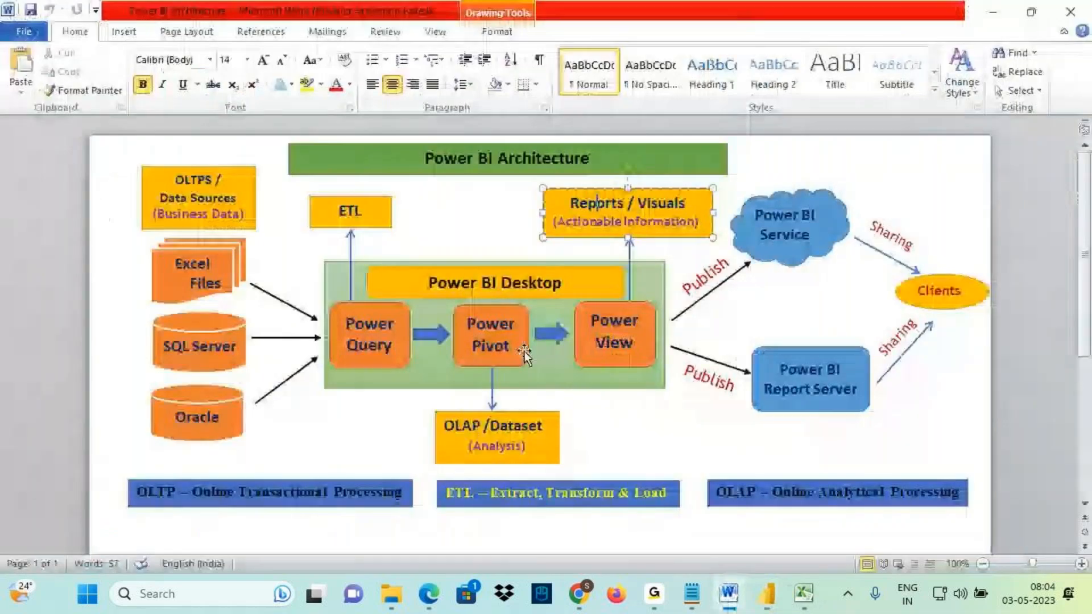
{"action": "left_click_drag", "start_coordinate": [525, 352], "coordinate": [482, 330]}
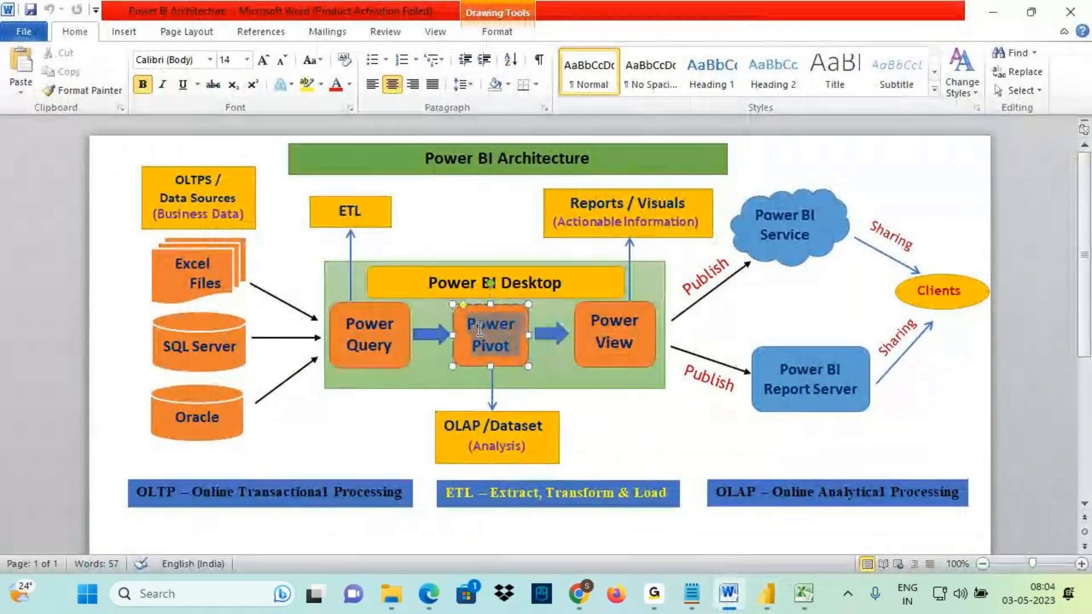
{"action": "left_click", "coordinate": [380, 335]}
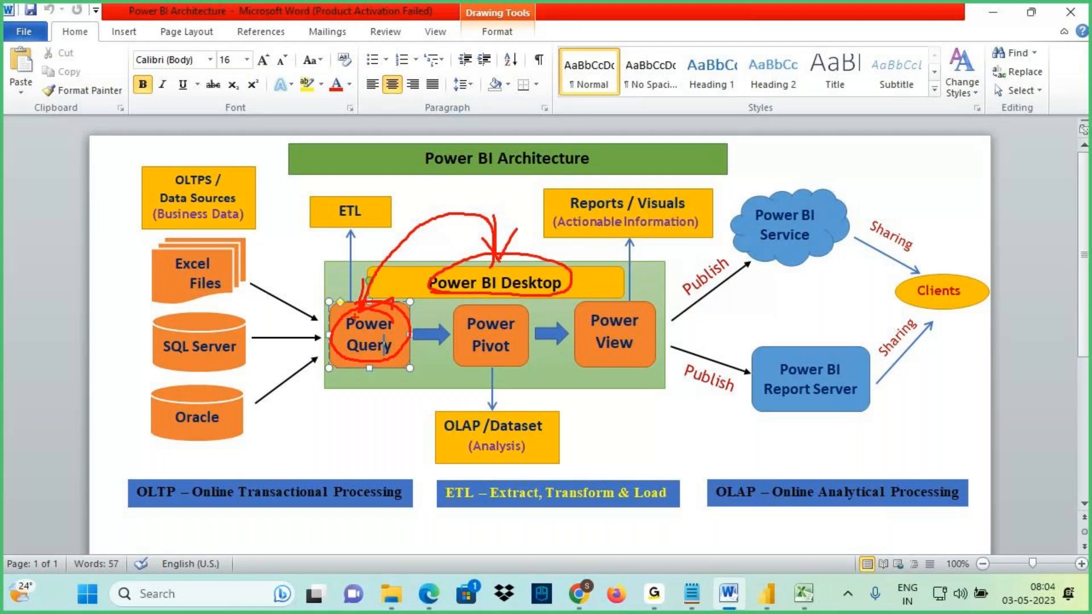
{"action": "left_click_drag", "start_coordinate": [235, 336], "coordinate": [329, 341]}
{"action": "mouse_move", "coordinate": [246, 273]}
{"action": "left_mouse_down"}
{"action": "mouse_move", "coordinate": [325, 316]}
{"action": "mouse_move", "coordinate": [294, 321]}
{"action": "left_mouse_up"}
{"action": "mouse_move", "coordinate": [277, 248]}
{"action": "left_mouse_down"}
{"action": "mouse_move", "coordinate": [265, 282]}
{"action": "mouse_move", "coordinate": [309, 278]}
{"action": "left_mouse_up"}
{"action": "mouse_move", "coordinate": [266, 264]}
{"action": "left_mouse_down"}
{"action": "mouse_move", "coordinate": [297, 262]}
{"action": "mouse_move", "coordinate": [321, 237]}
{"action": "left_mouse_up"}
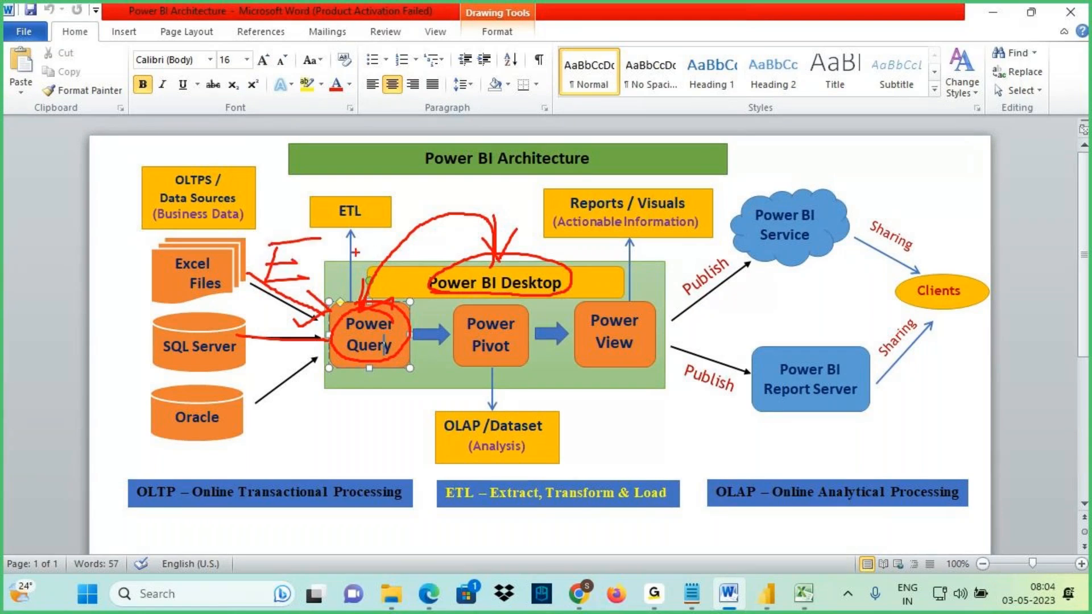
Draw an arrow from Power Query to Power Pivot with marks above it, and clear the diagram annotations.
{"action": "mouse_move", "coordinate": [361, 380]}
{"action": "left_mouse_down"}
{"action": "mouse_move", "coordinate": [360, 415]}
{"action": "mouse_move", "coordinate": [413, 336]}
{"action": "mouse_move", "coordinate": [468, 334]}
{"action": "left_mouse_up"}
{"action": "left_click_drag", "start_coordinate": [442, 320], "coordinate": [435, 344]}
{"action": "mouse_move", "coordinate": [422, 296]}
{"action": "left_mouse_down"}
{"action": "mouse_move", "coordinate": [420, 319]}
{"action": "mouse_move", "coordinate": [440, 321]}
{"action": "mouse_move", "coordinate": [475, 354]}
{"action": "mouse_move", "coordinate": [500, 305]}
{"action": "mouse_move", "coordinate": [492, 293]}
{"action": "mouse_move", "coordinate": [494, 306]}
{"action": "left_mouse_up"}
{"action": "left_click_drag", "start_coordinate": [481, 289], "coordinate": [513, 288]}
{"action": "key", "text": "Escape"}
Switch to Notepad and add a dashed separator, "Class 3" and the heading "Overview of Power Pivot Software" at the end of the notes.
{"action": "left_click", "coordinate": [692, 600]}
{"action": "scroll", "coordinate": [307, 346], "scroll_direction": "down", "scroll_amount": 7}
{"action": "left_click", "coordinate": [26, 105]}
{"action": "type", "text": "------------"}
{"action": "key", "text": "Return"}
{"action": "type", "text": "Class 3"}
{"action": "key", "text": "Return"}
{"action": "key", "text": "Return"}
{"action": "type", "text": "Over"}
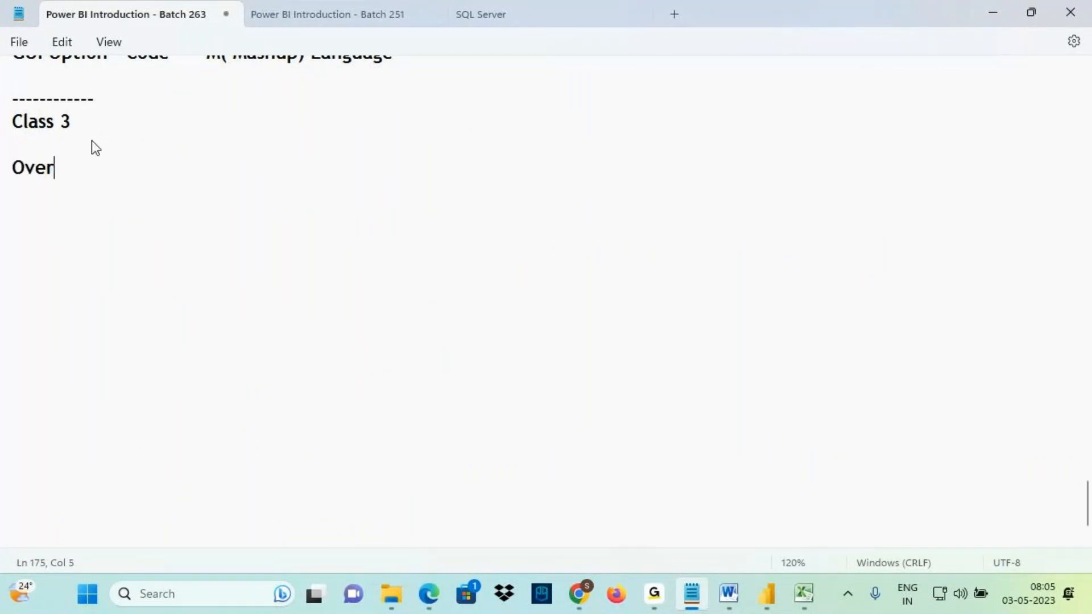
{"action": "type", "text": "view of P"}
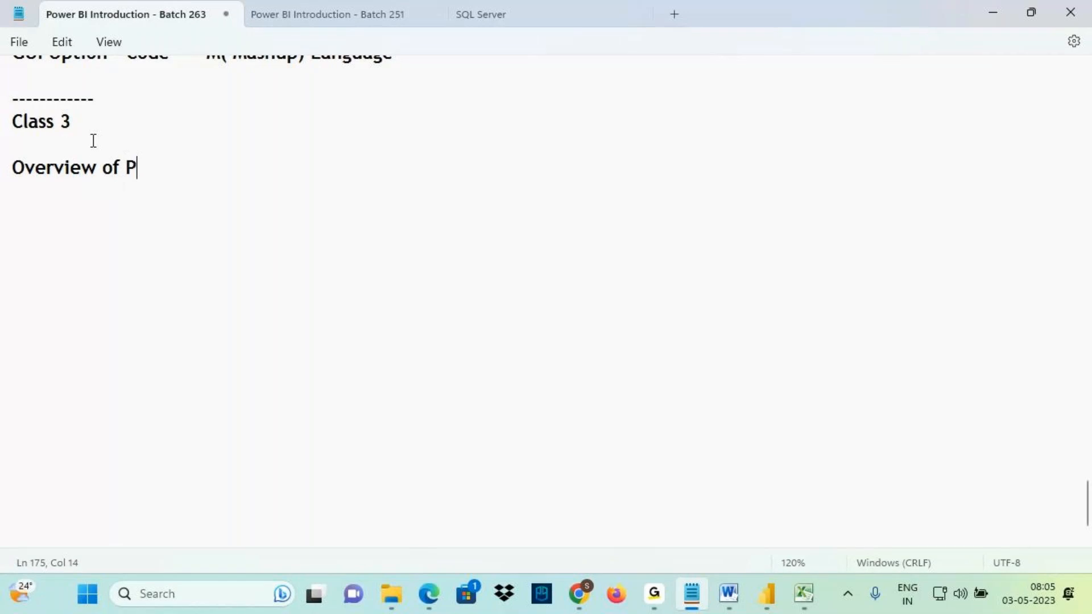
{"action": "type", "text": "ower Pivot"}
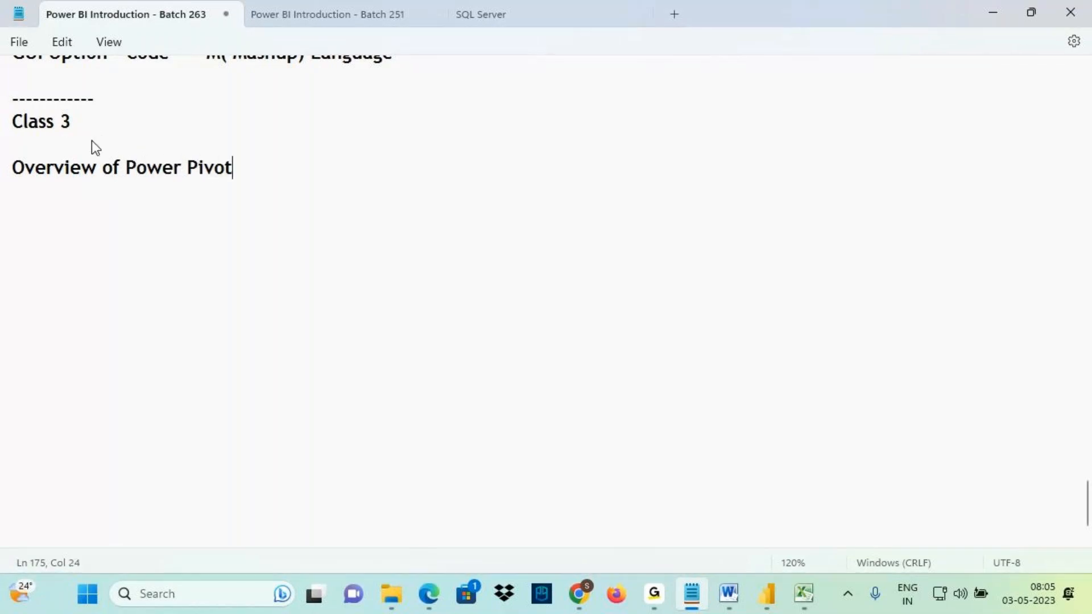
{"action": "type", "text": " Software"}
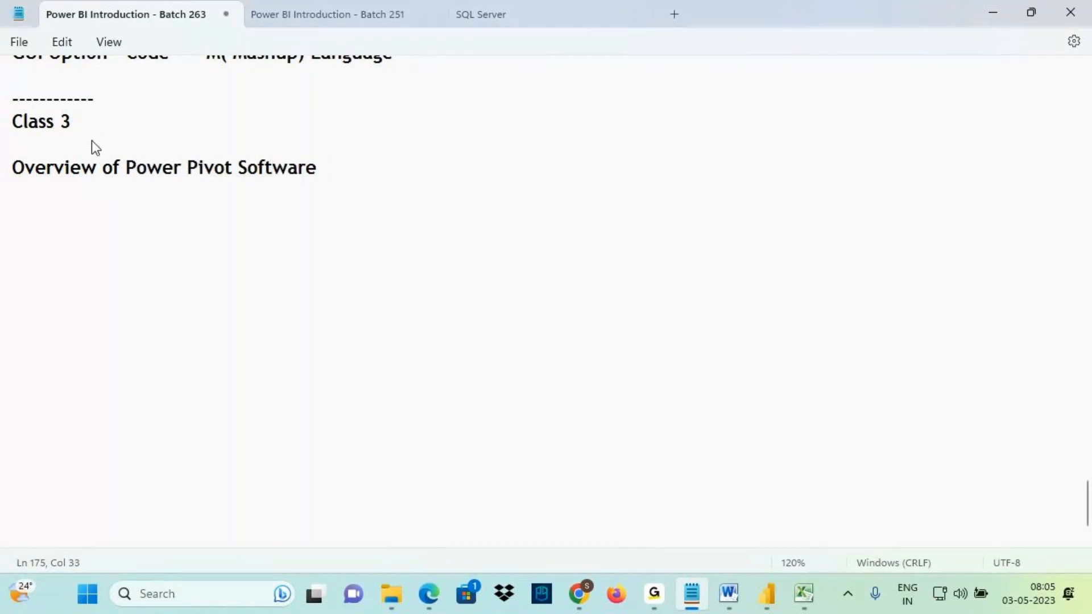
Go back to the course duration list in the notes, highlight Power Query's 15 Hours and ETL Activities entries, and return to the end.
{"action": "scroll", "coordinate": [166, 179], "scroll_direction": "up", "scroll_amount": 1}
{"action": "scroll", "coordinate": [169, 195], "scroll_direction": "up", "scroll_amount": 20}
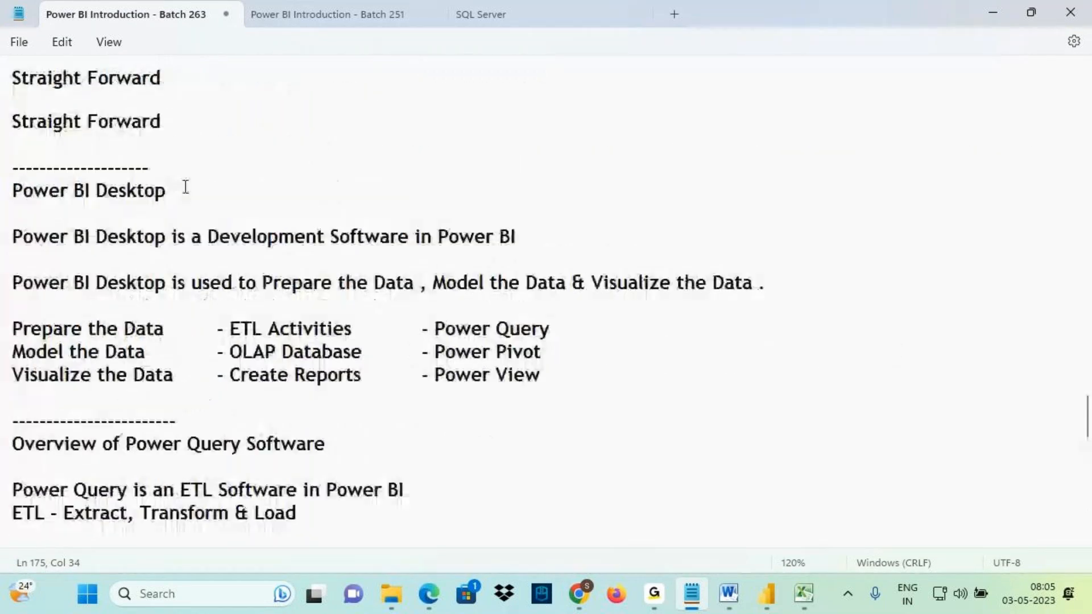
{"action": "scroll", "coordinate": [180, 198], "scroll_direction": "up", "scroll_amount": 7}
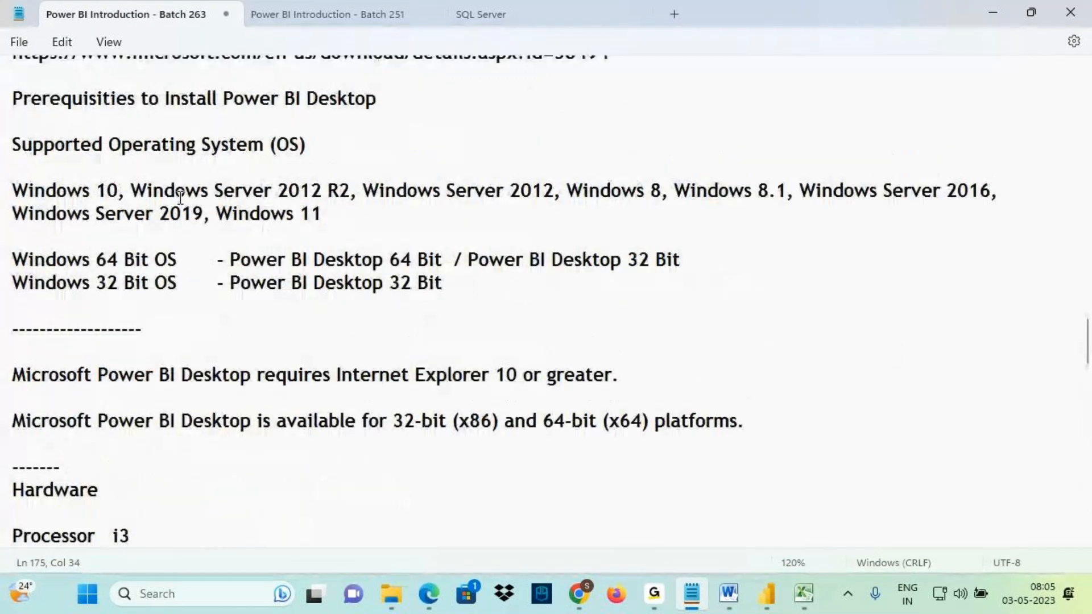
{"action": "scroll", "coordinate": [179, 199], "scroll_direction": "up", "scroll_amount": 6}
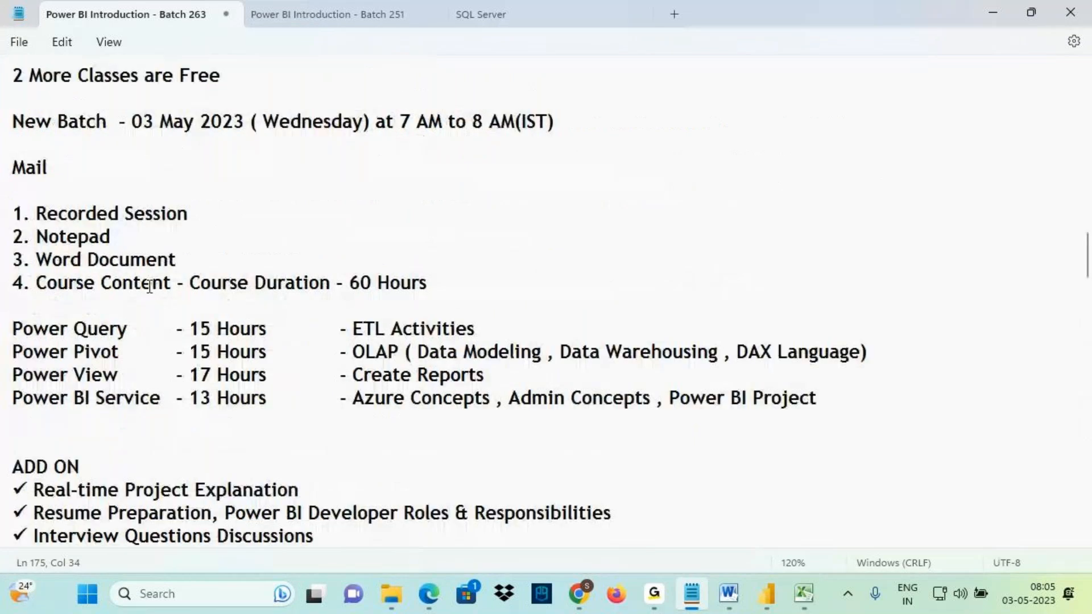
{"action": "left_click_drag", "start_coordinate": [189, 329], "coordinate": [268, 332]}
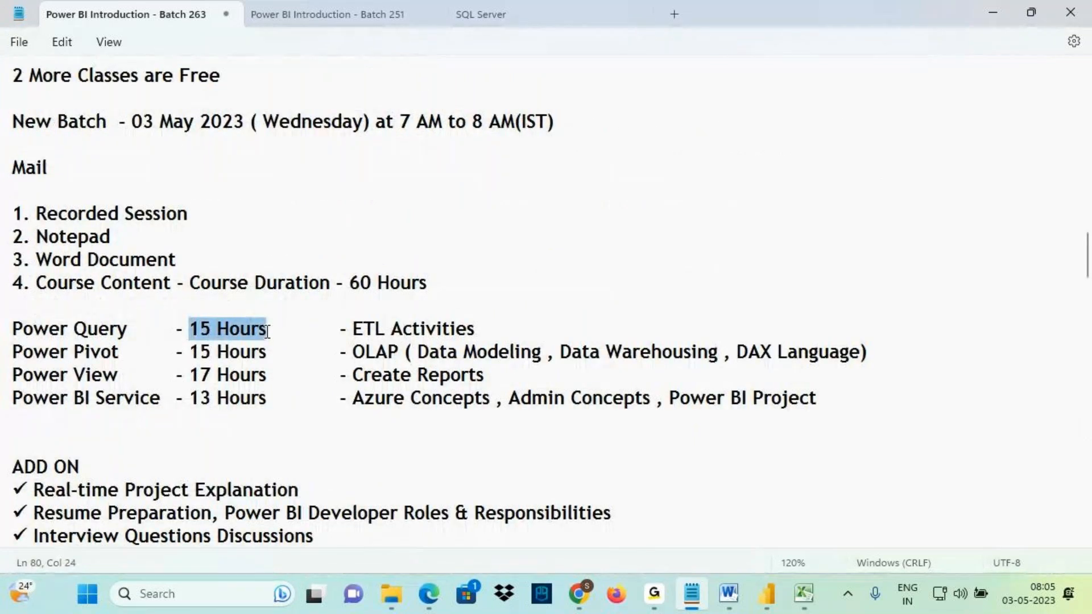
{"action": "left_click_drag", "start_coordinate": [353, 330], "coordinate": [481, 331]}
{"action": "left_click", "coordinate": [45, 329]}
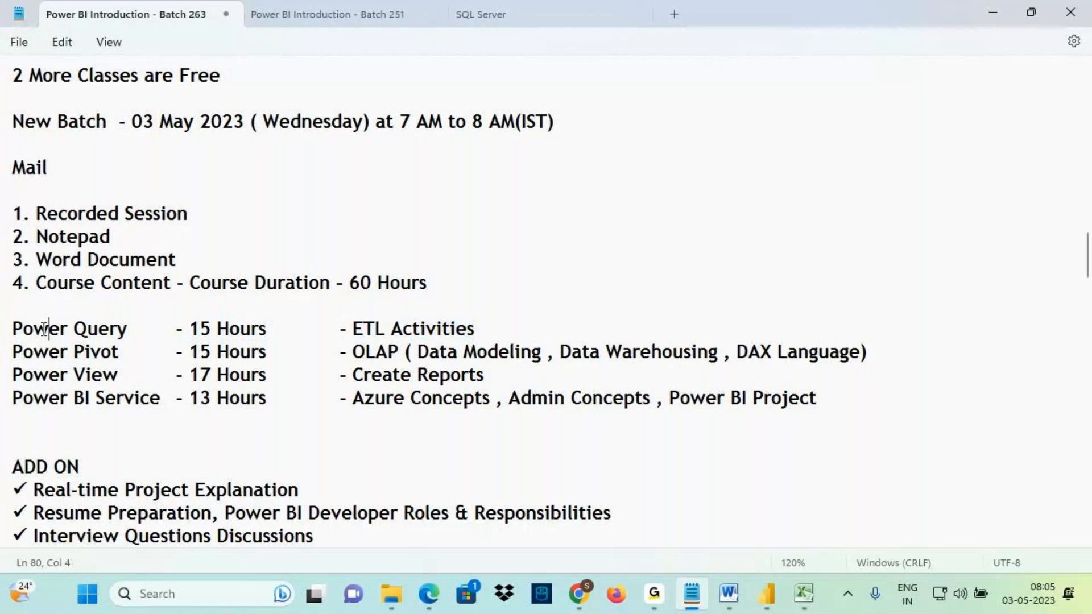
{"action": "left_click_drag", "start_coordinate": [45, 330], "coordinate": [102, 324]}
{"action": "scroll", "coordinate": [577, 406], "scroll_direction": "down", "scroll_amount": 15}
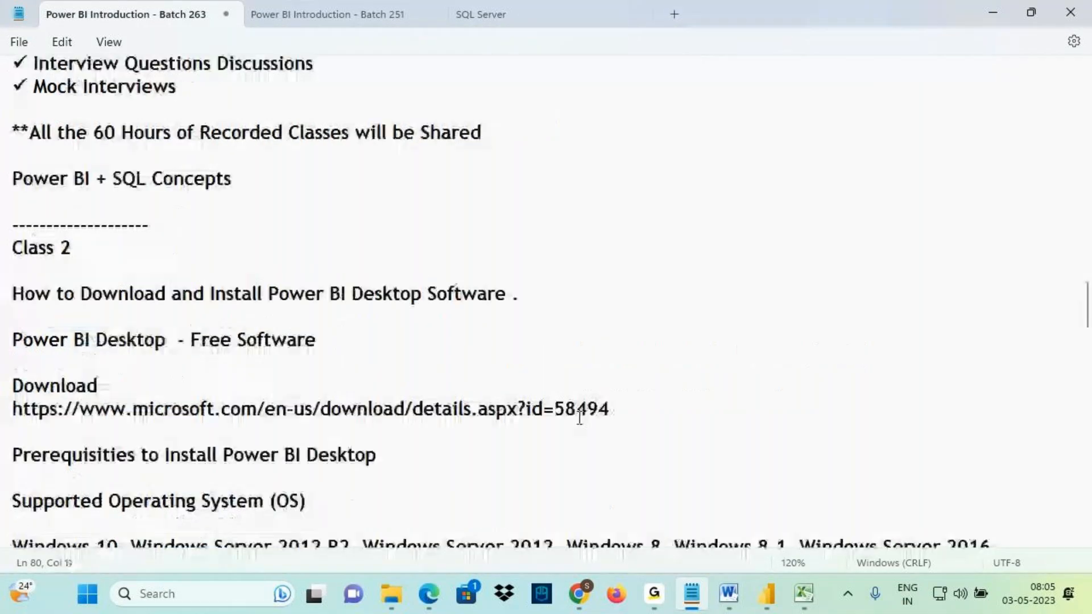
{"action": "scroll", "coordinate": [575, 405], "scroll_direction": "down", "scroll_amount": 10}
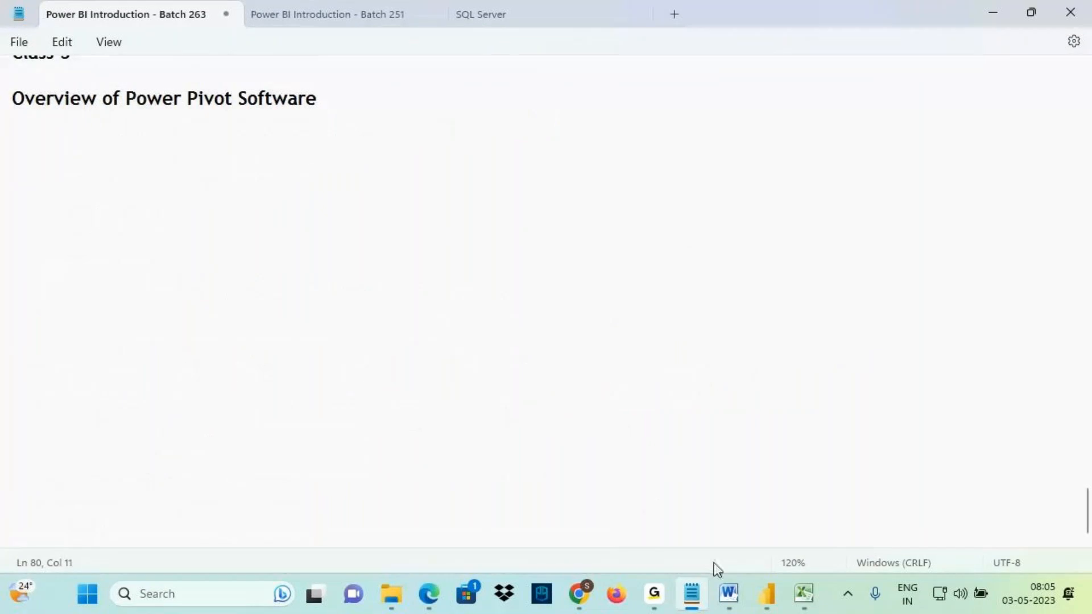
Switch to the Power BI Architecture diagram in Word, circle Power Query, draw an upward arrow from ETL to a handwritten "Code", and cross out ETL.
{"action": "mouse_move", "coordinate": [766, 606]}
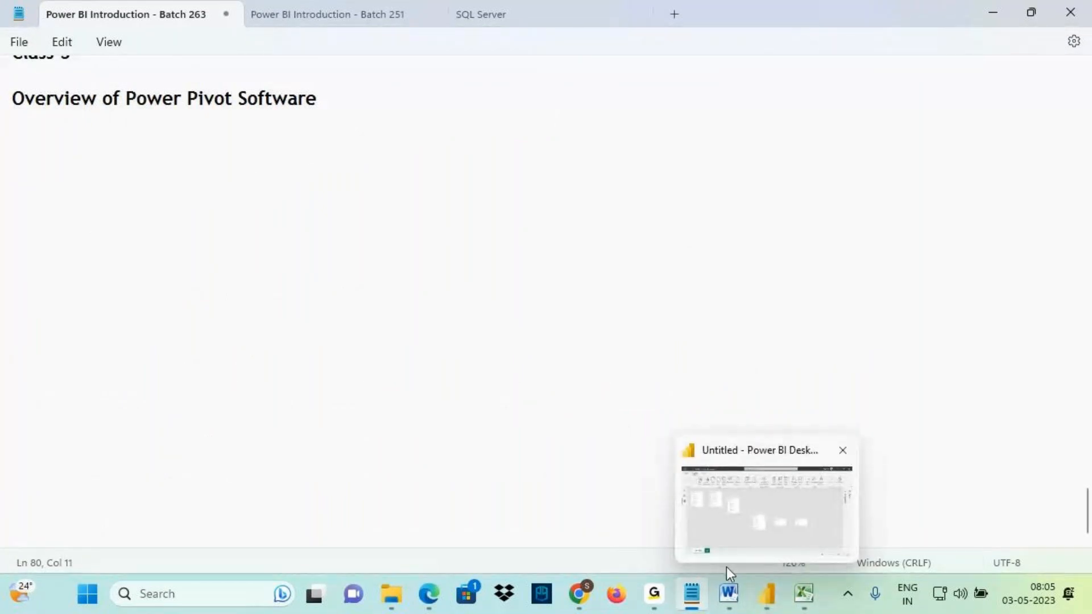
{"action": "left_click", "coordinate": [728, 596]}
{"action": "key", "text": "ctrl+2"}
{"action": "mouse_move", "coordinate": [394, 316]}
{"action": "left_mouse_down"}
{"action": "mouse_move", "coordinate": [354, 319]}
{"action": "mouse_move", "coordinate": [407, 361]}
{"action": "mouse_move", "coordinate": [387, 296]}
{"action": "left_mouse_up"}
{"action": "mouse_move", "coordinate": [340, 207]}
{"action": "left_mouse_down"}
{"action": "mouse_move", "coordinate": [359, 225]}
{"action": "mouse_move", "coordinate": [347, 126]}
{"action": "left_mouse_up"}
{"action": "mouse_move", "coordinate": [330, 135]}
{"action": "left_mouse_down"}
{"action": "mouse_move", "coordinate": [343, 117]}
{"action": "mouse_move", "coordinate": [367, 139]}
{"action": "left_mouse_up"}
{"action": "mouse_move", "coordinate": [339, 73]}
{"action": "left_mouse_down"}
{"action": "mouse_move", "coordinate": [323, 100]}
{"action": "mouse_move", "coordinate": [345, 95]}
{"action": "left_mouse_up"}
{"action": "left_click_drag", "start_coordinate": [356, 87], "coordinate": [396, 94]}
{"action": "left_click_drag", "start_coordinate": [345, 118], "coordinate": [411, 107]}
{"action": "left_click_drag", "start_coordinate": [364, 201], "coordinate": [345, 226]}
Handwrite "GUI" and "M Code" after the first "Code" annotation above the diagram, linking them with arrows and underlining "M Code".
{"action": "left_click_drag", "start_coordinate": [395, 71], "coordinate": [318, 127]}
{"action": "mouse_move", "coordinate": [312, 50]}
{"action": "left_mouse_down"}
{"action": "mouse_move", "coordinate": [363, 91]}
{"action": "mouse_move", "coordinate": [435, 72]}
{"action": "mouse_move", "coordinate": [427, 112]}
{"action": "left_mouse_up"}
{"action": "mouse_move", "coordinate": [491, 63]}
{"action": "left_mouse_down"}
{"action": "mouse_move", "coordinate": [463, 88]}
{"action": "mouse_move", "coordinate": [482, 90]}
{"action": "left_mouse_up"}
{"action": "left_click_drag", "start_coordinate": [501, 69], "coordinate": [519, 67]}
{"action": "mouse_move", "coordinate": [522, 71]}
{"action": "left_mouse_down"}
{"action": "mouse_move", "coordinate": [552, 98]}
{"action": "mouse_move", "coordinate": [632, 60]}
{"action": "mouse_move", "coordinate": [620, 107]}
{"action": "left_mouse_up"}
{"action": "mouse_move", "coordinate": [714, 51]}
{"action": "left_mouse_down"}
{"action": "mouse_move", "coordinate": [701, 96]}
{"action": "mouse_move", "coordinate": [741, 71]}
{"action": "mouse_move", "coordinate": [802, 88]}
{"action": "left_mouse_up"}
{"action": "left_click_drag", "start_coordinate": [677, 113], "coordinate": [787, 114]}
{"action": "mouse_move", "coordinate": [638, 76]}
{"action": "left_mouse_down"}
{"action": "mouse_move", "coordinate": [651, 72]}
{"action": "mouse_move", "coordinate": [655, 96]}
{"action": "left_mouse_up"}
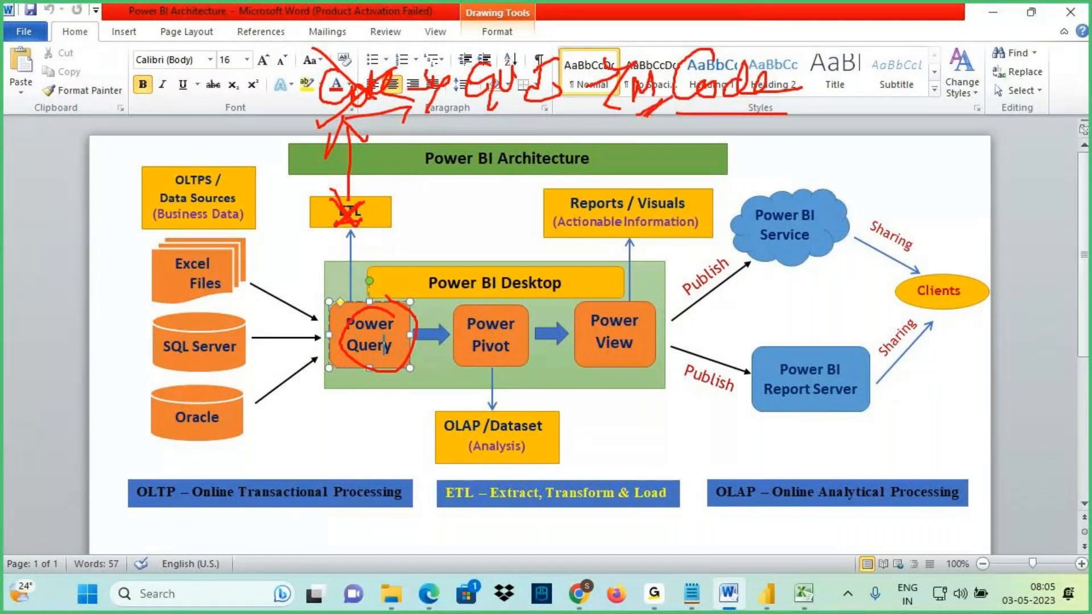